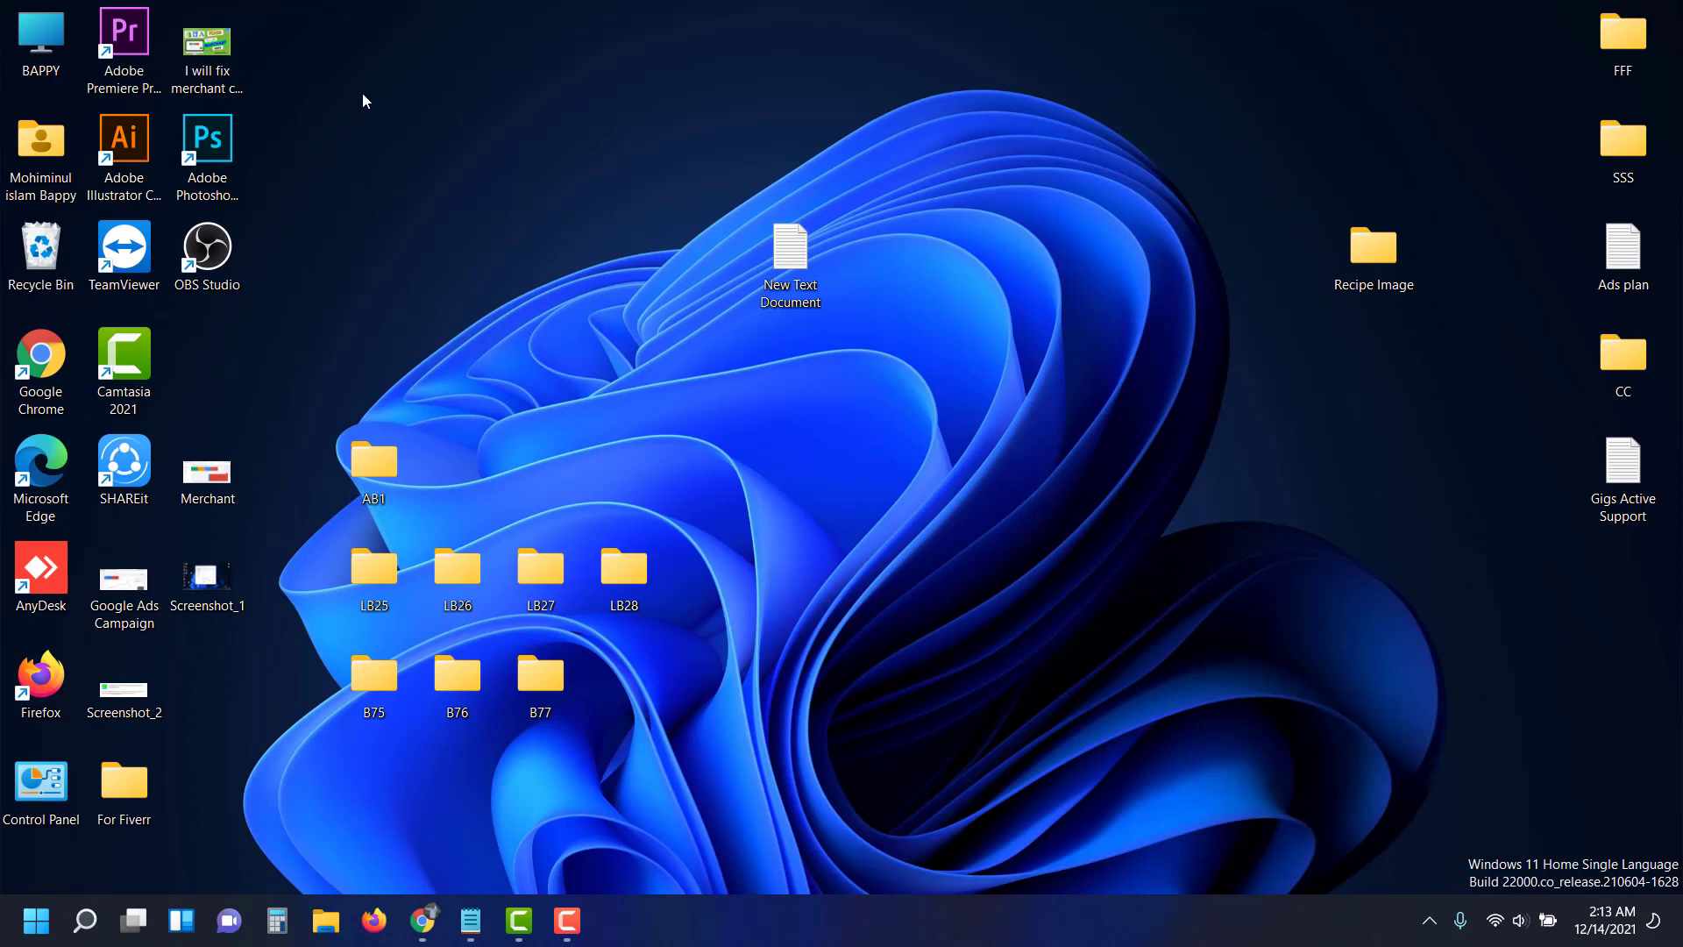
- Open the Recipe Image folder maximized and select all 12 food photos, then clear the selection
double_click(1382, 244)
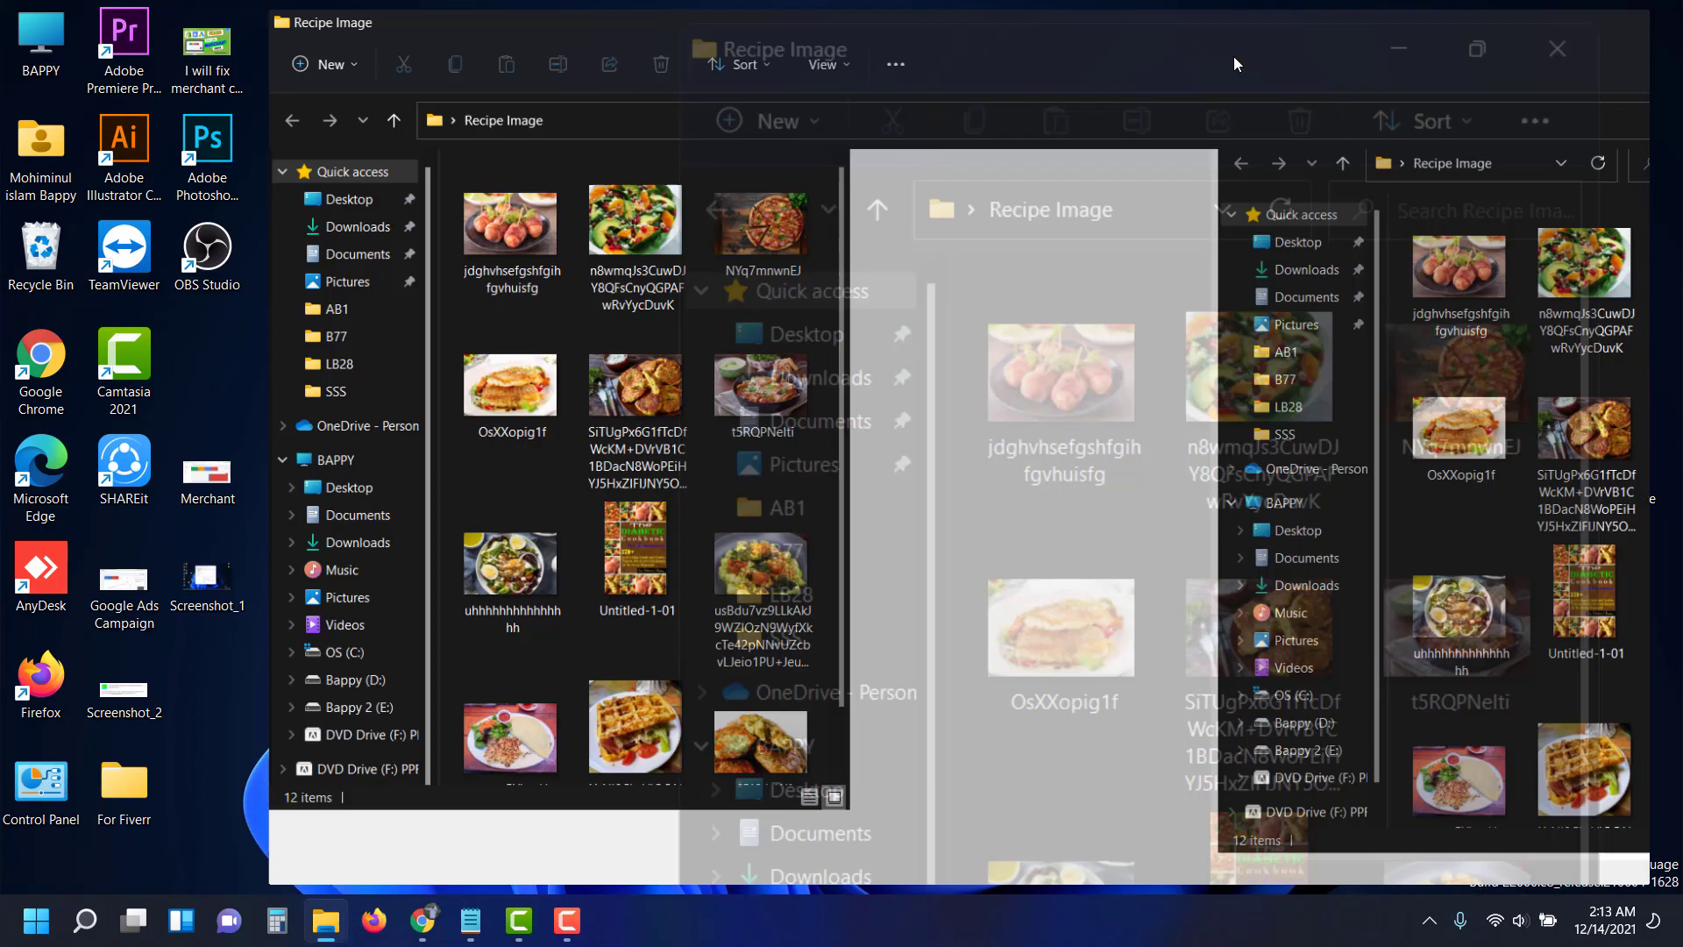
double_click(1233, 56)
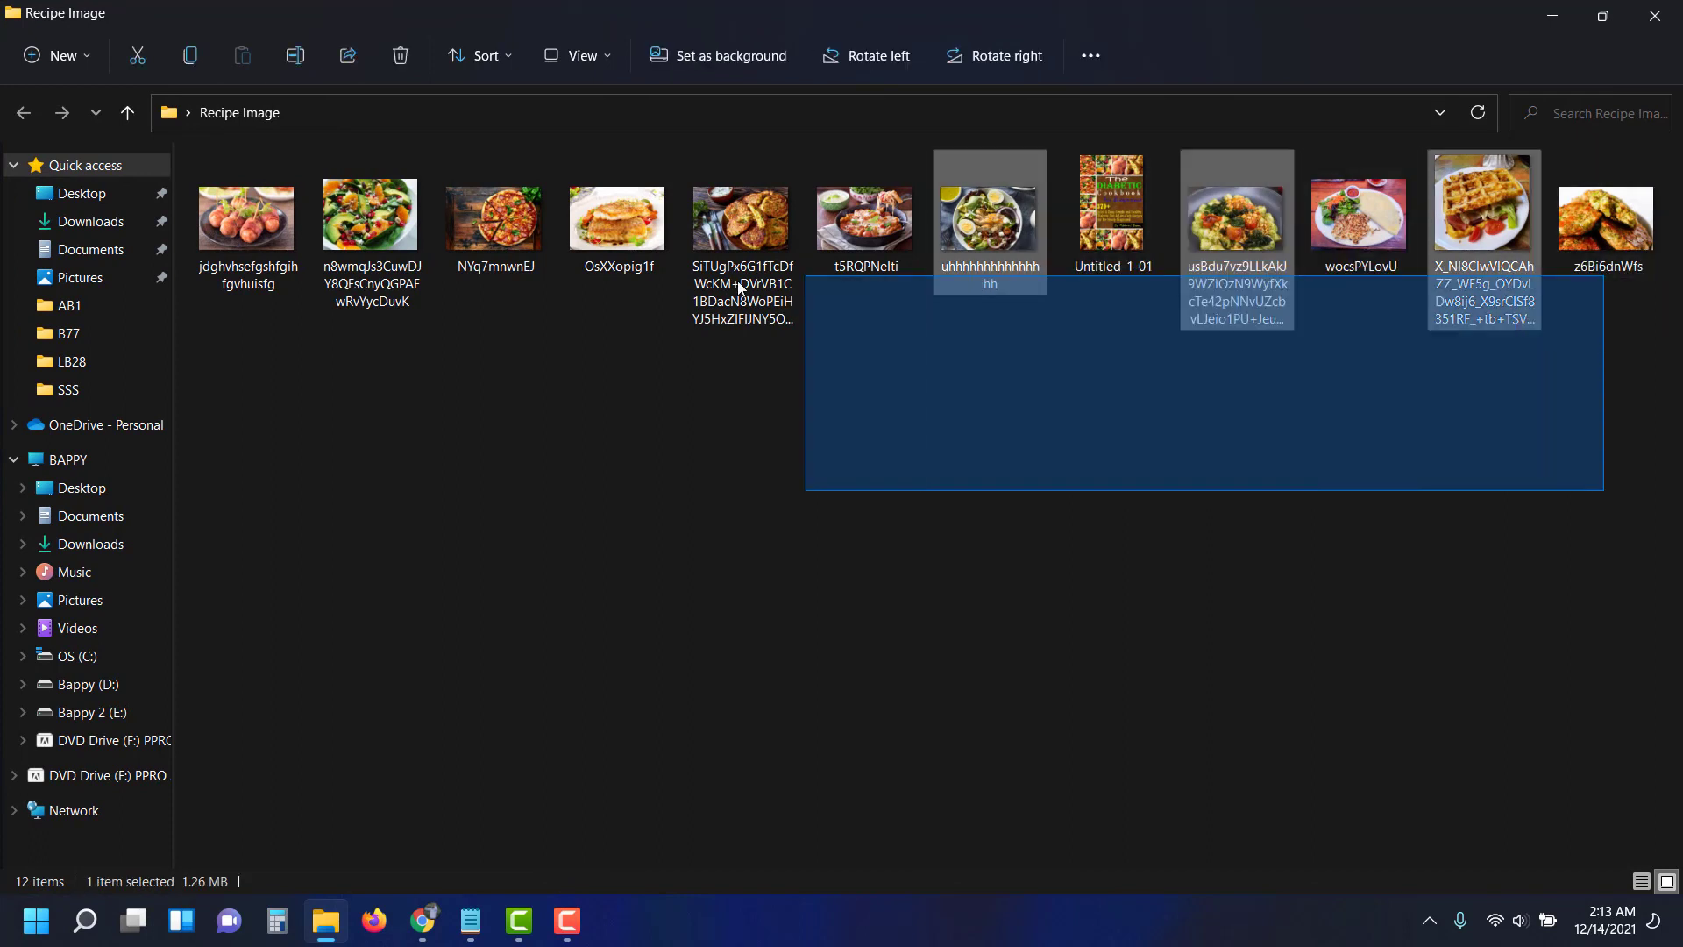
left_click_drag(1603, 456, 207, 203)
mouse_move(246, 218)
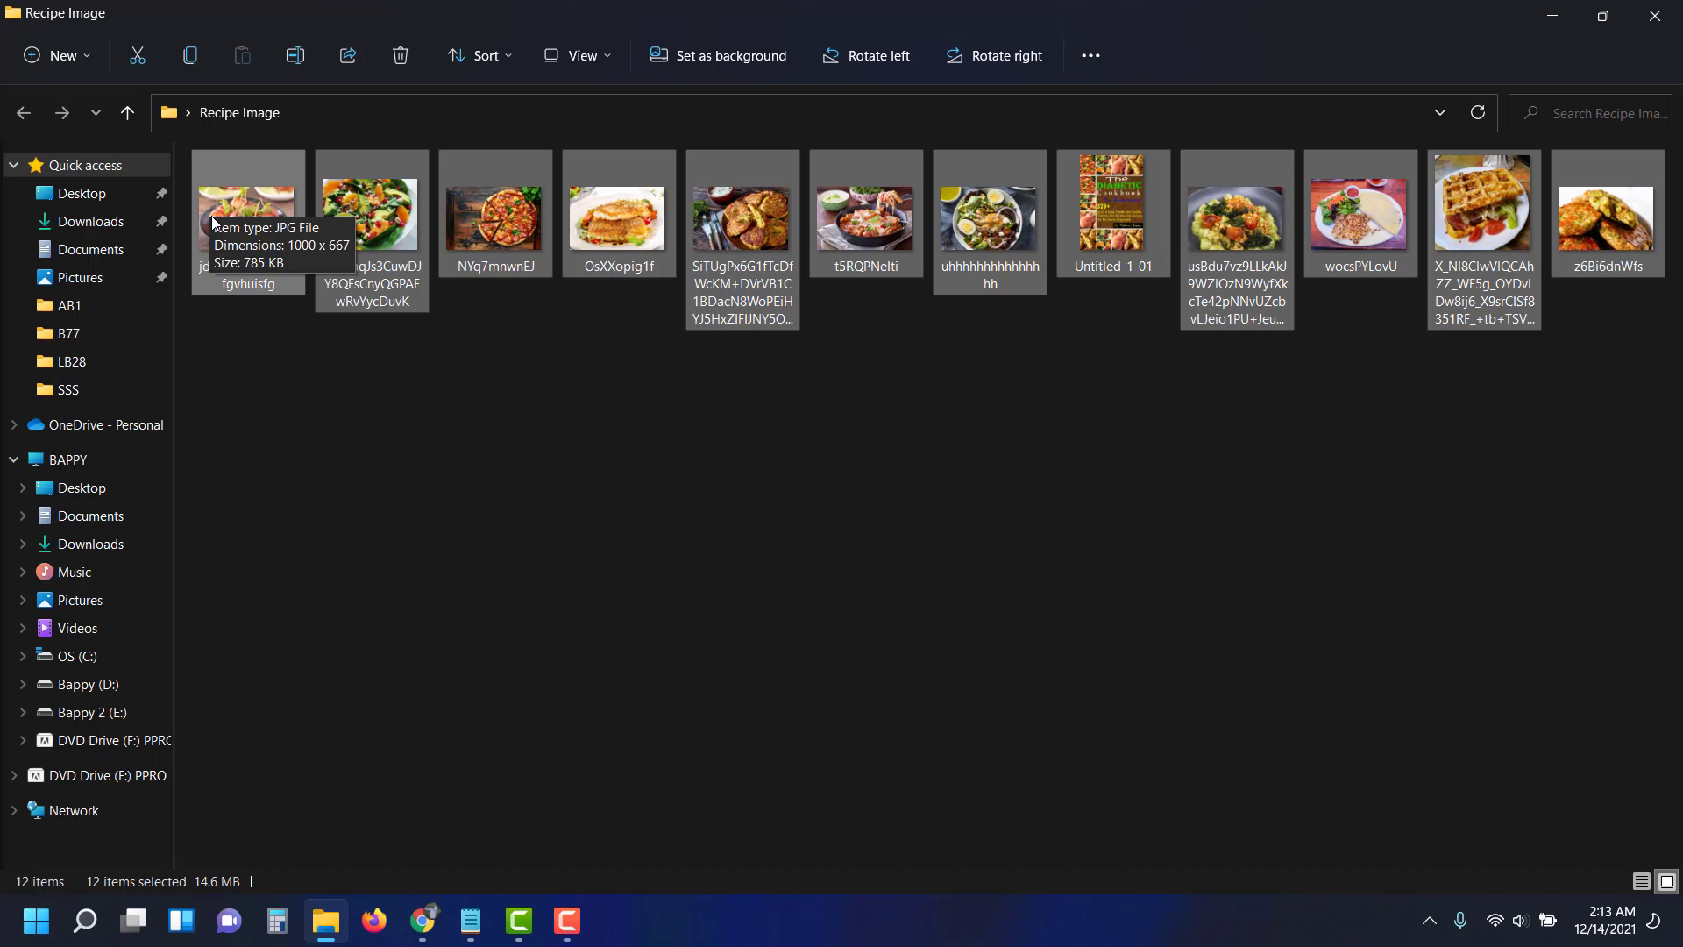
left_click(1043, 304)
key("ctrl+a")
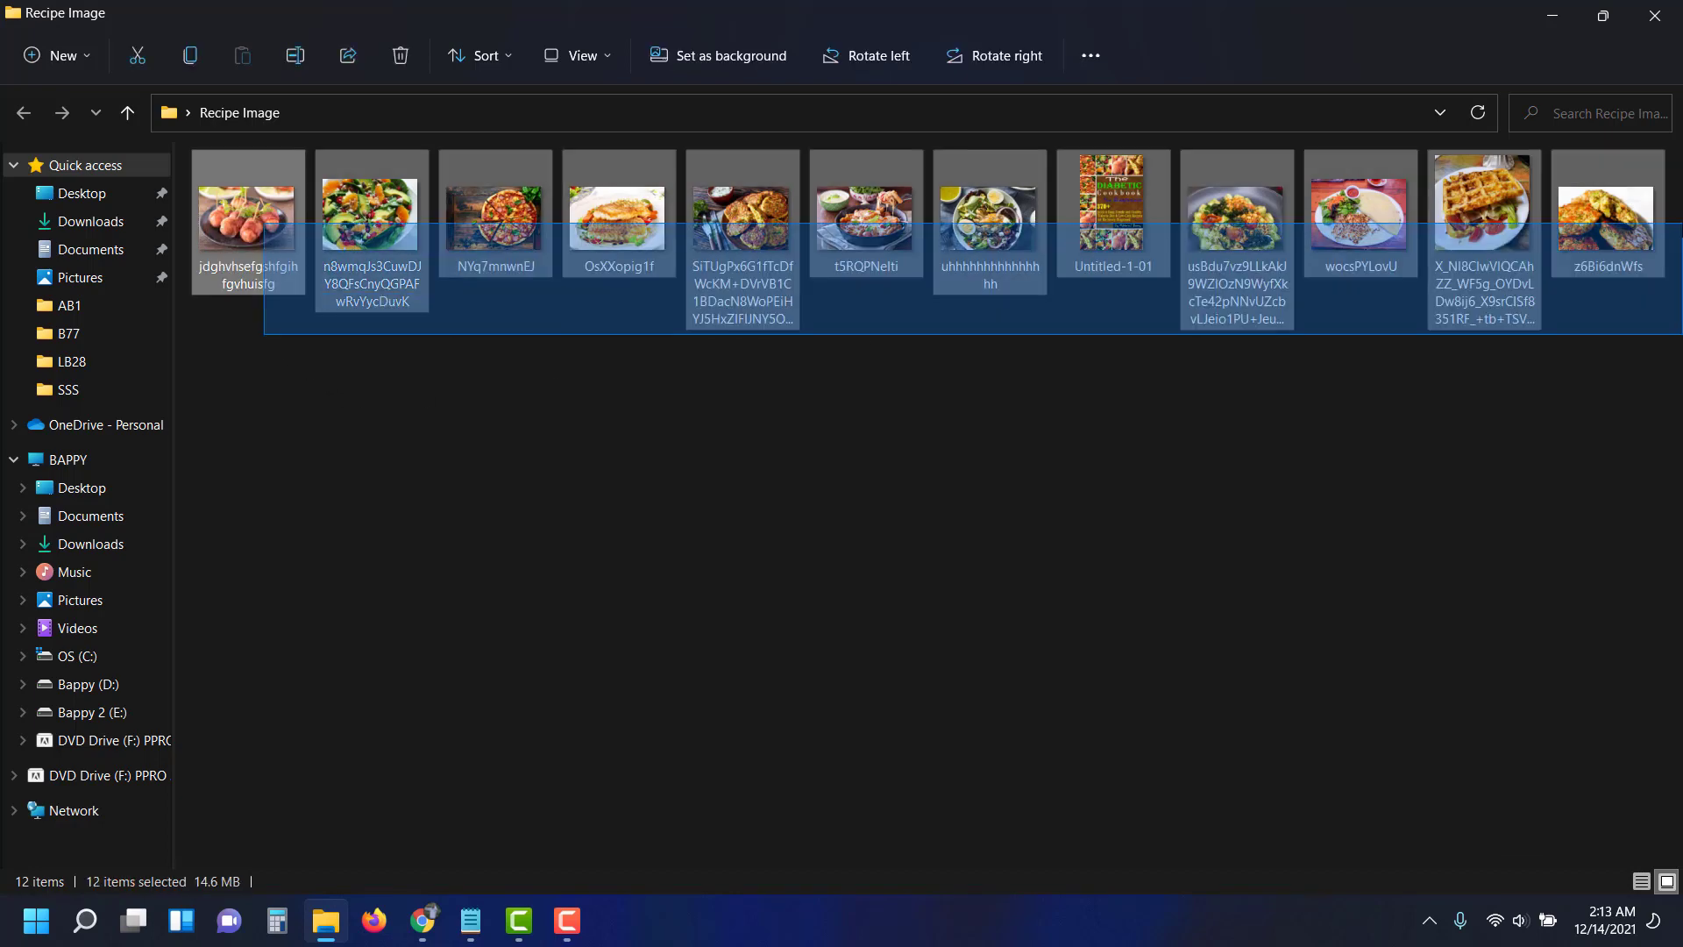
left_click(610, 350)
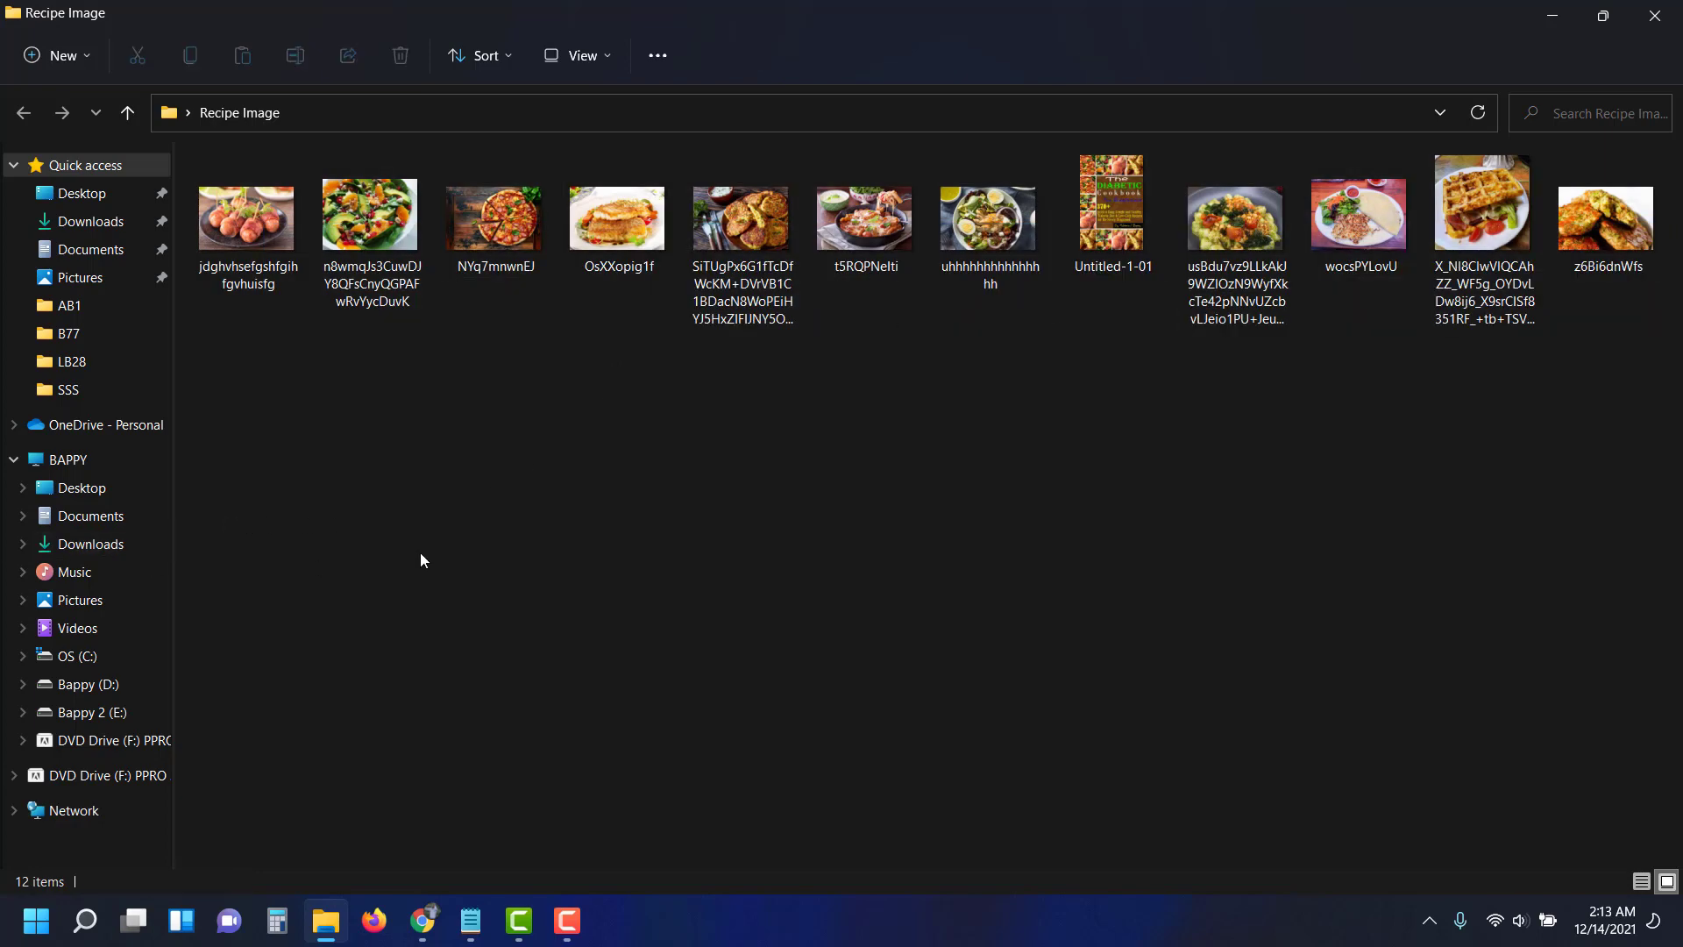
- Read through the subtitle and author lines in the Notepad cookbook notes, then return to Chrome
left_click(427, 916)
left_click(470, 918)
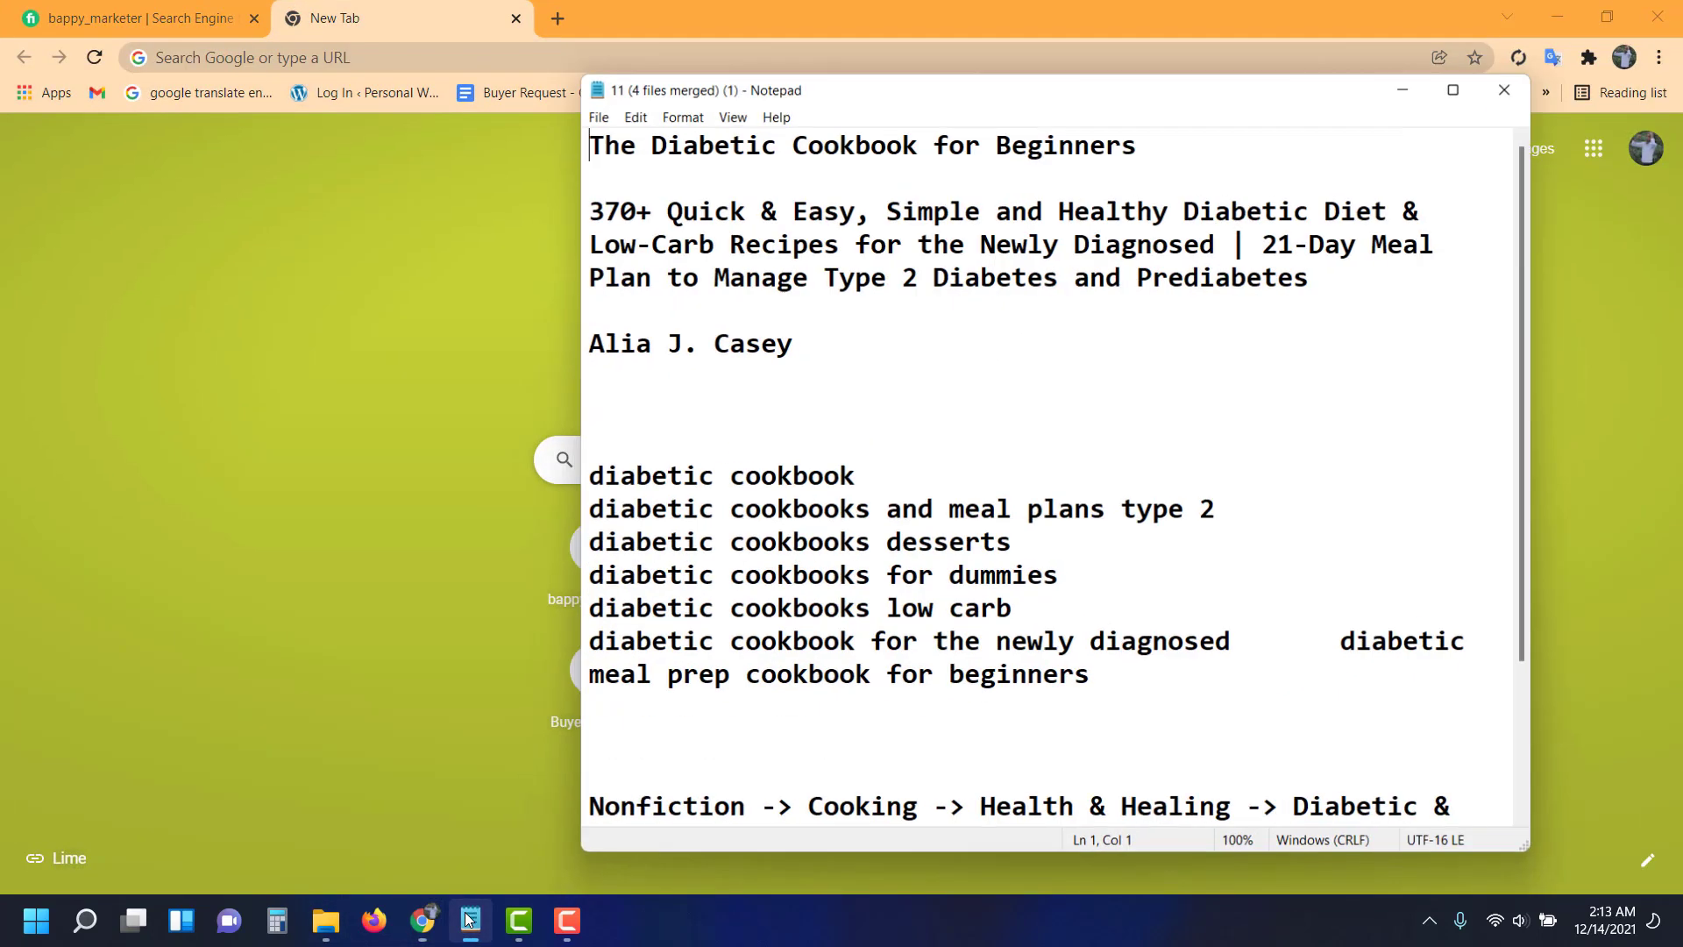
left_click(748, 339)
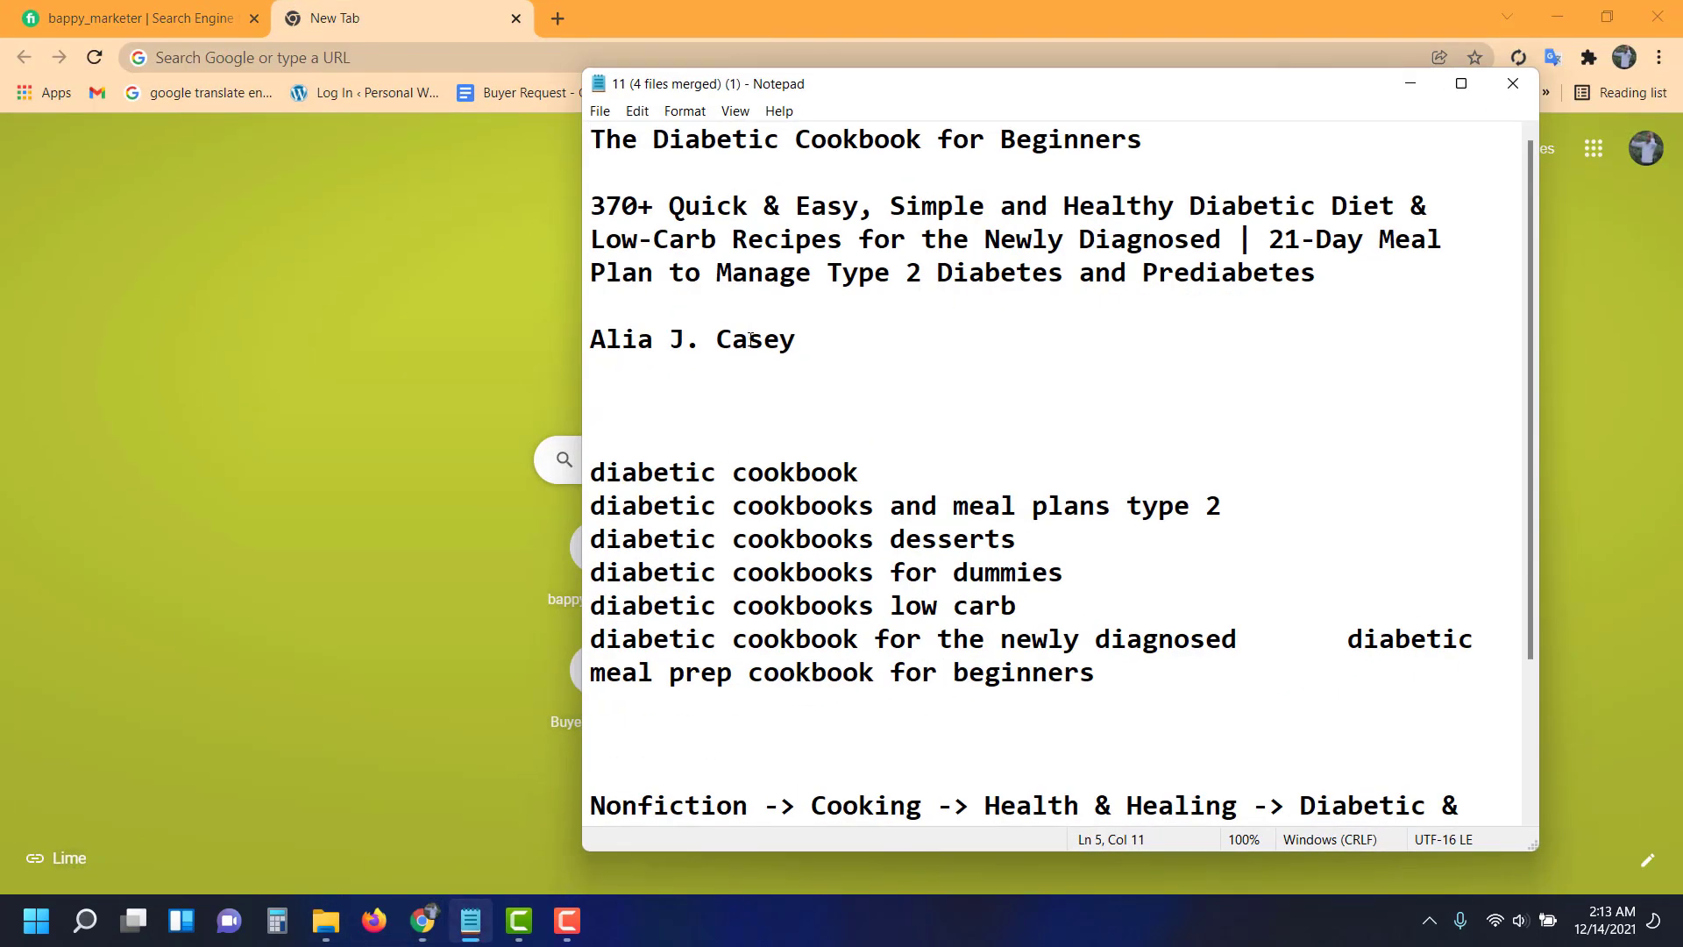
left_click_drag(823, 368, 623, 239)
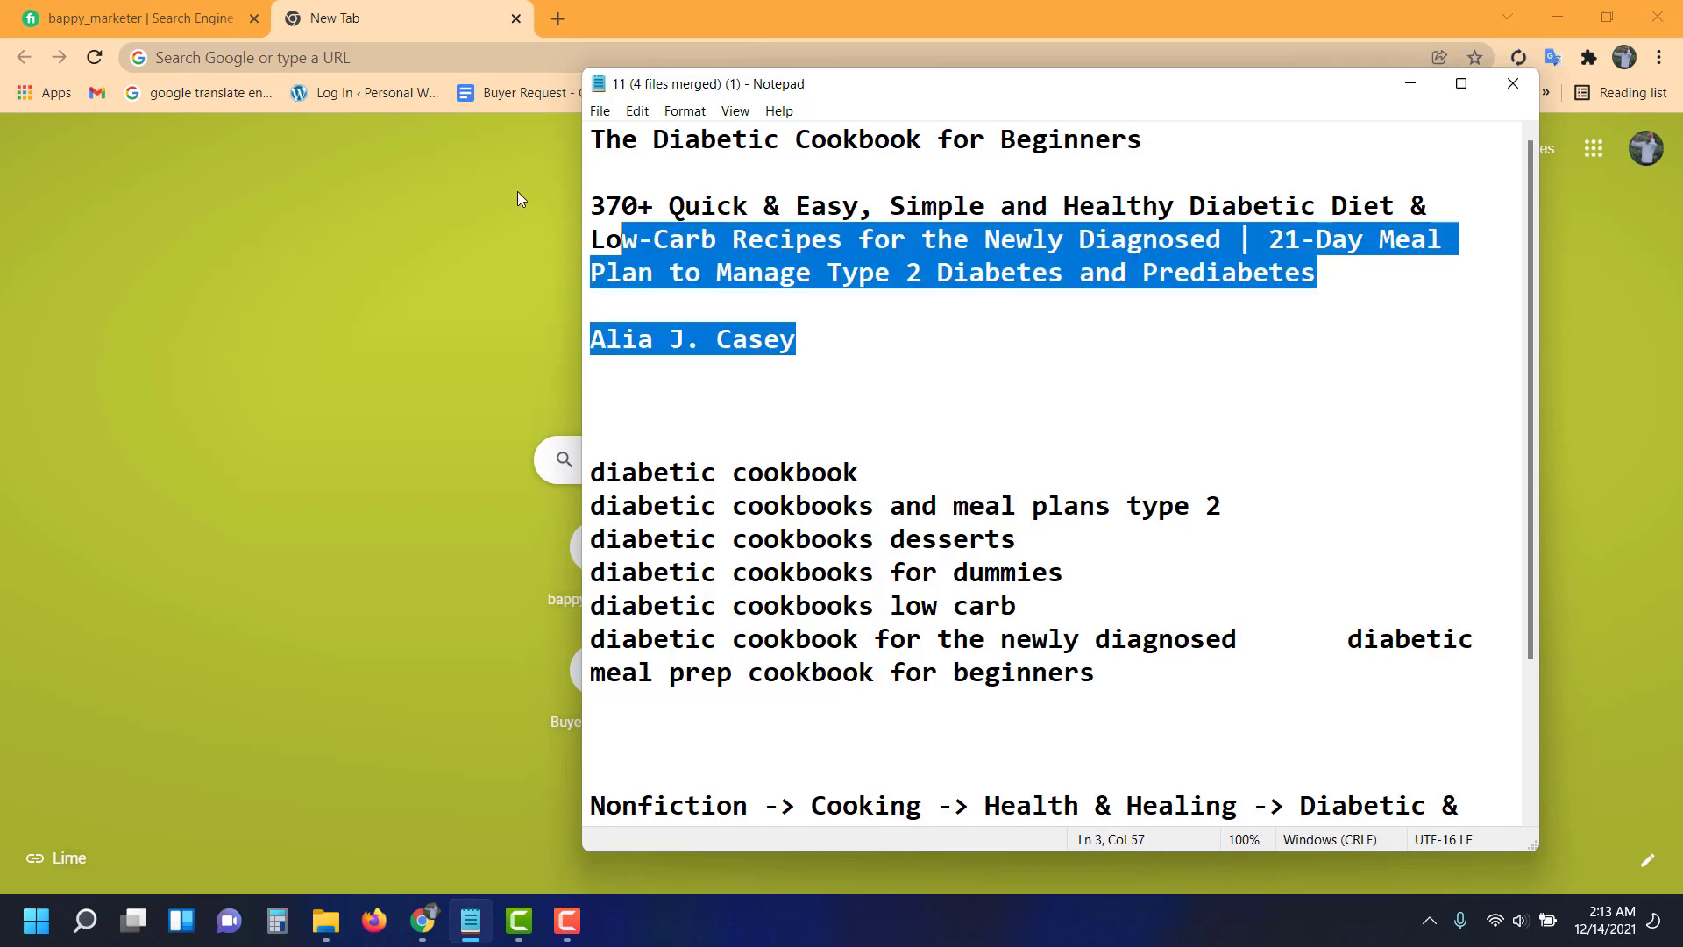
left_click(892, 175)
left_click_drag(891, 175, 873, 140)
left_click_drag(1323, 286, 920, 239)
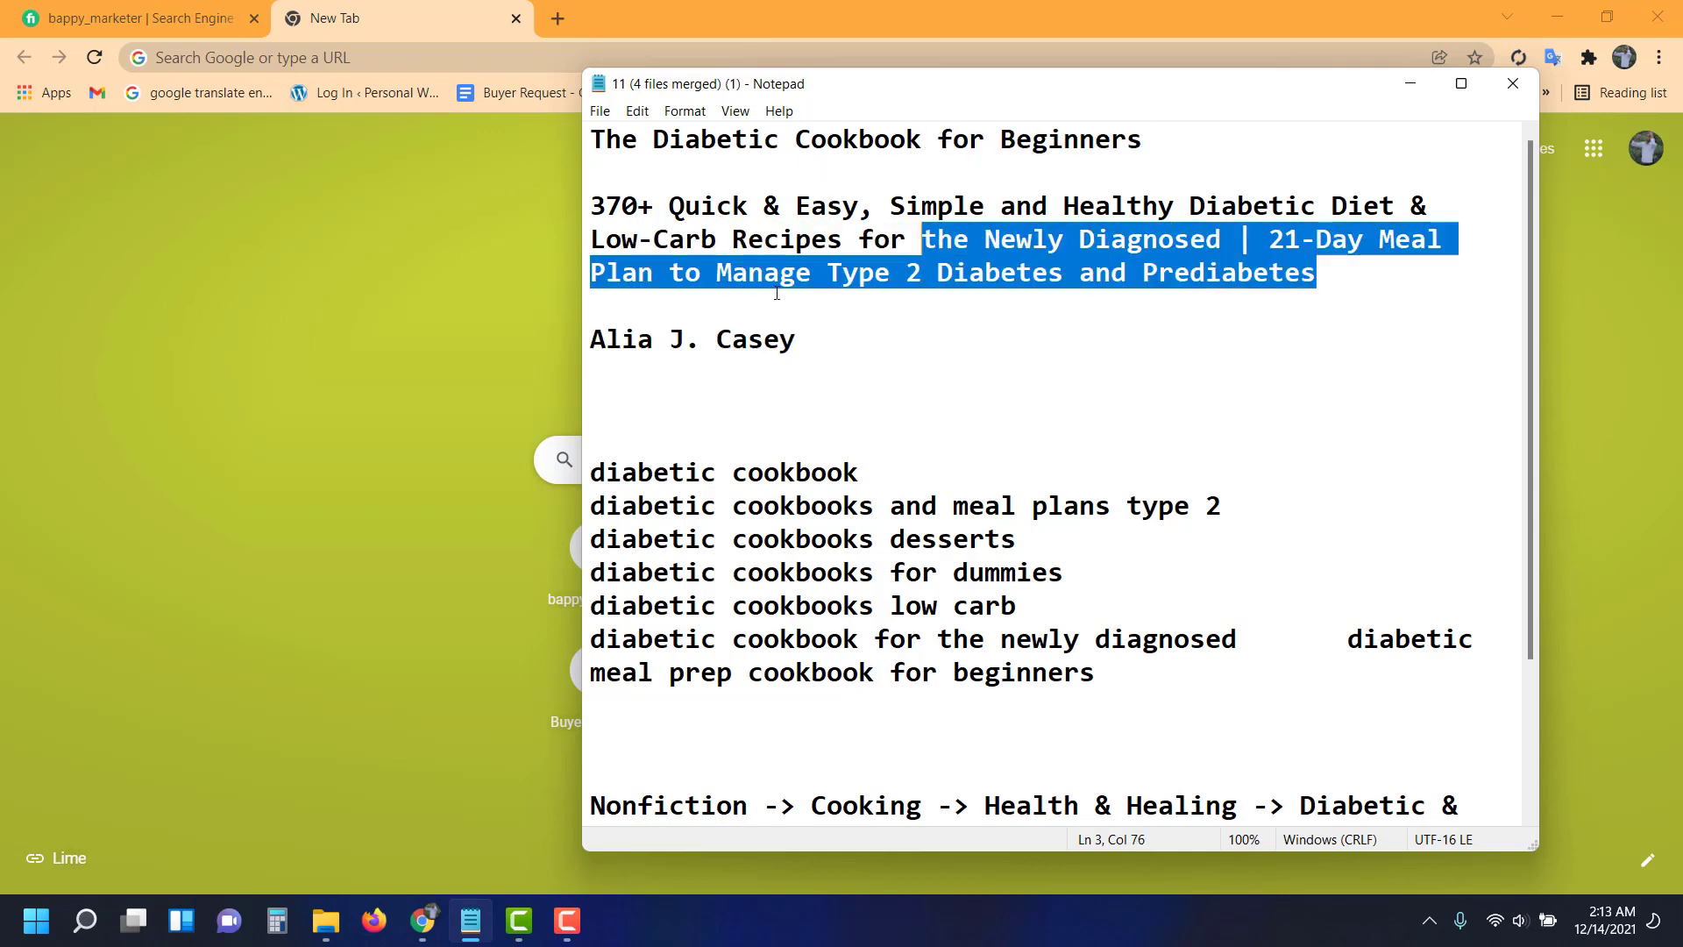
left_click(809, 342)
left_click_drag(809, 342, 377, 315)
left_click(649, 307)
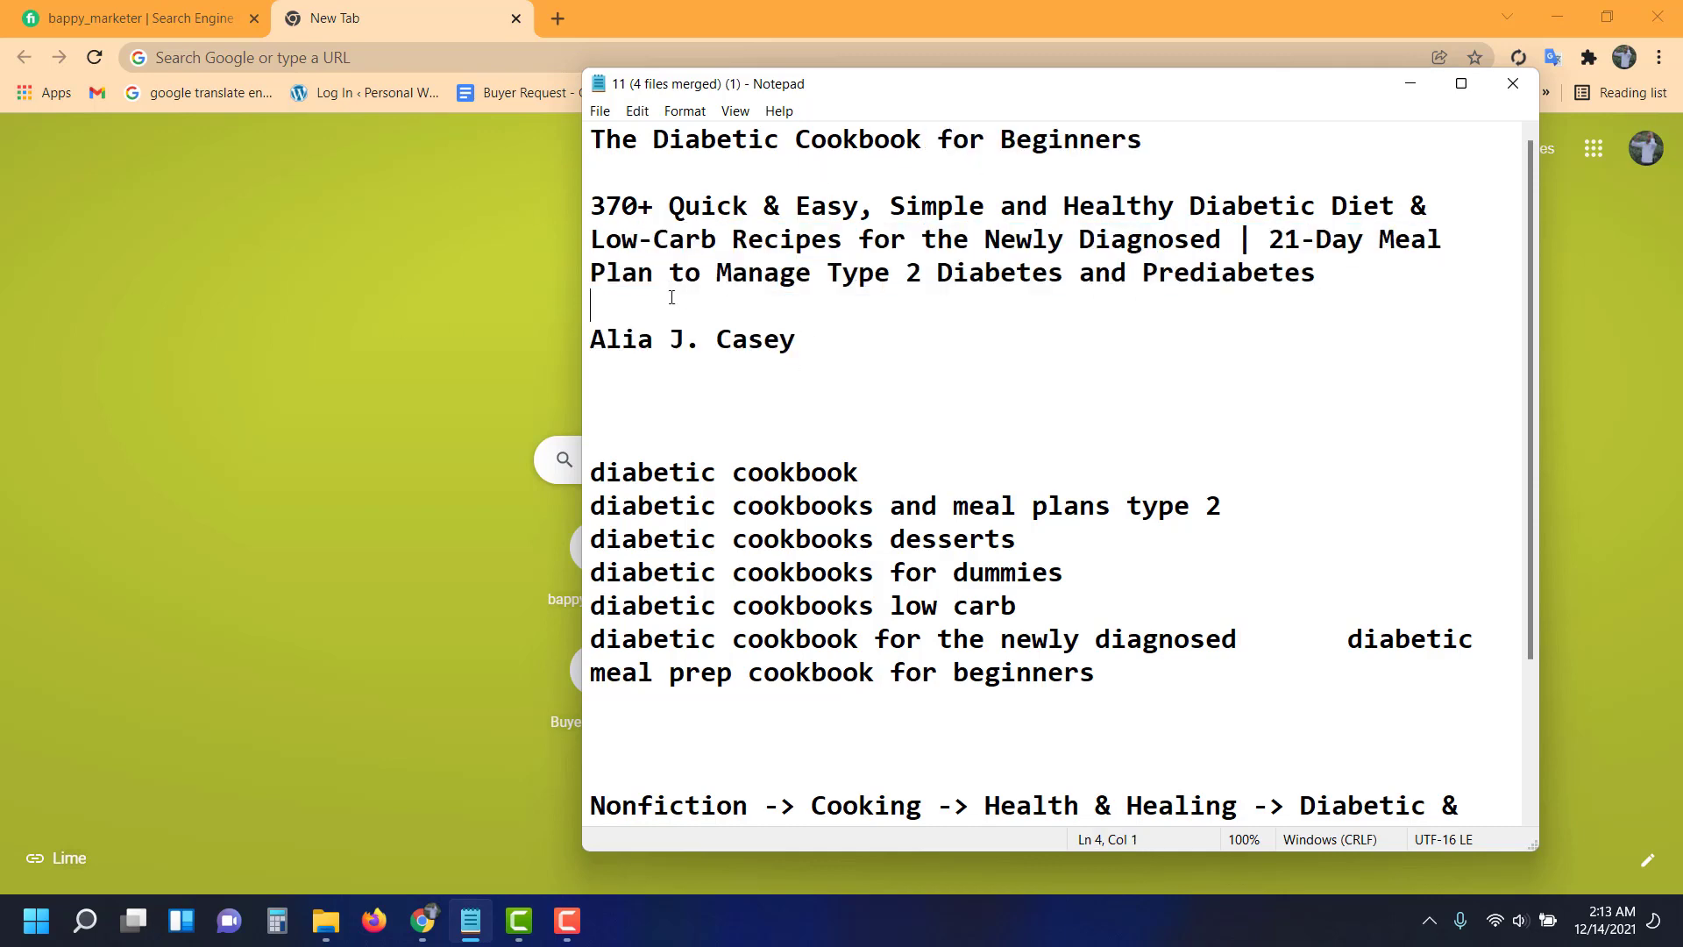
left_click(479, 274)
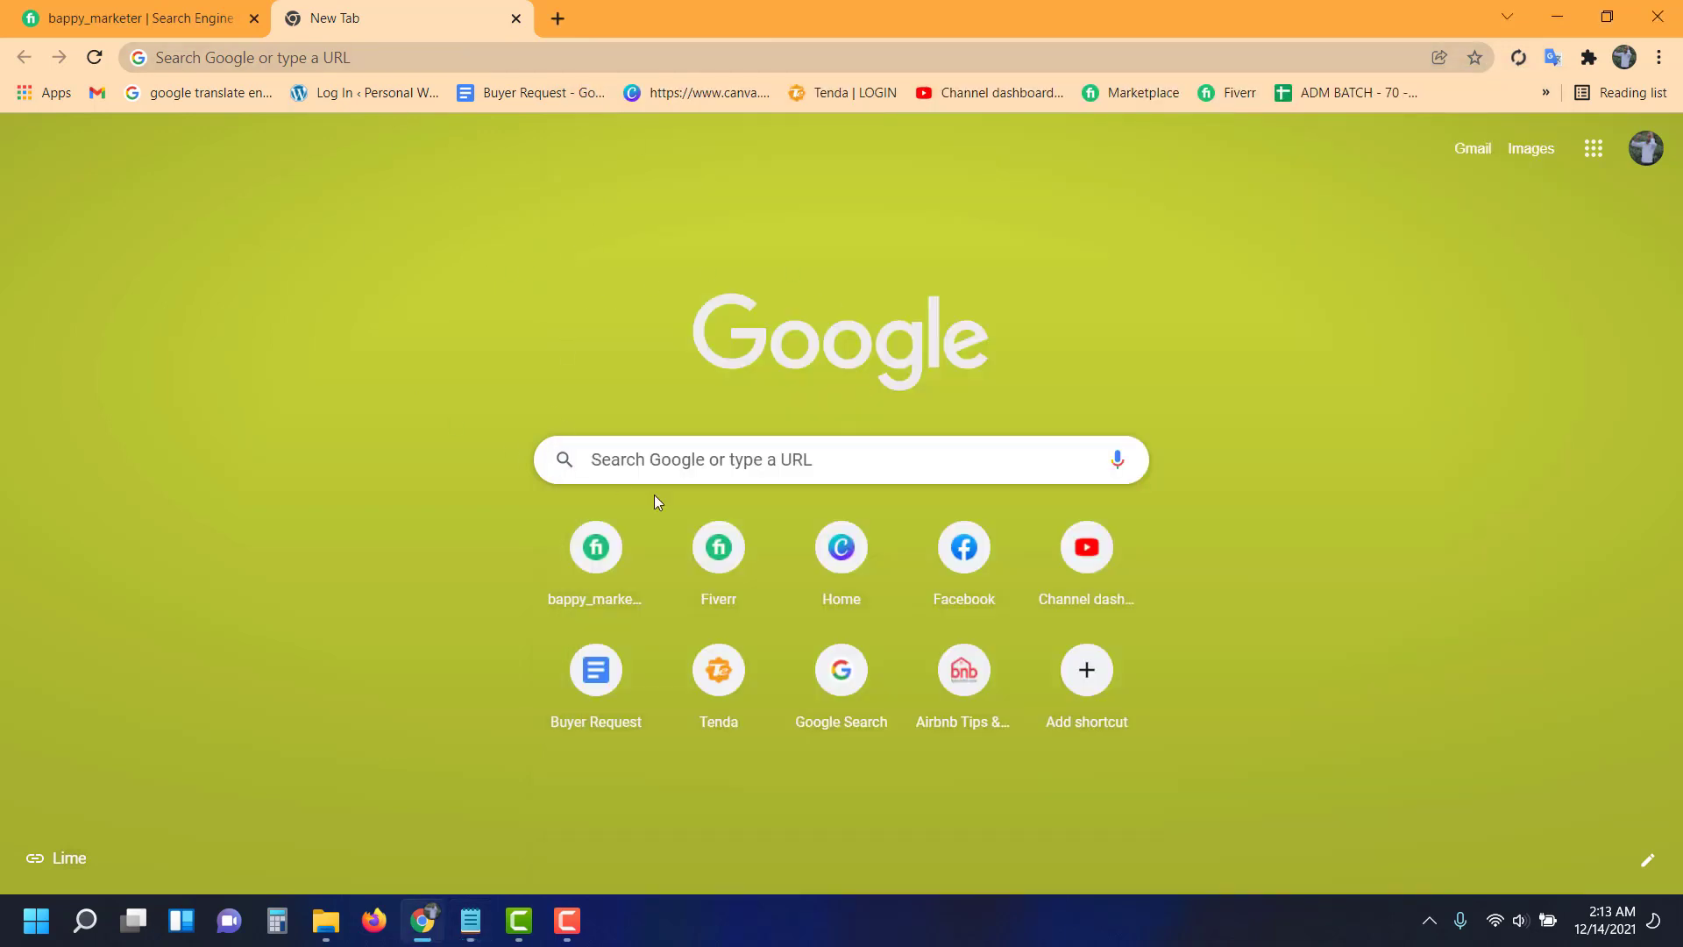
- Go to canva.com in the browser
left_click(260, 58)
type("ca")
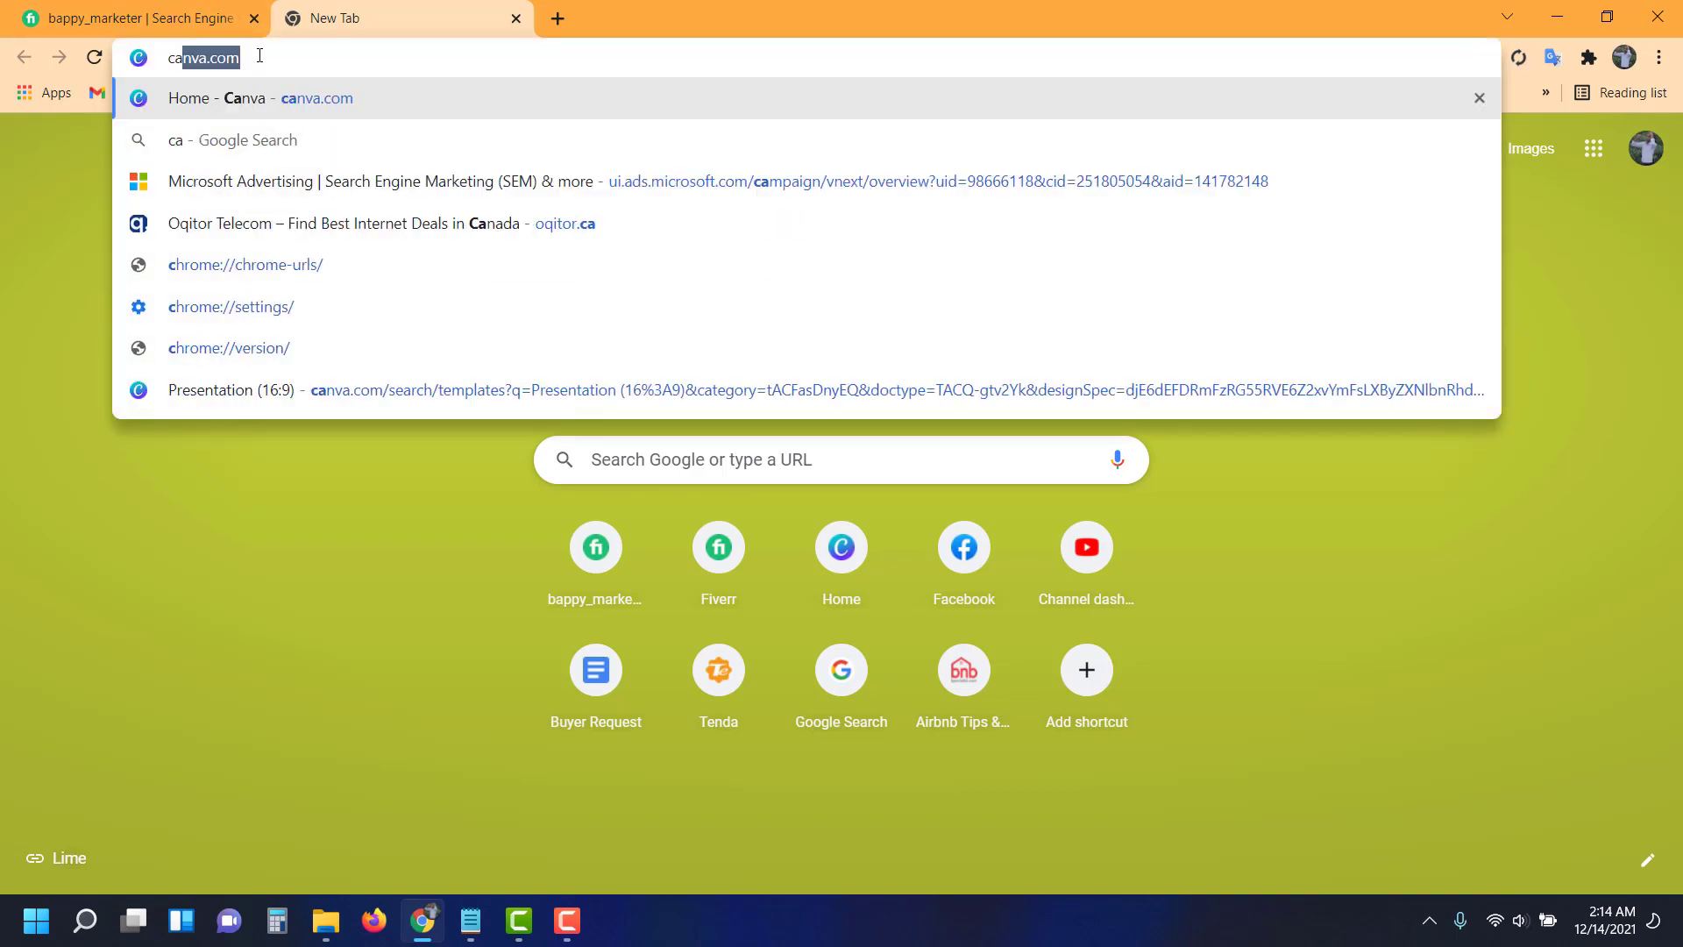
type("nva.com")
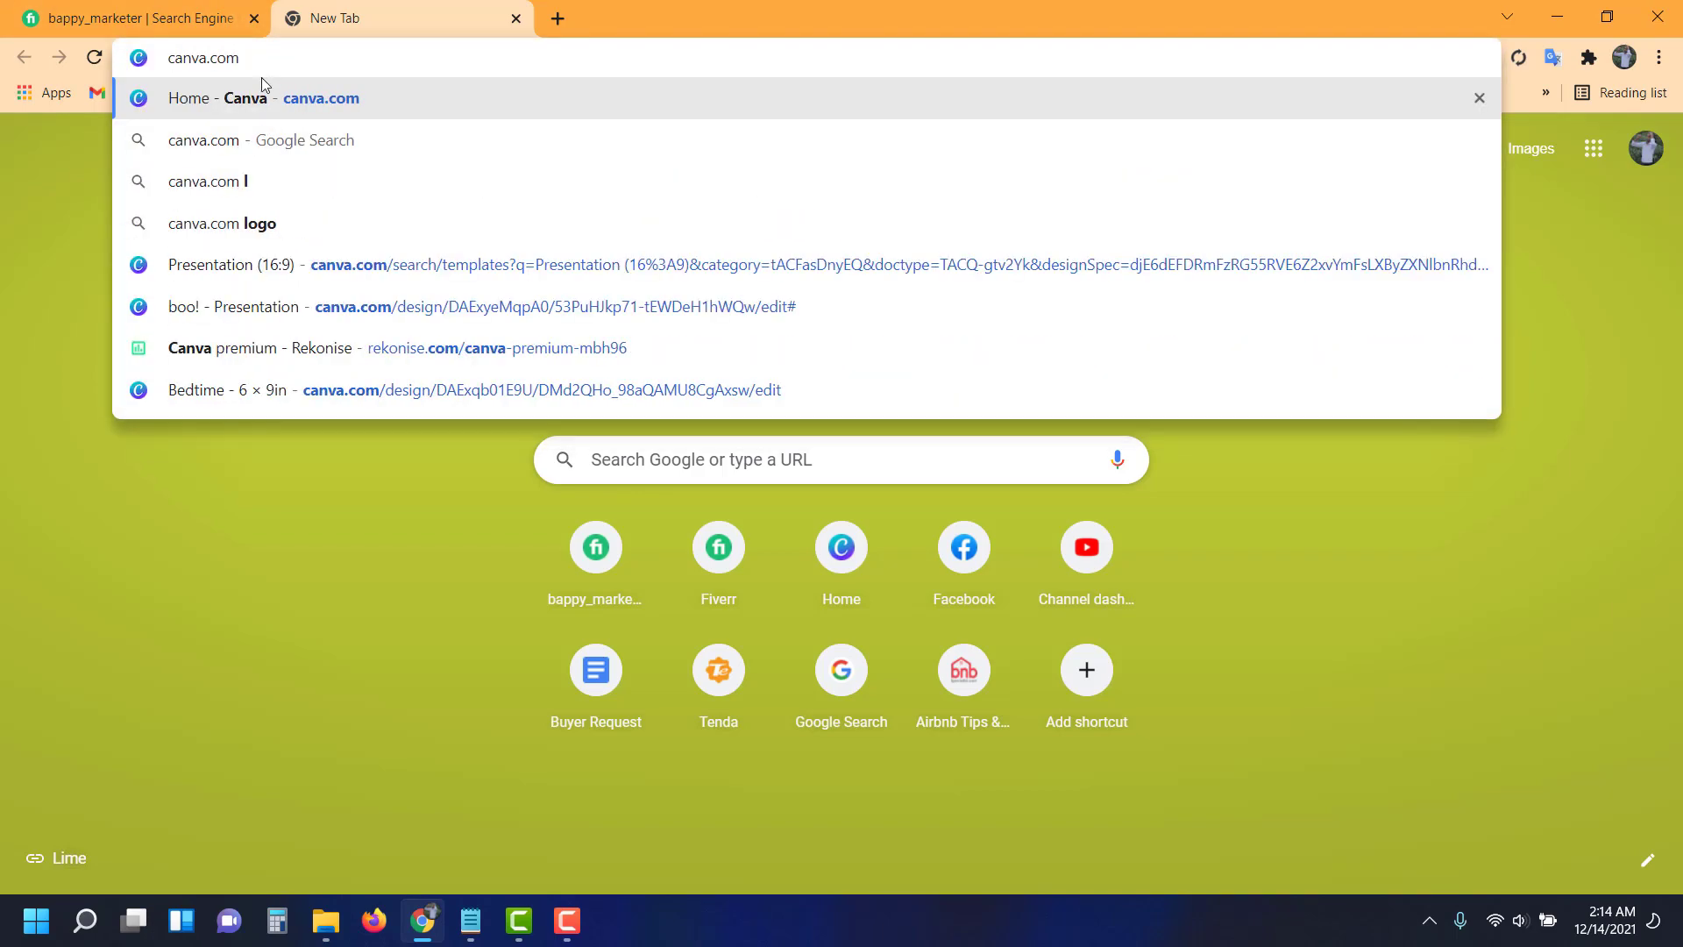
key("Return")
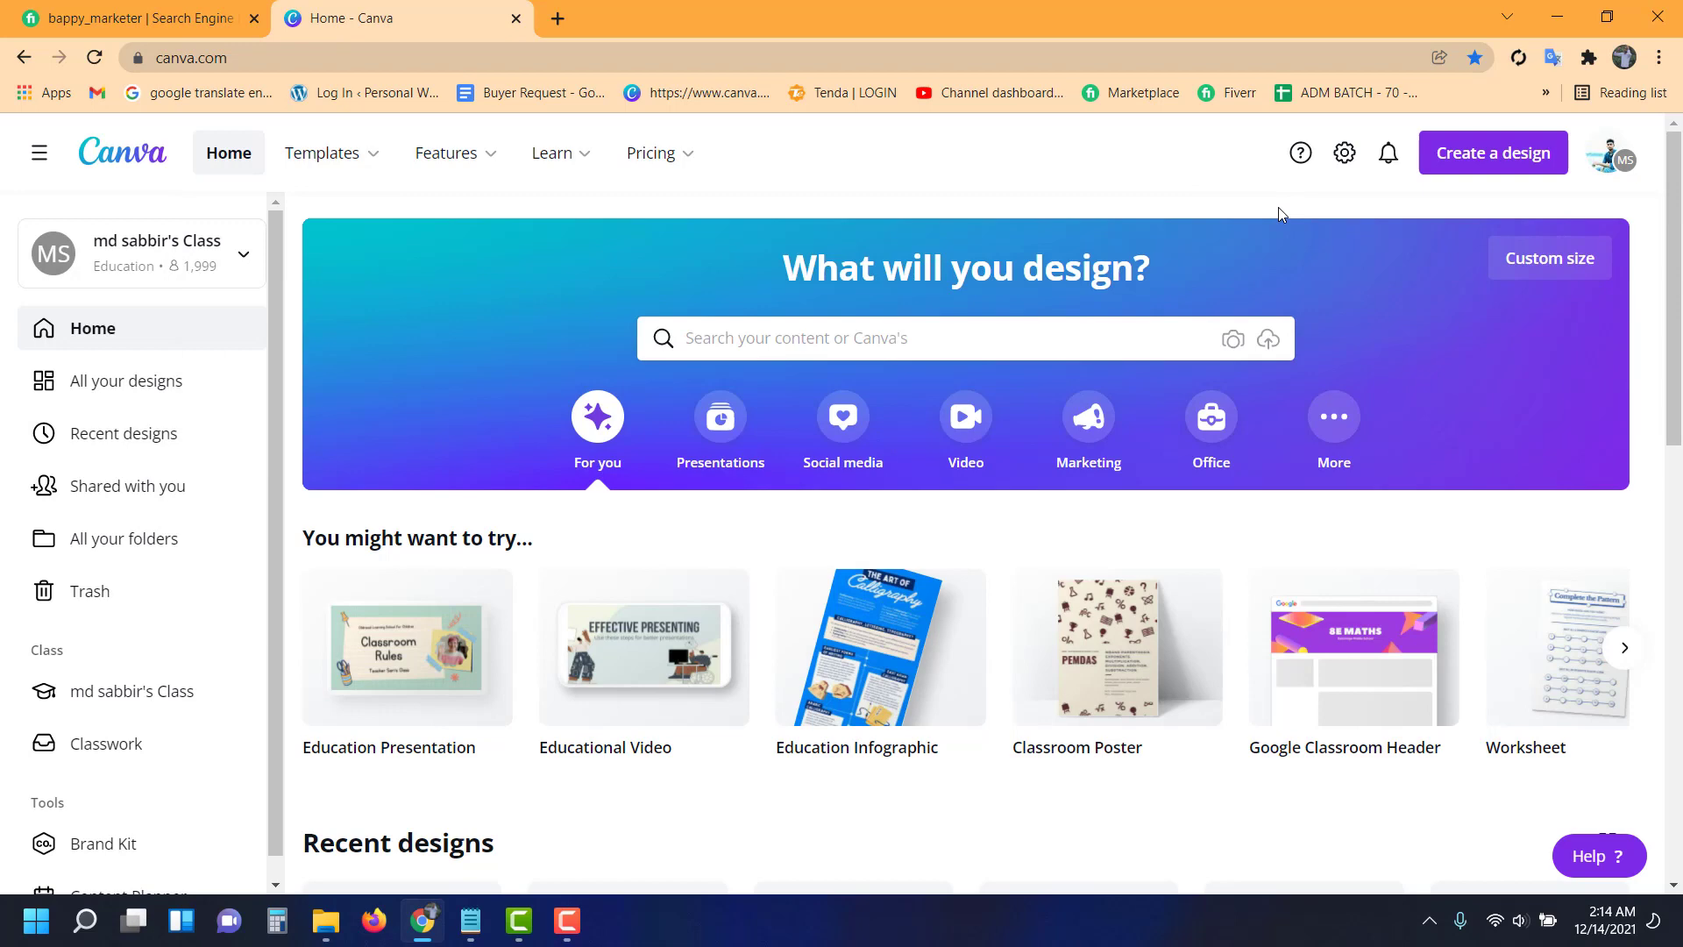
- Create a custom-size design 6 in wide by 9 in high
left_click(1497, 161)
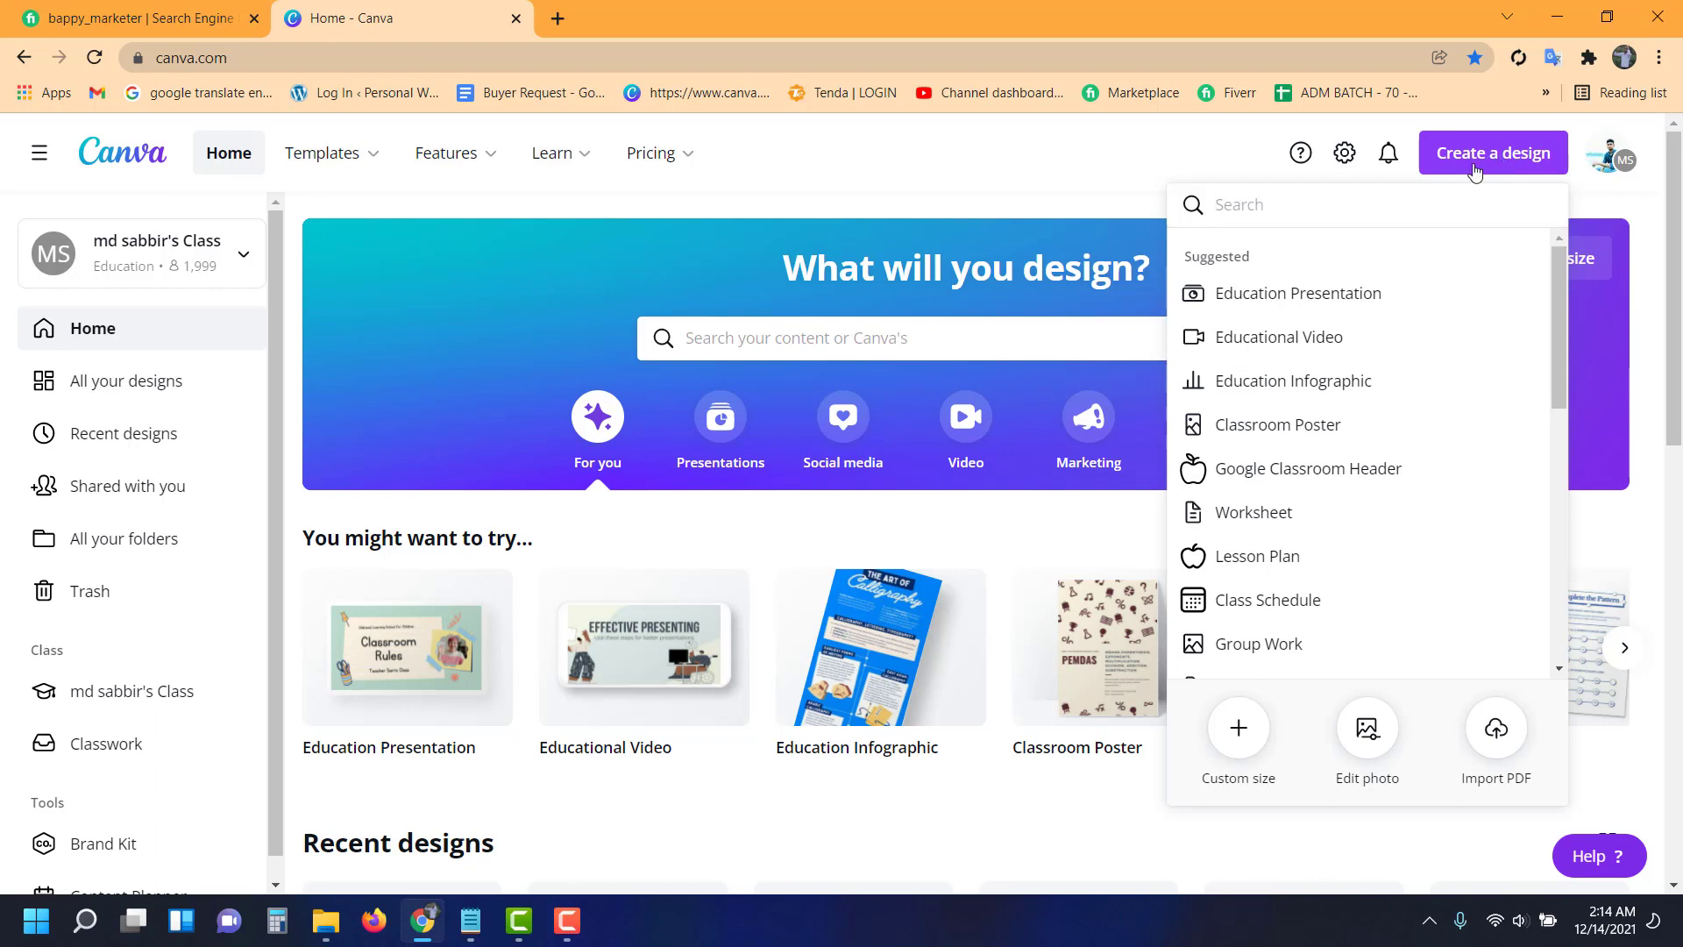
left_click(1240, 727)
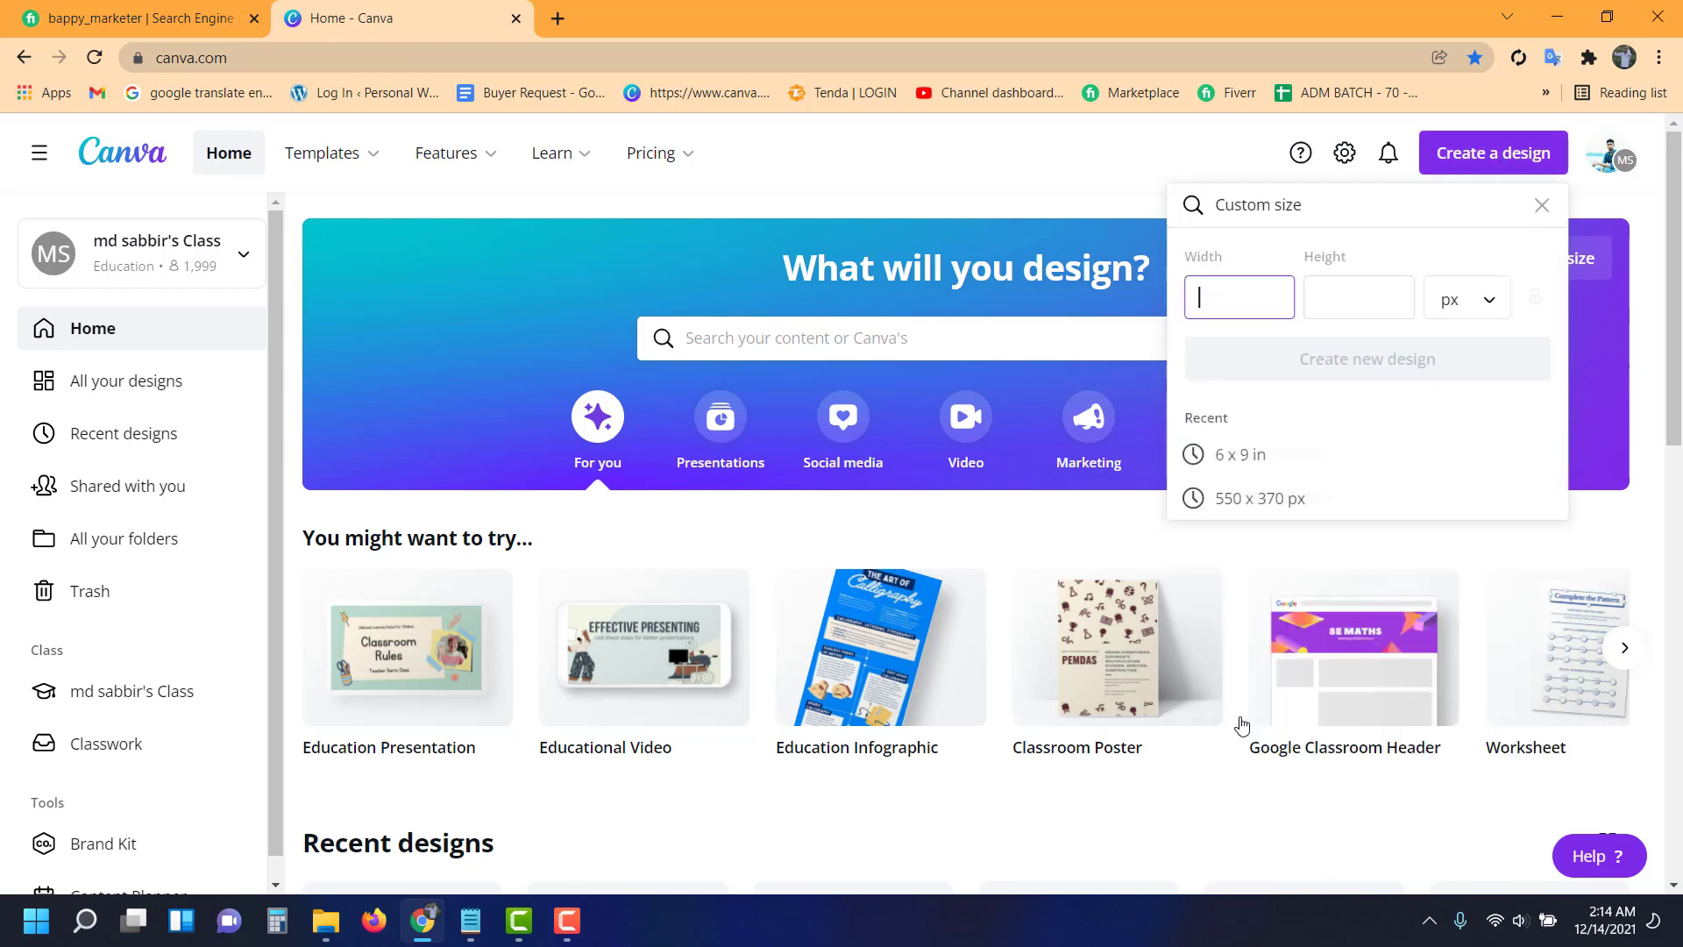
left_click(1451, 307)
left_click(1448, 340)
left_click(1230, 292)
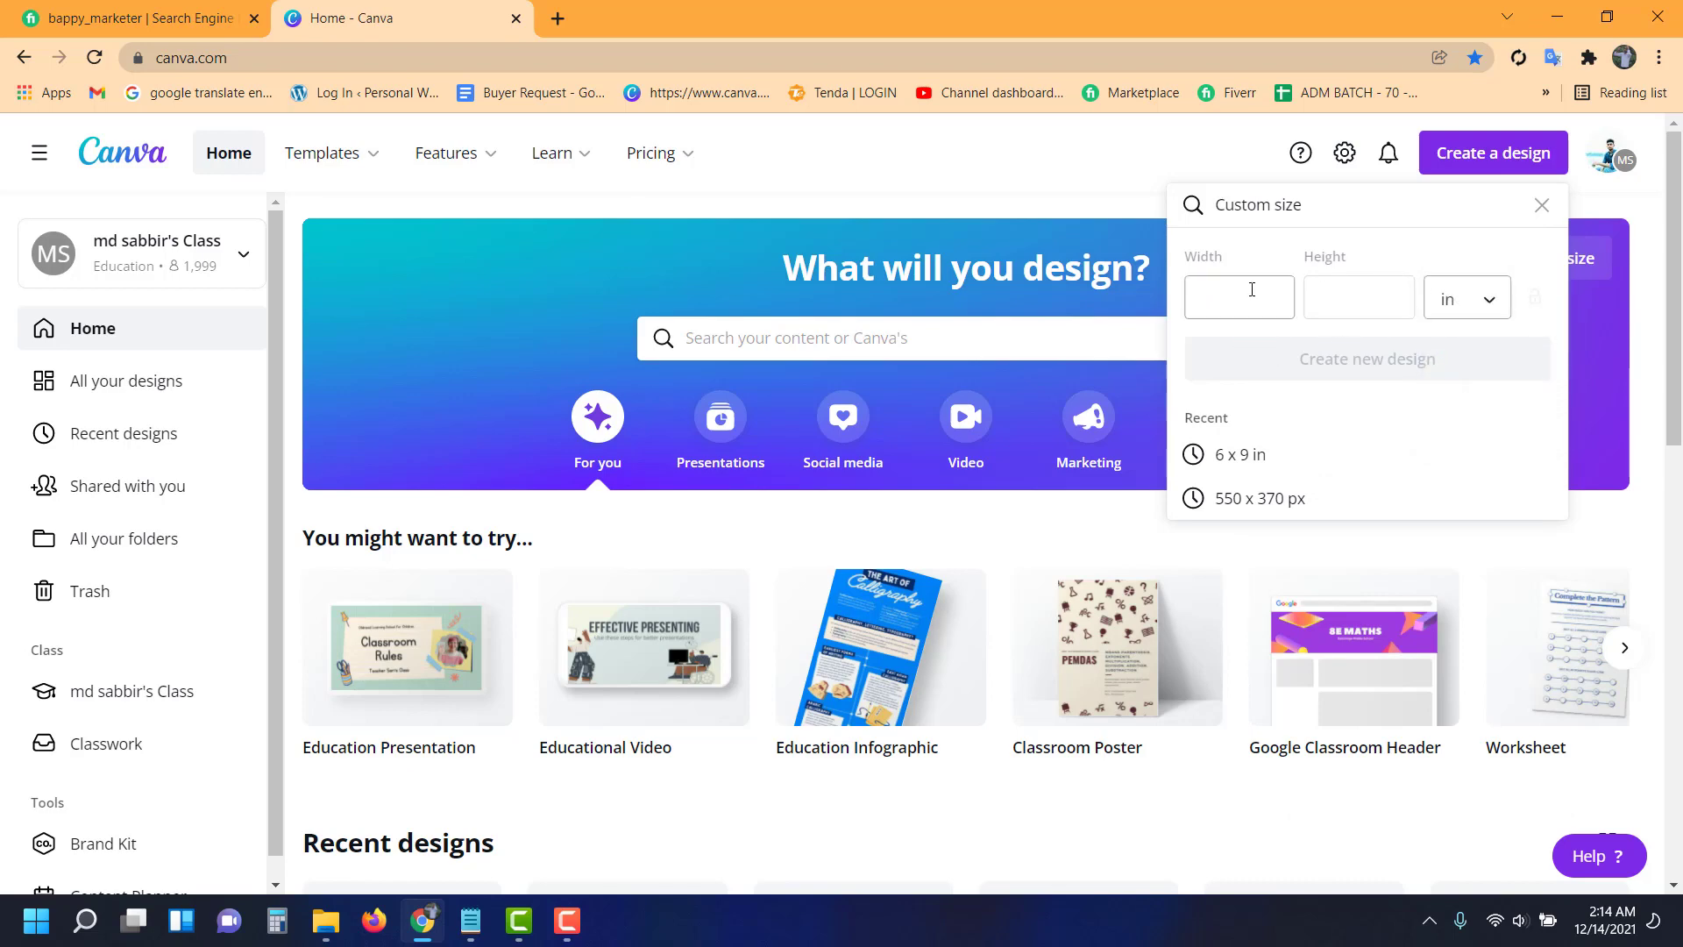
type("6")
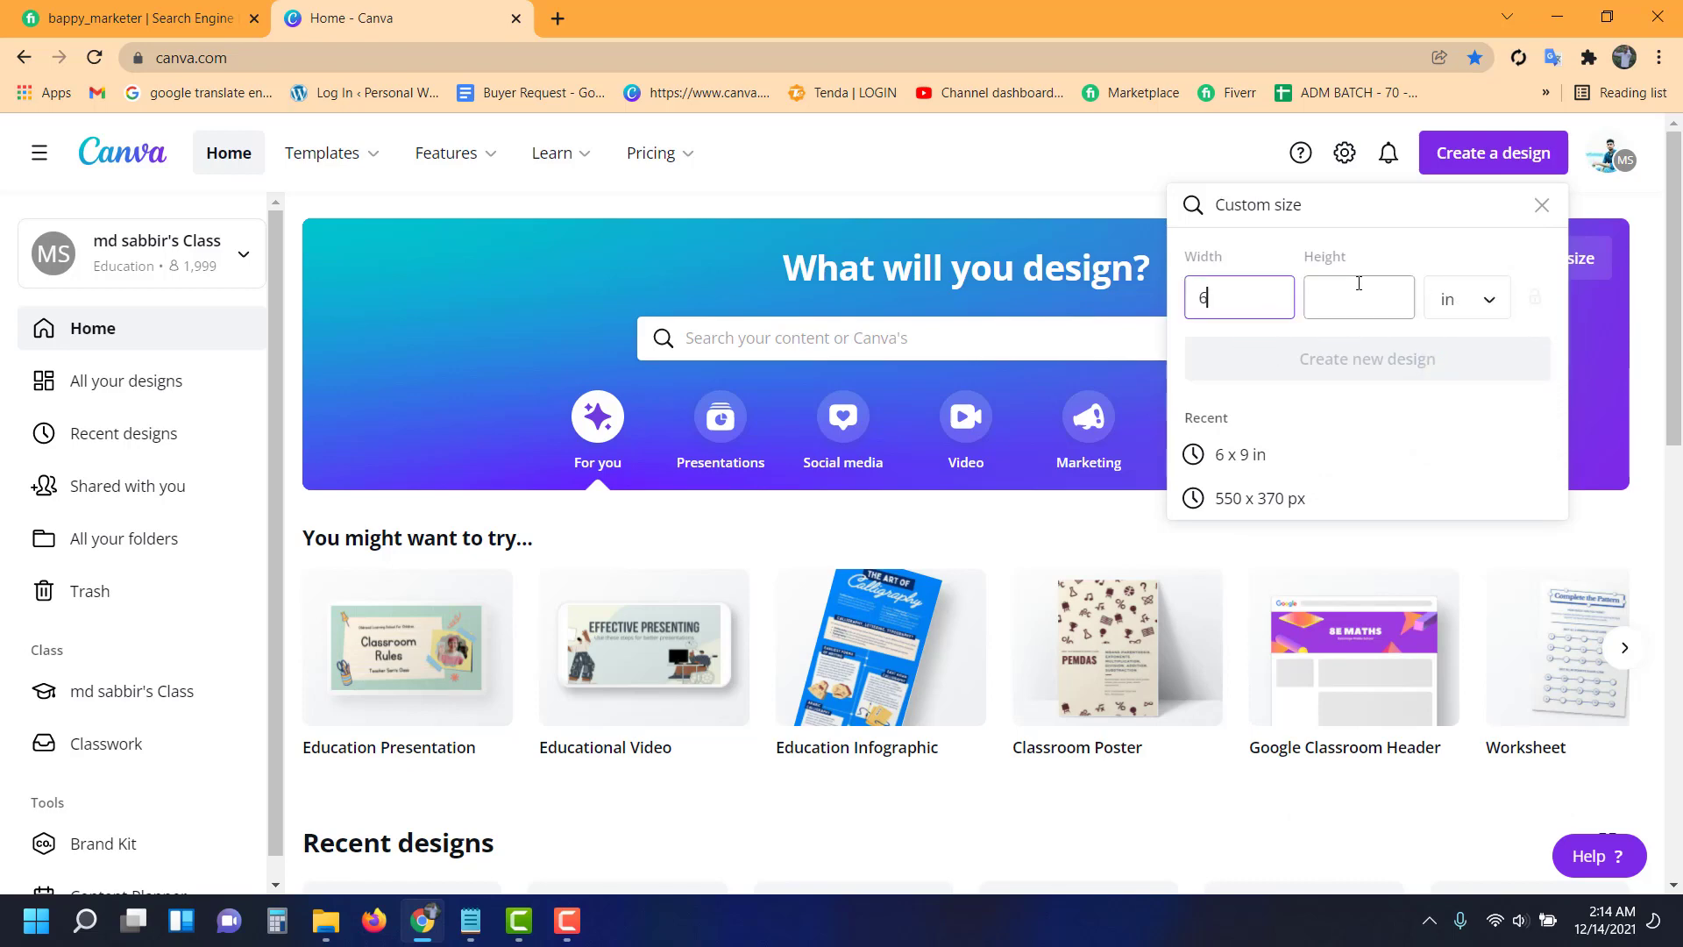
left_click(1357, 286)
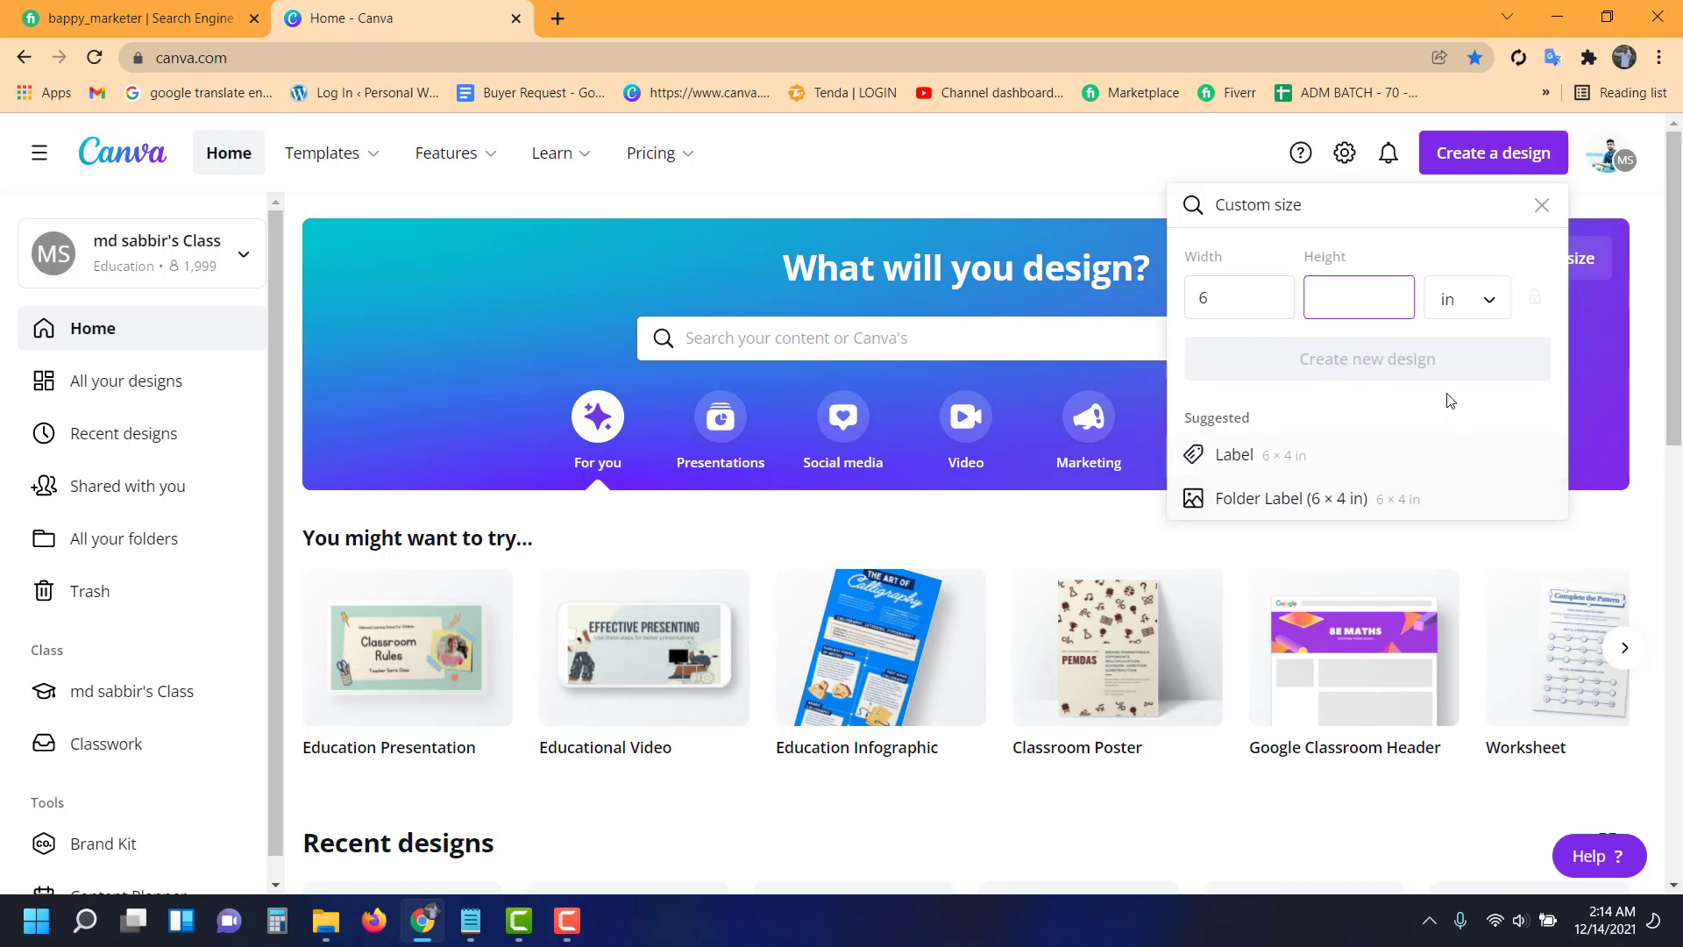
type("9")
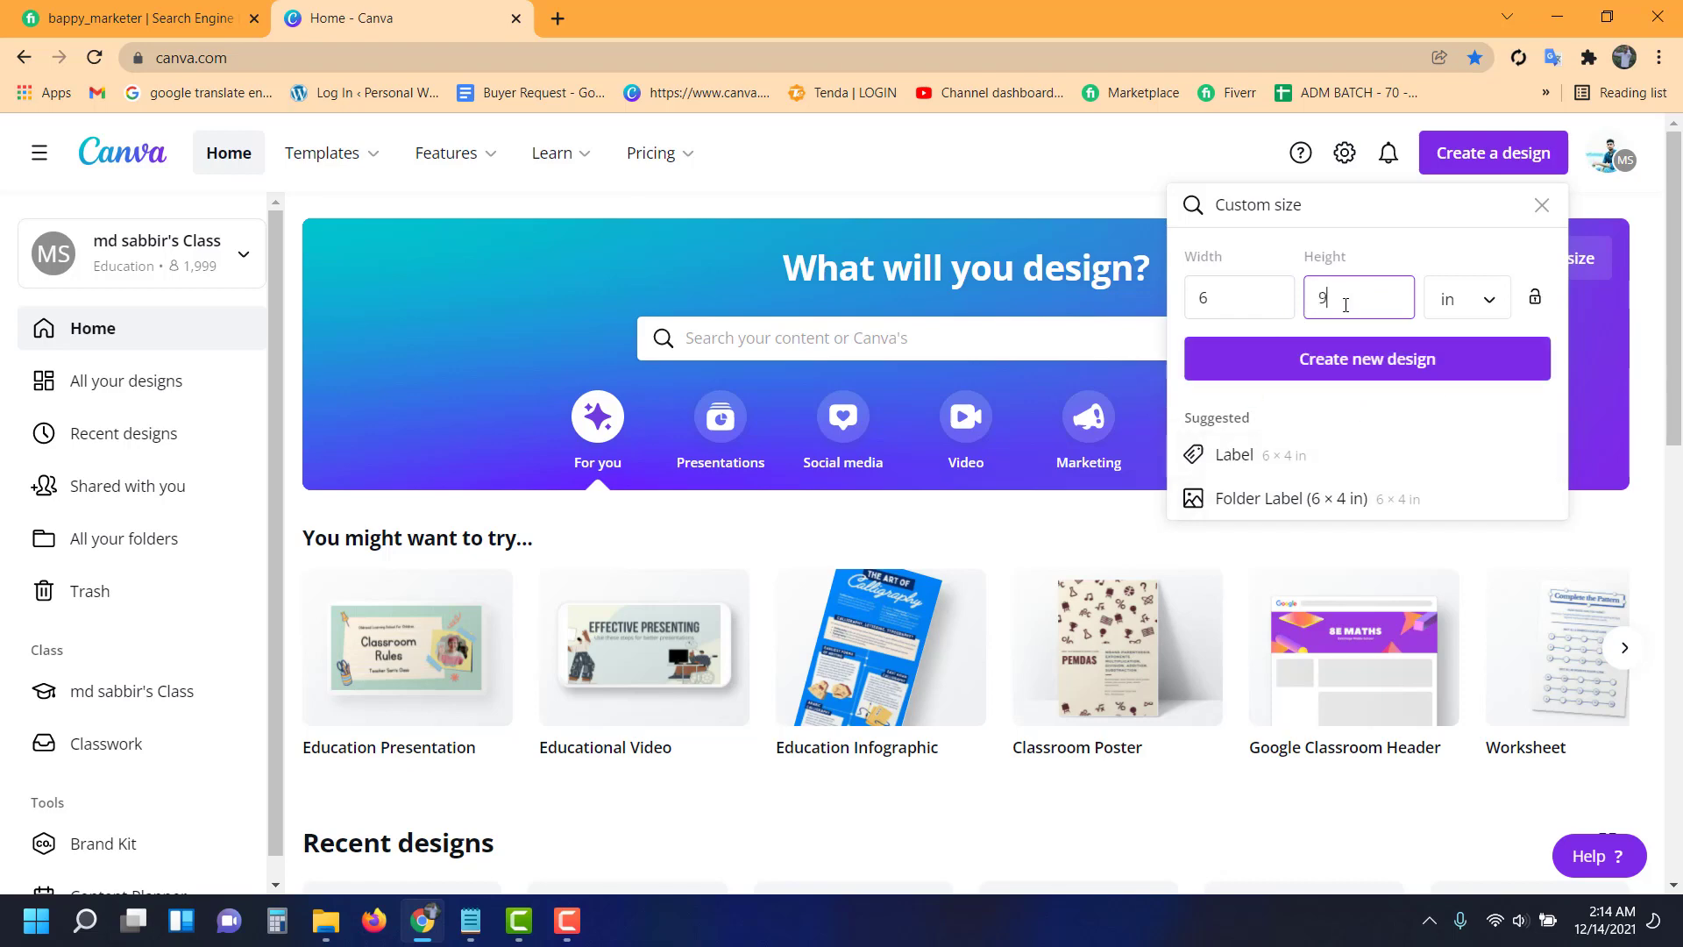
left_click(1338, 350)
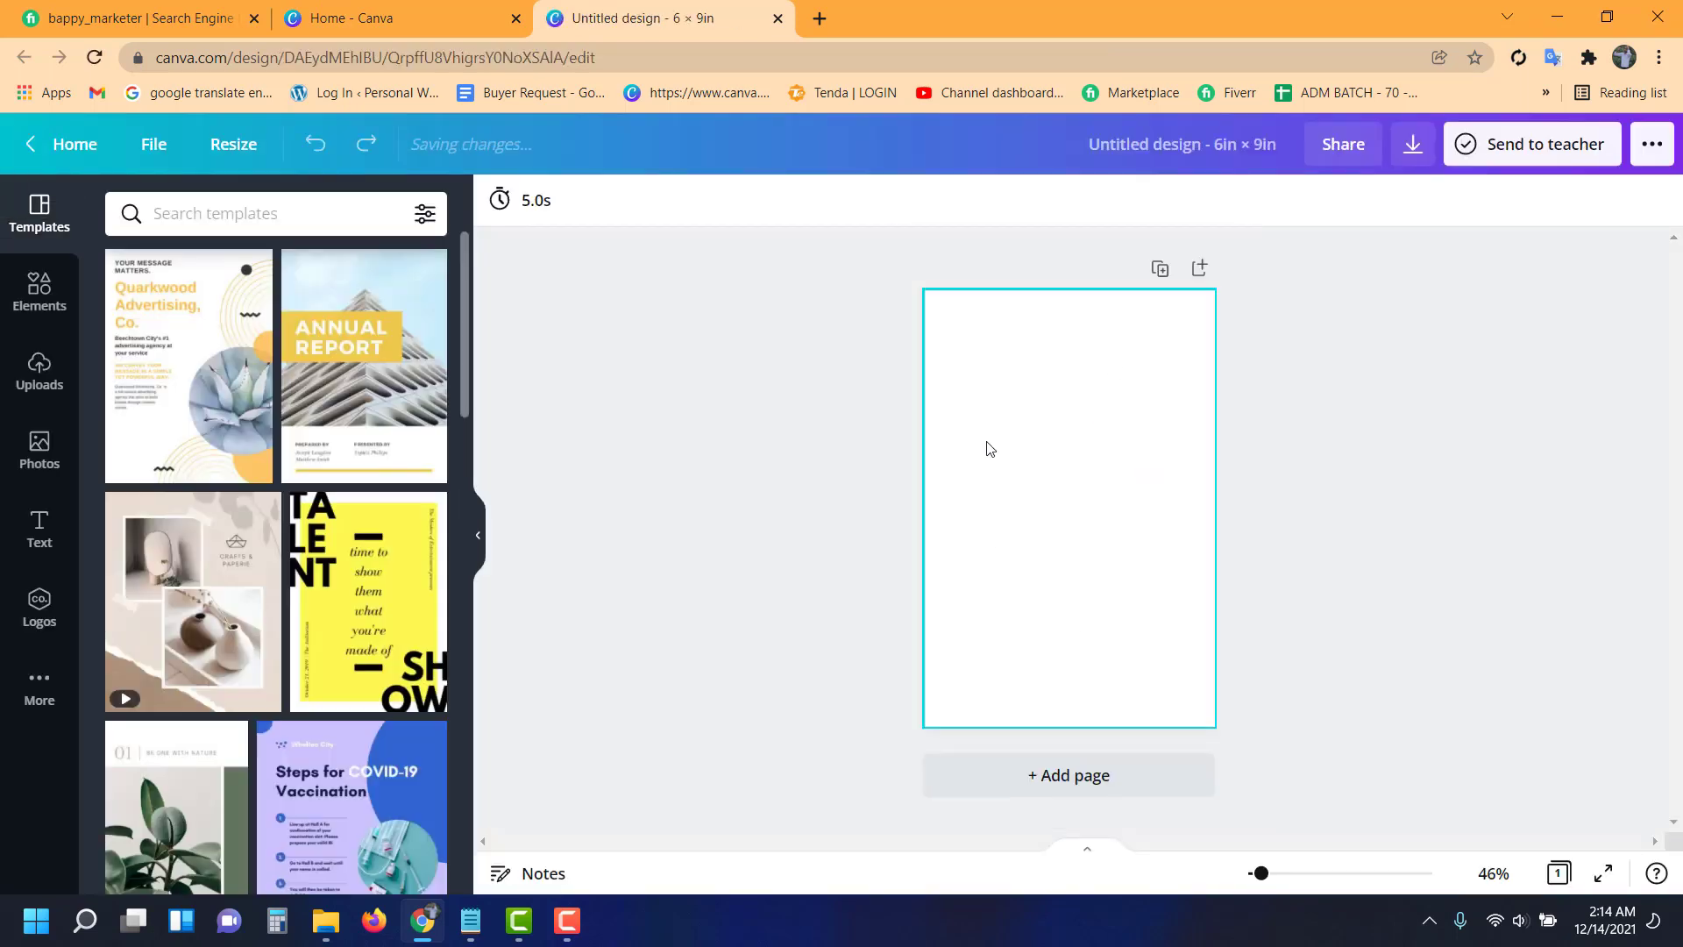
- Select the page and try teal, pink, purple and coral red as background colours
left_click(1044, 508)
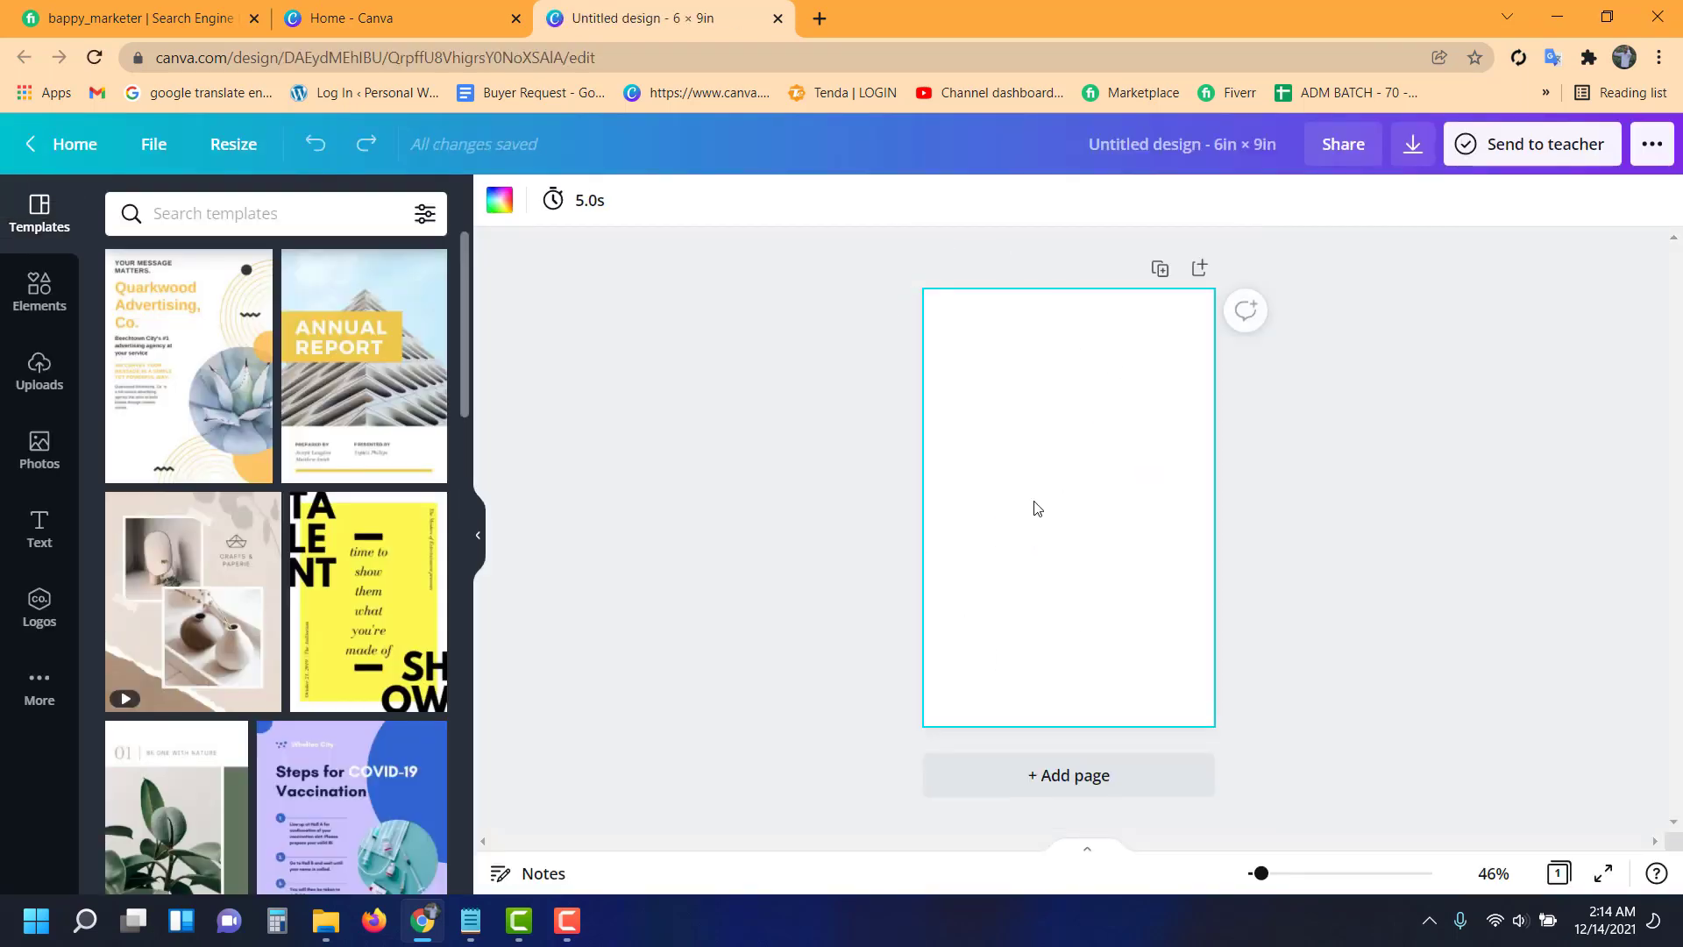
left_click(894, 526)
left_click(954, 568)
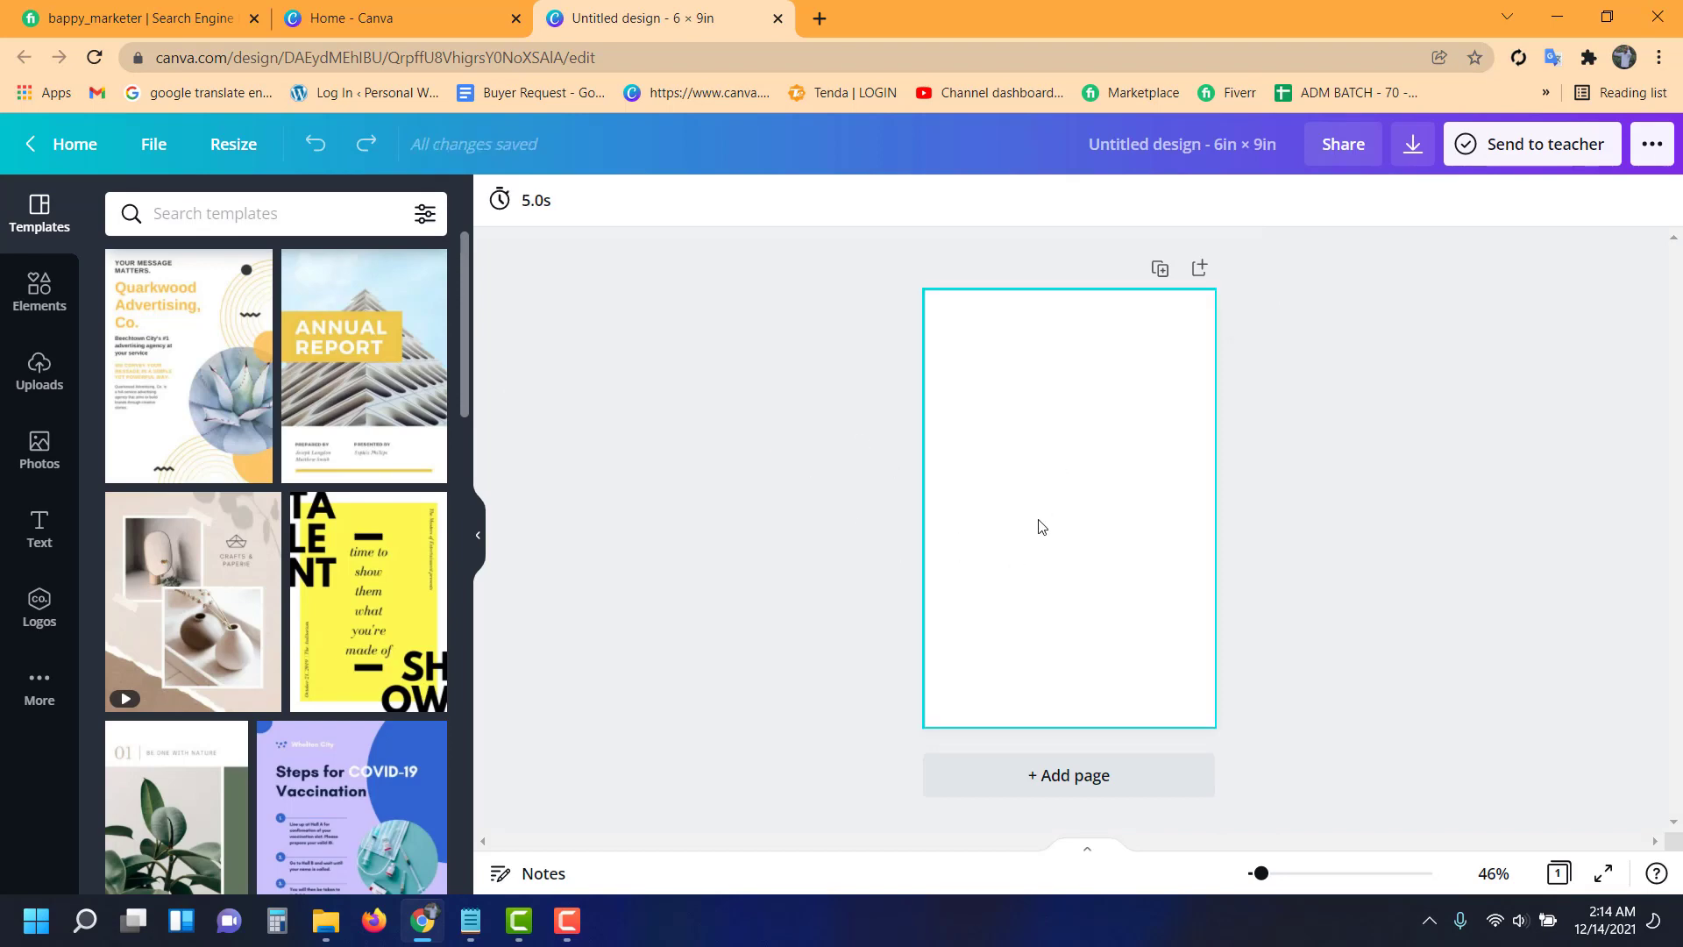
left_click(898, 550)
left_click(1025, 457)
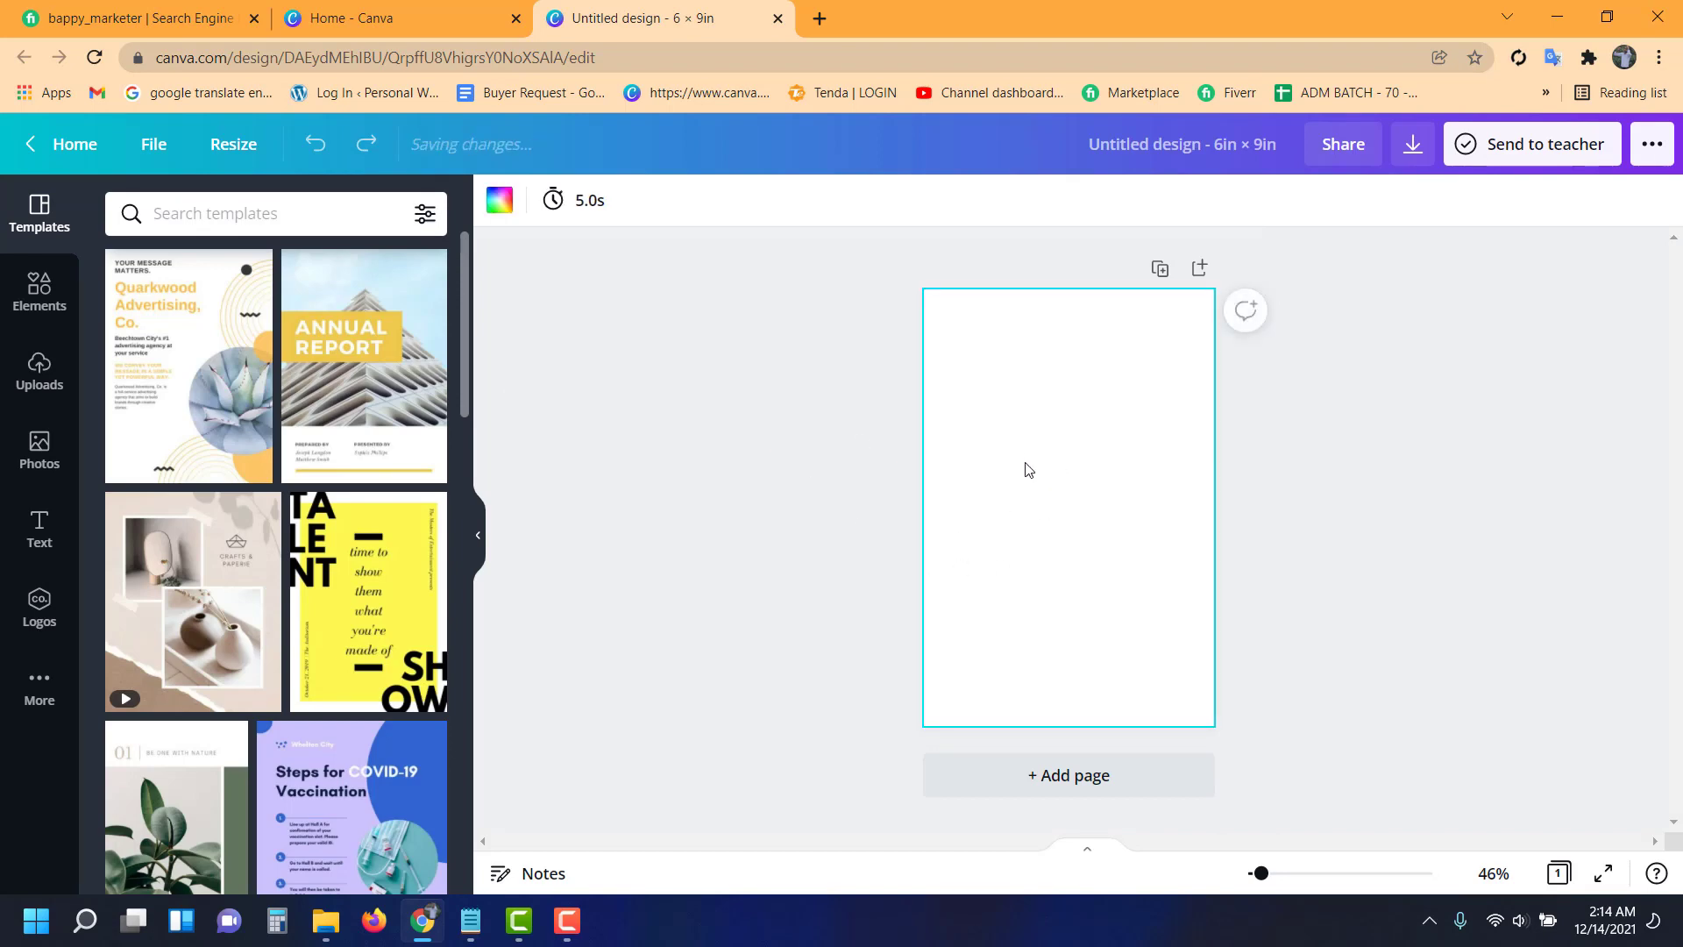
left_click(489, 201)
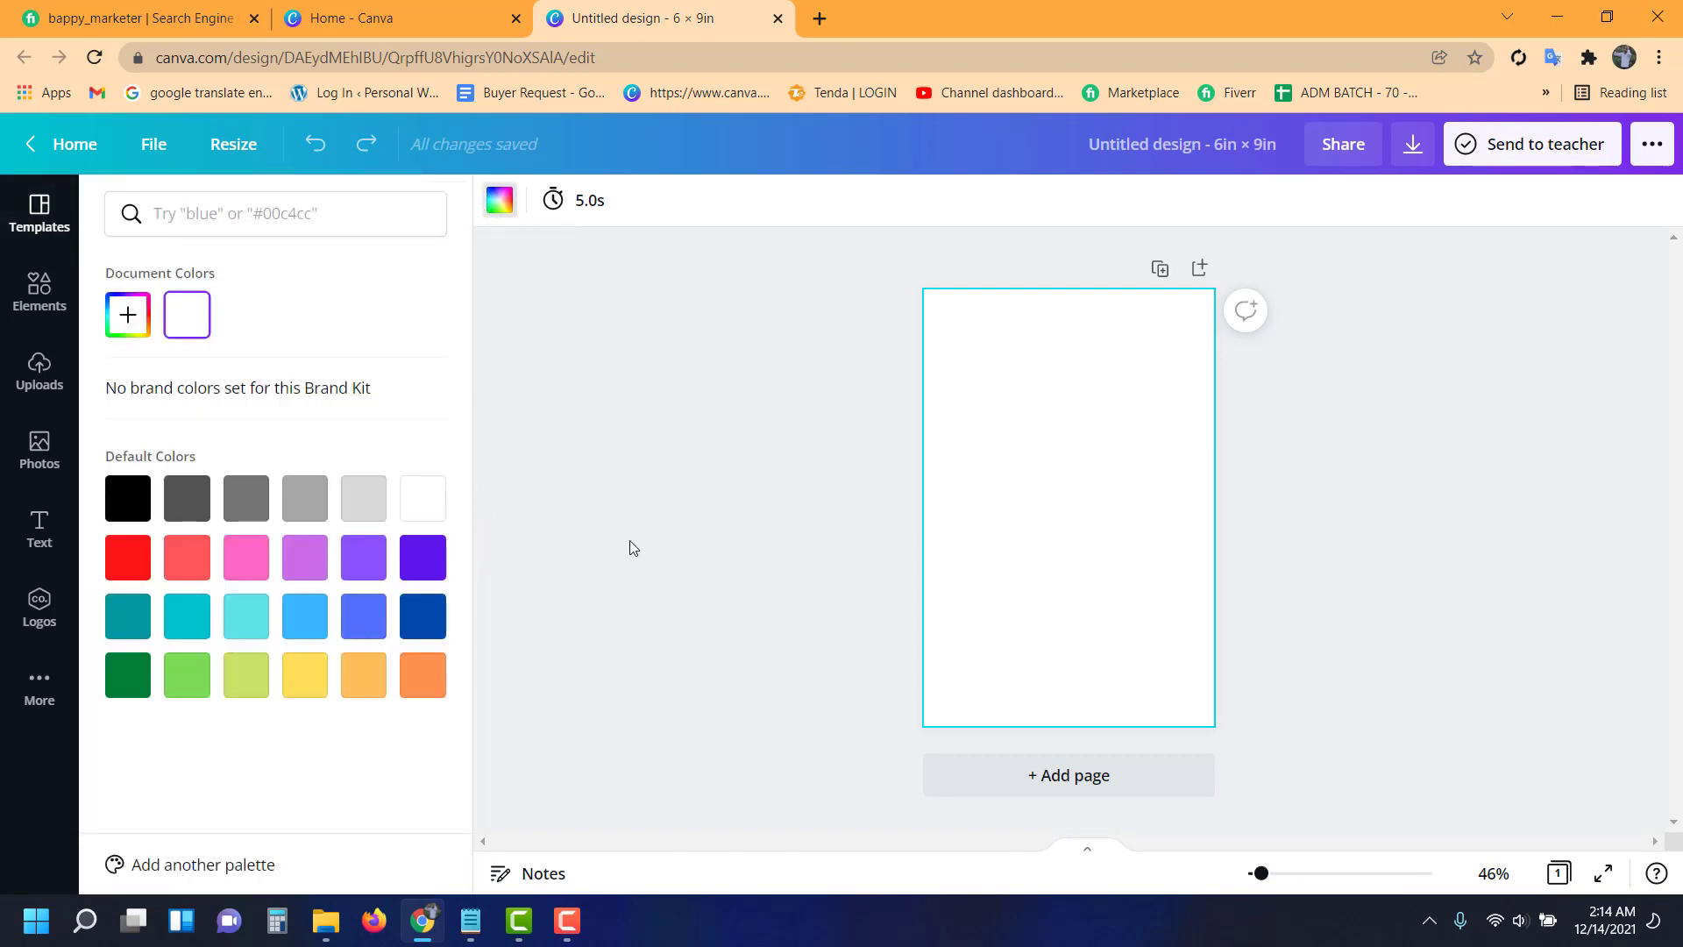
left_click(696, 494)
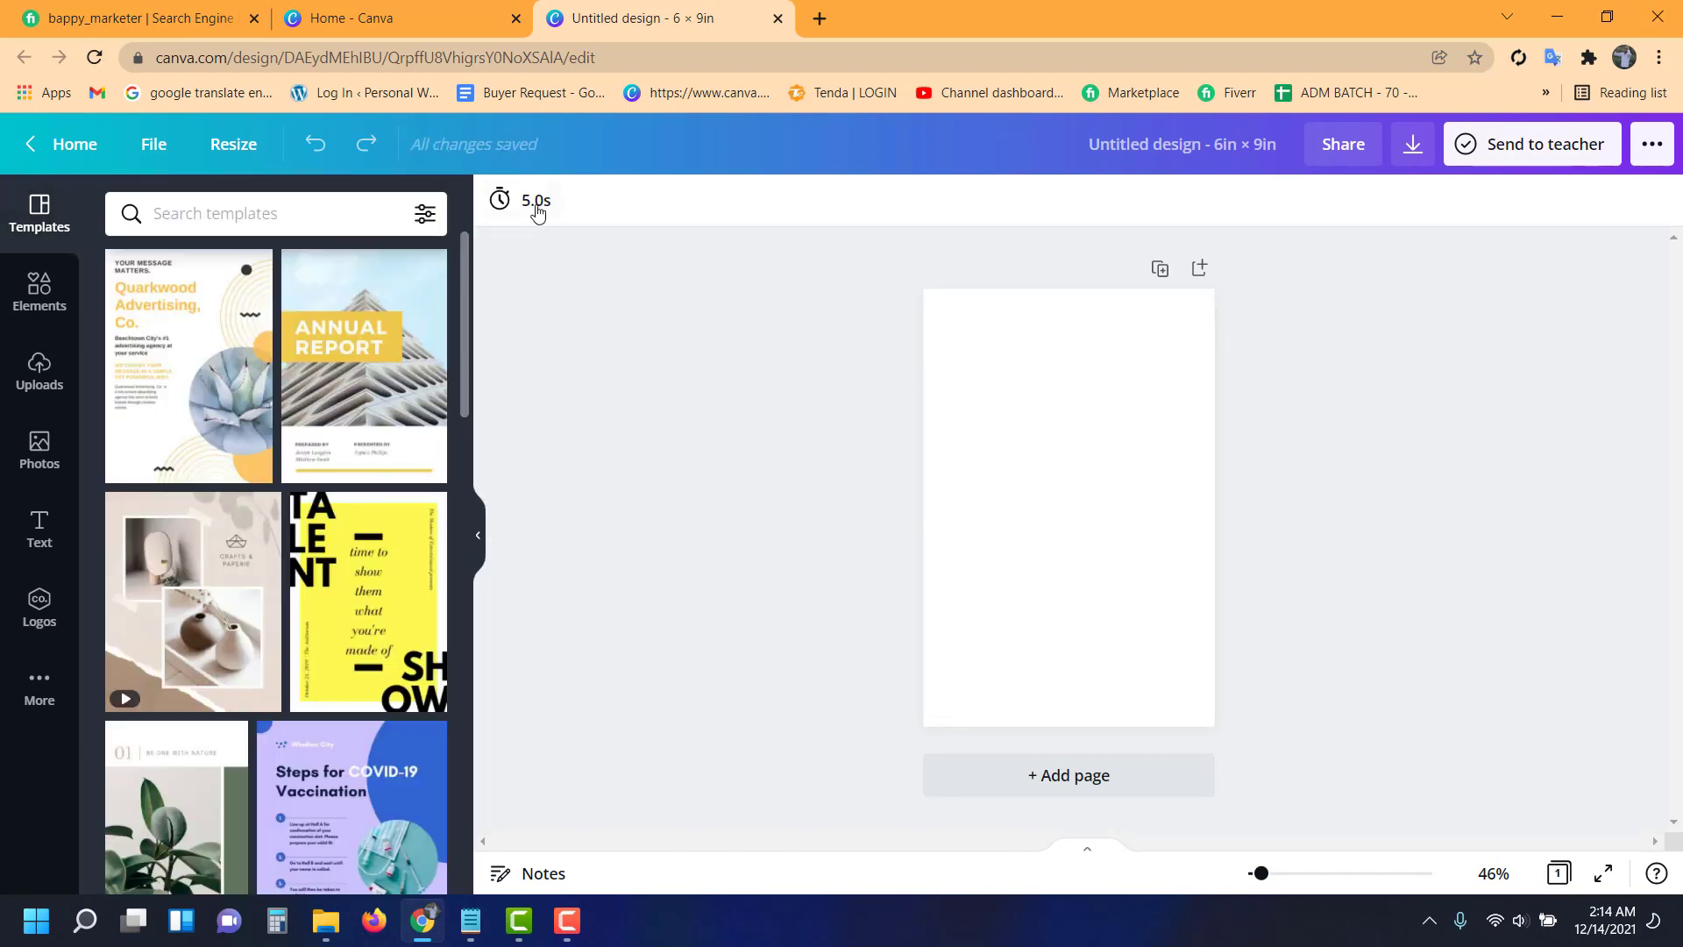
left_click(1052, 563)
left_click(500, 200)
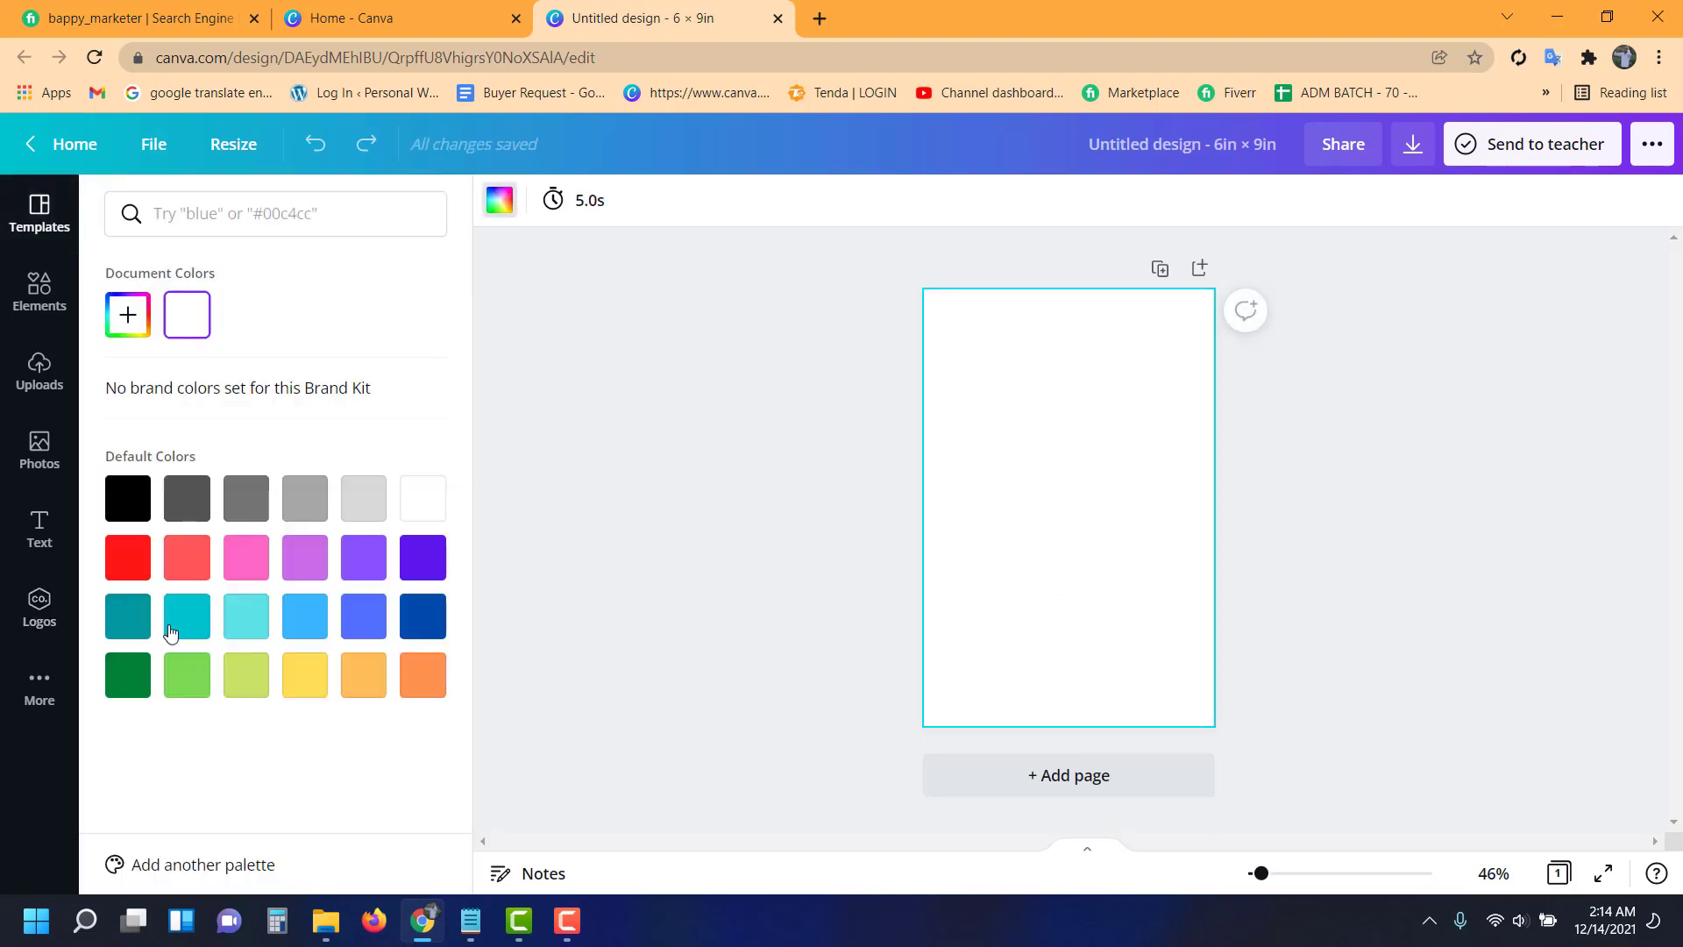
left_click(245, 616)
left_click(246, 558)
left_click(305, 558)
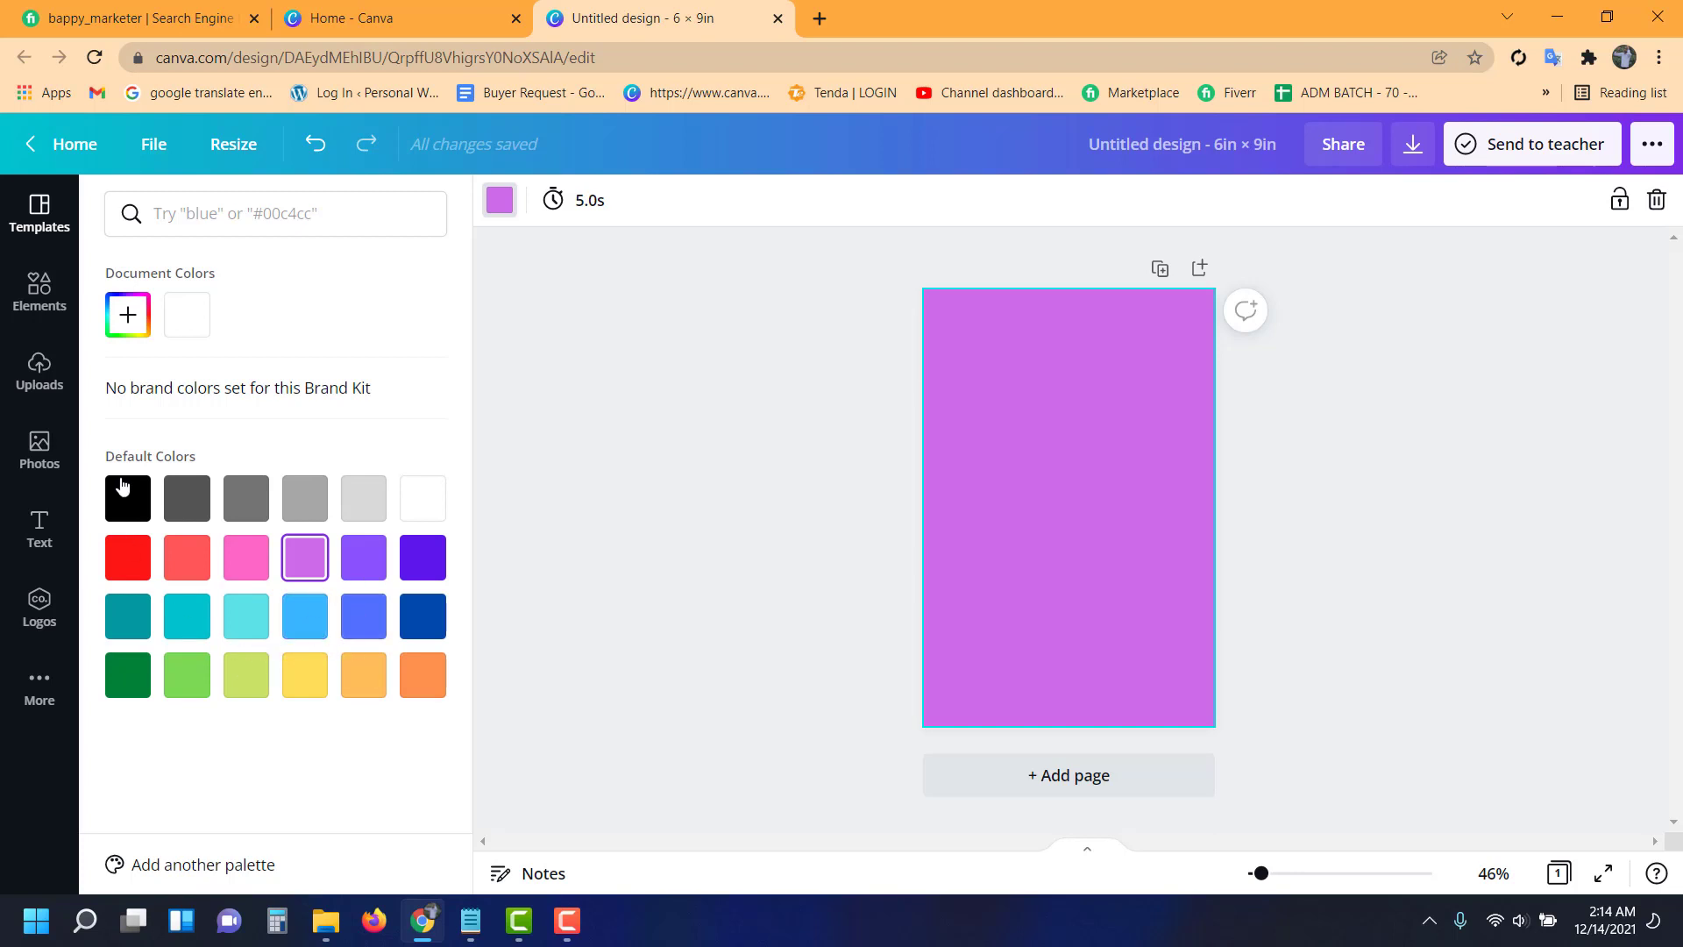
left_click(187, 561)
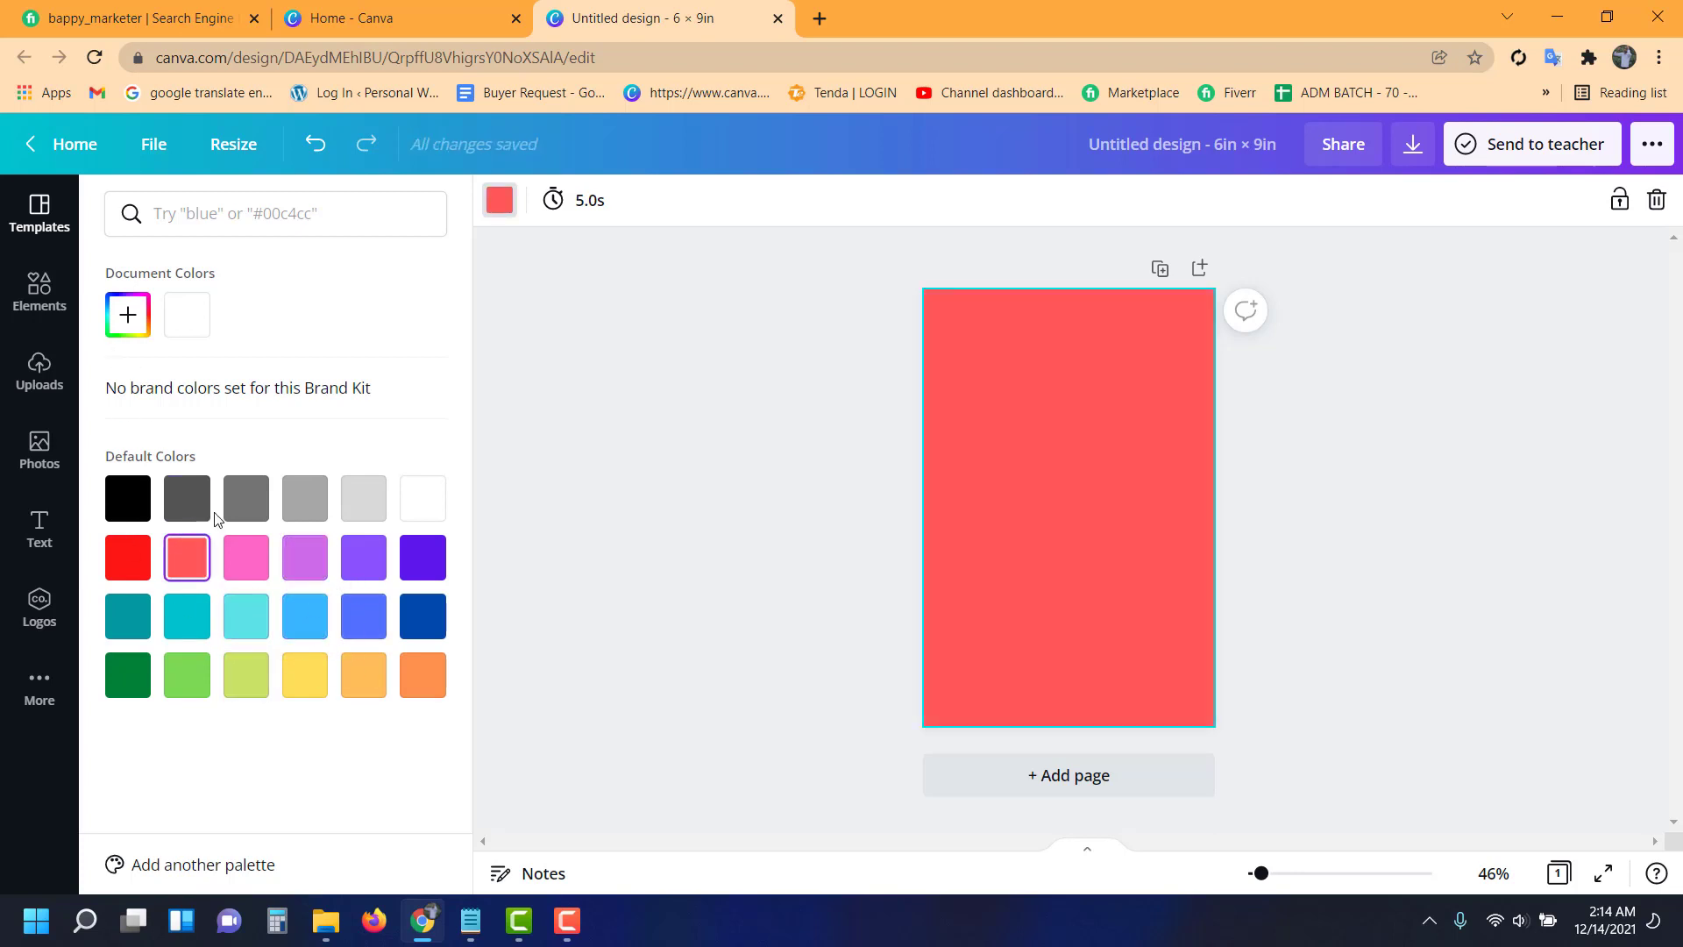
- Mix a custom dark reddish-brown page background in the colour picker
left_click(134, 304)
mouse_move(192, 473)
left_mouse_down()
mouse_move(385, 416)
mouse_move(237, 447)
left_mouse_up()
left_click_drag(136, 502, 192, 501)
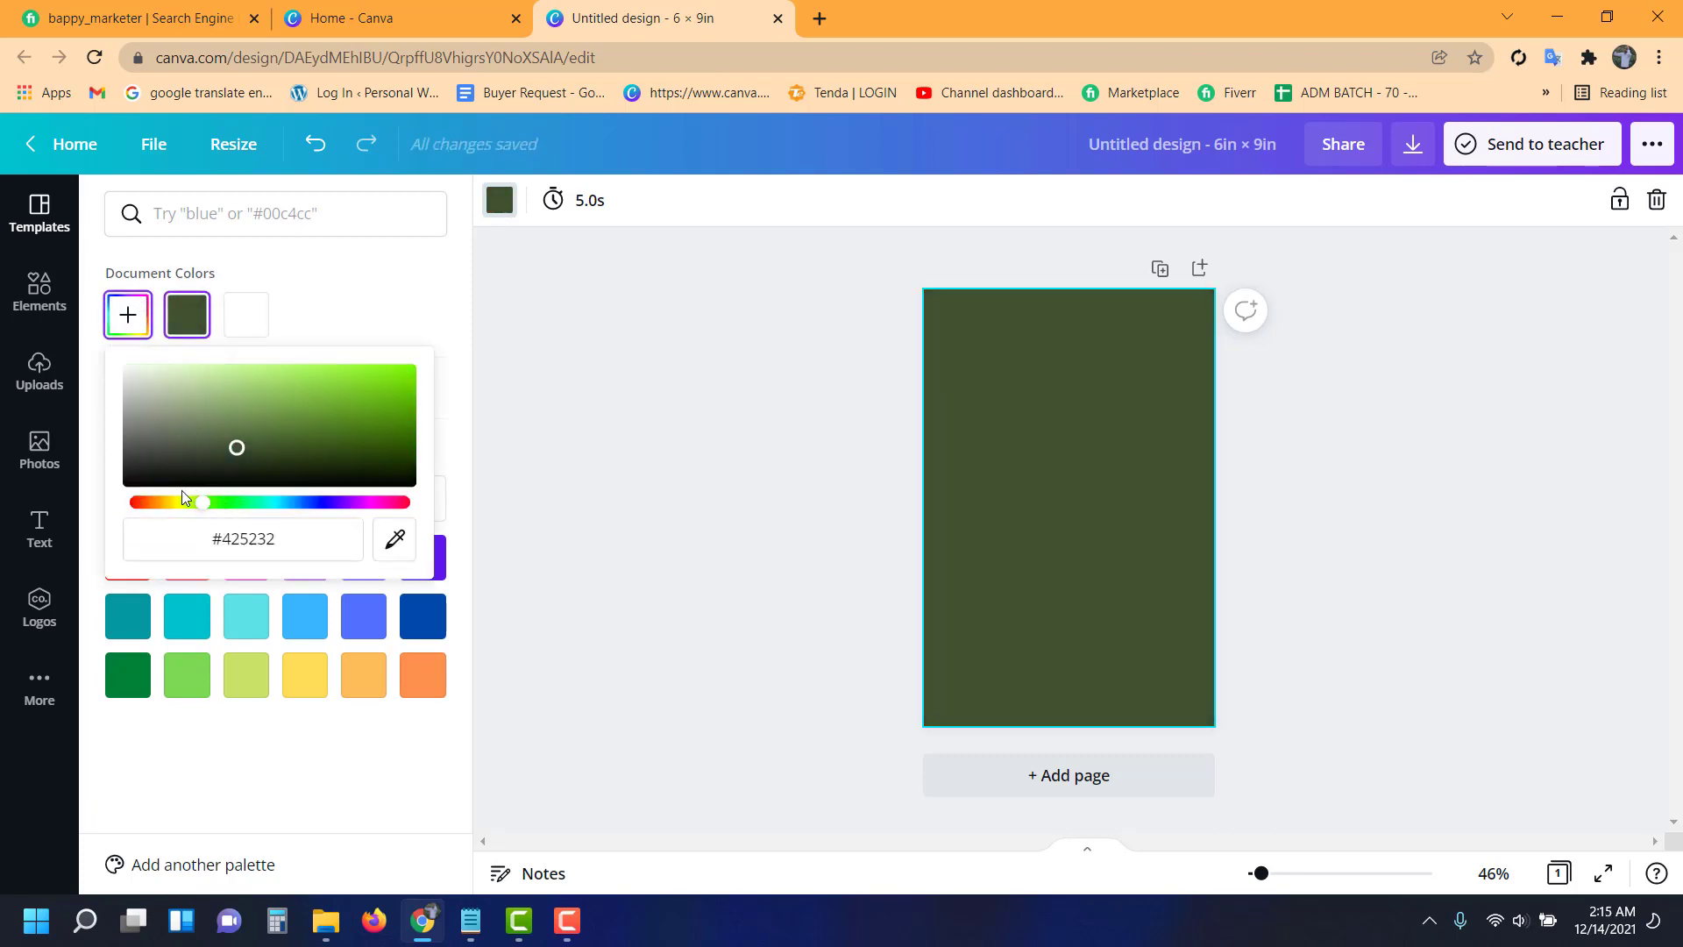
left_click(248, 395)
left_click_drag(253, 407, 273, 434)
mouse_move(202, 502)
left_mouse_down()
mouse_move(331, 502)
mouse_move(365, 520)
mouse_move(114, 520)
left_mouse_up()
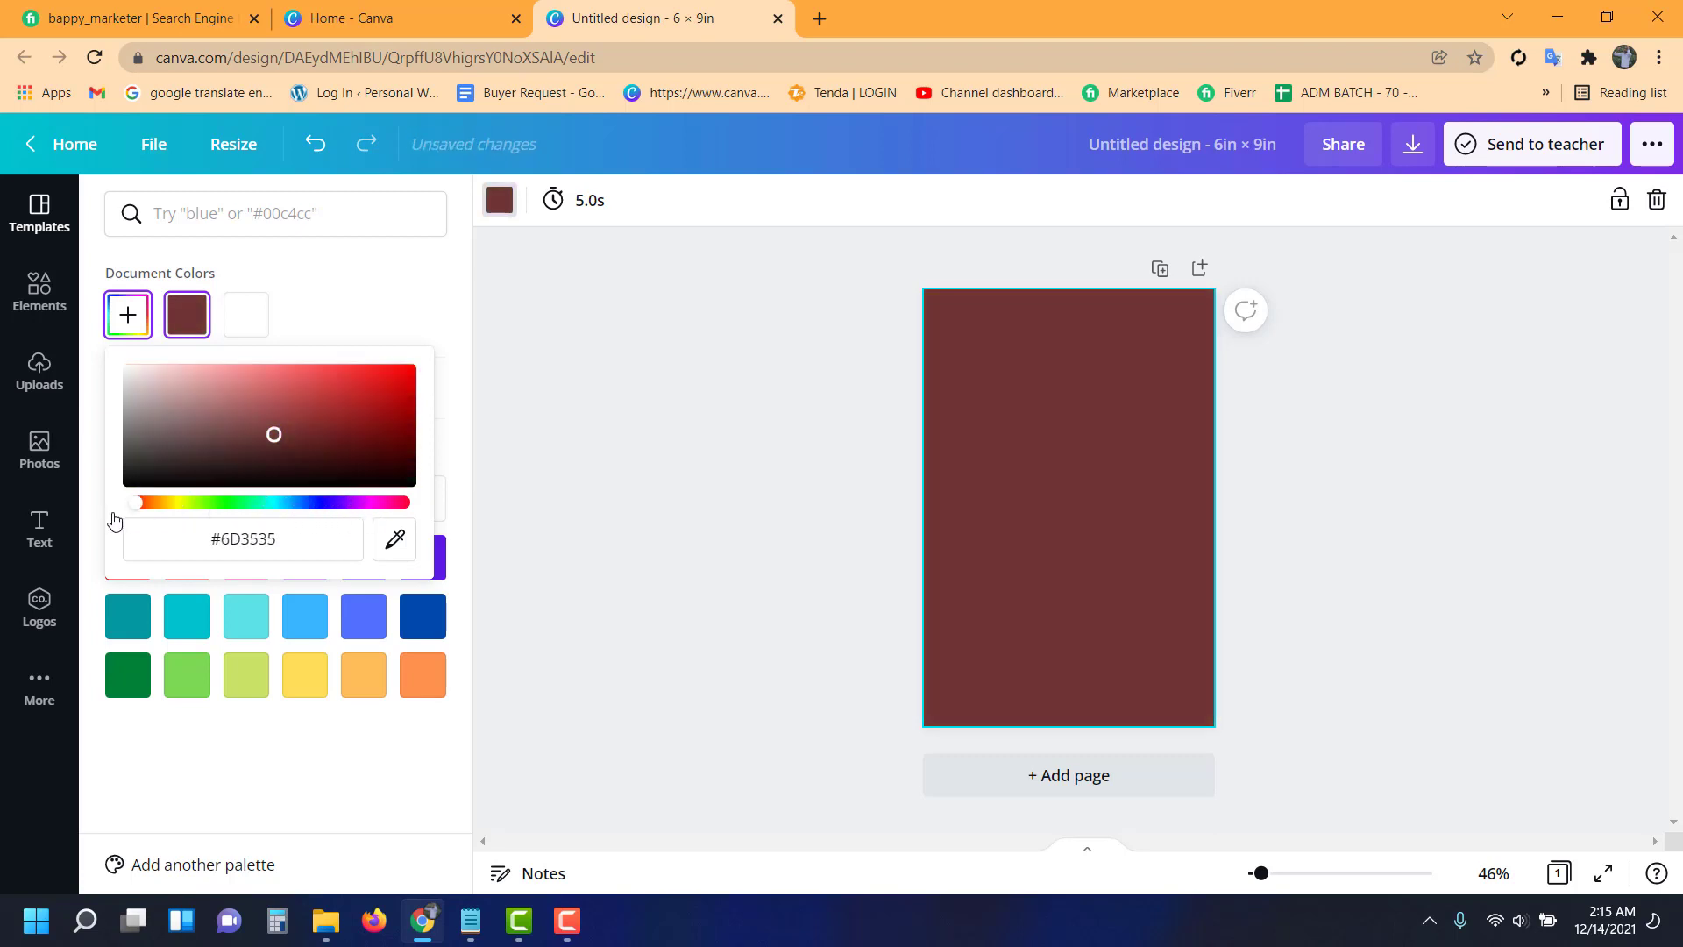
mouse_move(258, 432)
left_mouse_down()
mouse_move(263, 401)
mouse_move(308, 439)
mouse_move(326, 420)
mouse_move(346, 451)
mouse_move(304, 454)
mouse_move(302, 438)
left_mouse_up()
- Upload the five first-row images from the Recipe Image folder into Canva's uploads
left_click(722, 385)
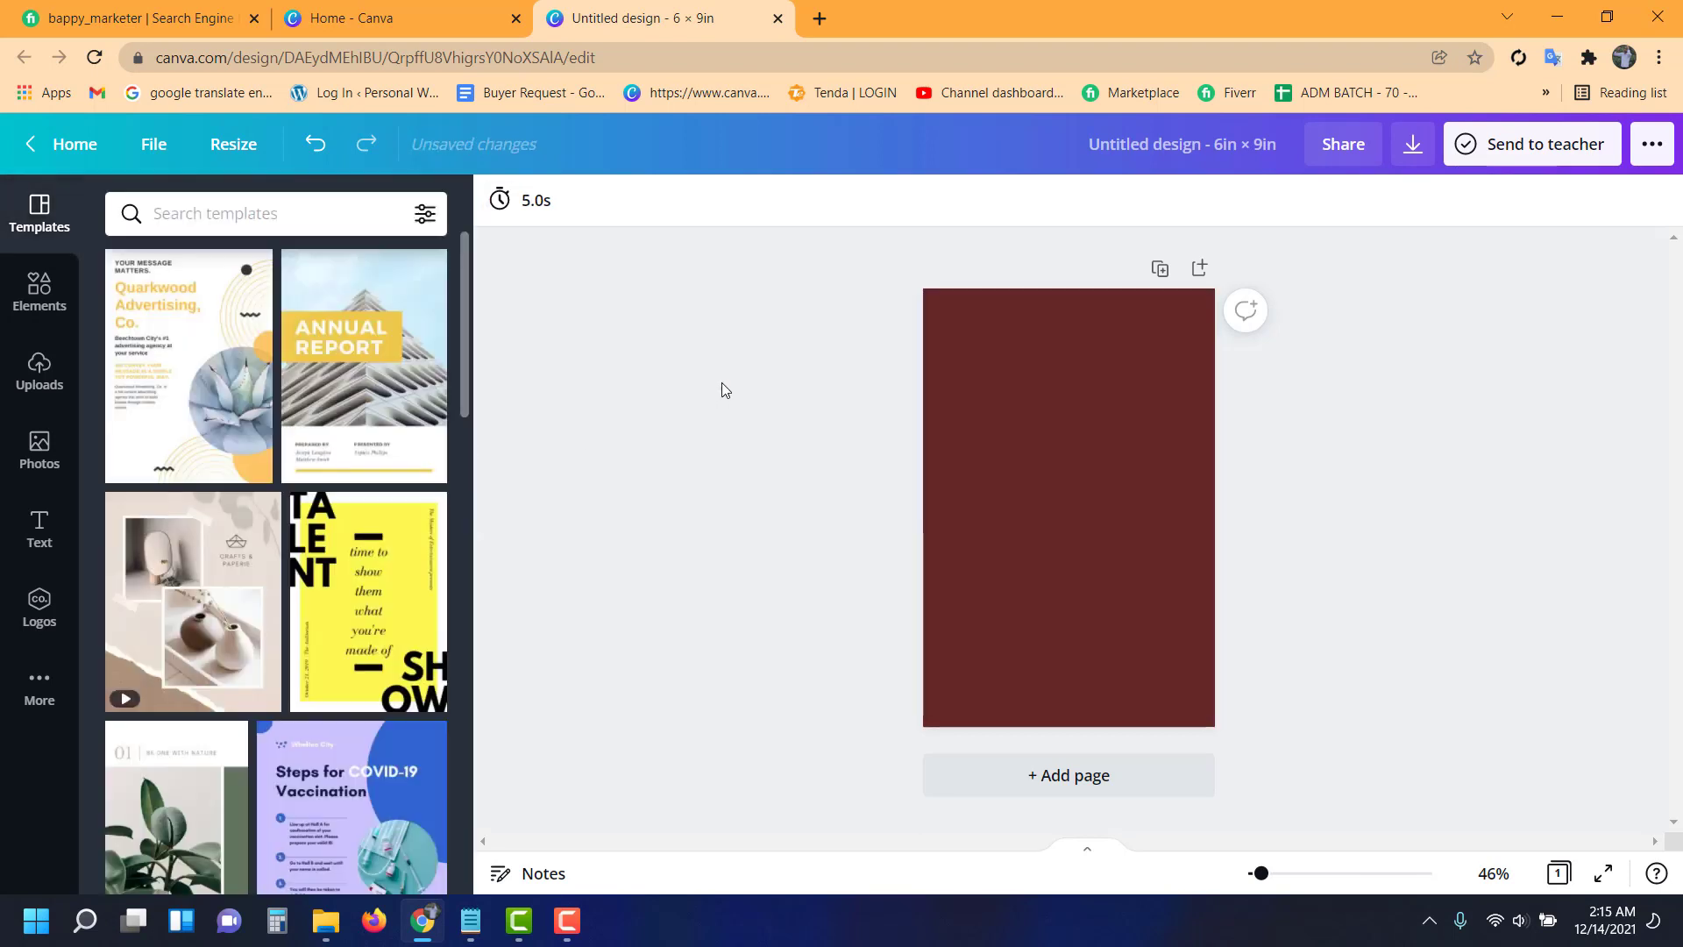
left_click(22, 381)
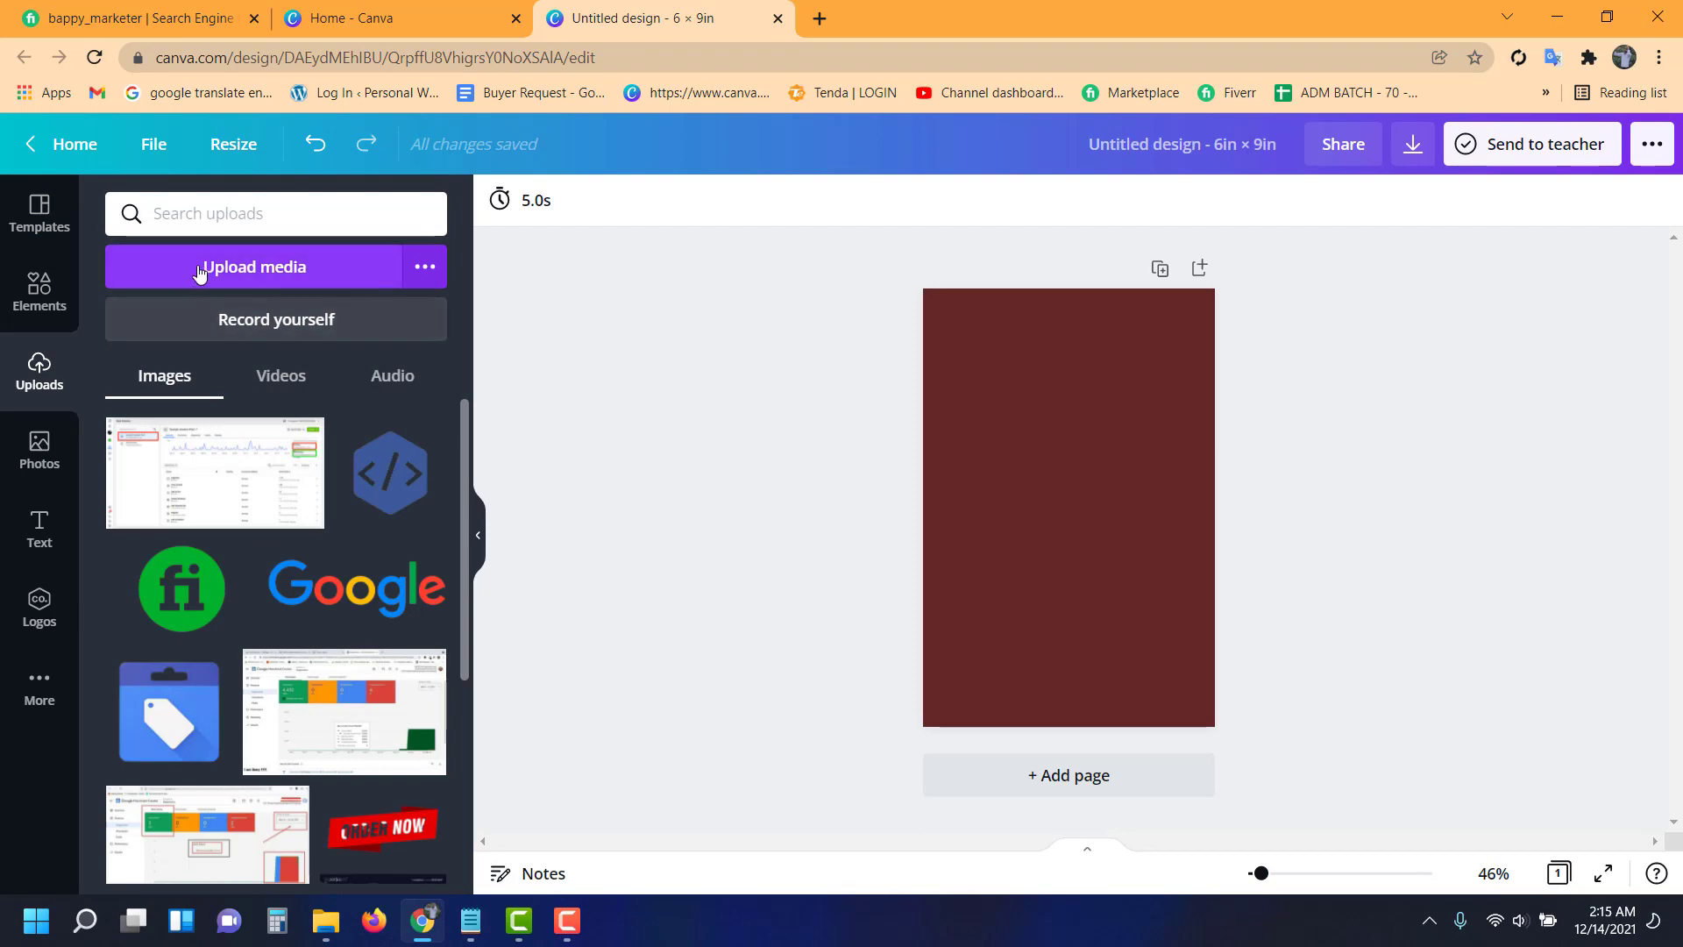
left_click(226, 268)
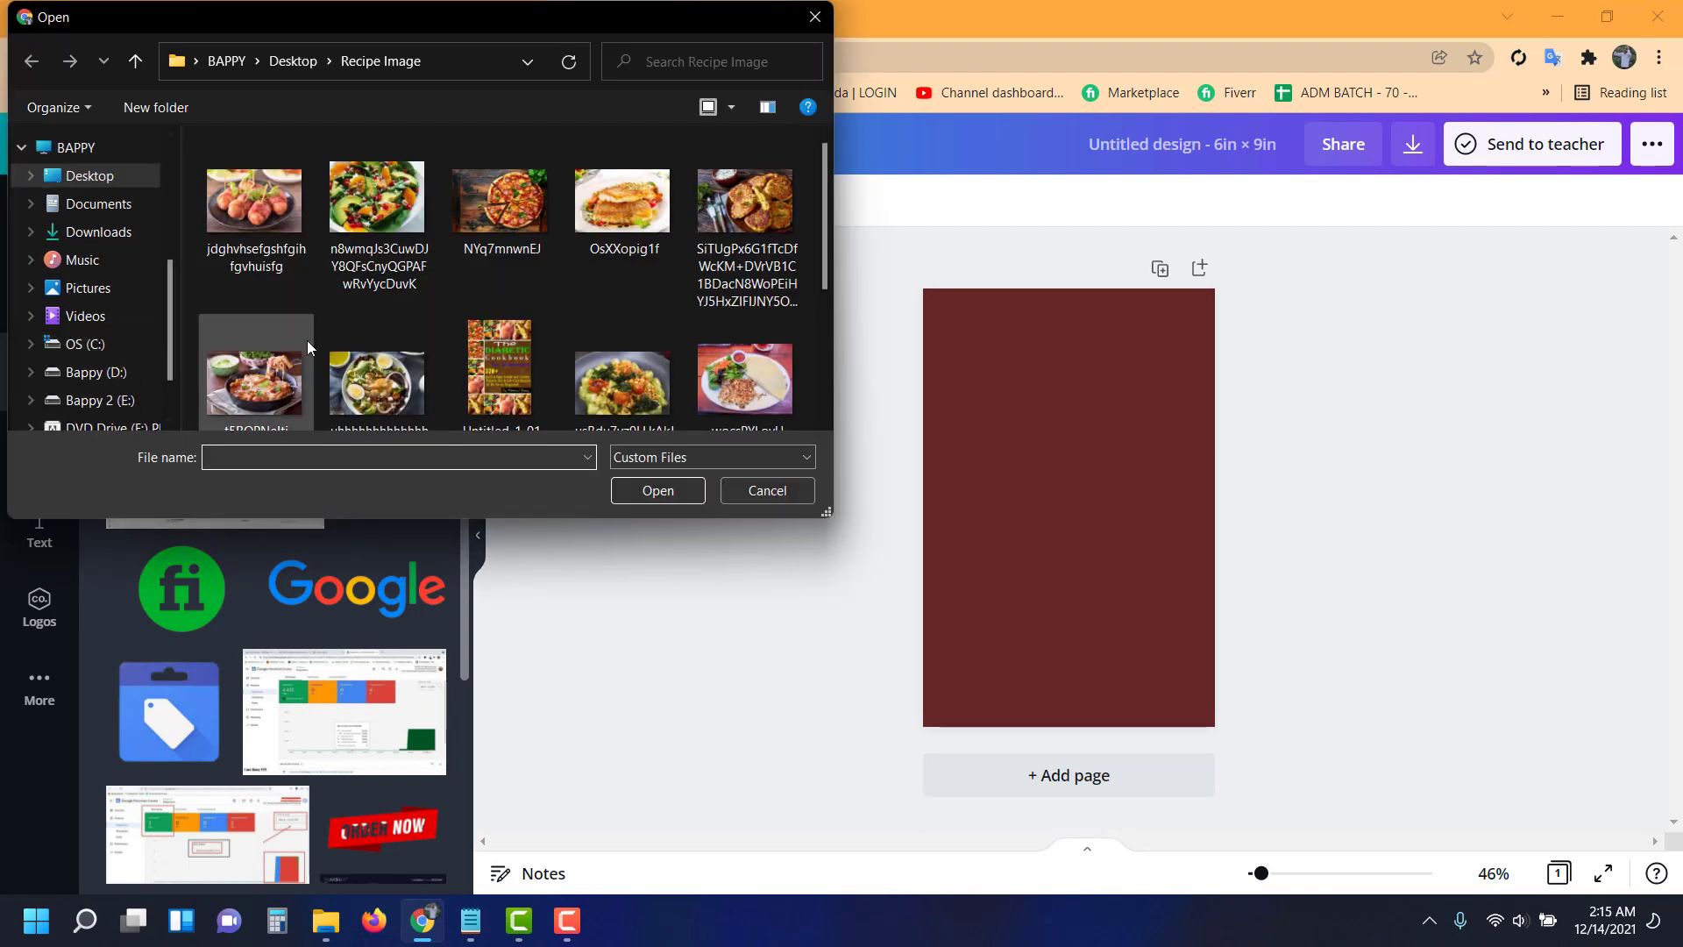
left_click_drag(190, 167, 785, 724)
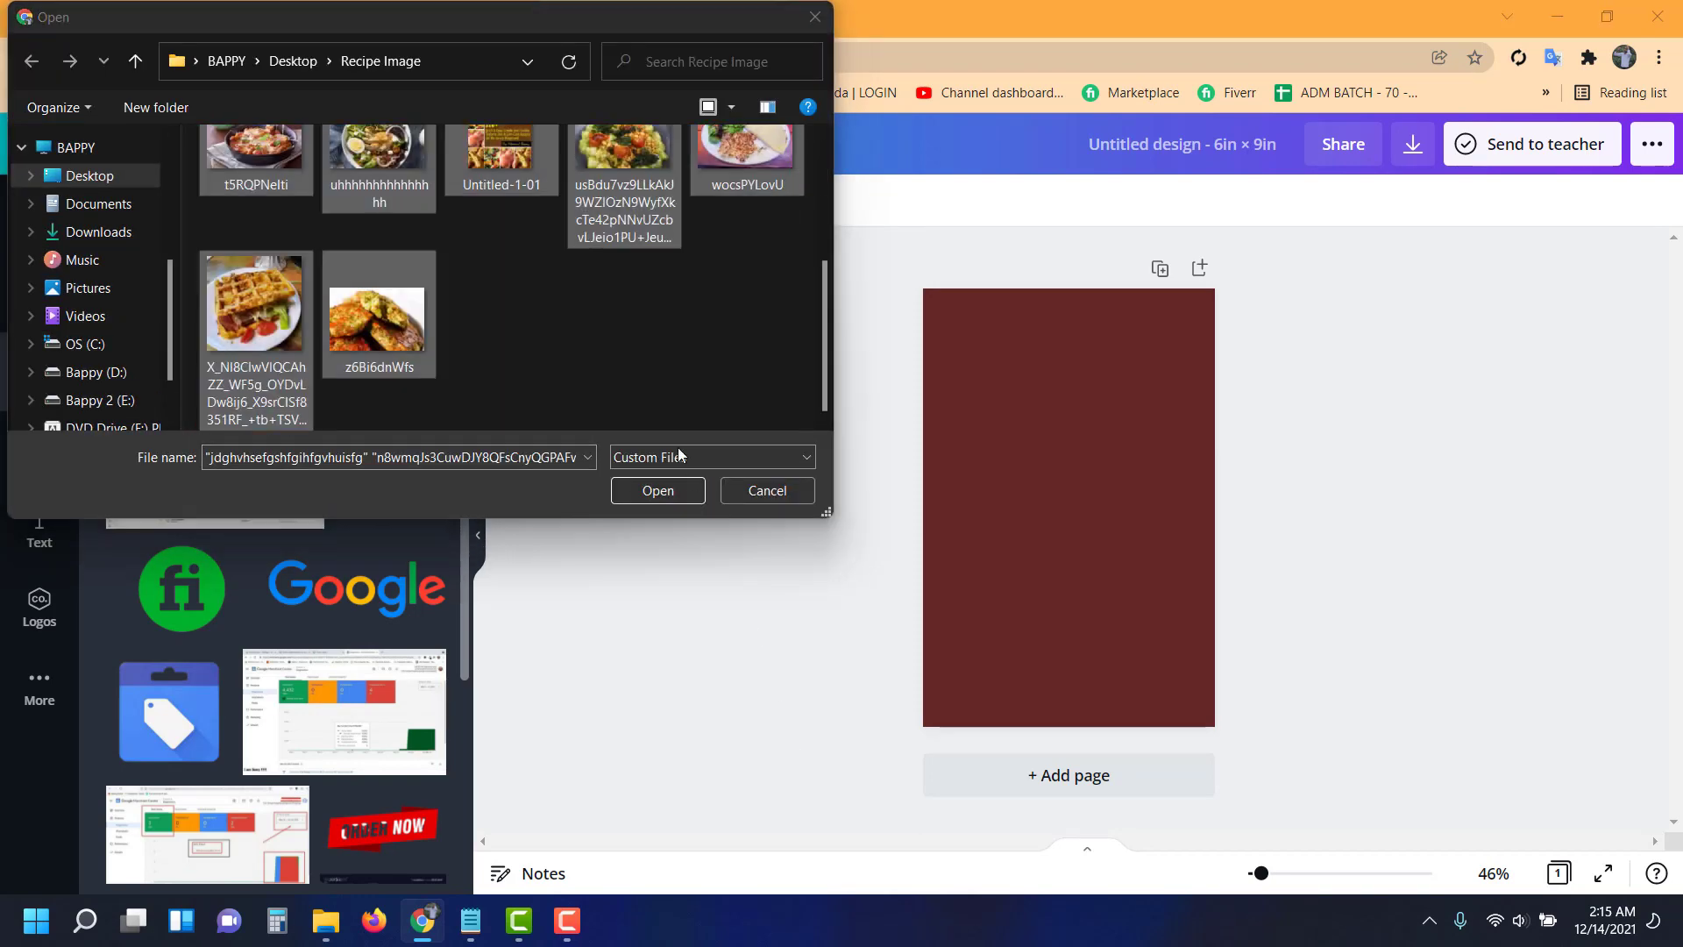
scroll(579, 350, "up", 3)
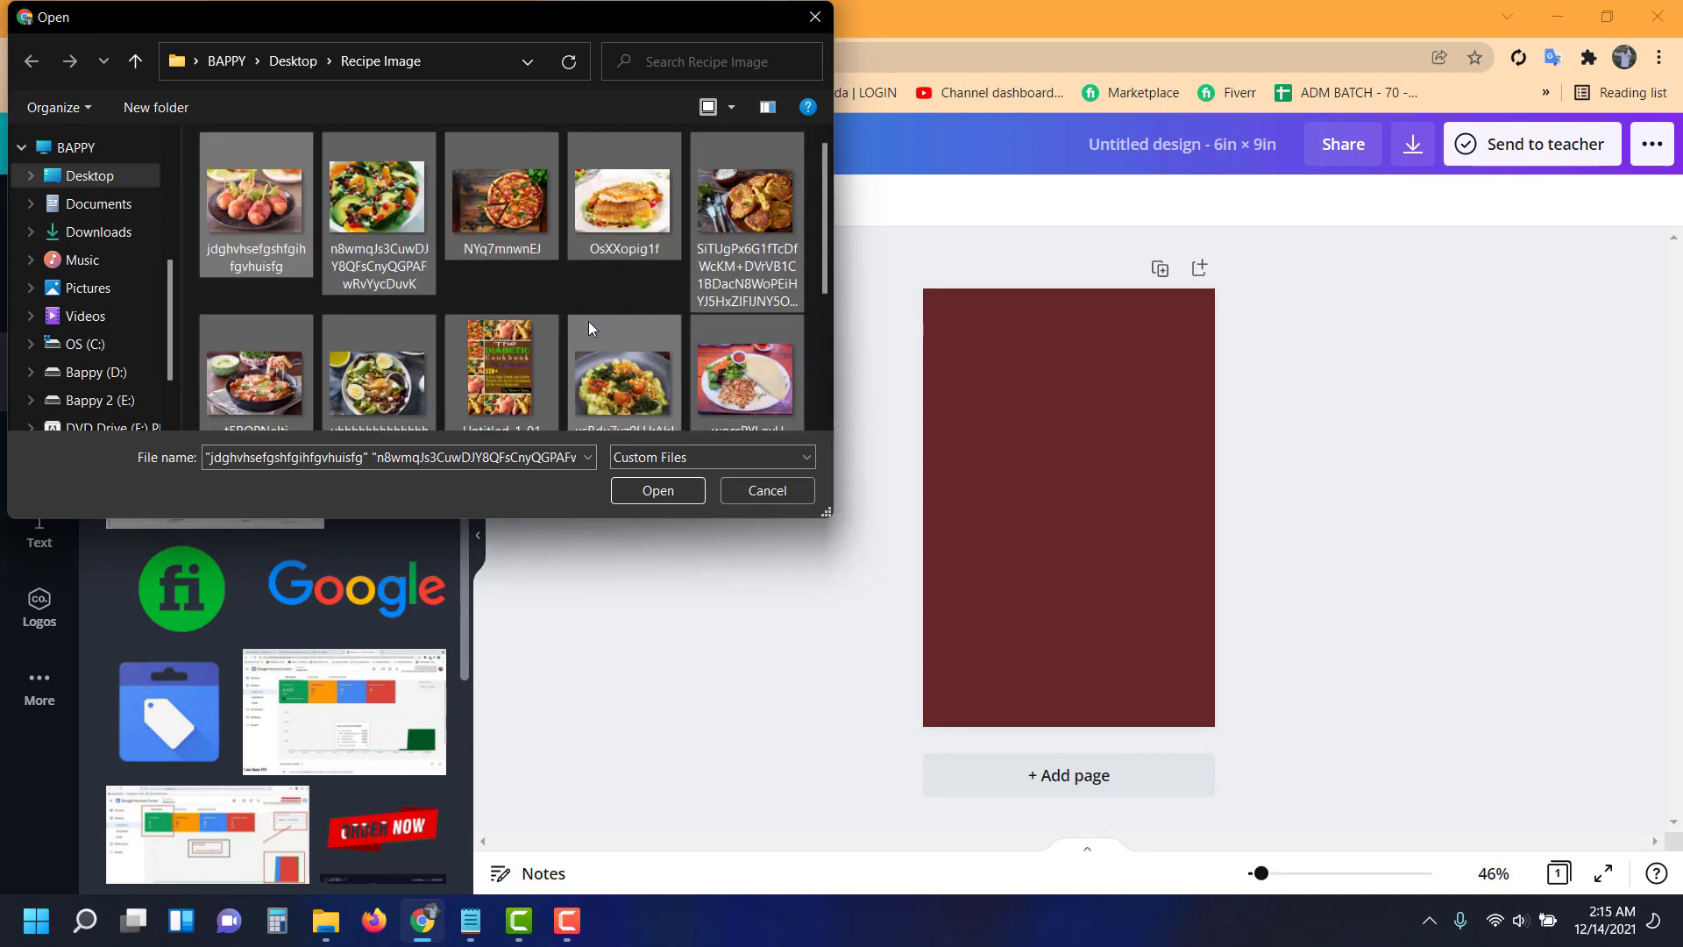
left_click(336, 266)
left_click_drag(191, 196, 729, 229)
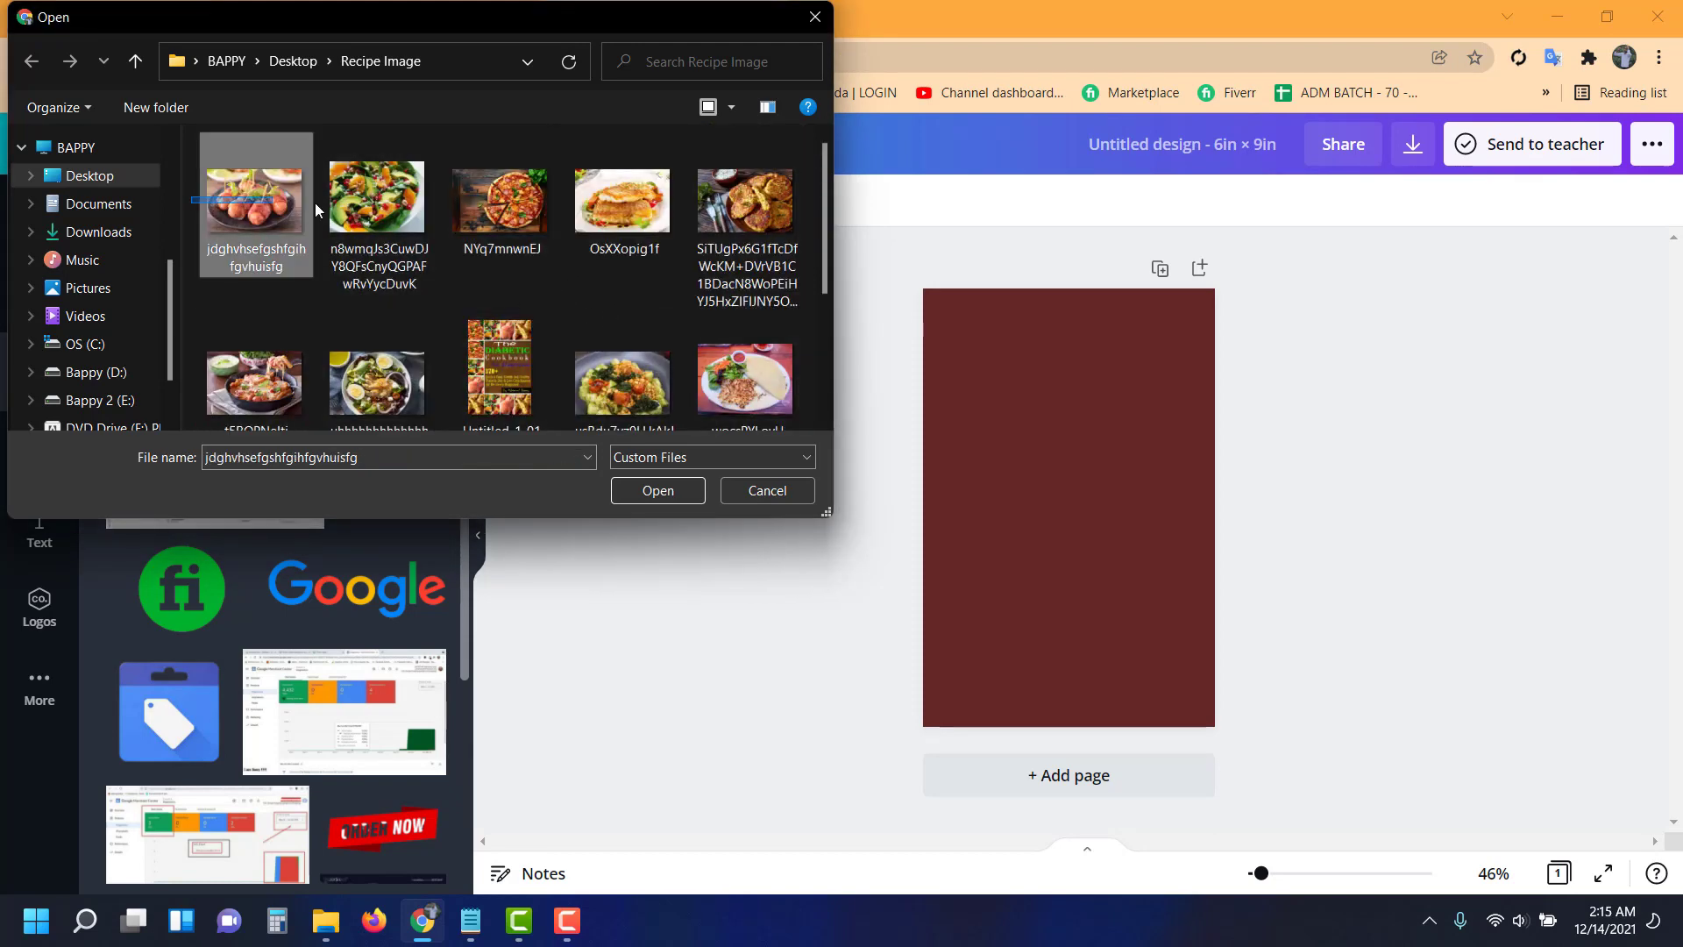
left_click(658, 492)
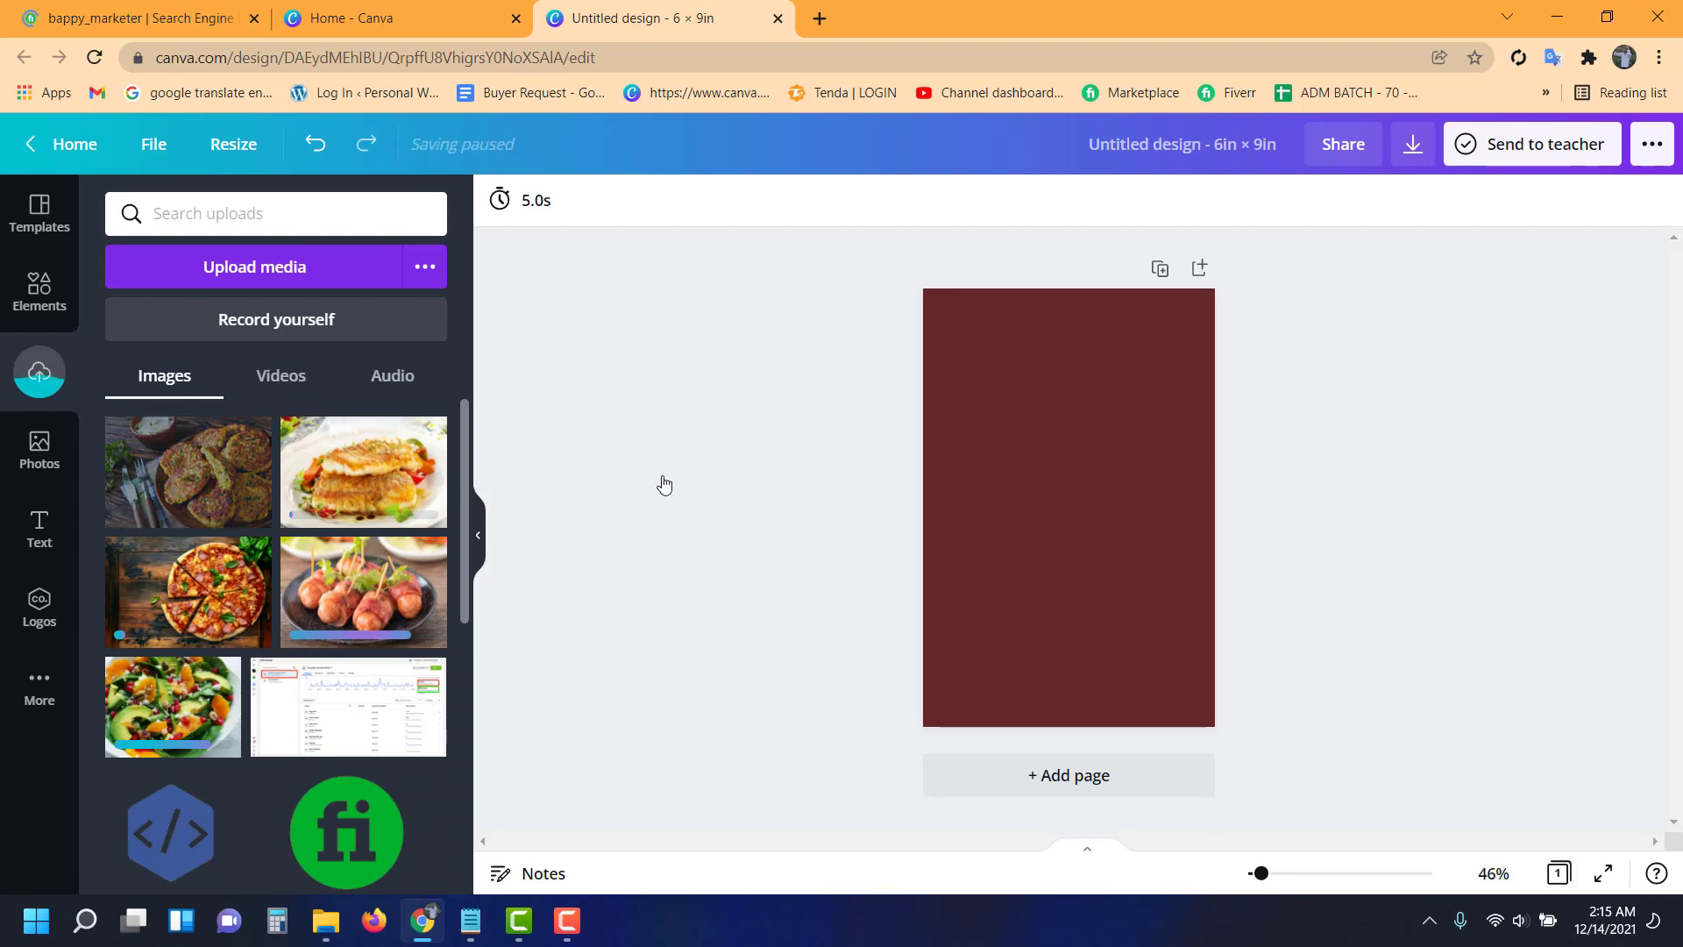
- Add the fritters photo, crop it, and shrink it into the page's top-left corner
left_click(217, 469)
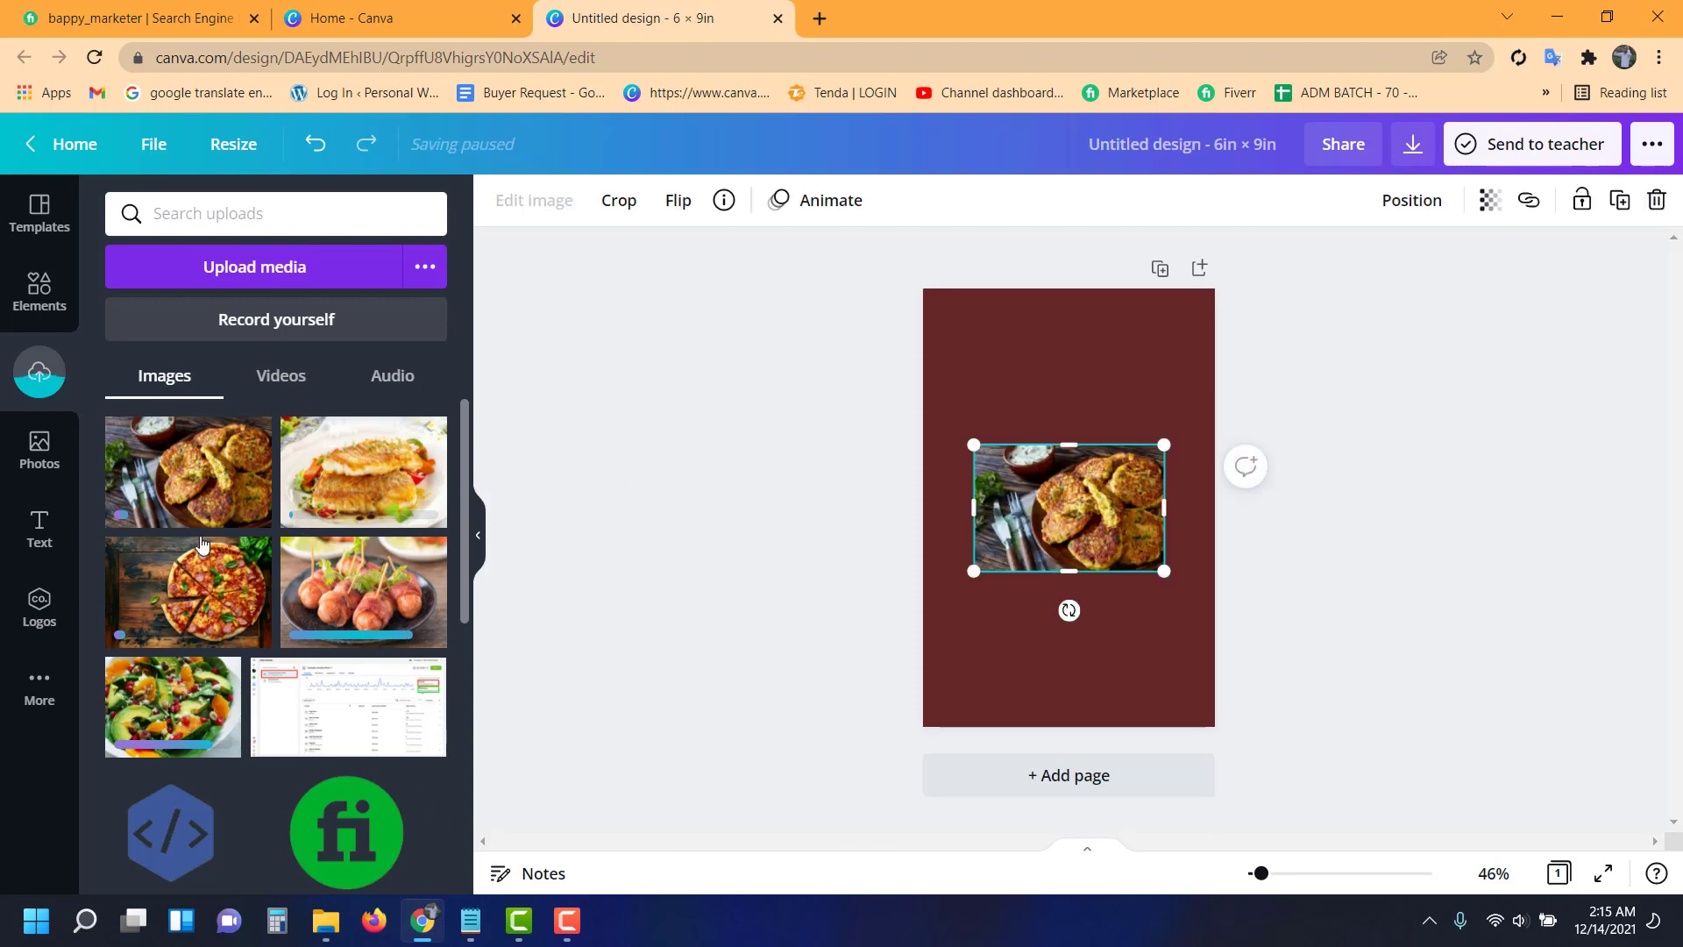
left_click_drag(966, 514, 1069, 511)
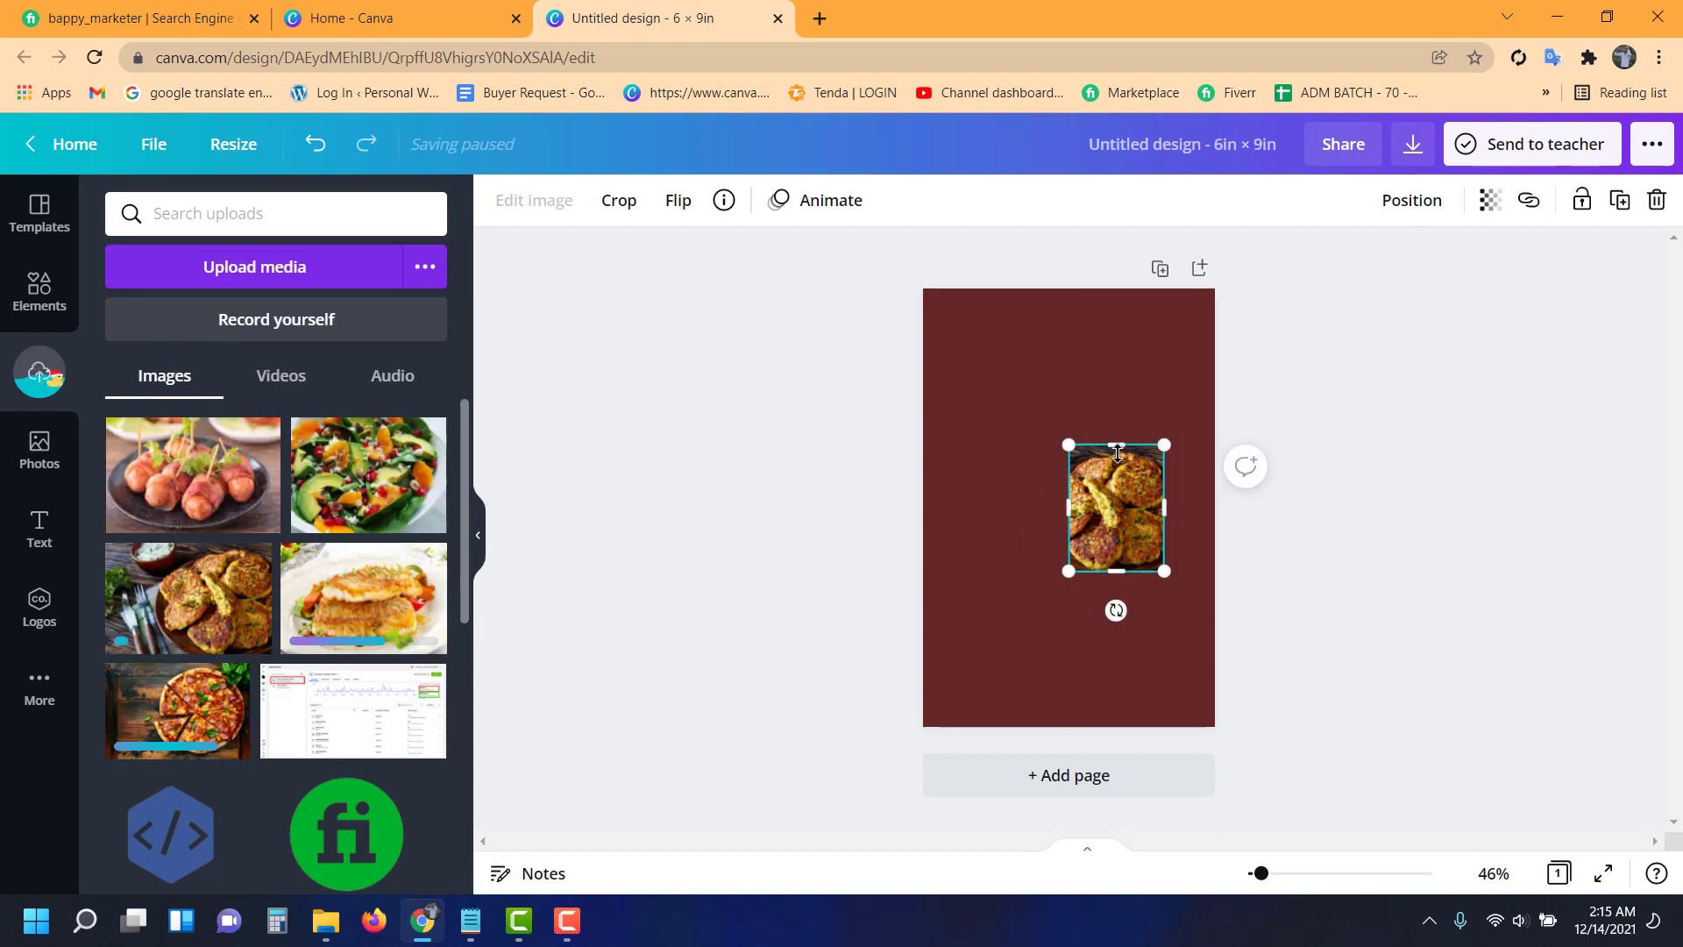
left_click_drag(1118, 453, 1117, 461)
mouse_move(1164, 571)
left_mouse_down()
mouse_move(958, 343)
mouse_move(980, 360)
left_mouse_up()
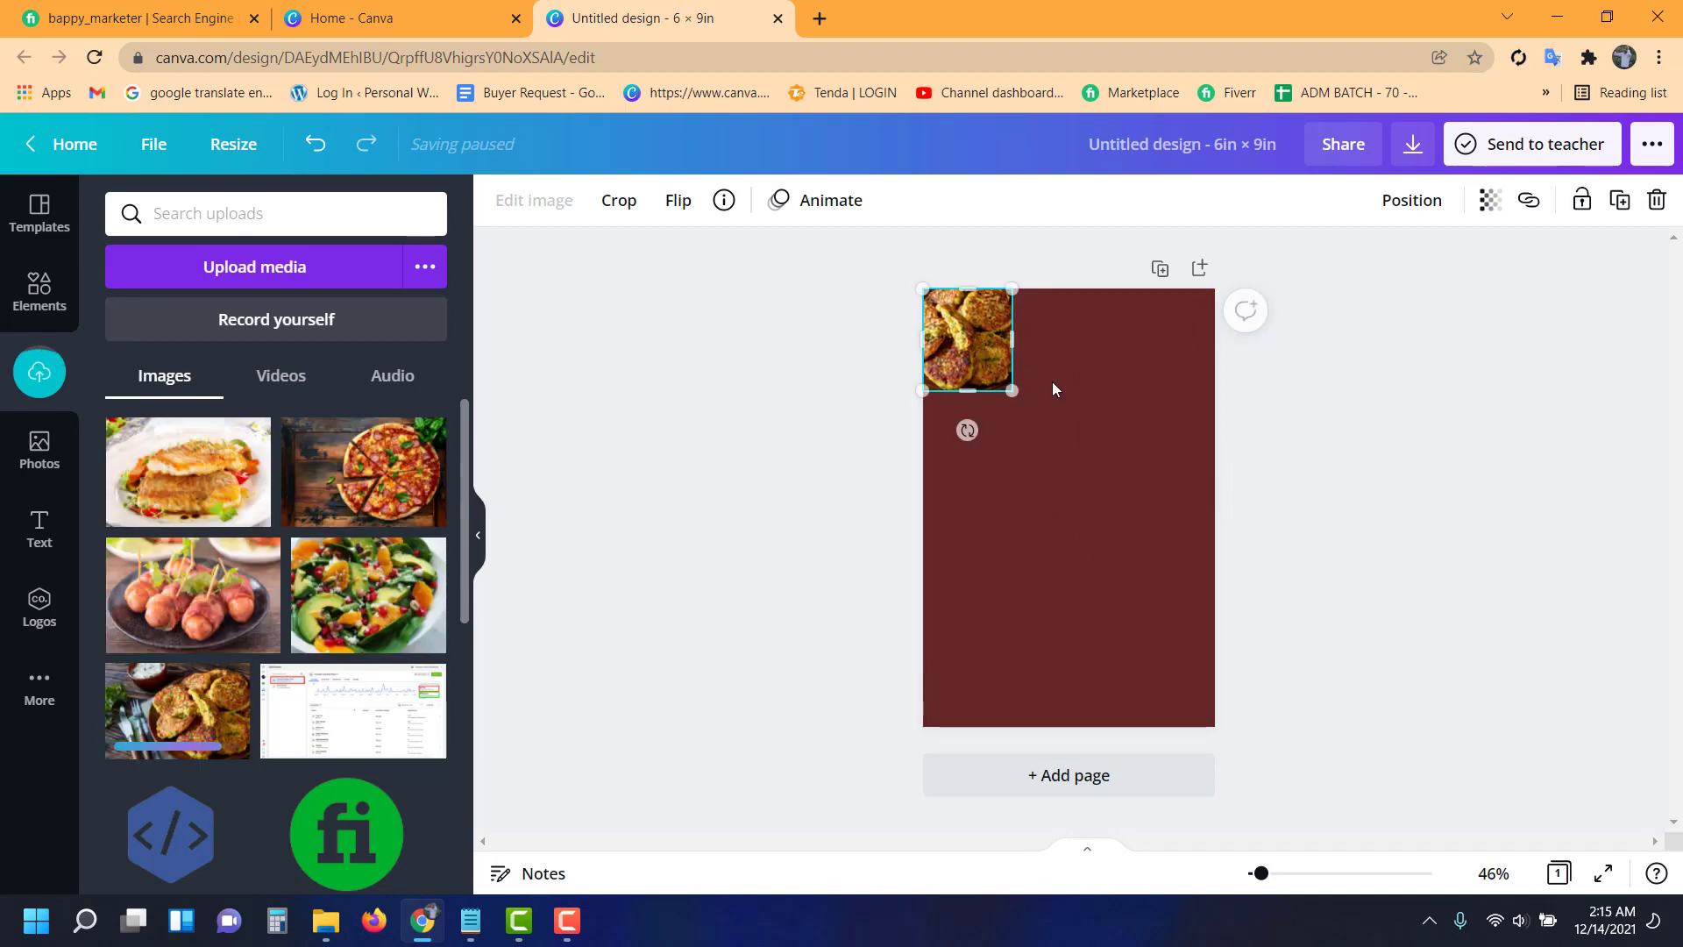
left_click(1078, 392)
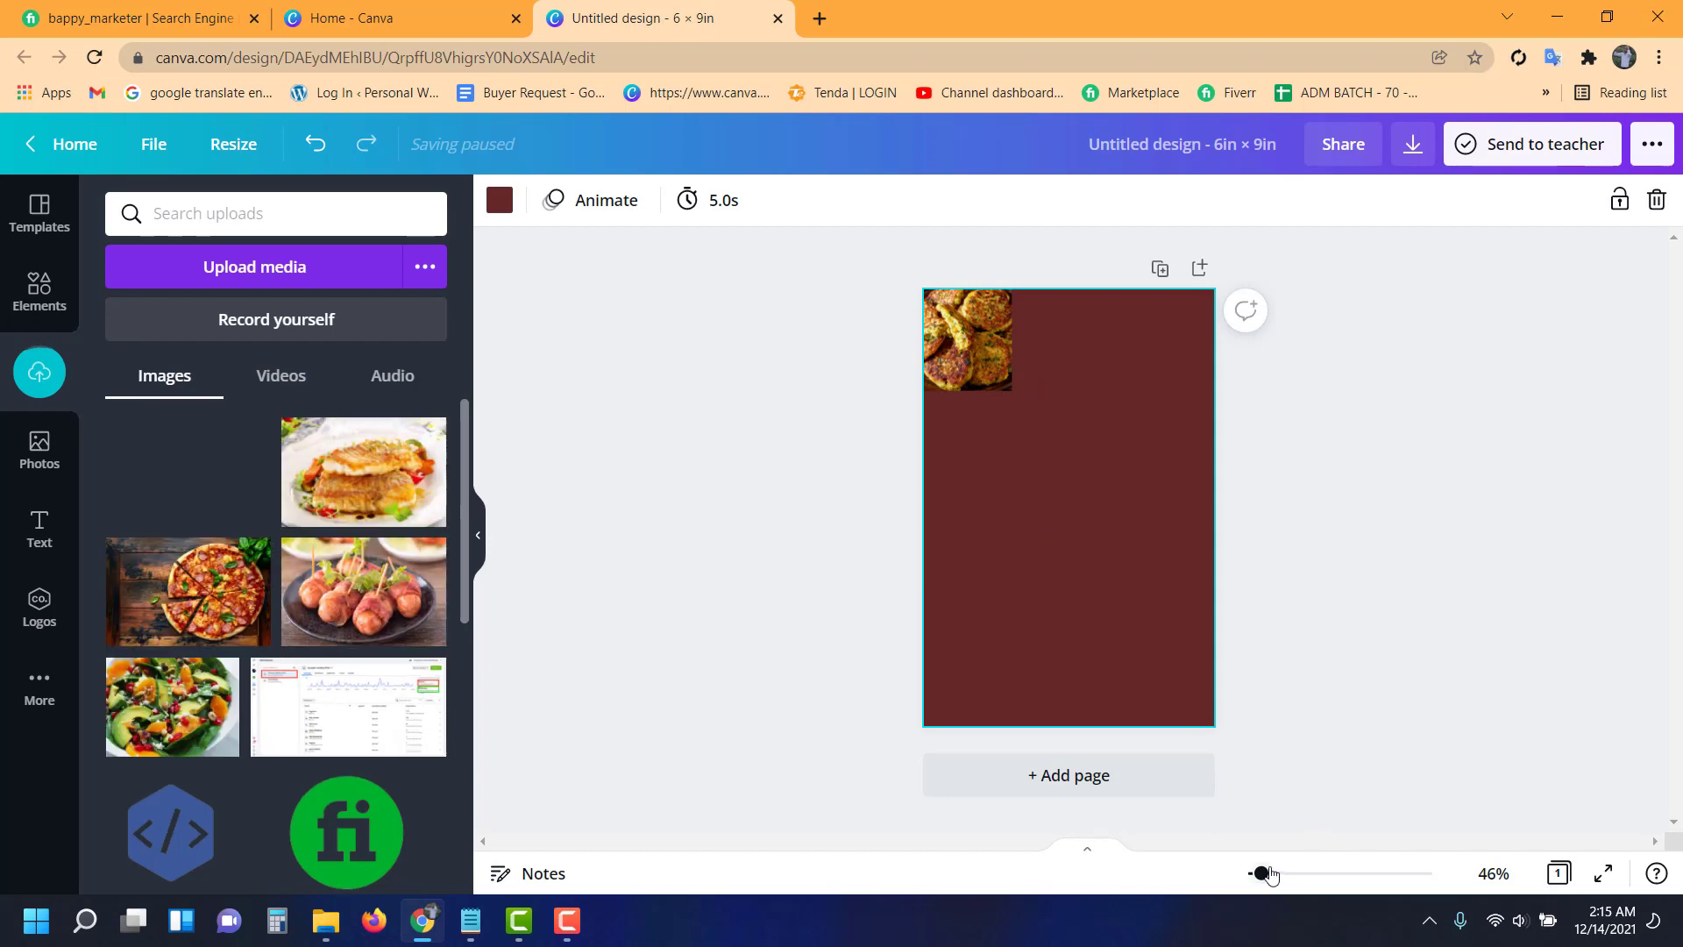
left_click_drag(1261, 873, 1267, 873)
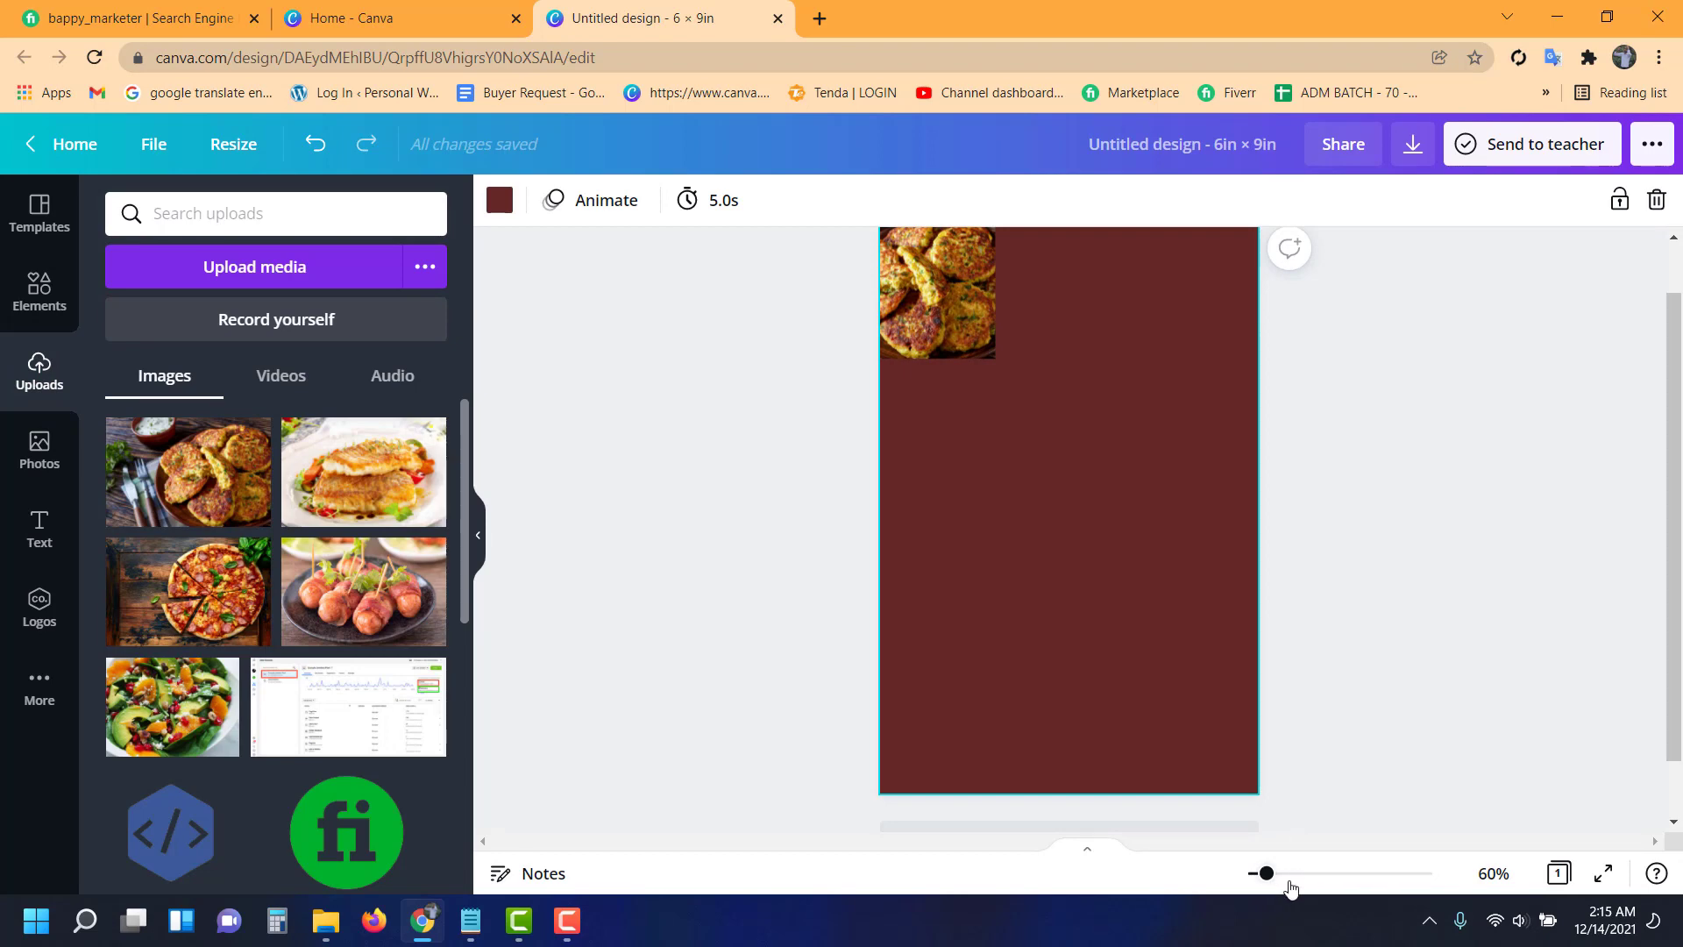
scroll(1131, 684, "up", 2)
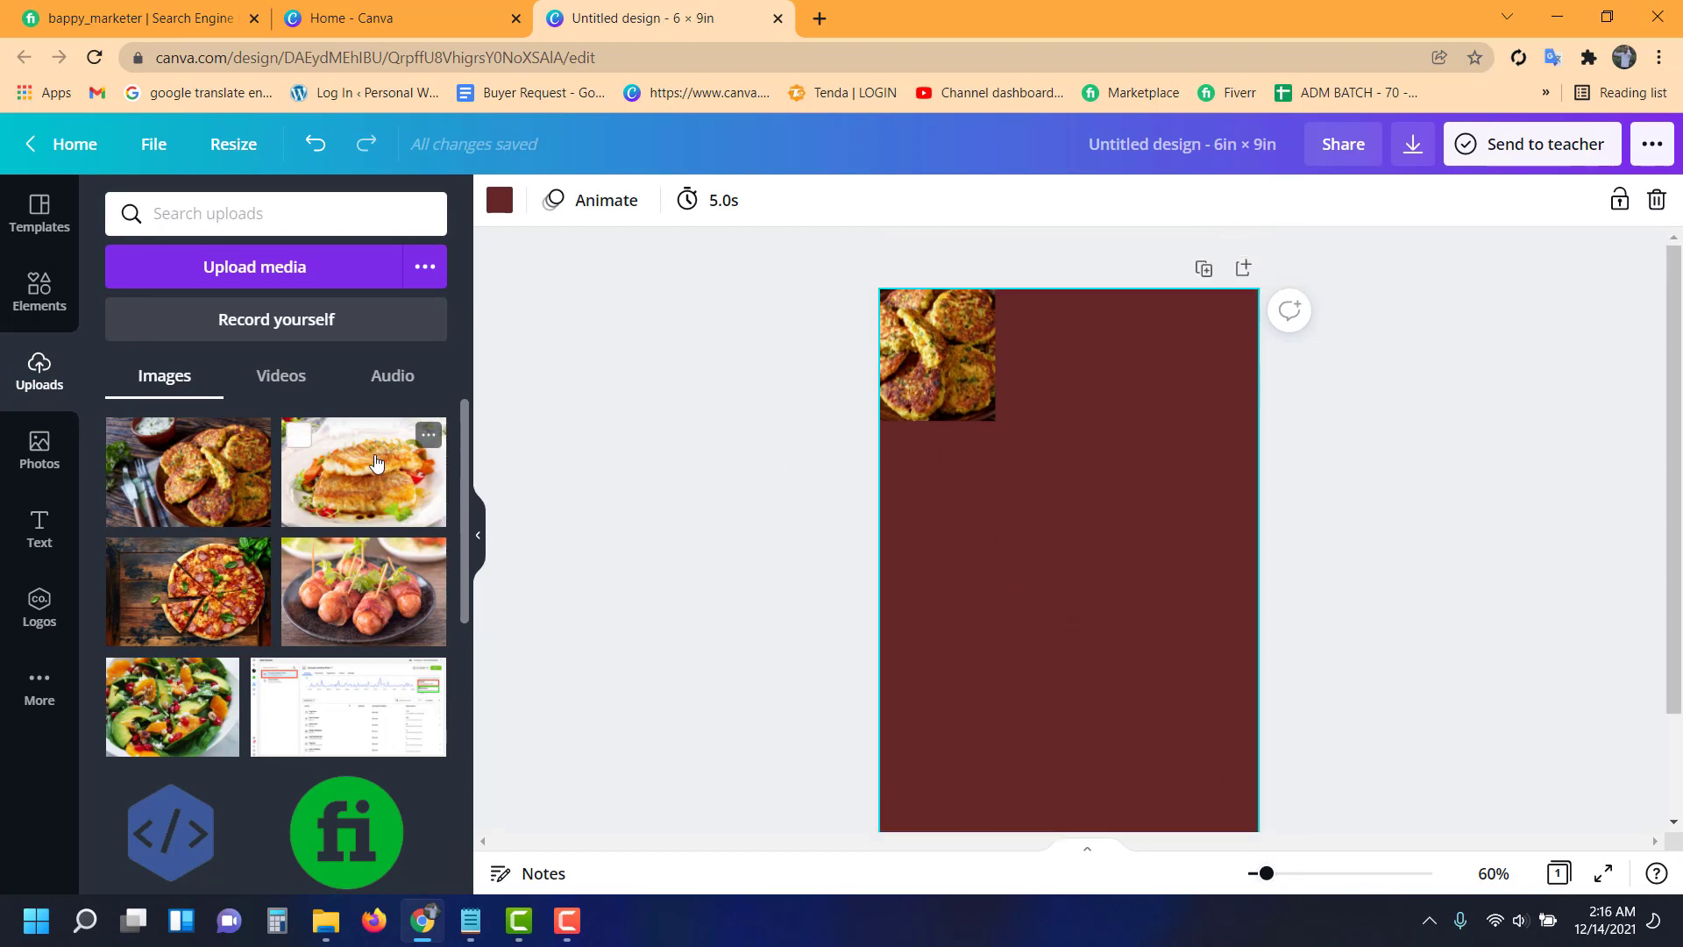
- Add the fish photo and crop it into a narrow tile beside the fritters
mouse_move(340, 463)
left_mouse_down()
mouse_move(1072, 536)
mouse_move(1037, 554)
left_mouse_up()
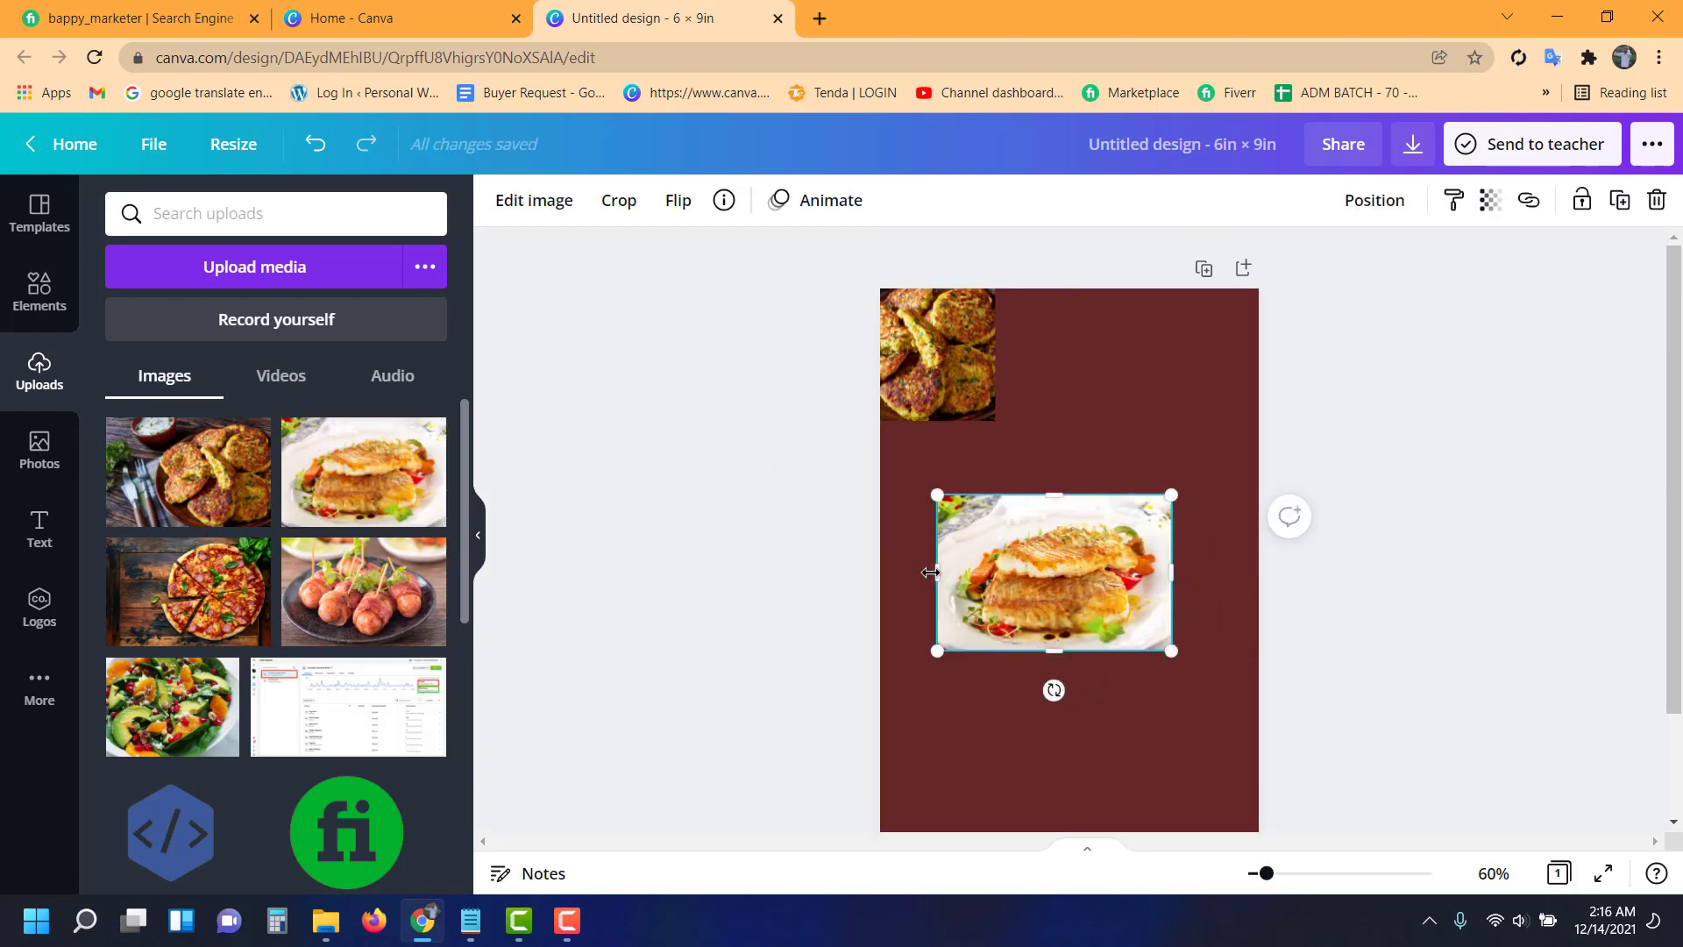
left_click_drag(937, 572, 1086, 532)
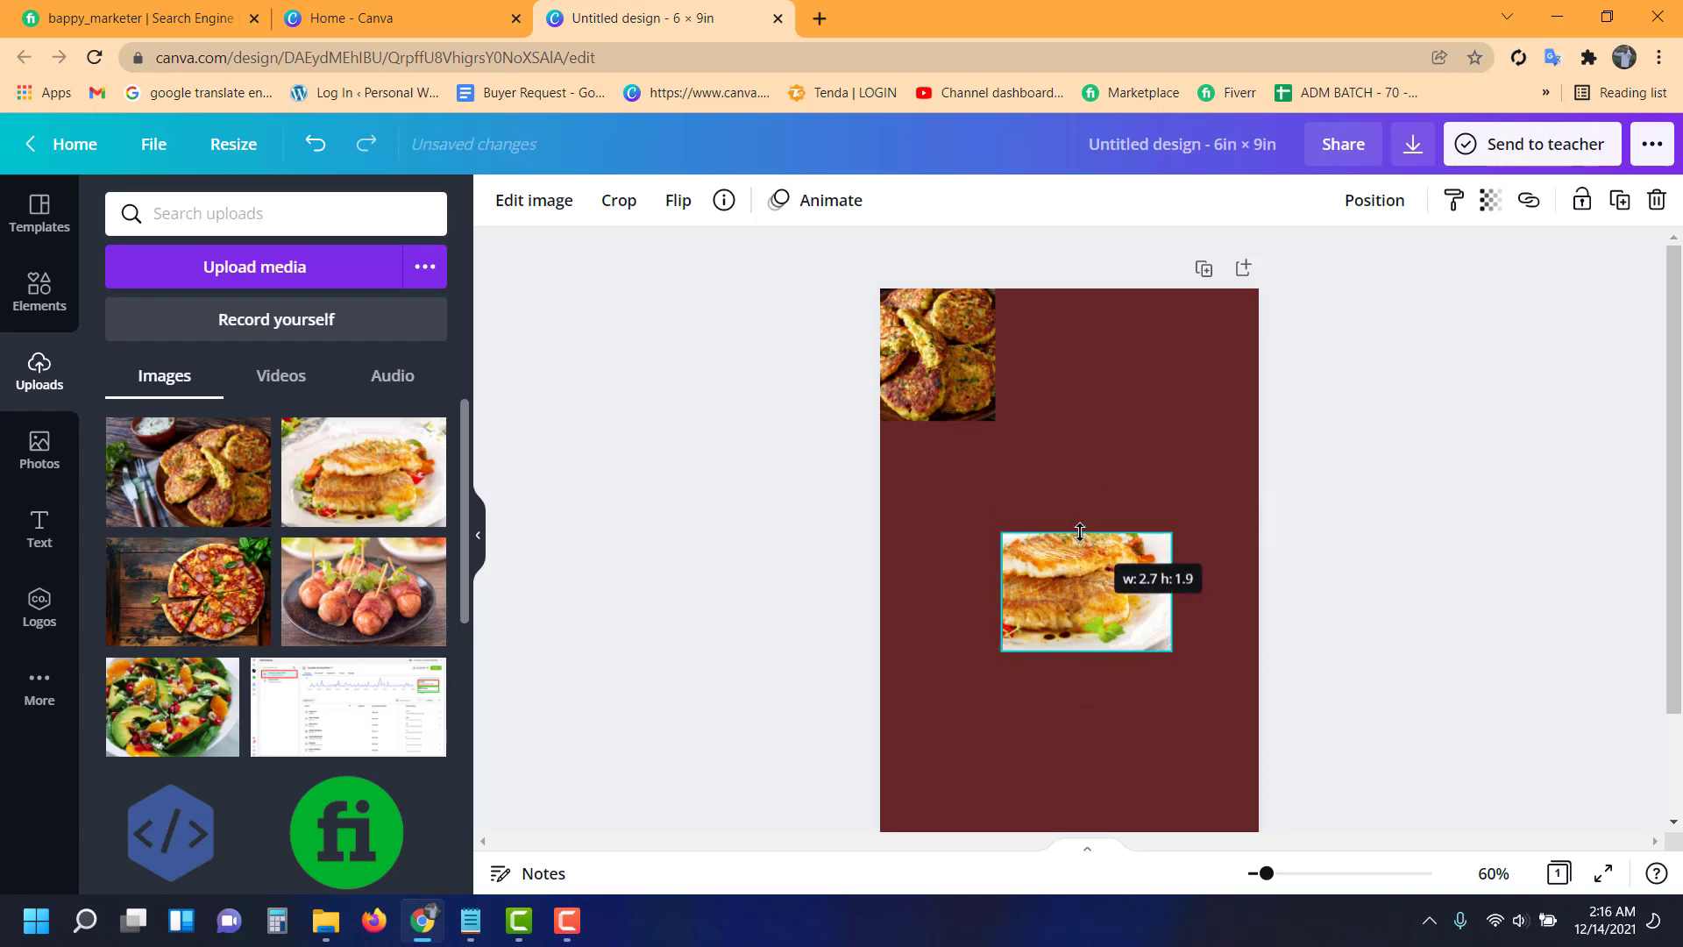
left_click_drag(1183, 597, 1131, 597)
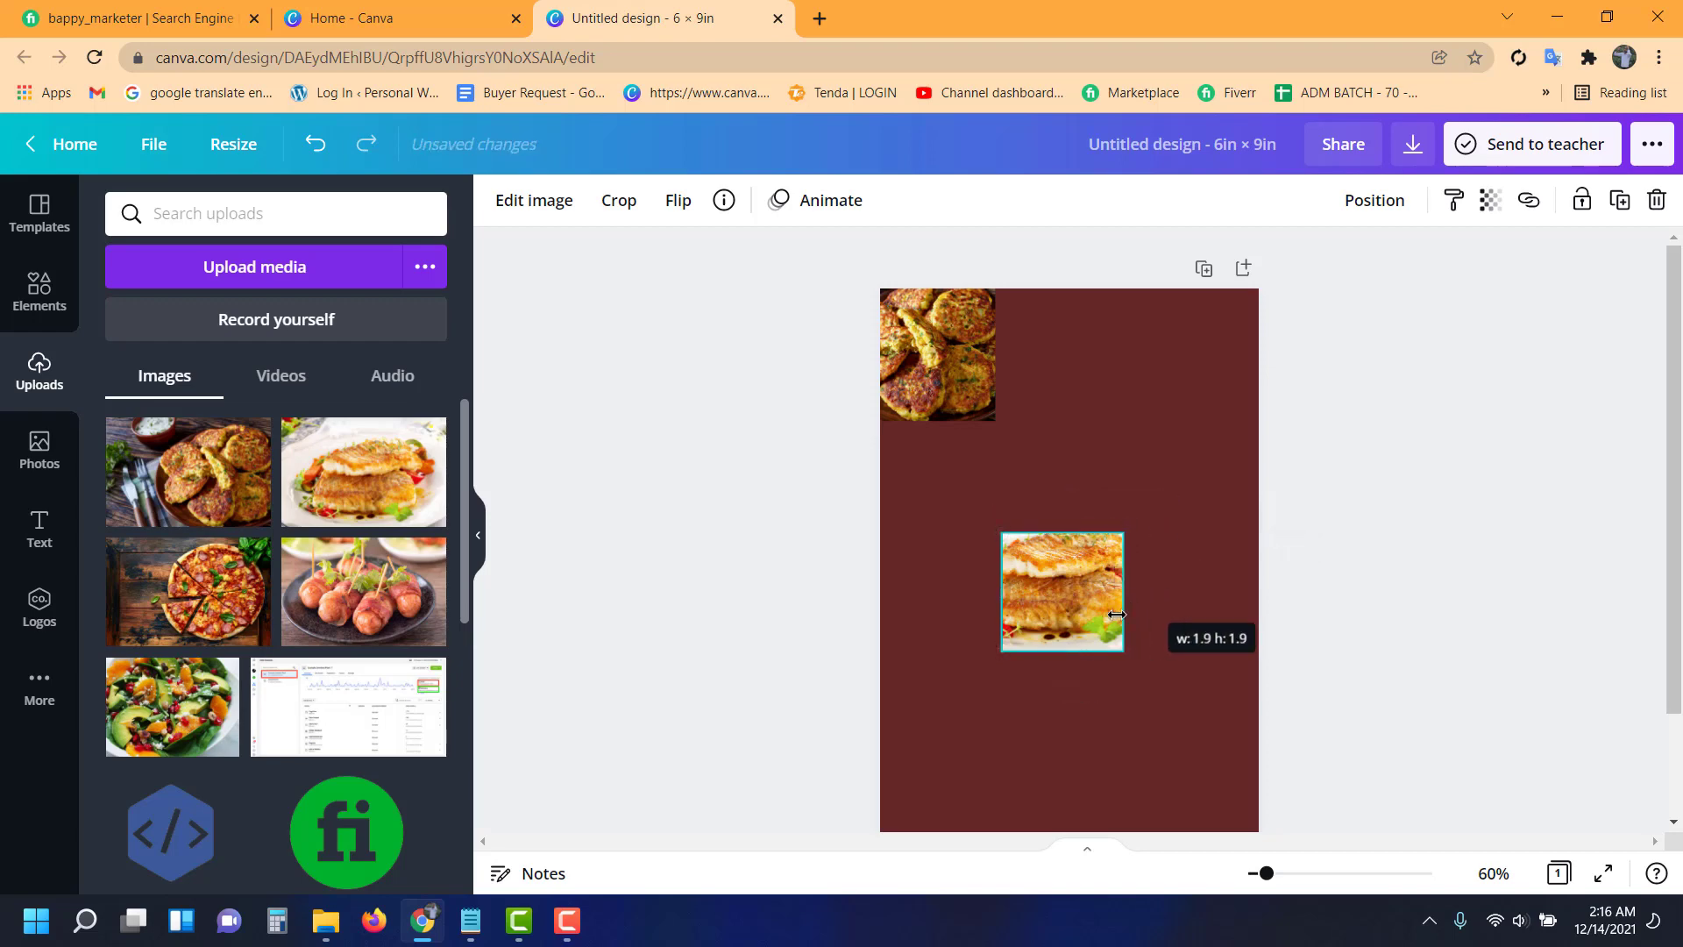
left_click_drag(1074, 651, 1074, 638)
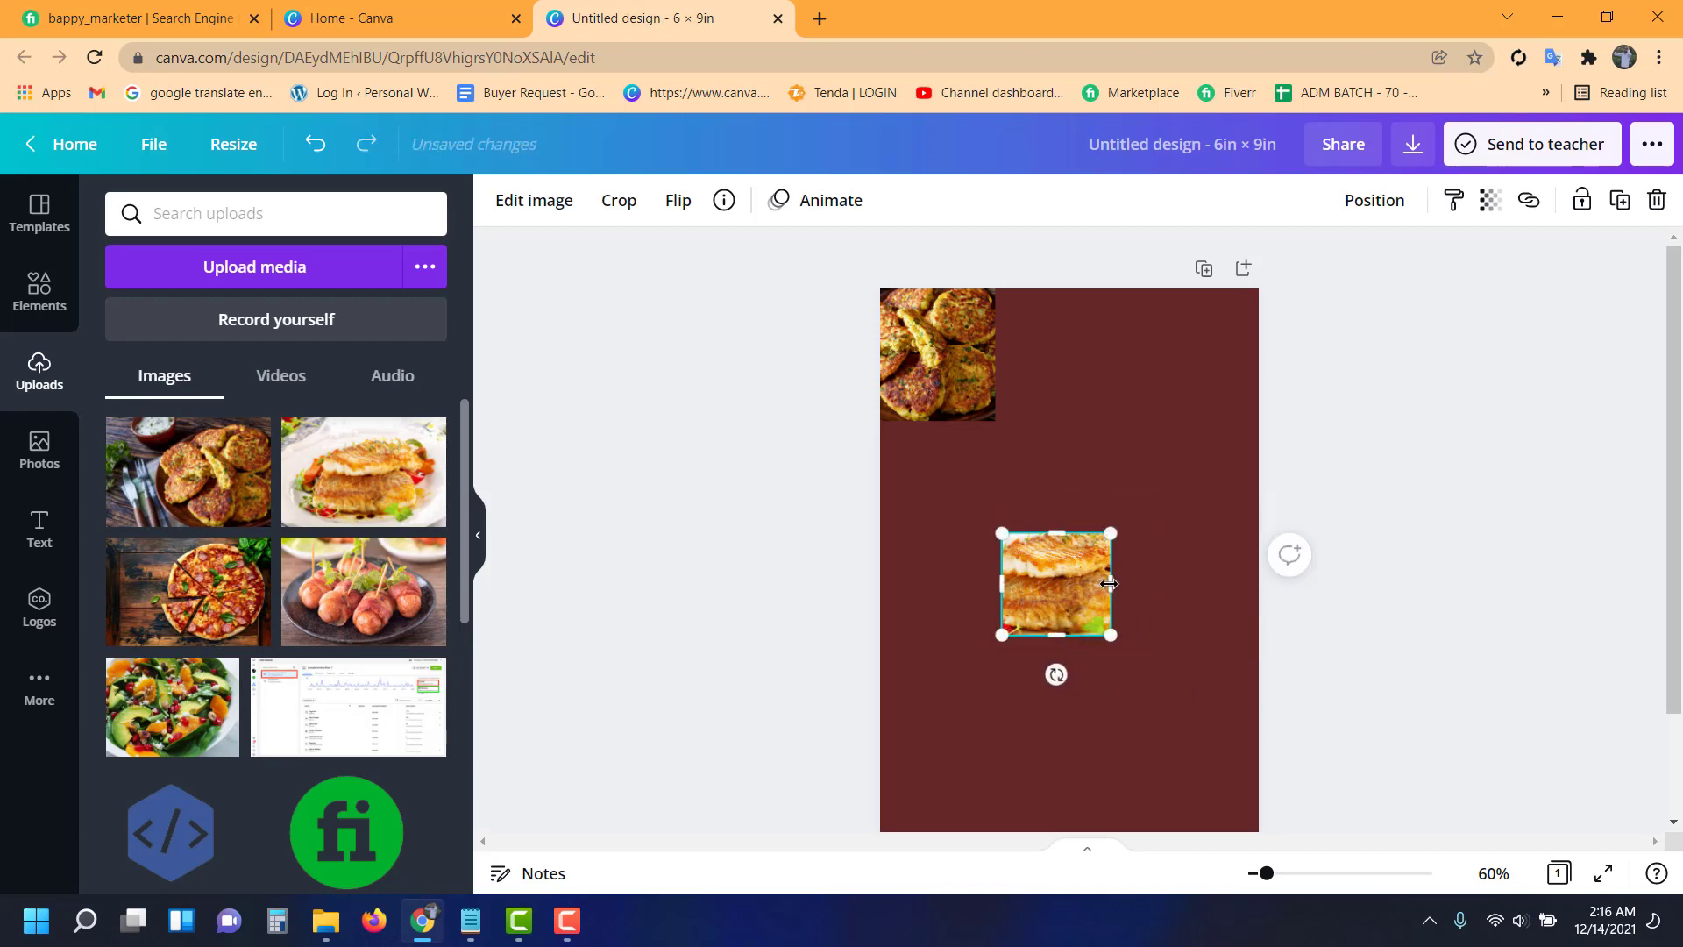
mouse_move(1123, 583)
left_mouse_down()
mouse_move(1088, 583)
mouse_move(1063, 353)
mouse_move(1166, 429)
left_mouse_up()
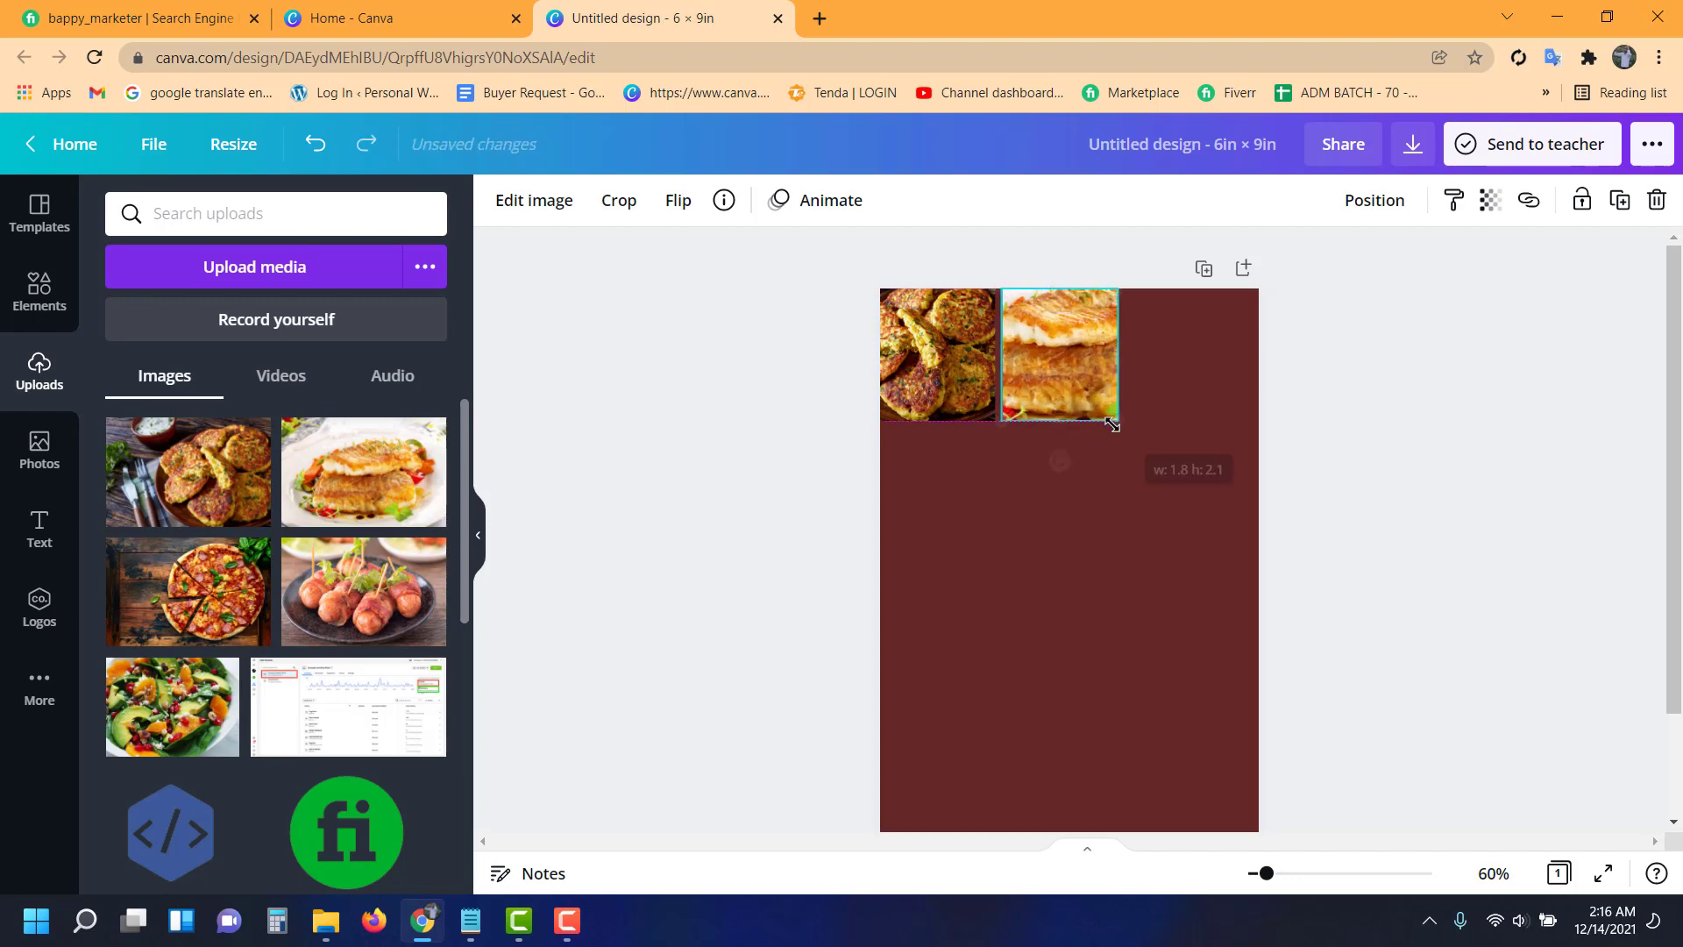
left_click(1164, 426)
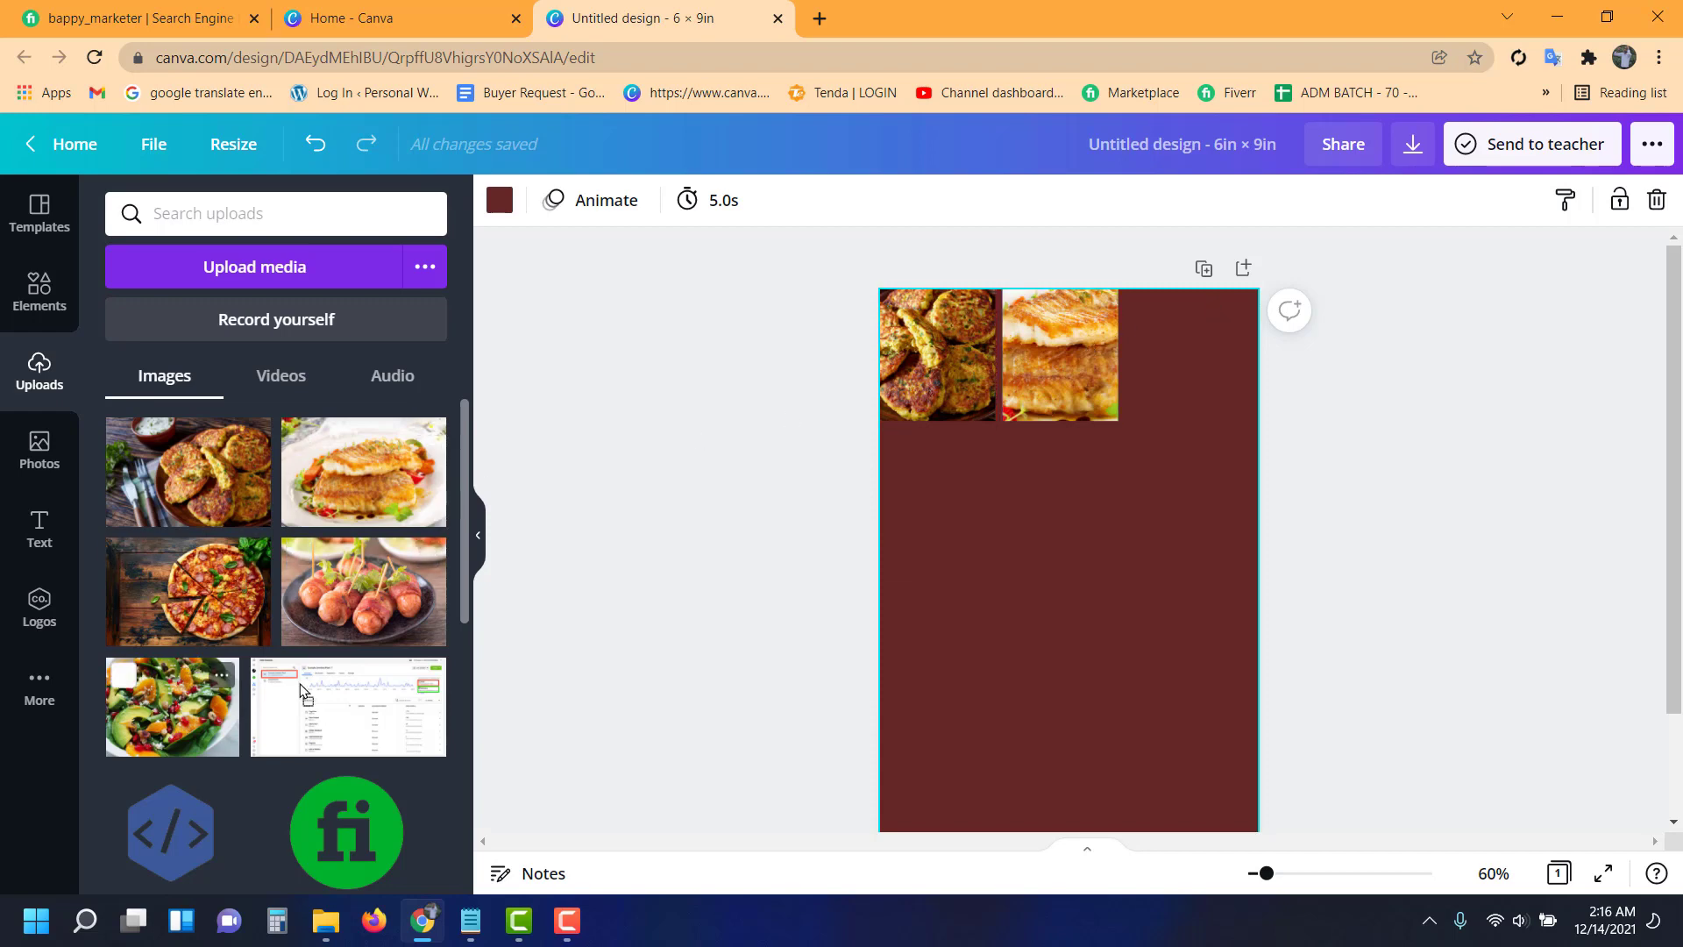
- Add the salad photo, crop it to a narrow portrait, and fit it top right
left_click_drag(1206, 524, 1008, 536)
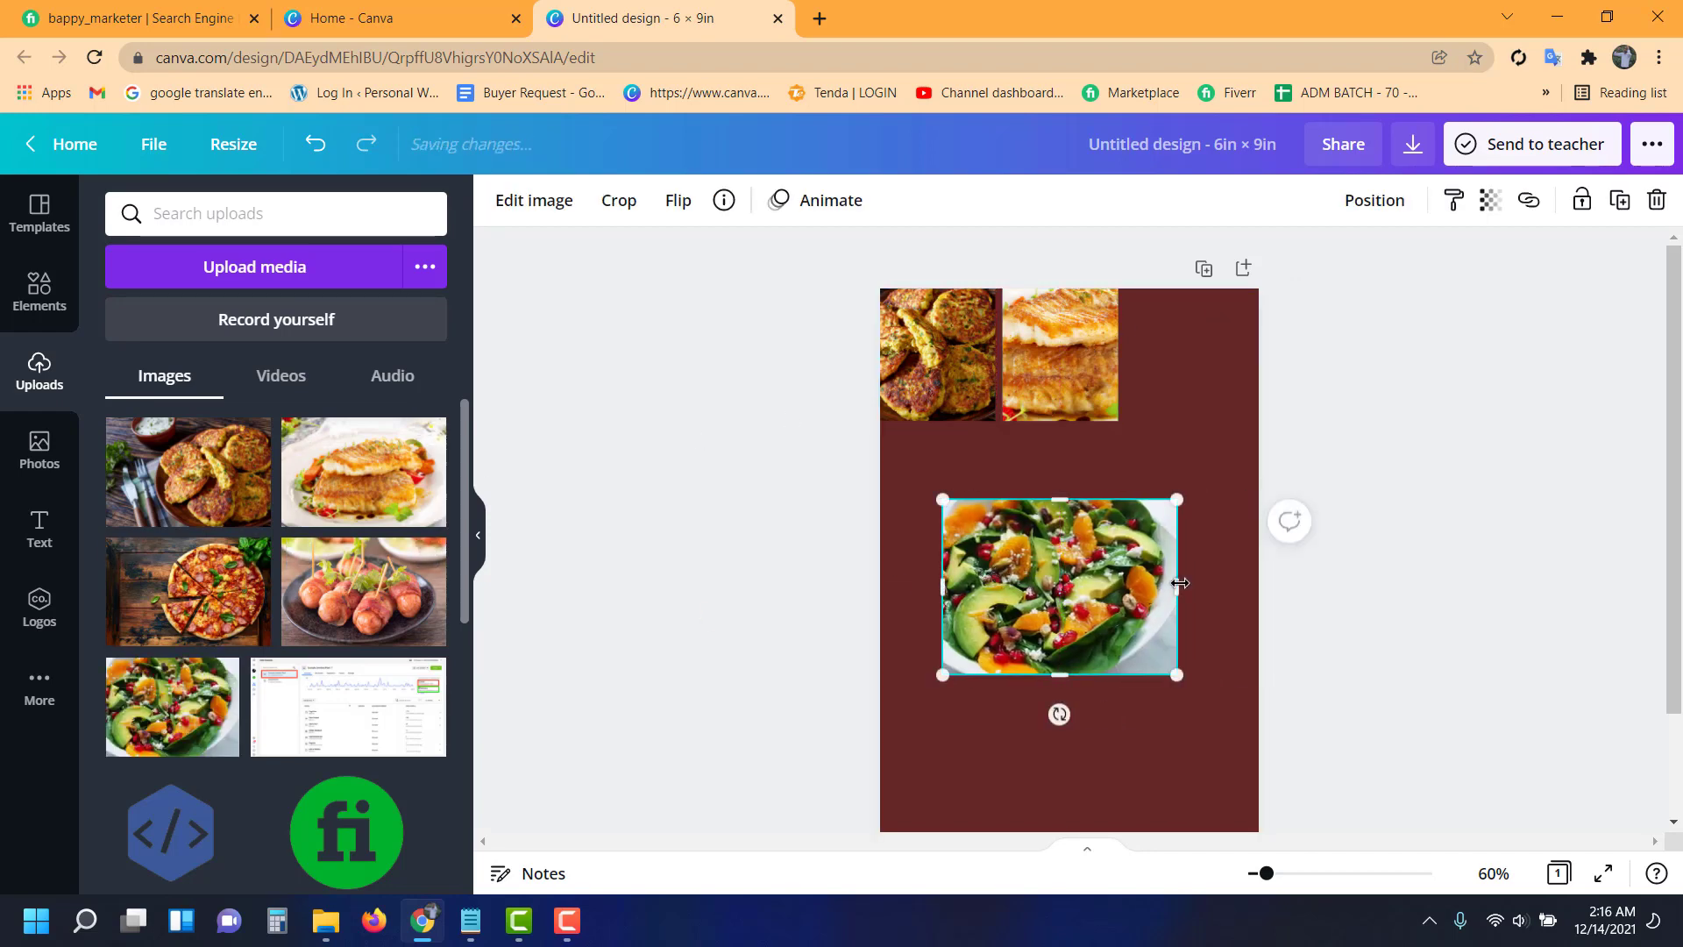
left_click_drag(1178, 584, 1061, 584)
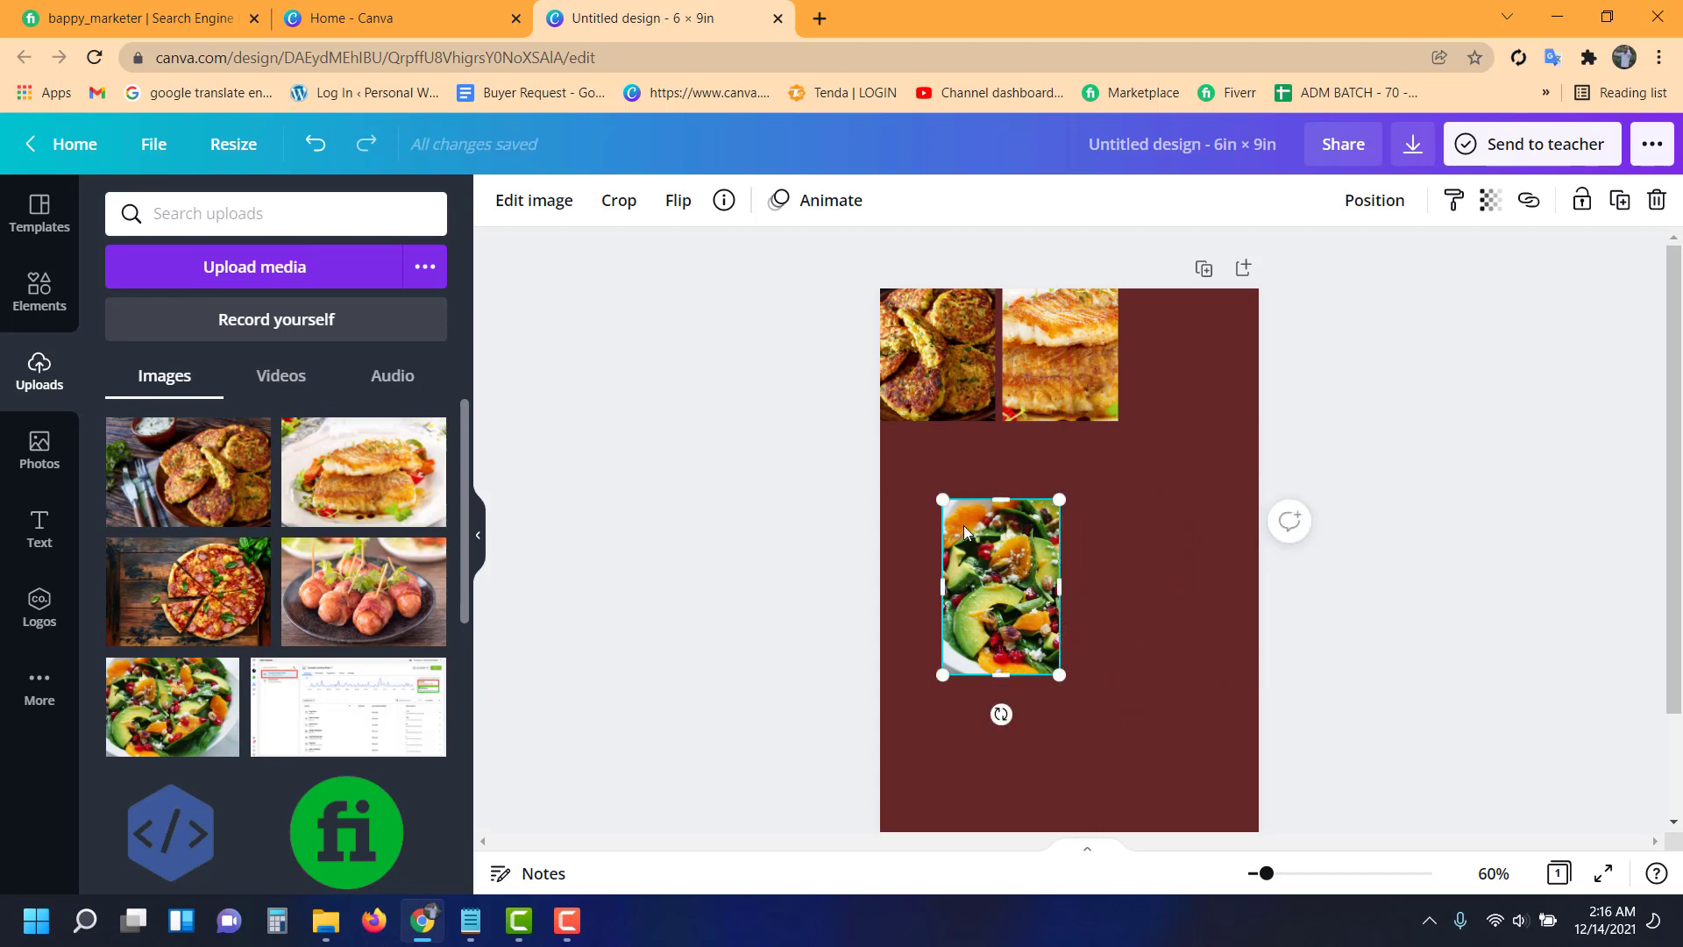
left_click_drag(943, 499, 951, 513)
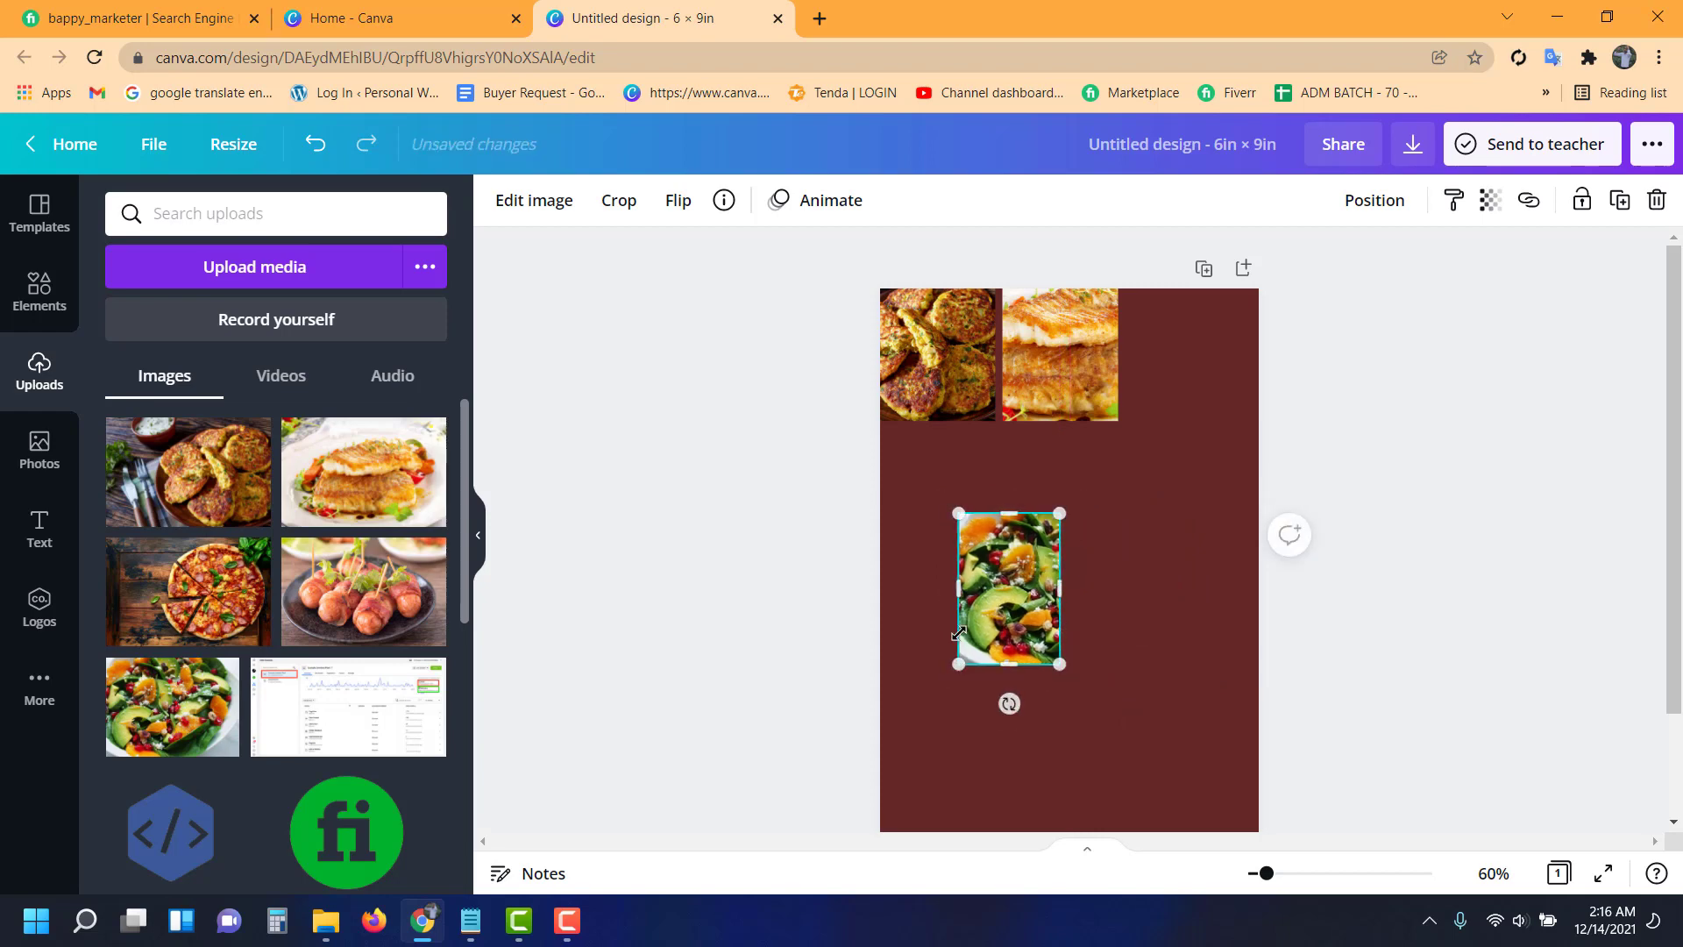
left_click_drag(952, 680, 955, 653)
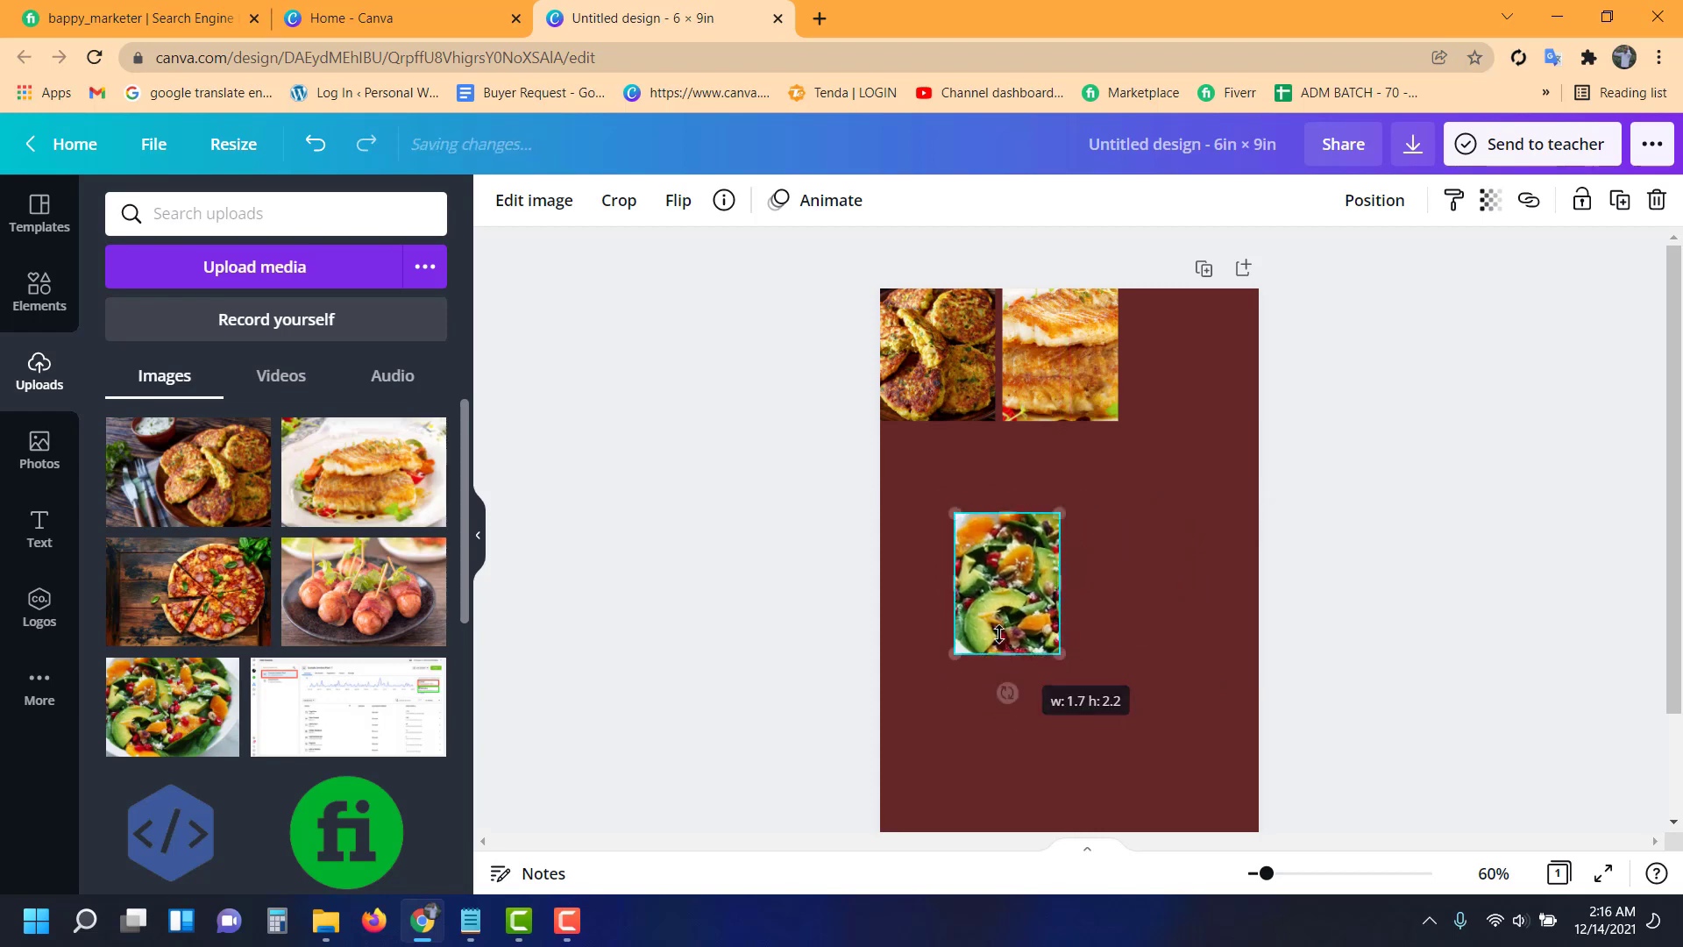
left_click_drag(1008, 600, 1183, 372)
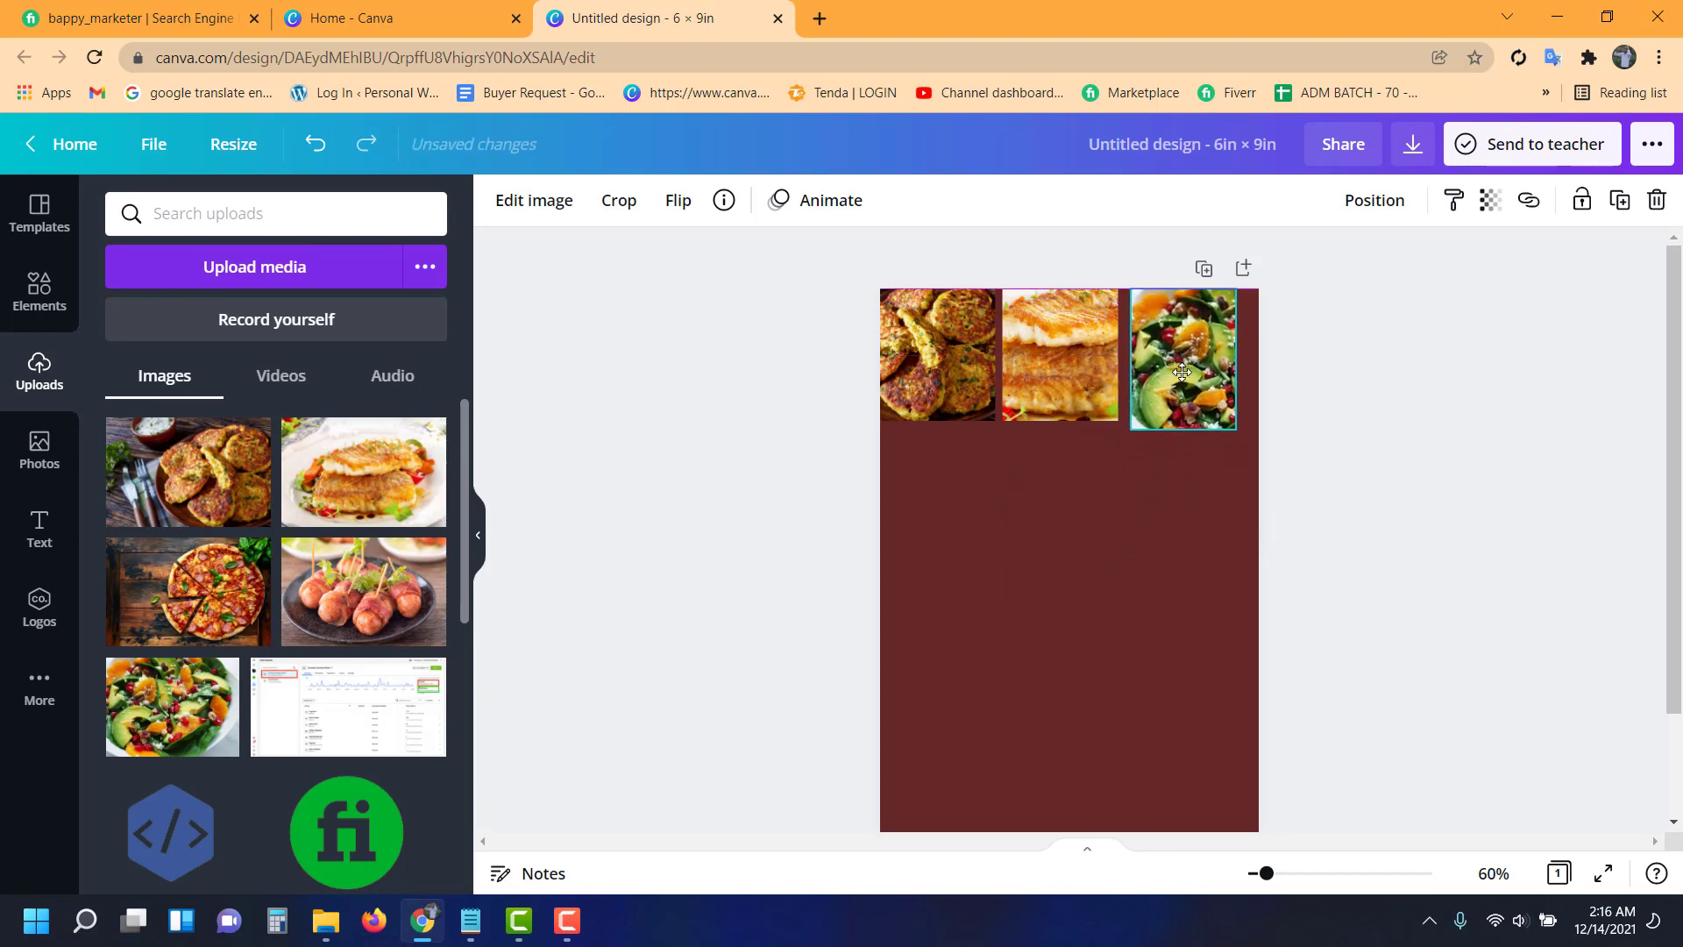
left_click_drag(1235, 430, 1243, 424)
left_click_drag(1239, 355, 1246, 357)
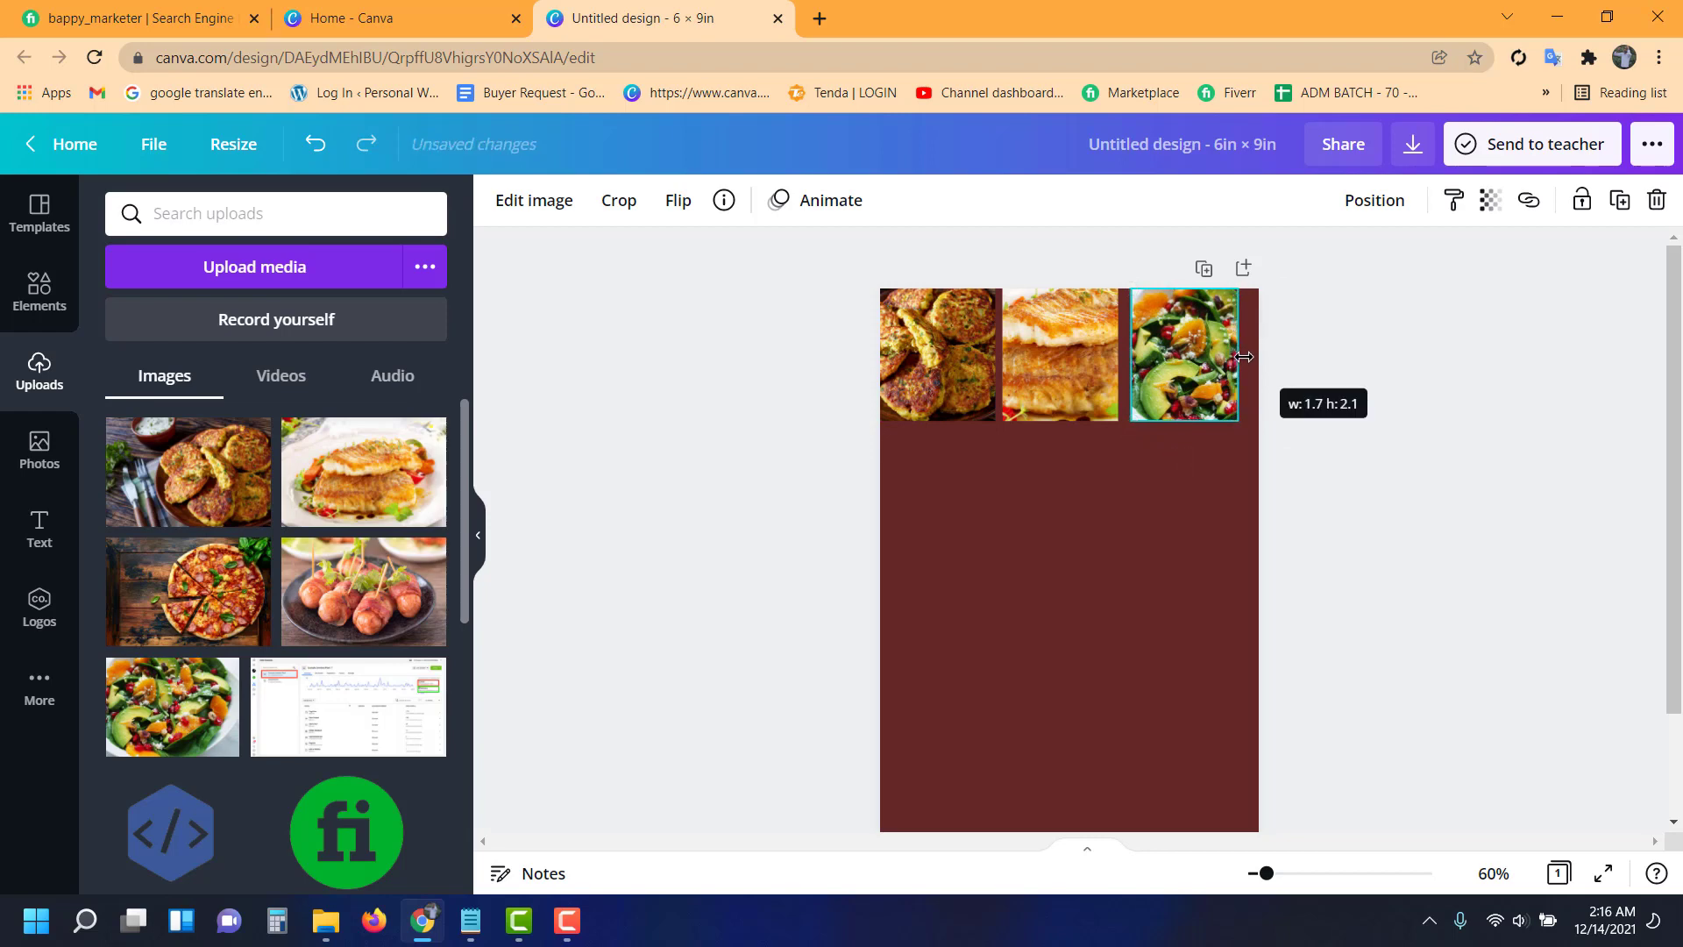
left_click_drag(1244, 357, 1227, 357)
- Adjust widths of the fritters, fish and salad tiles so they meet without gaps
left_click(1061, 355)
left_click_drag(1094, 353, 1121, 353)
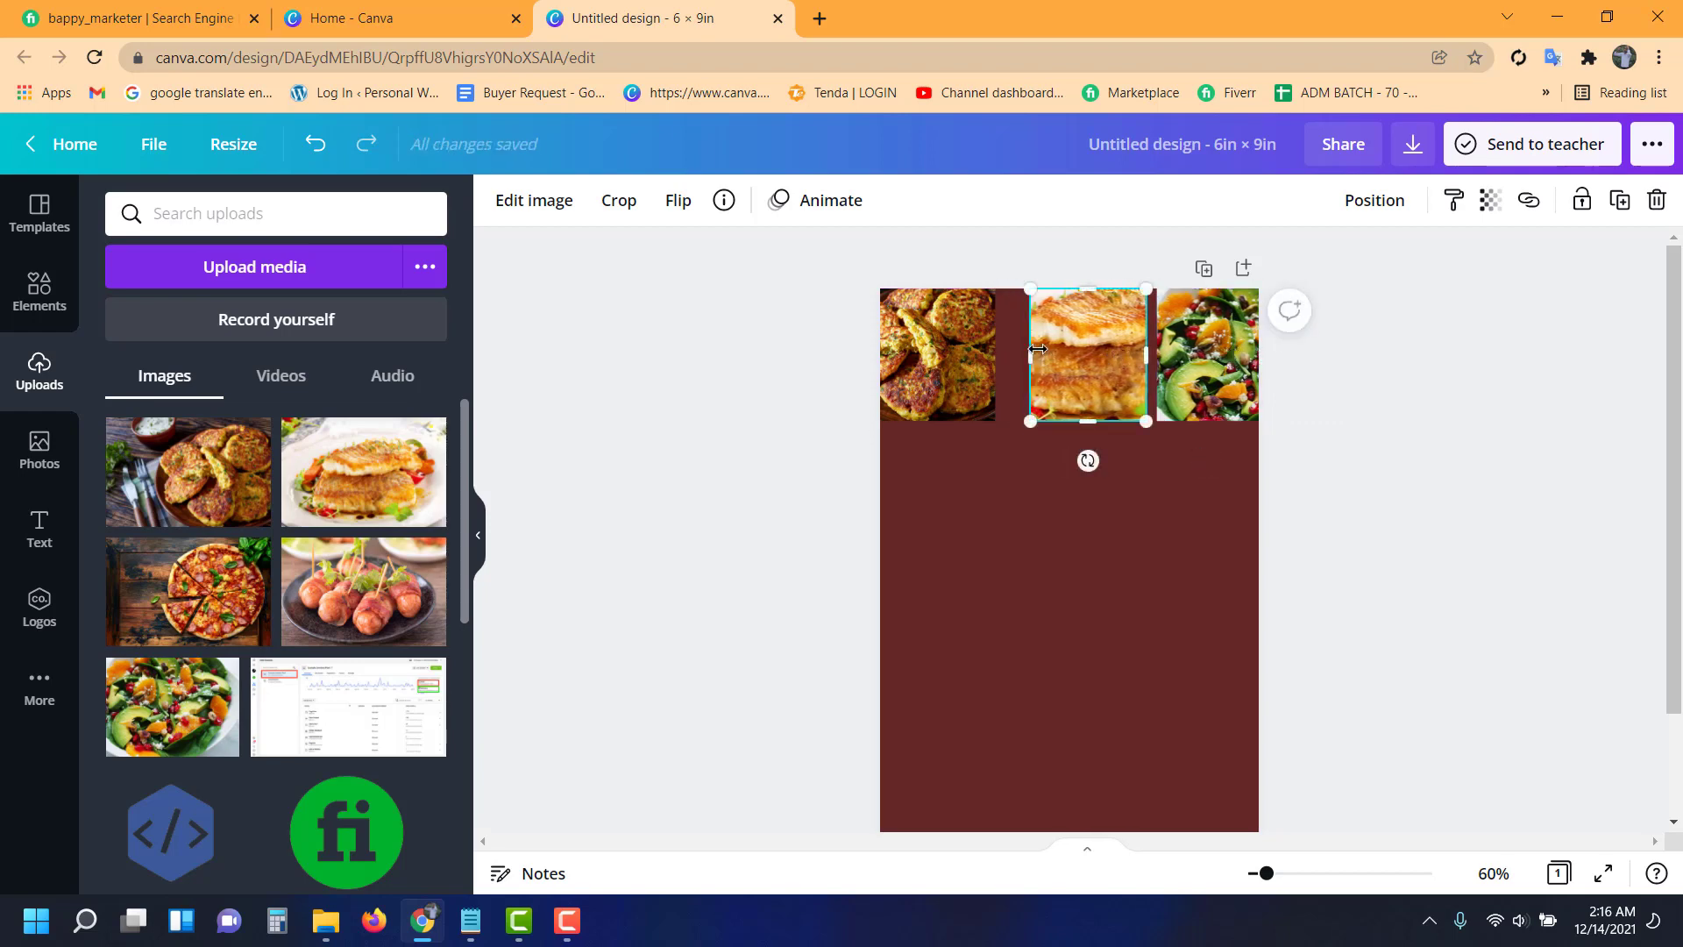
left_click(962, 349)
left_click_drag(995, 355, 1022, 349)
left_click(1079, 329)
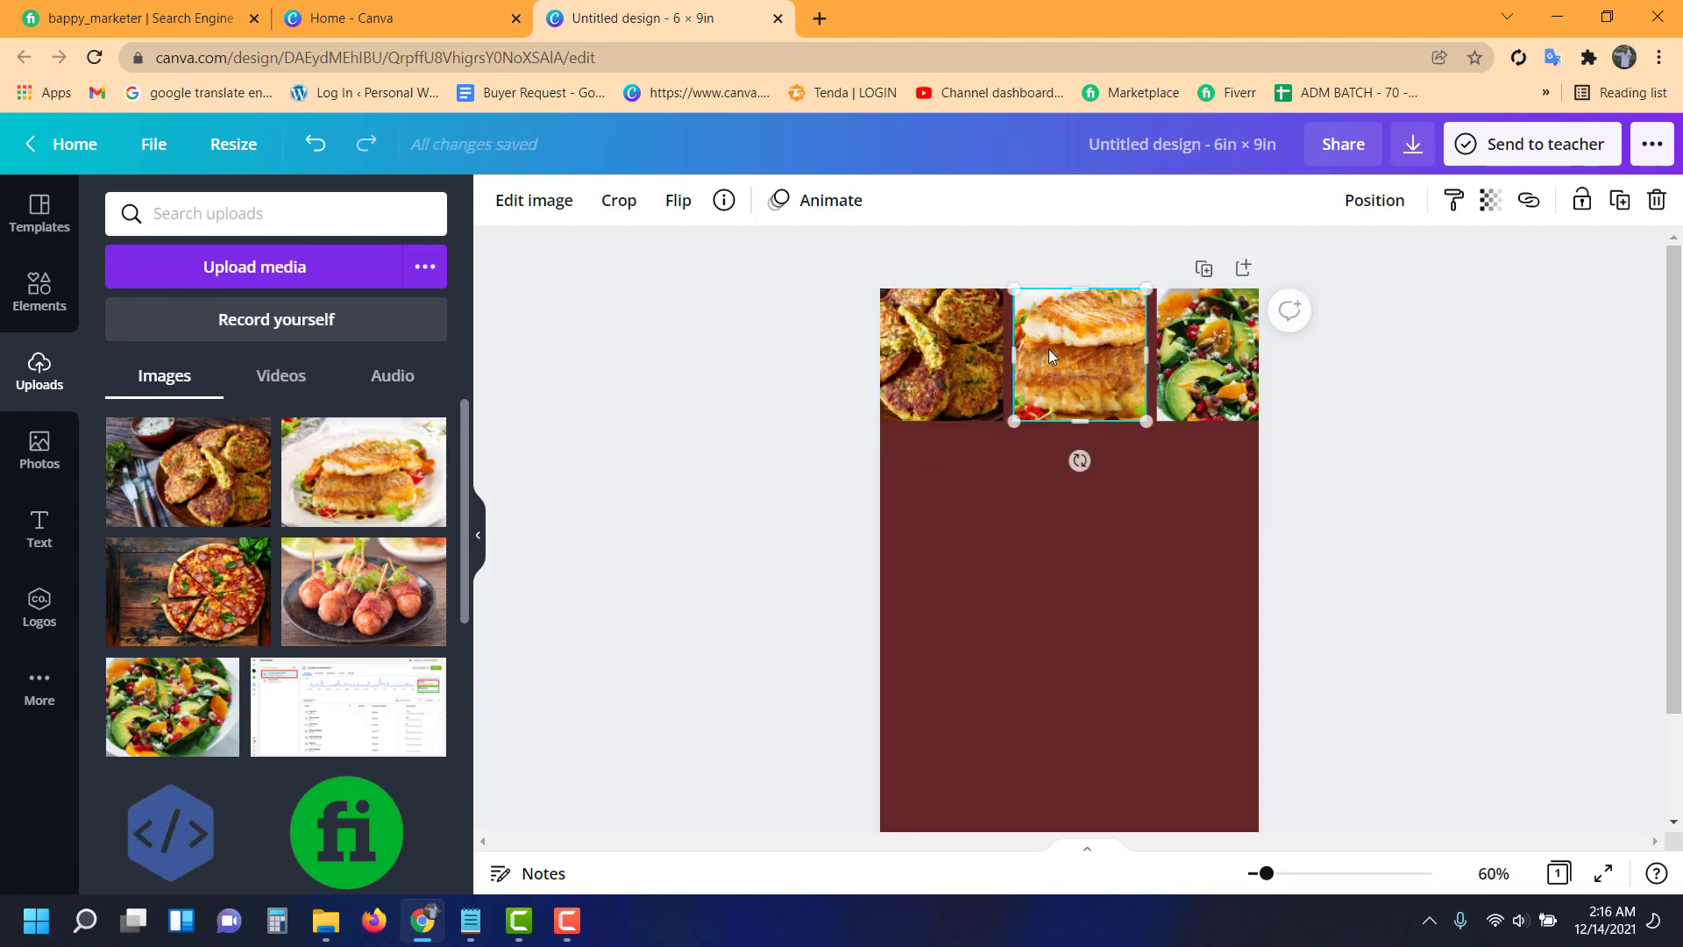
left_click(1166, 352)
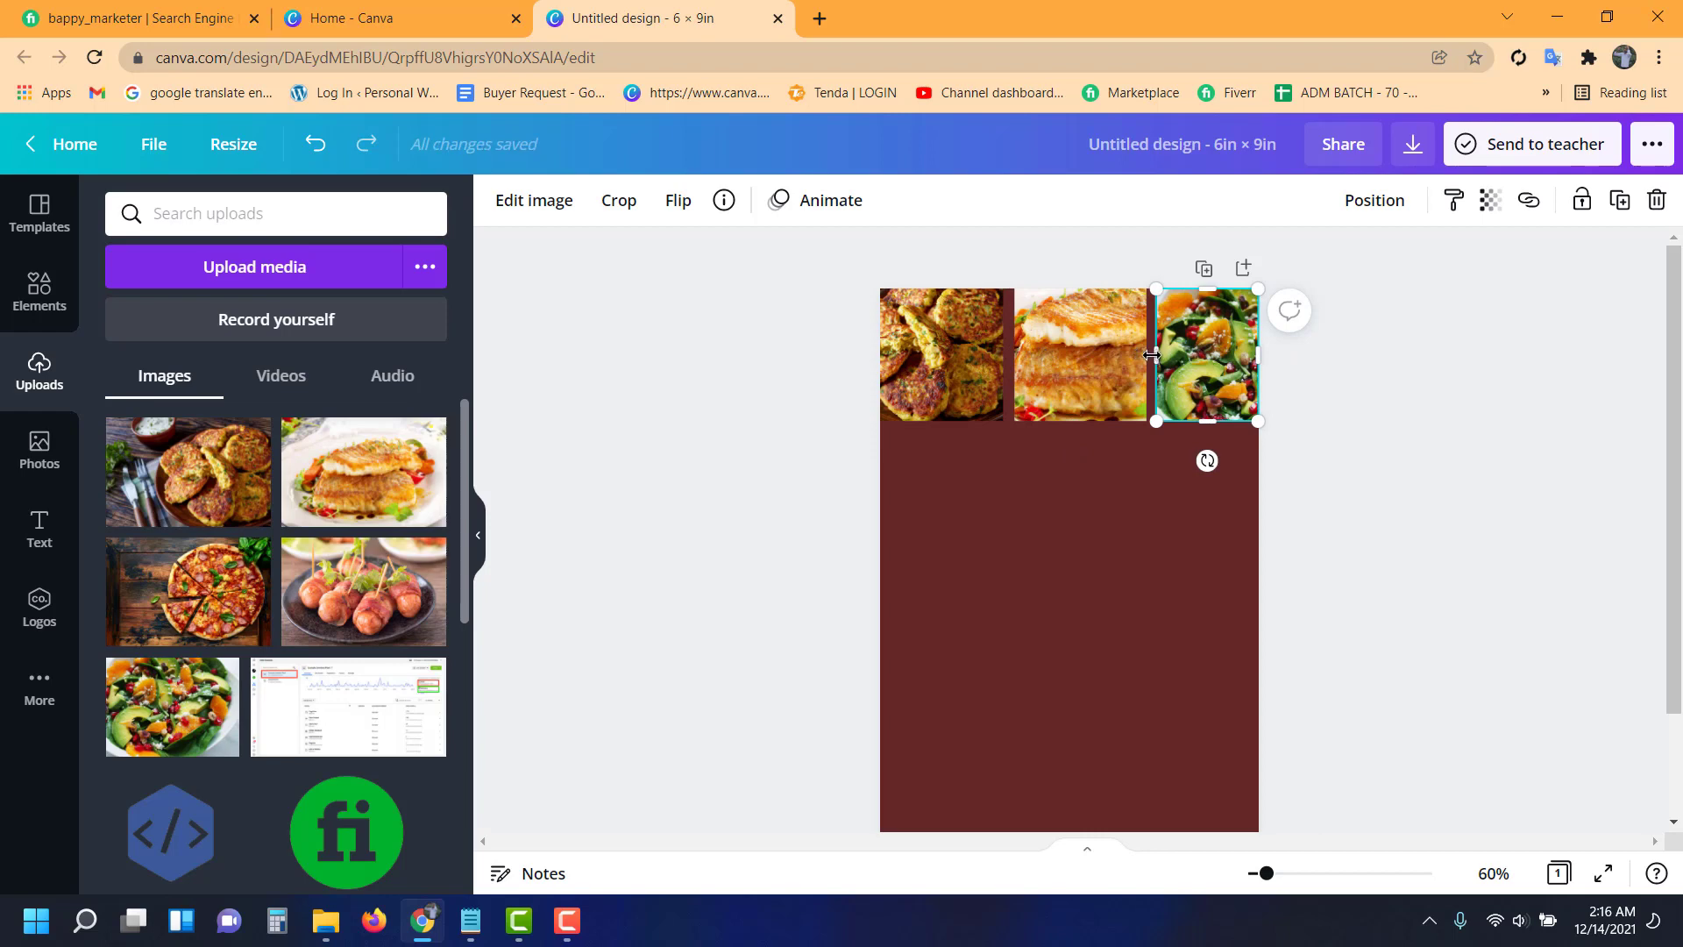
left_click_drag(1150, 354, 1134, 352)
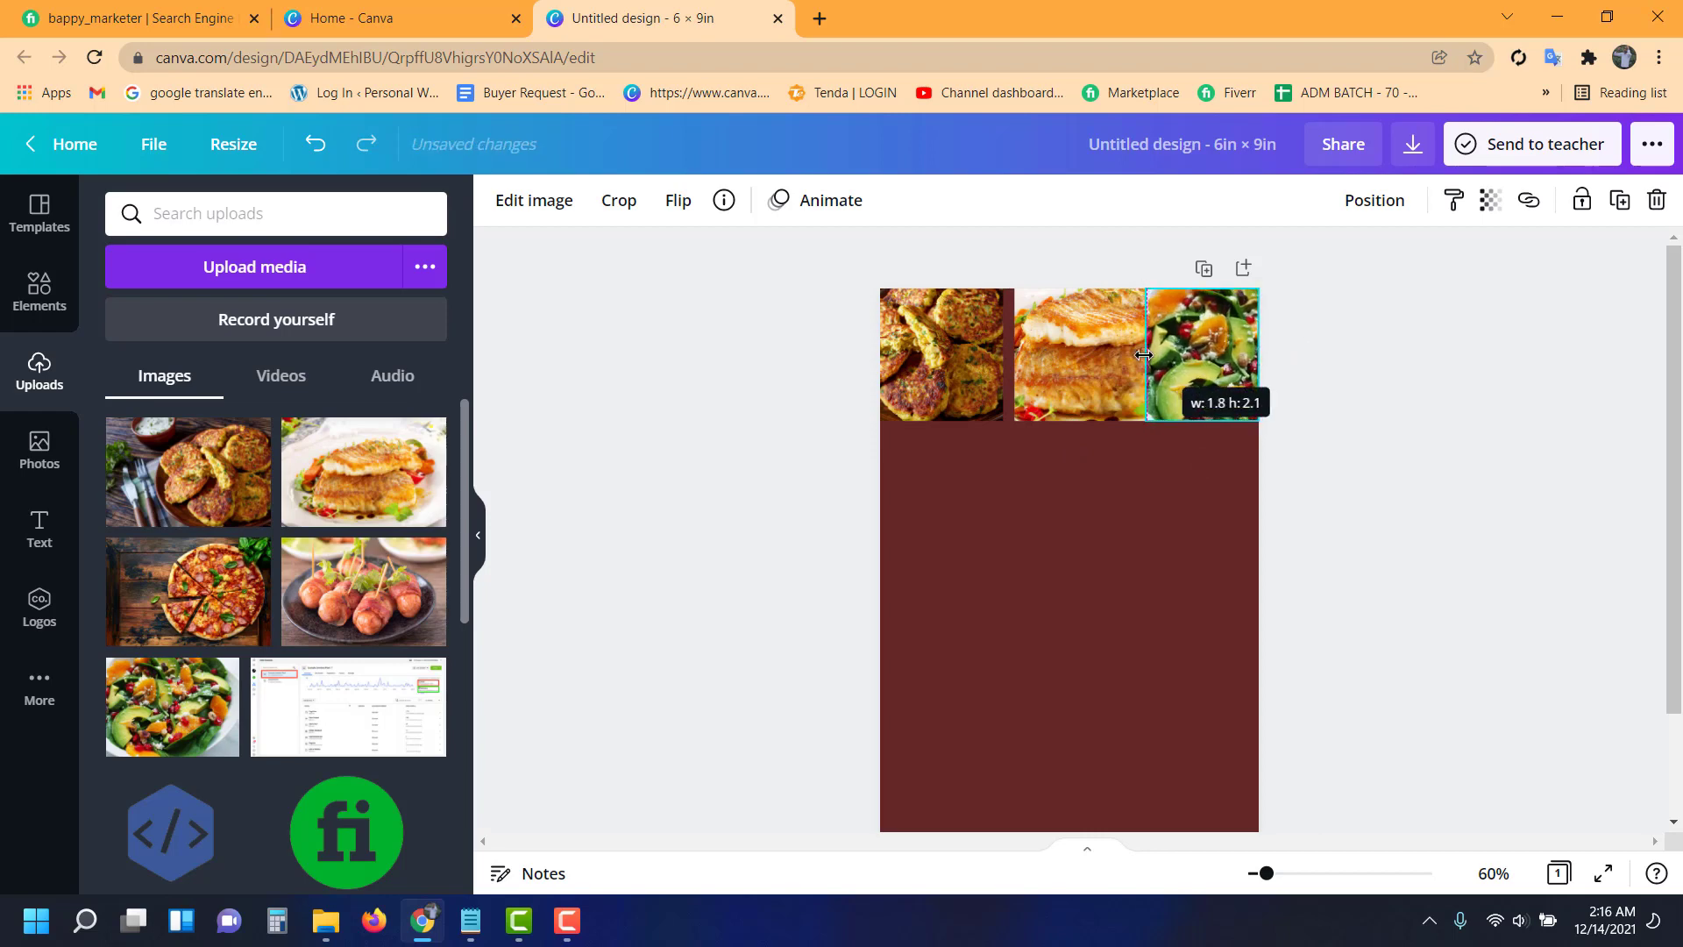
left_click(1137, 354)
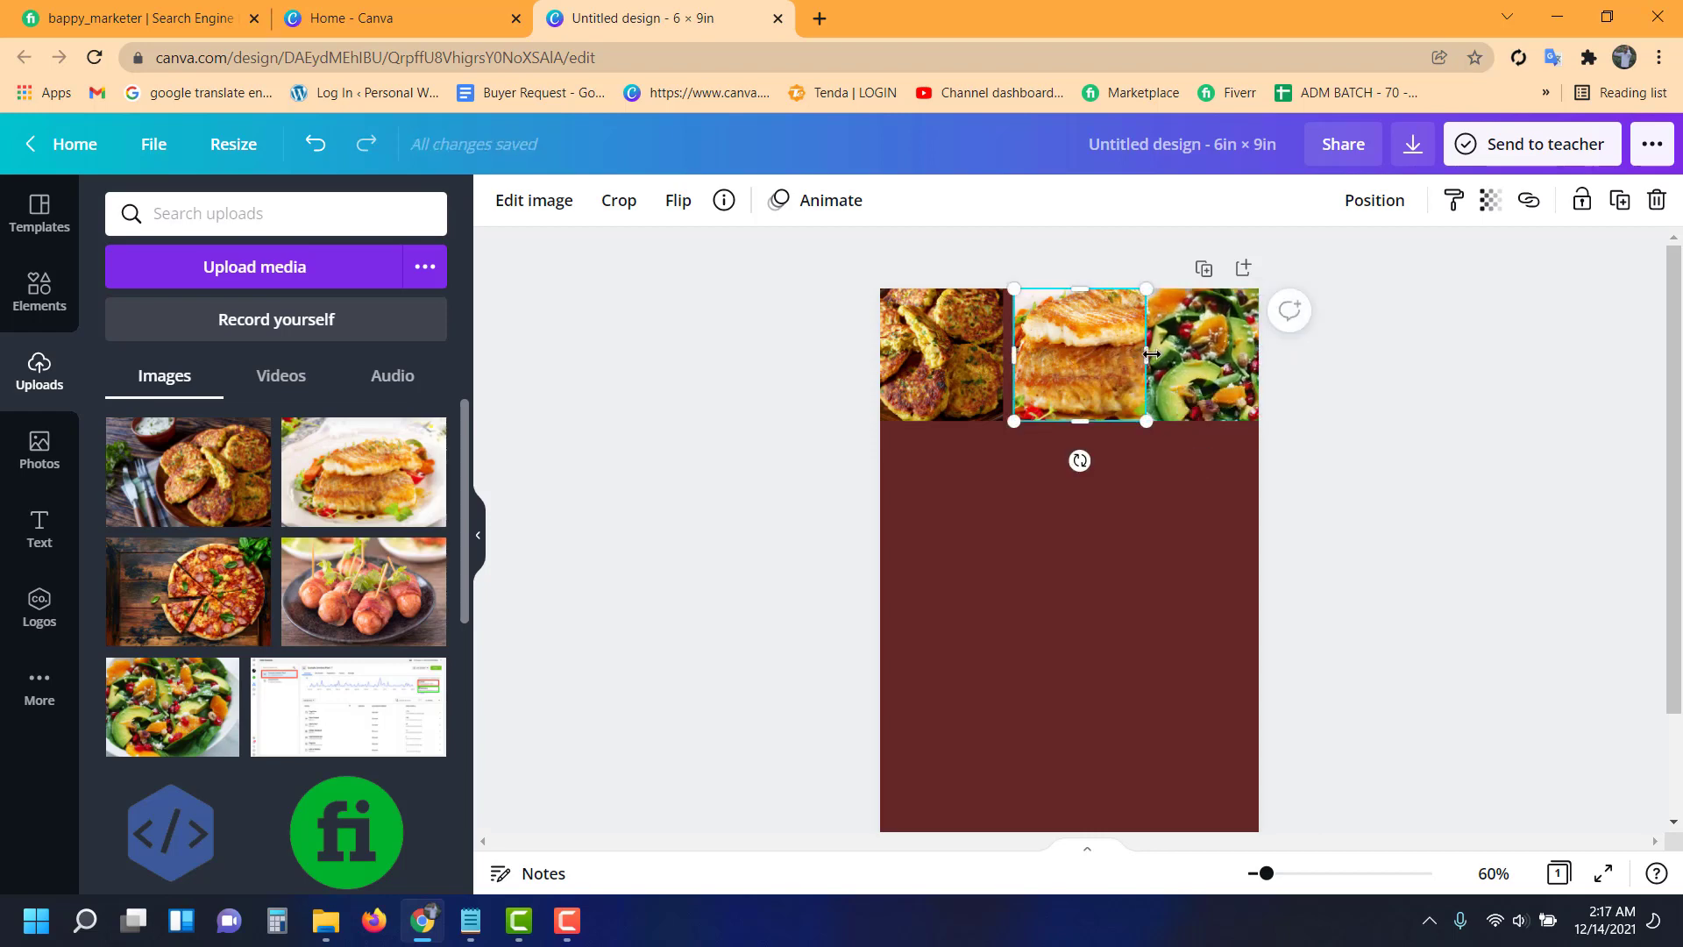
left_click_drag(1145, 354, 1140, 354)
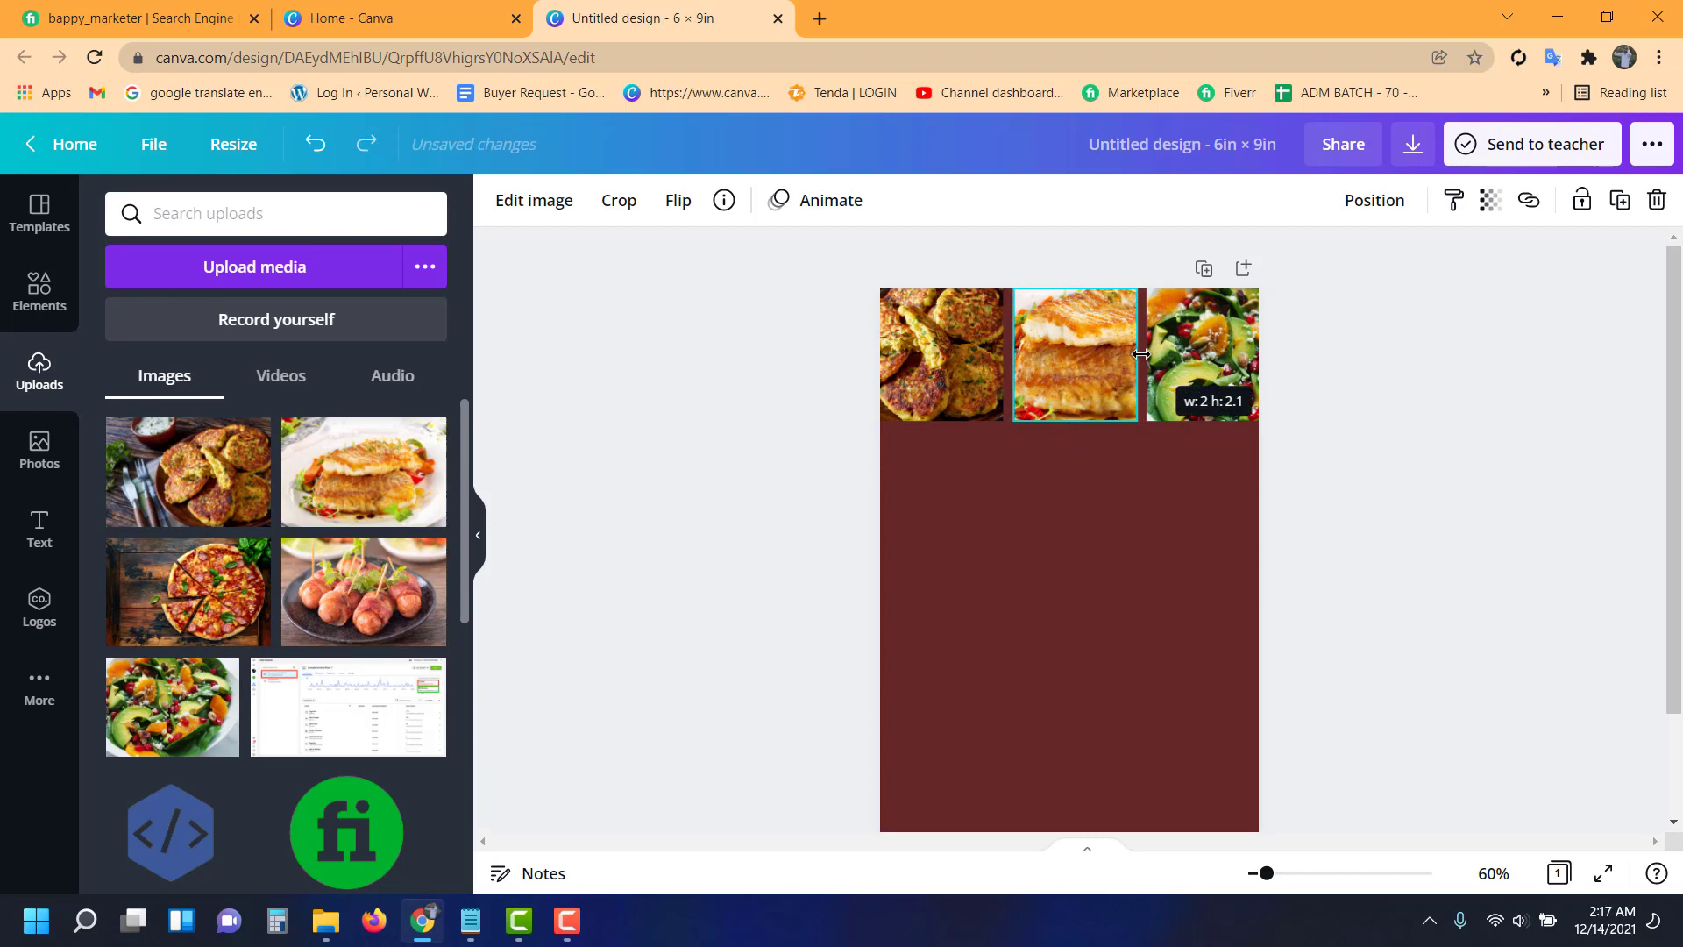
left_click(1149, 506)
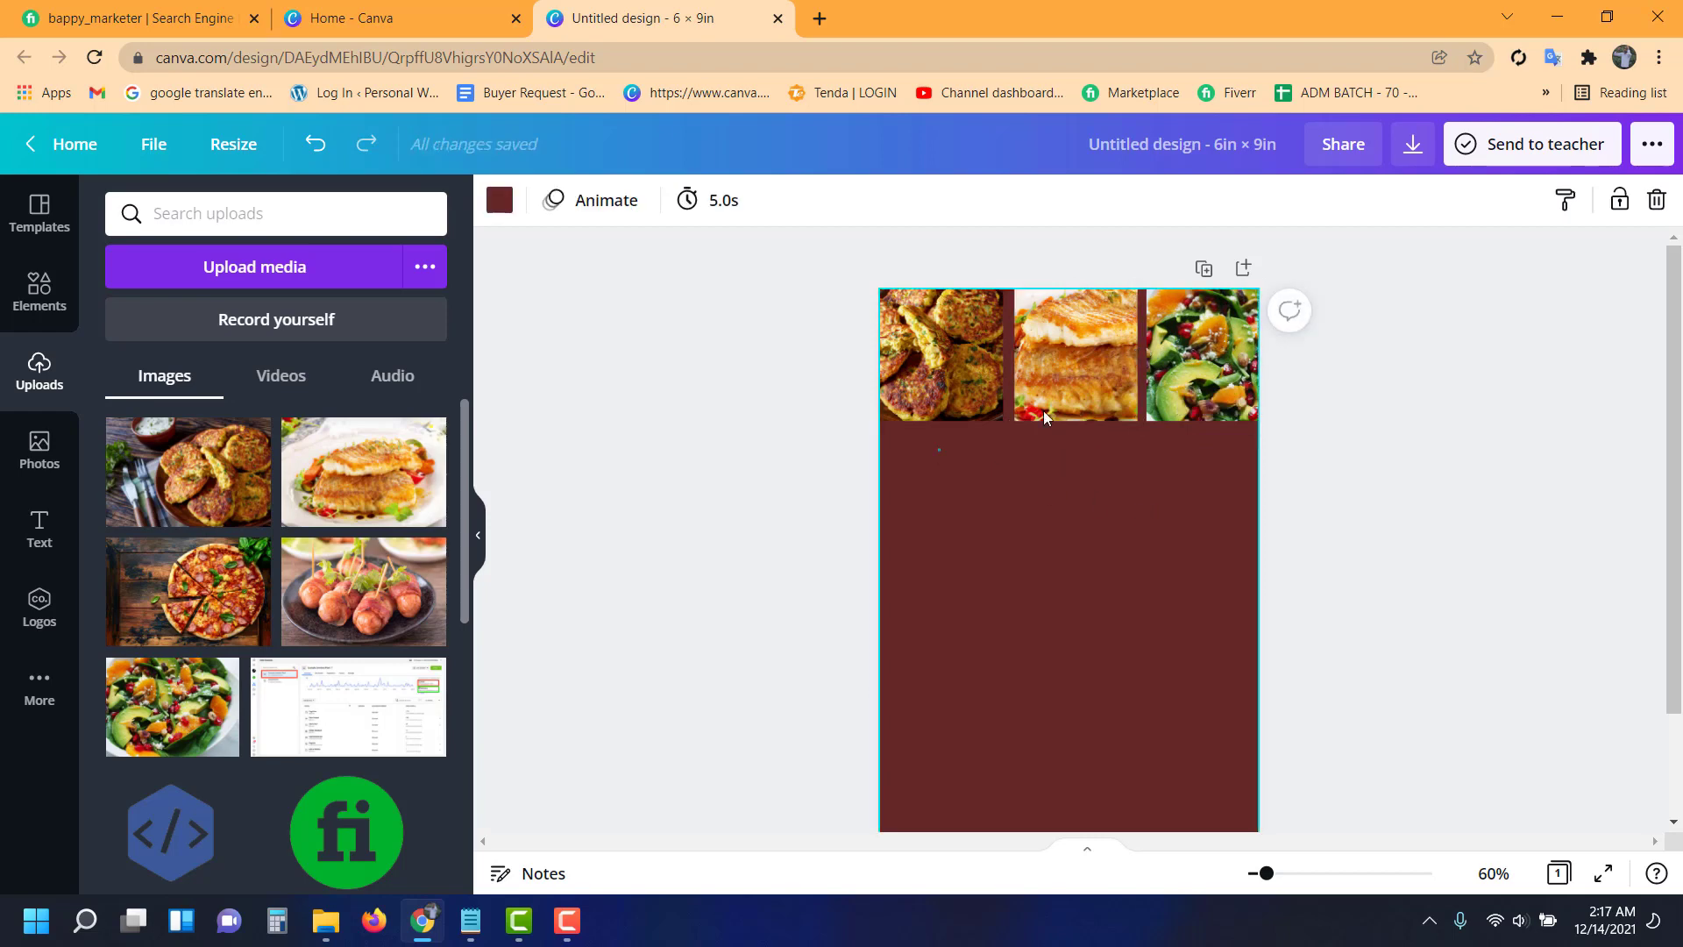
left_click_drag(1043, 410, 1176, 368)
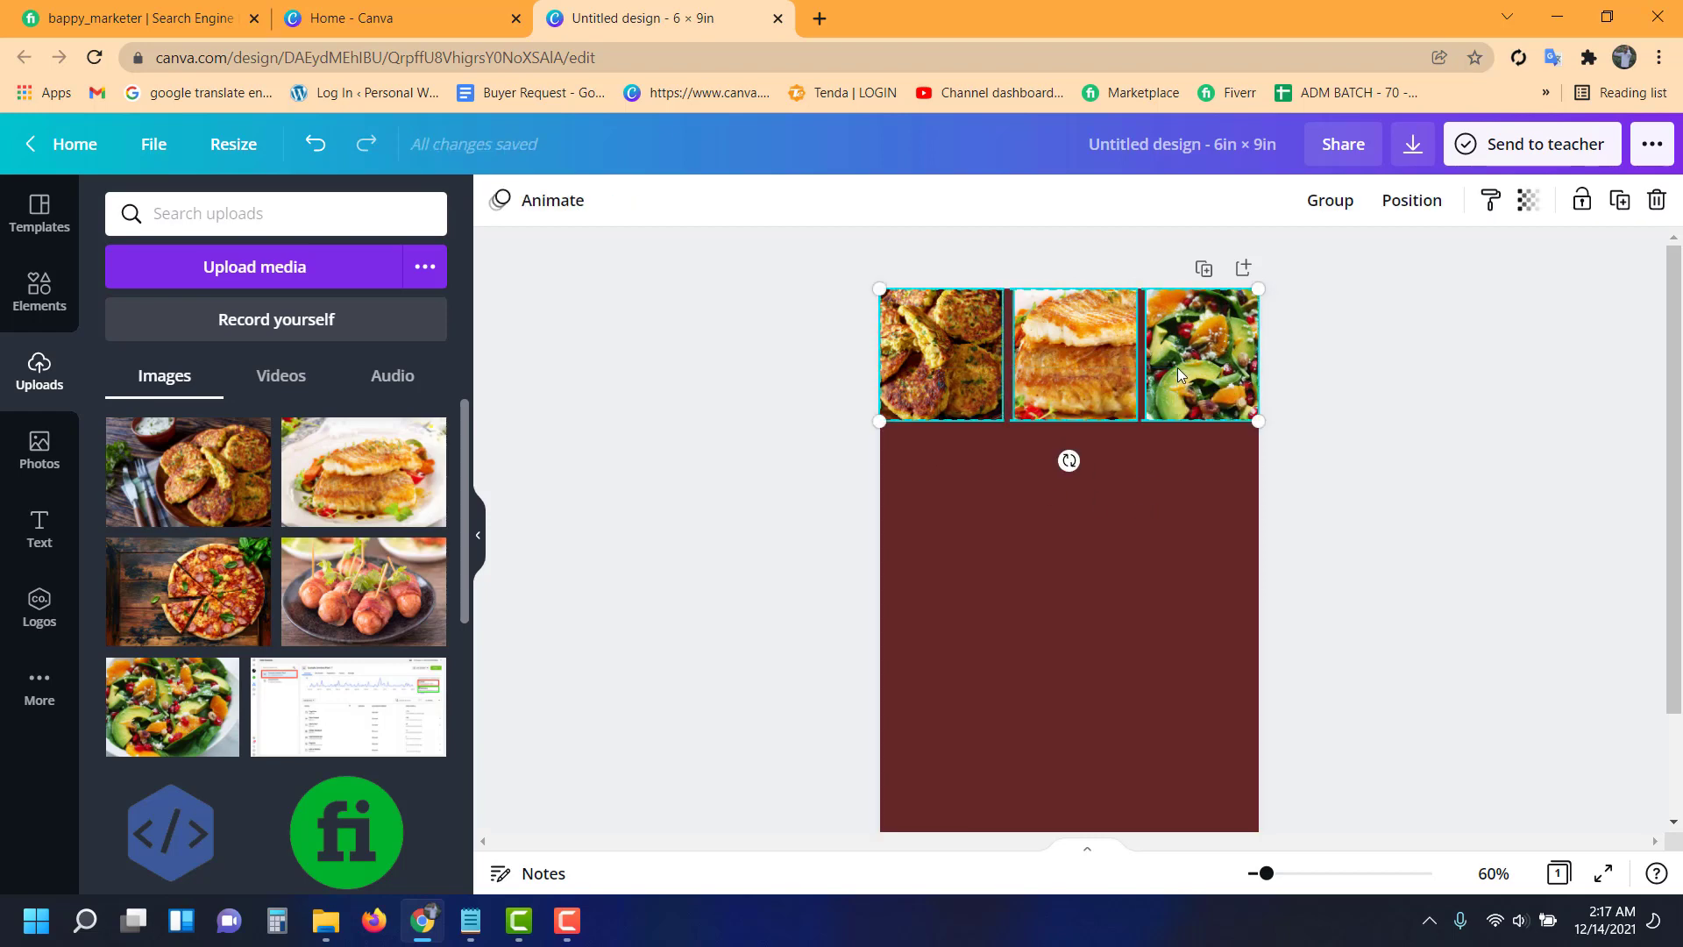
- Duplicate the three-photo row and place the copy along the page bottom
left_click(962, 494)
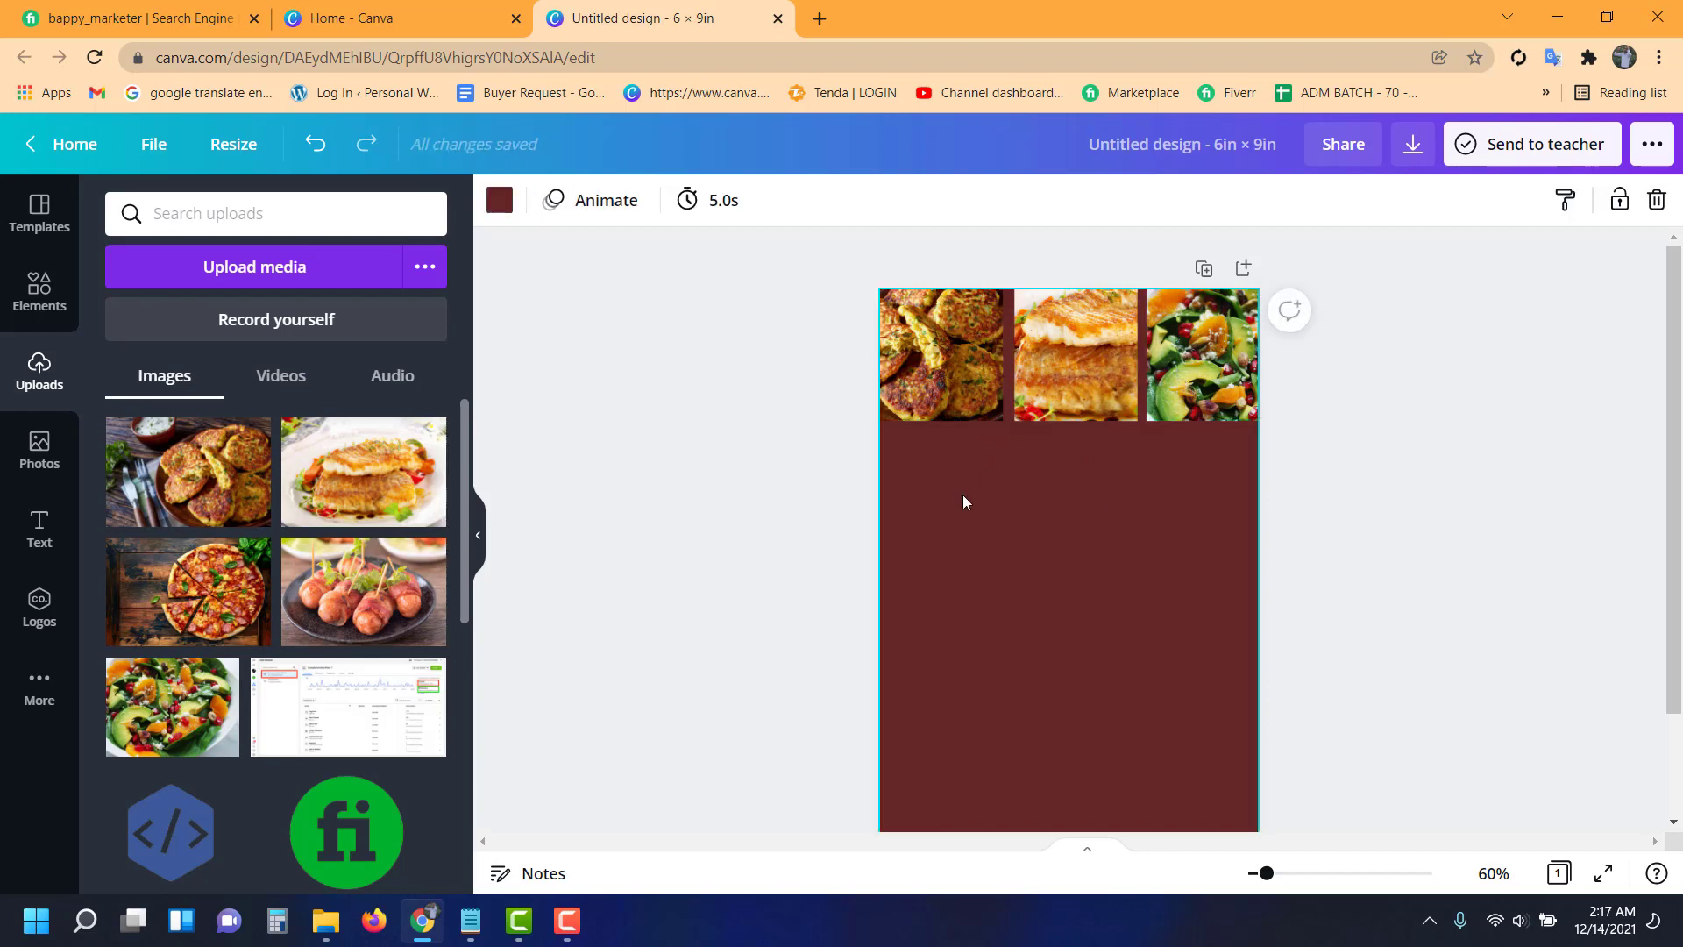
key("ctrl+v")
left_click_drag(1066, 423, 1058, 772)
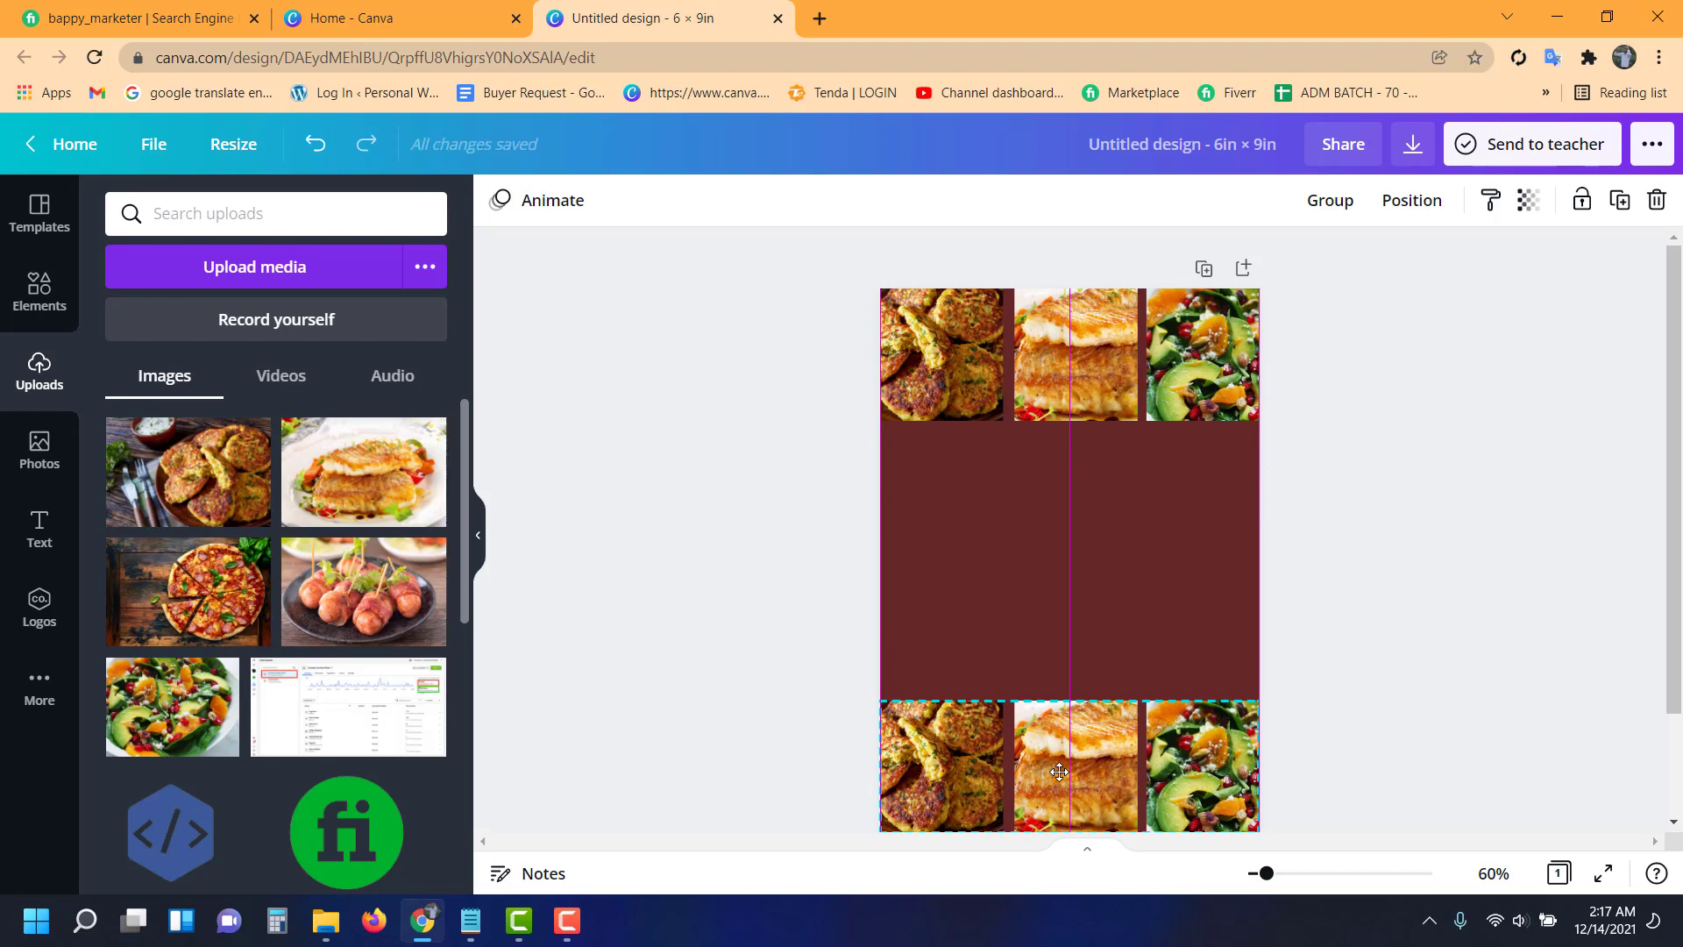
left_click(994, 520)
- Rotate two photos 90° and line them up down the left edge
mouse_move(945, 547)
left_mouse_down()
mouse_move(1034, 771)
mouse_move(1038, 524)
left_mouse_up()
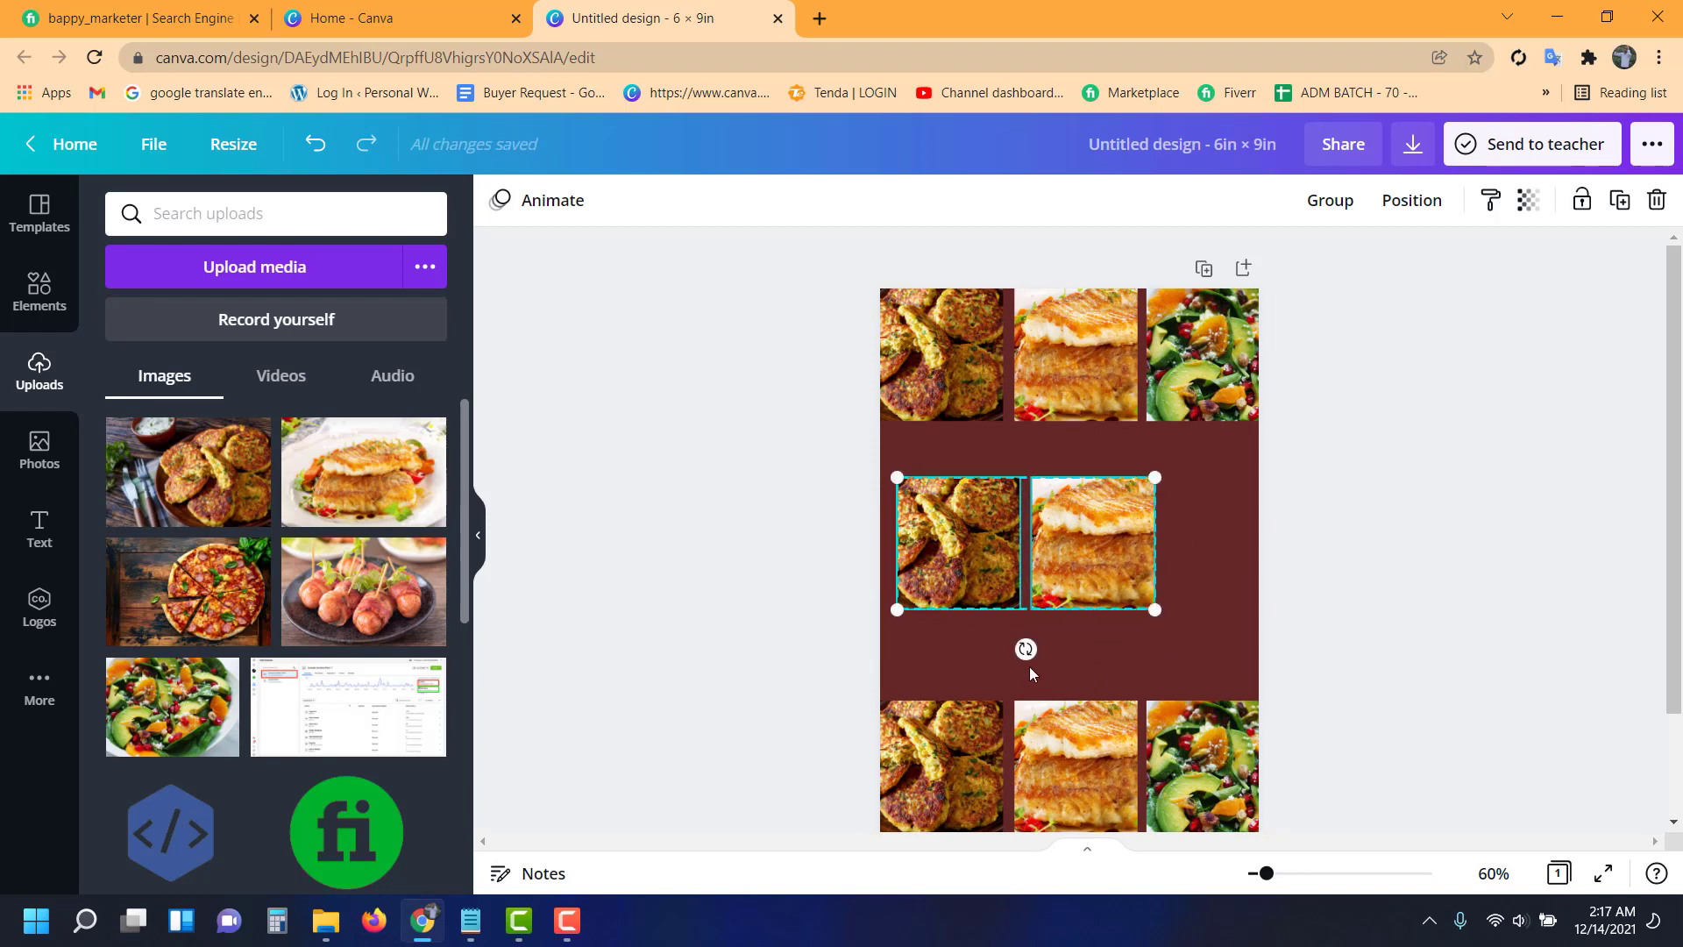
left_click_drag(1025, 648, 770, 547)
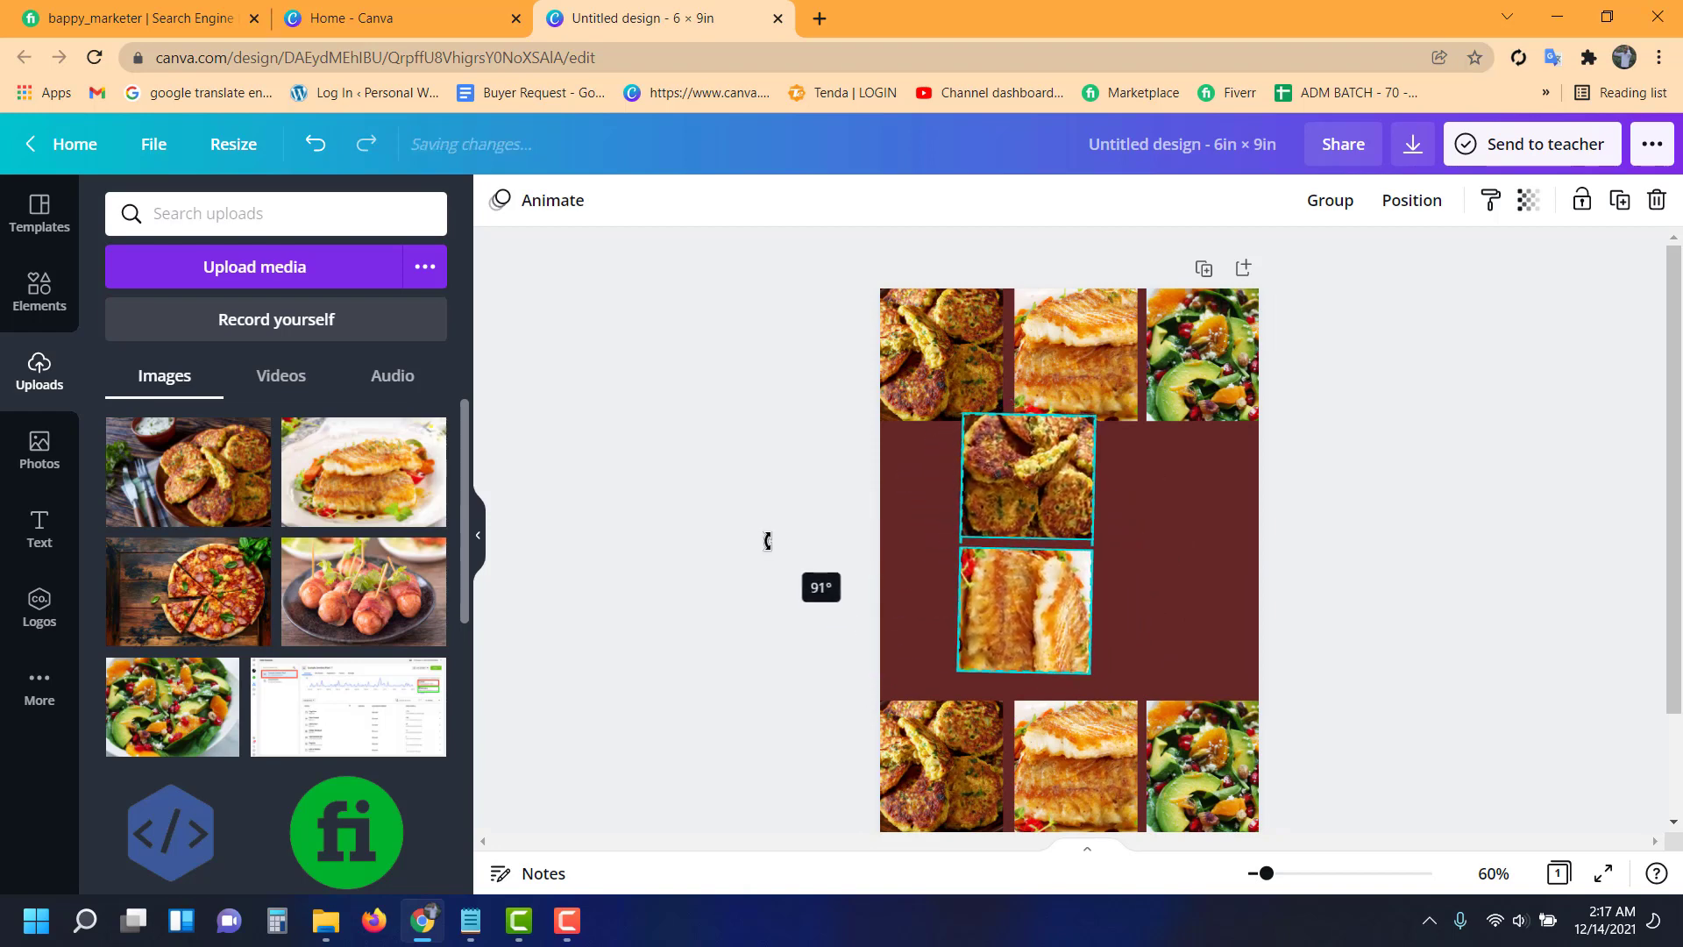
left_click_drag(770, 548, 768, 542)
left_click_drag(1037, 522, 962, 528)
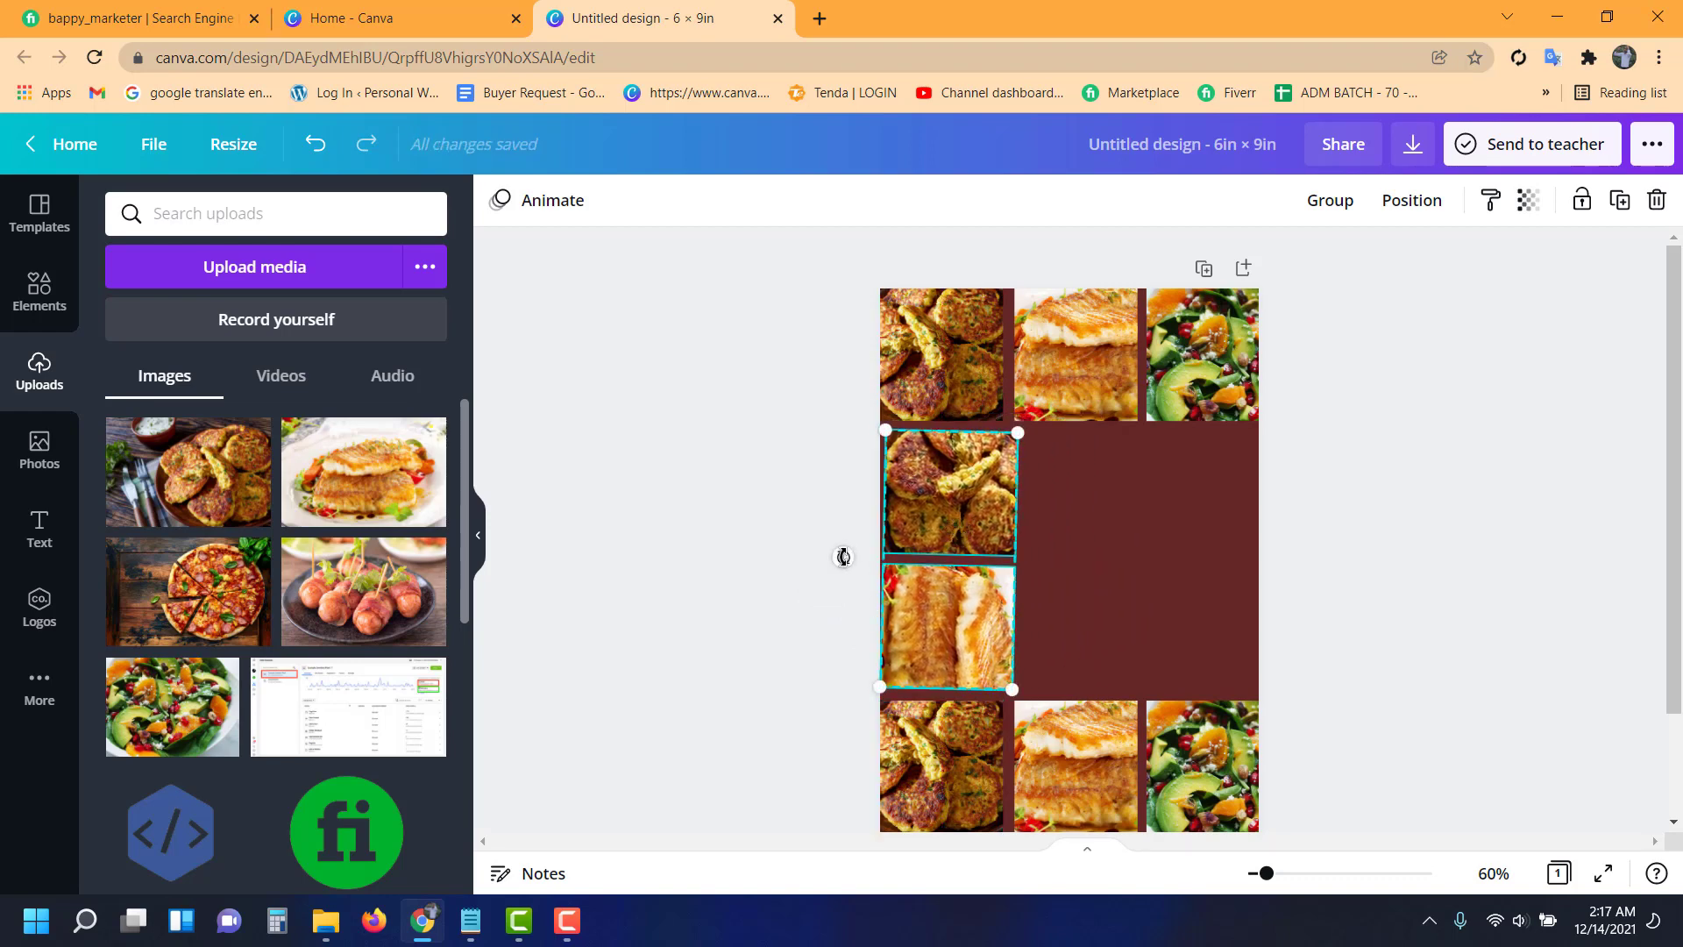
left_click_drag(843, 558, 846, 559)
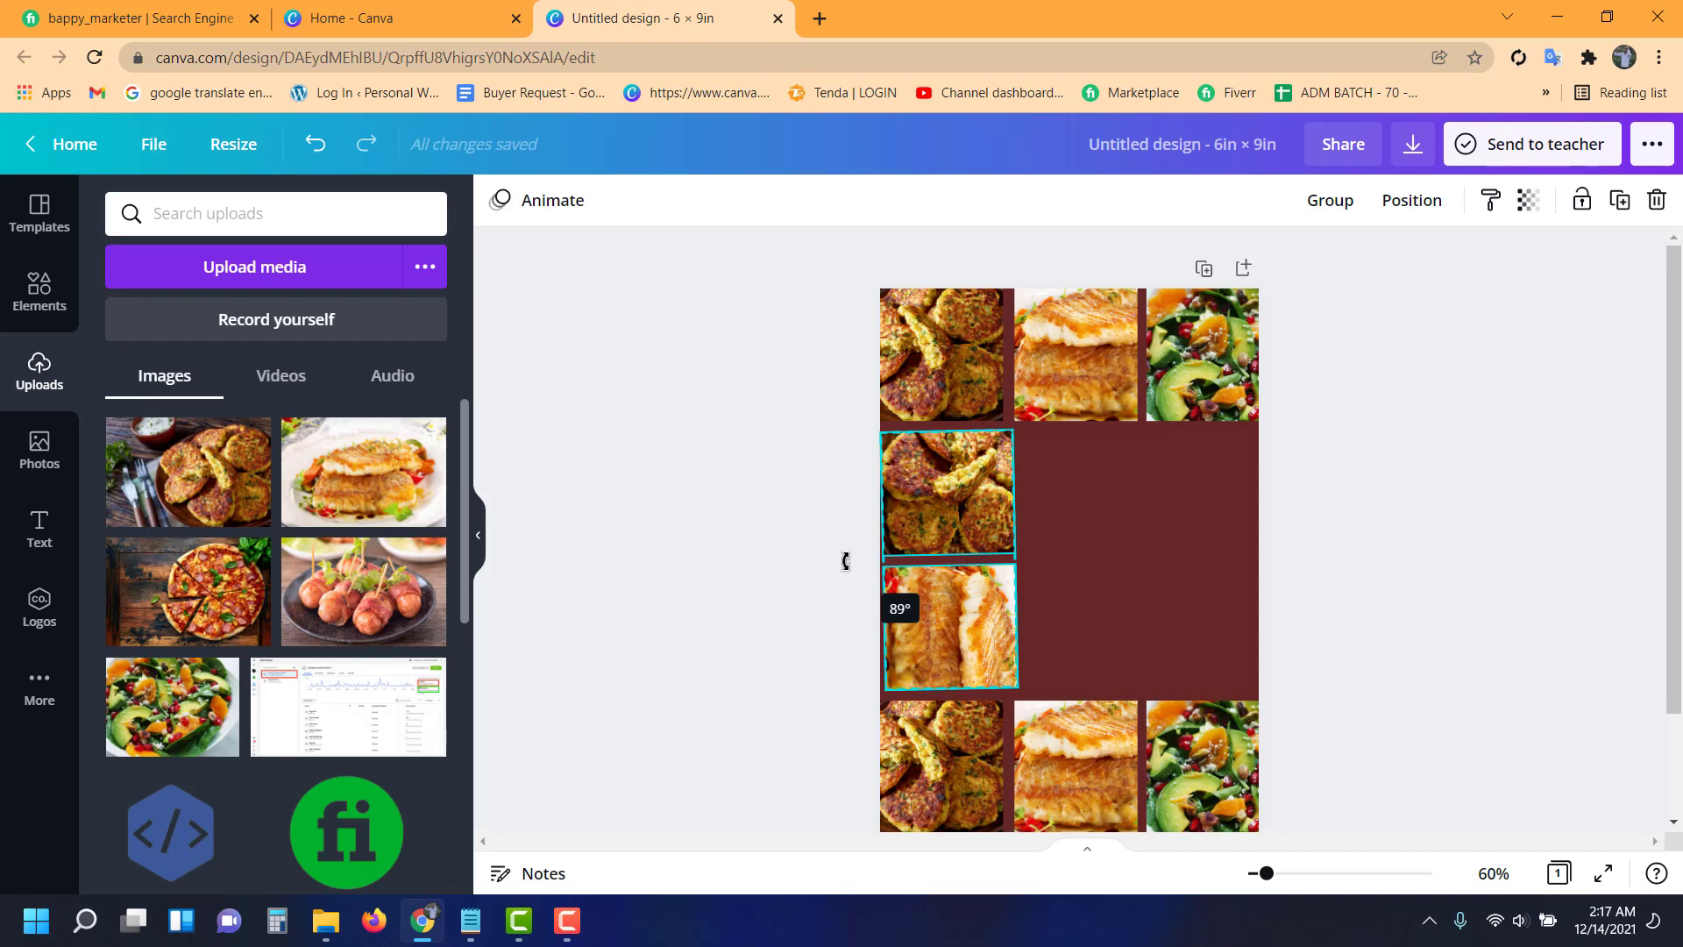
left_click_drag(960, 572, 957, 569)
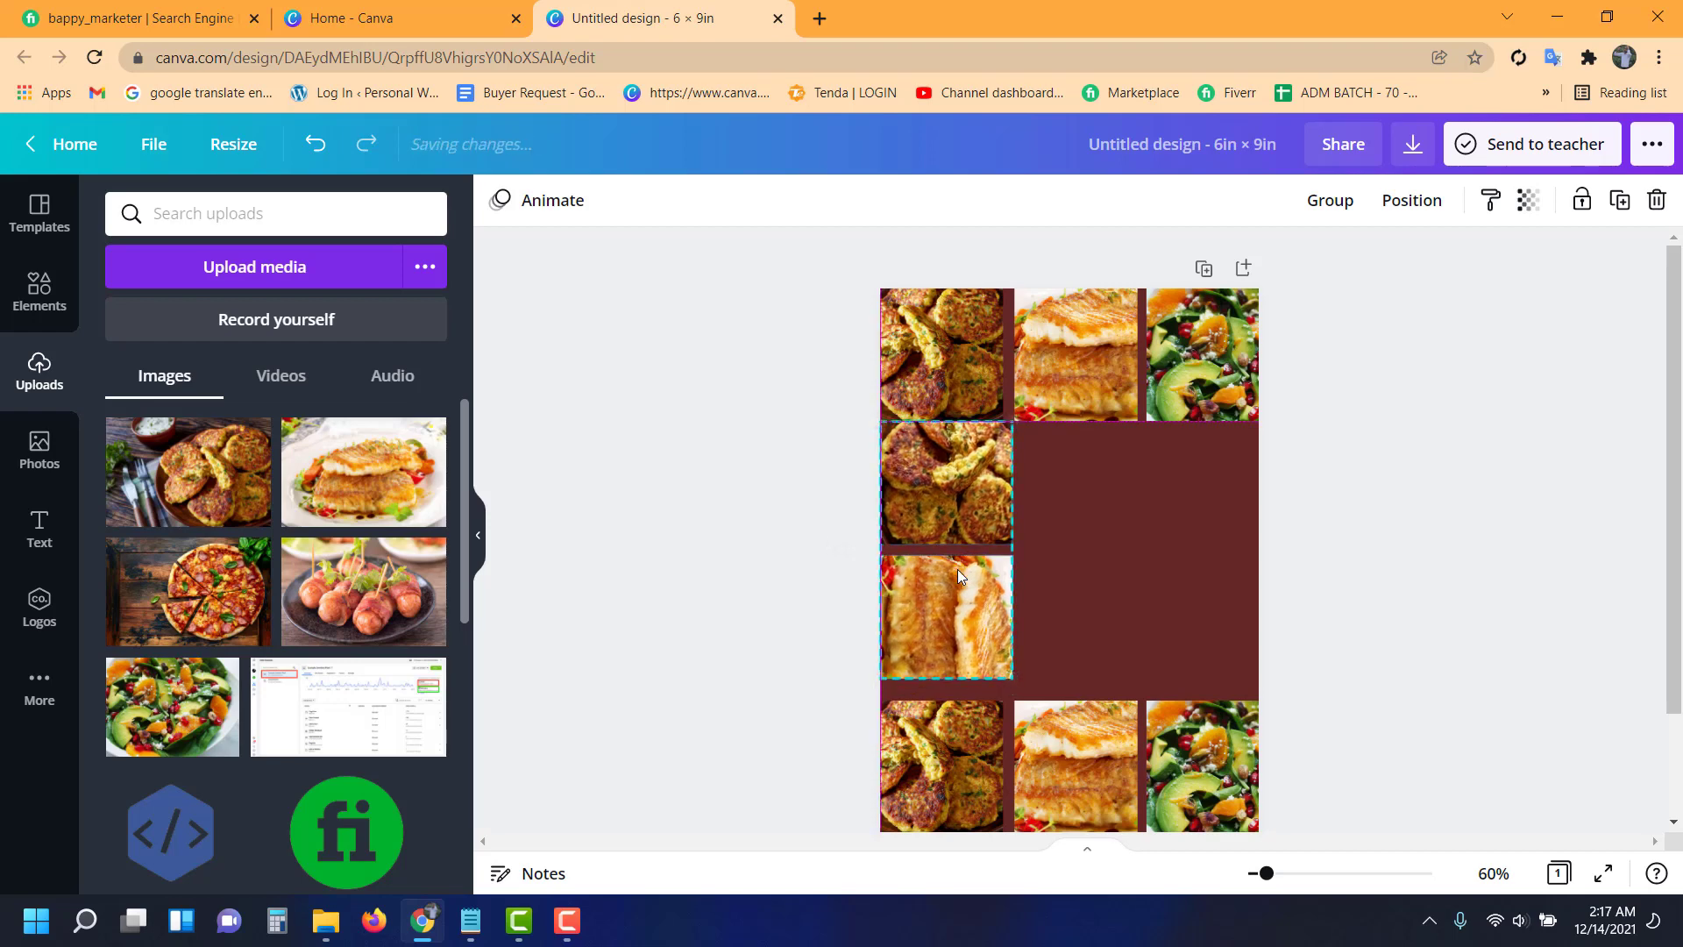
left_click(1123, 572)
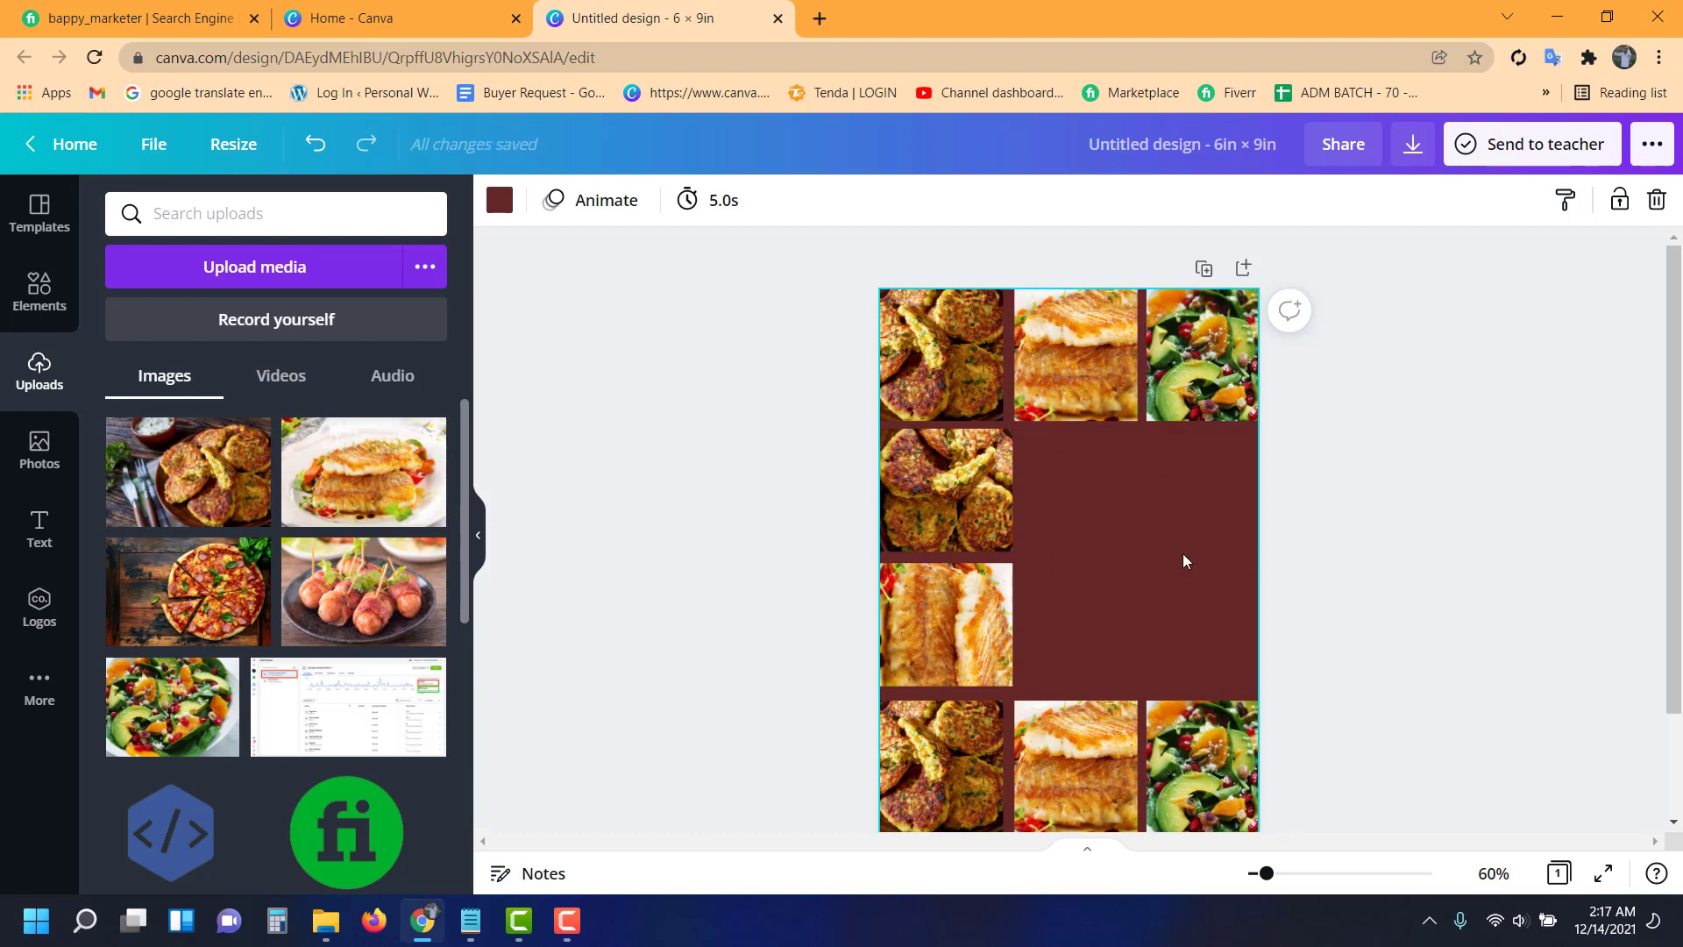
scroll(1183, 561, "down", 5)
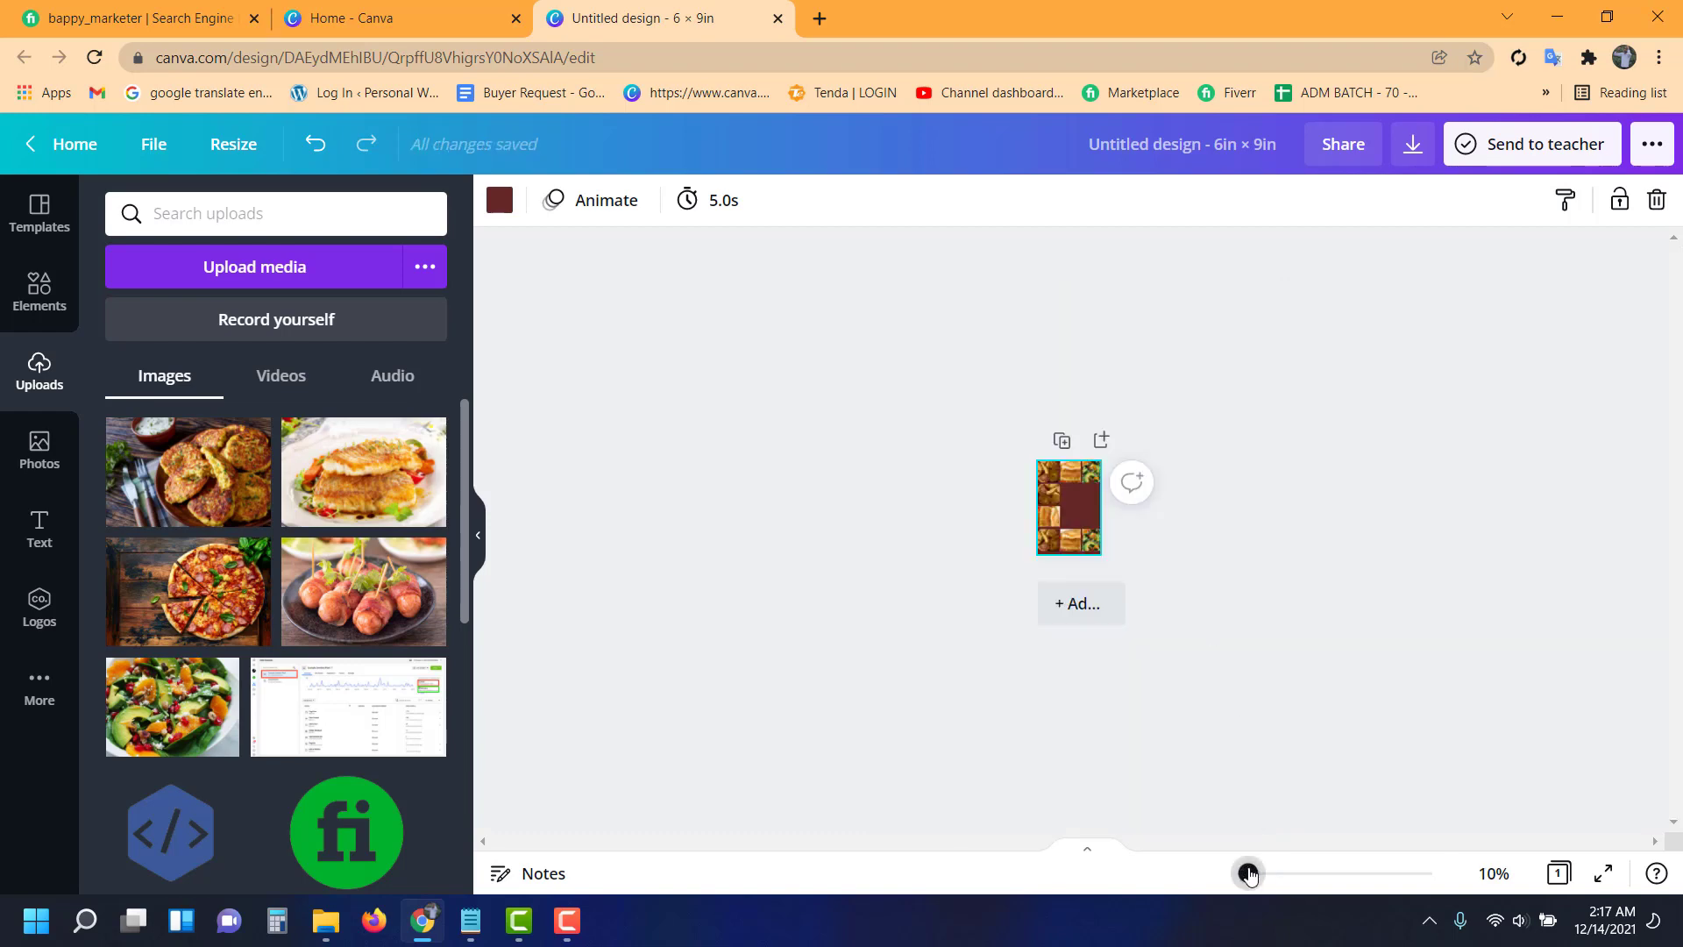
- Zoom to 39% and change the page background from maroon to white
left_click_drag(1248, 873, 1259, 874)
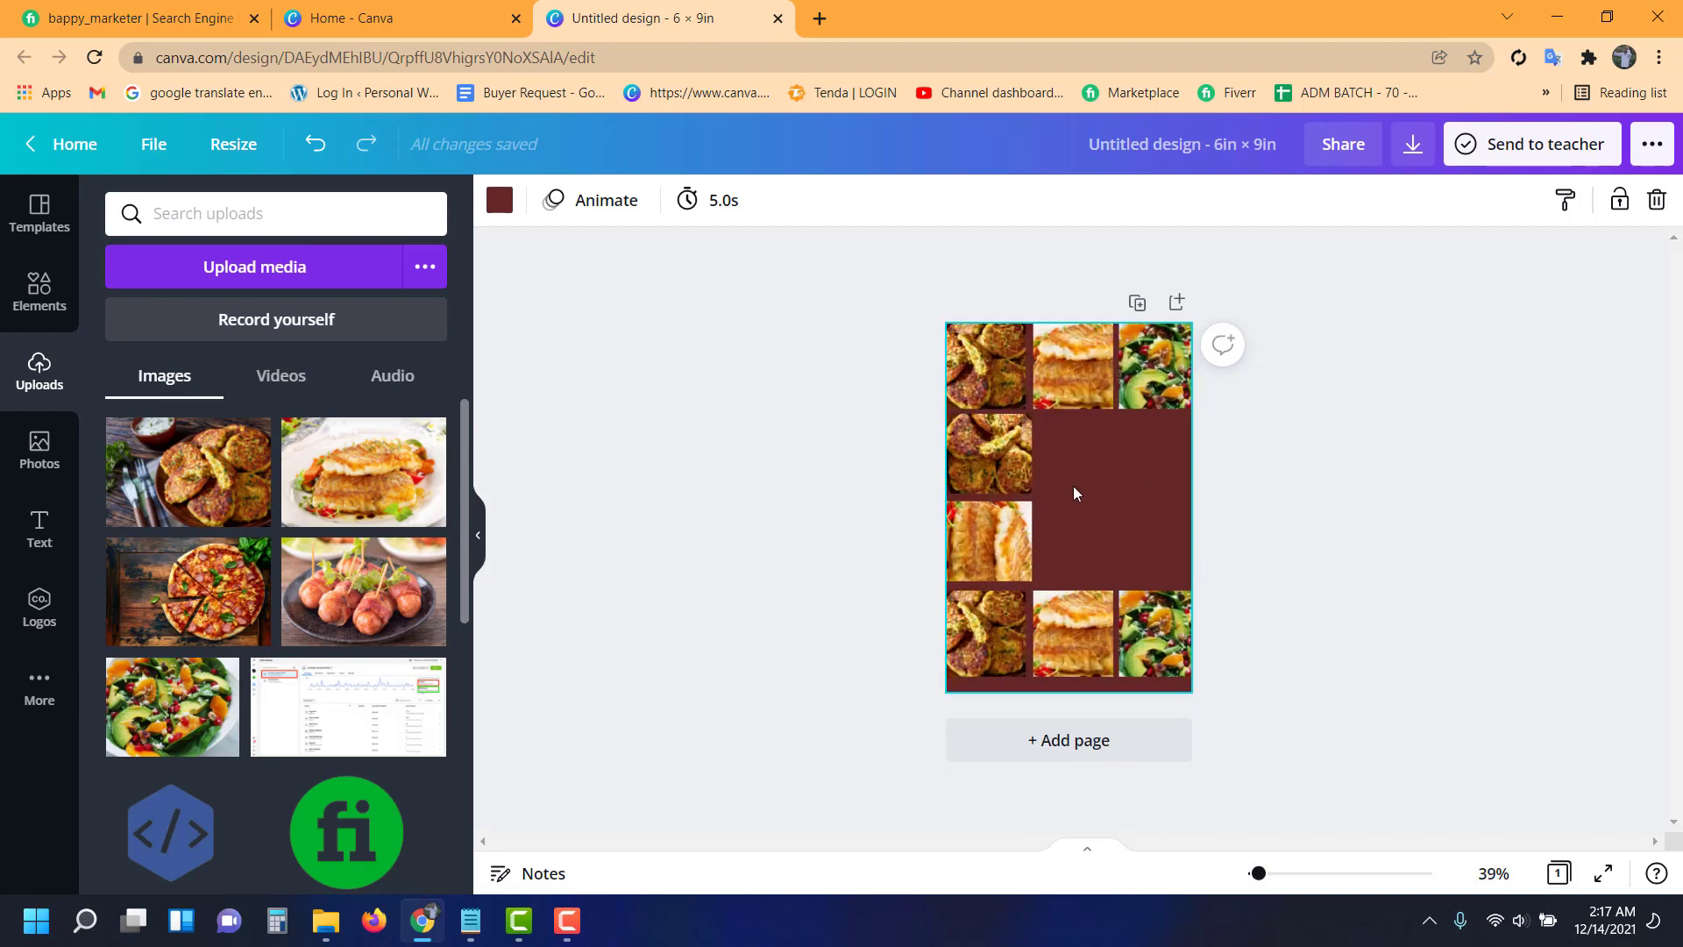
left_click(497, 201)
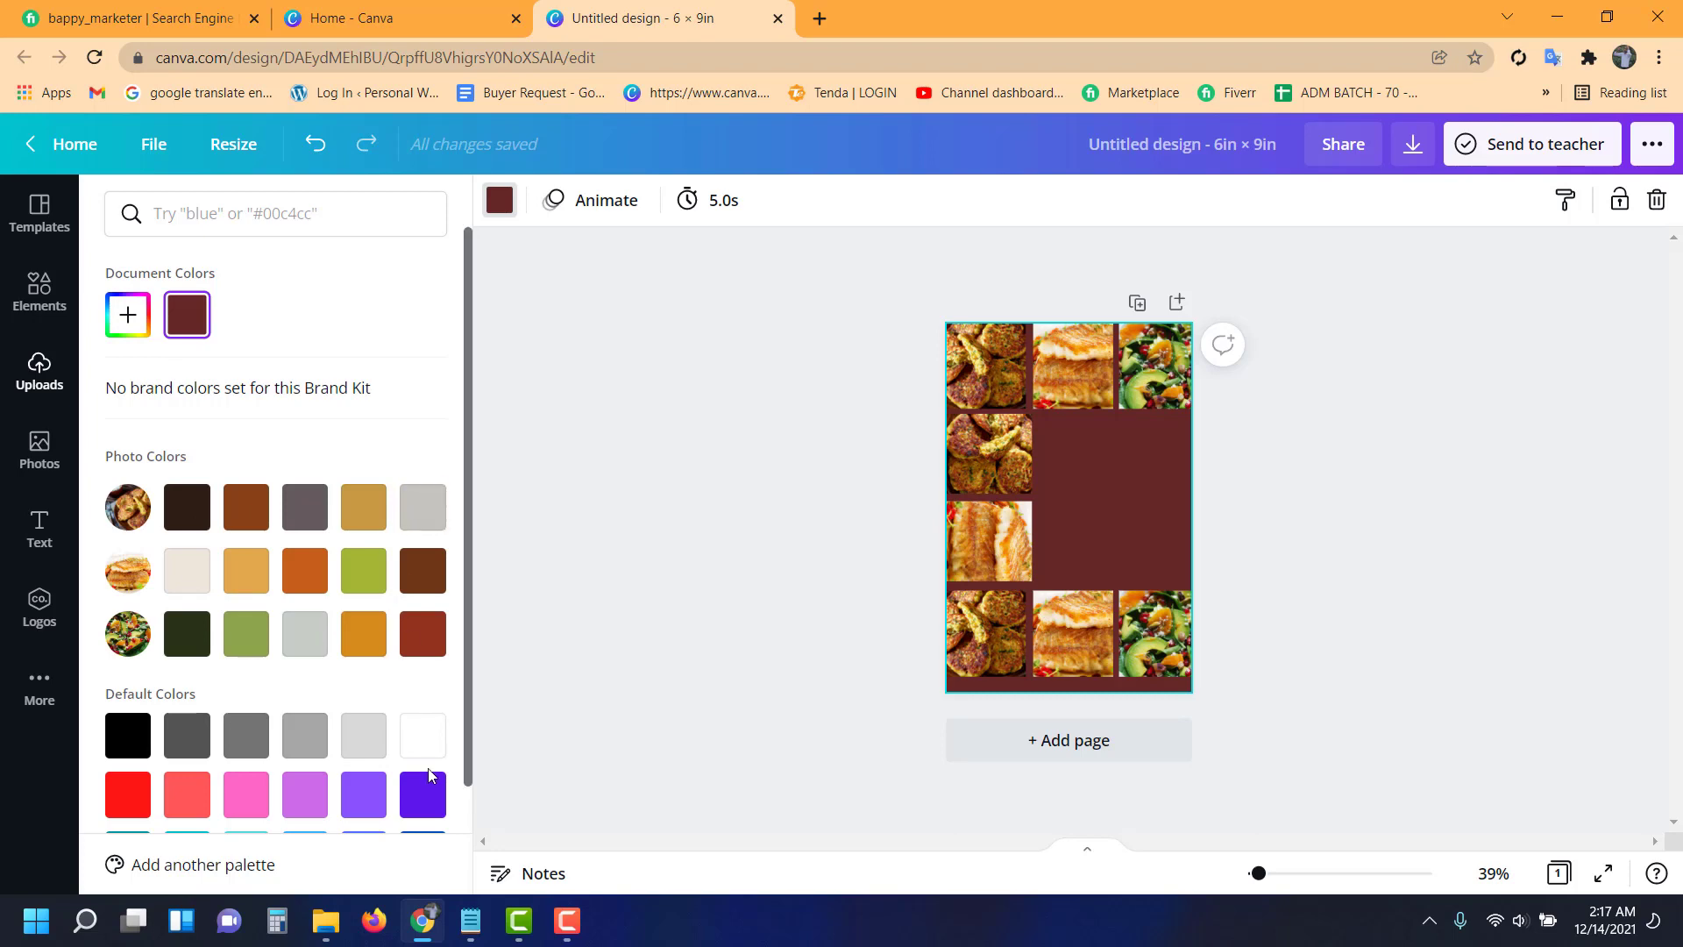
left_click(422, 736)
left_click(815, 364)
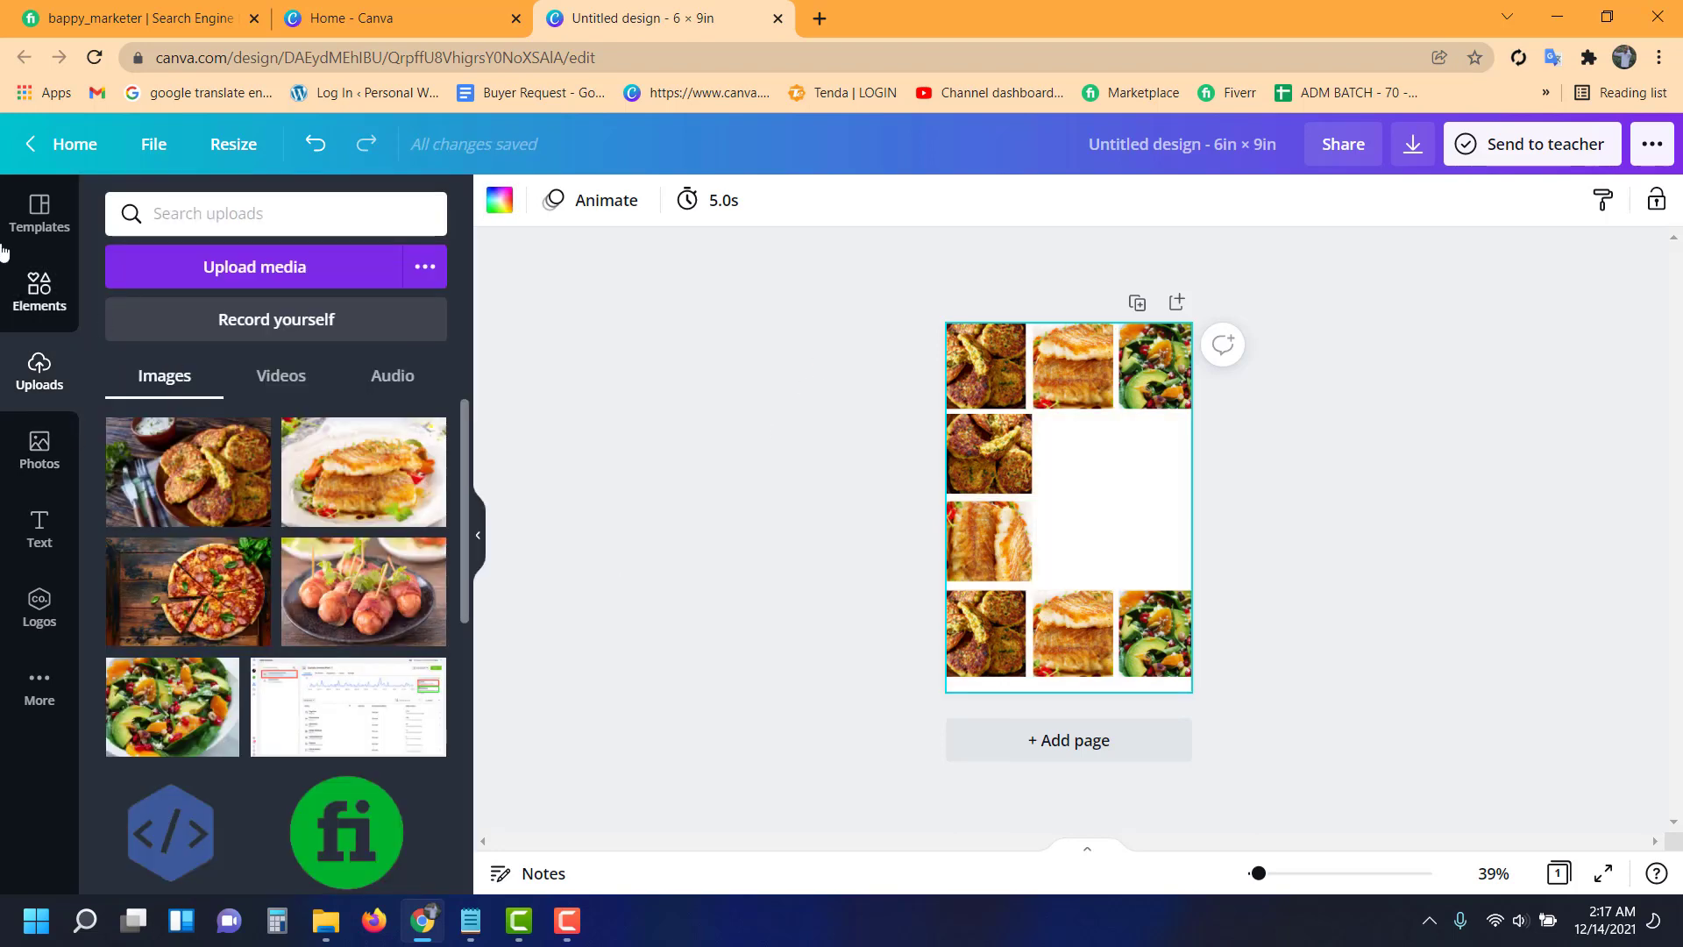
left_click(37, 304)
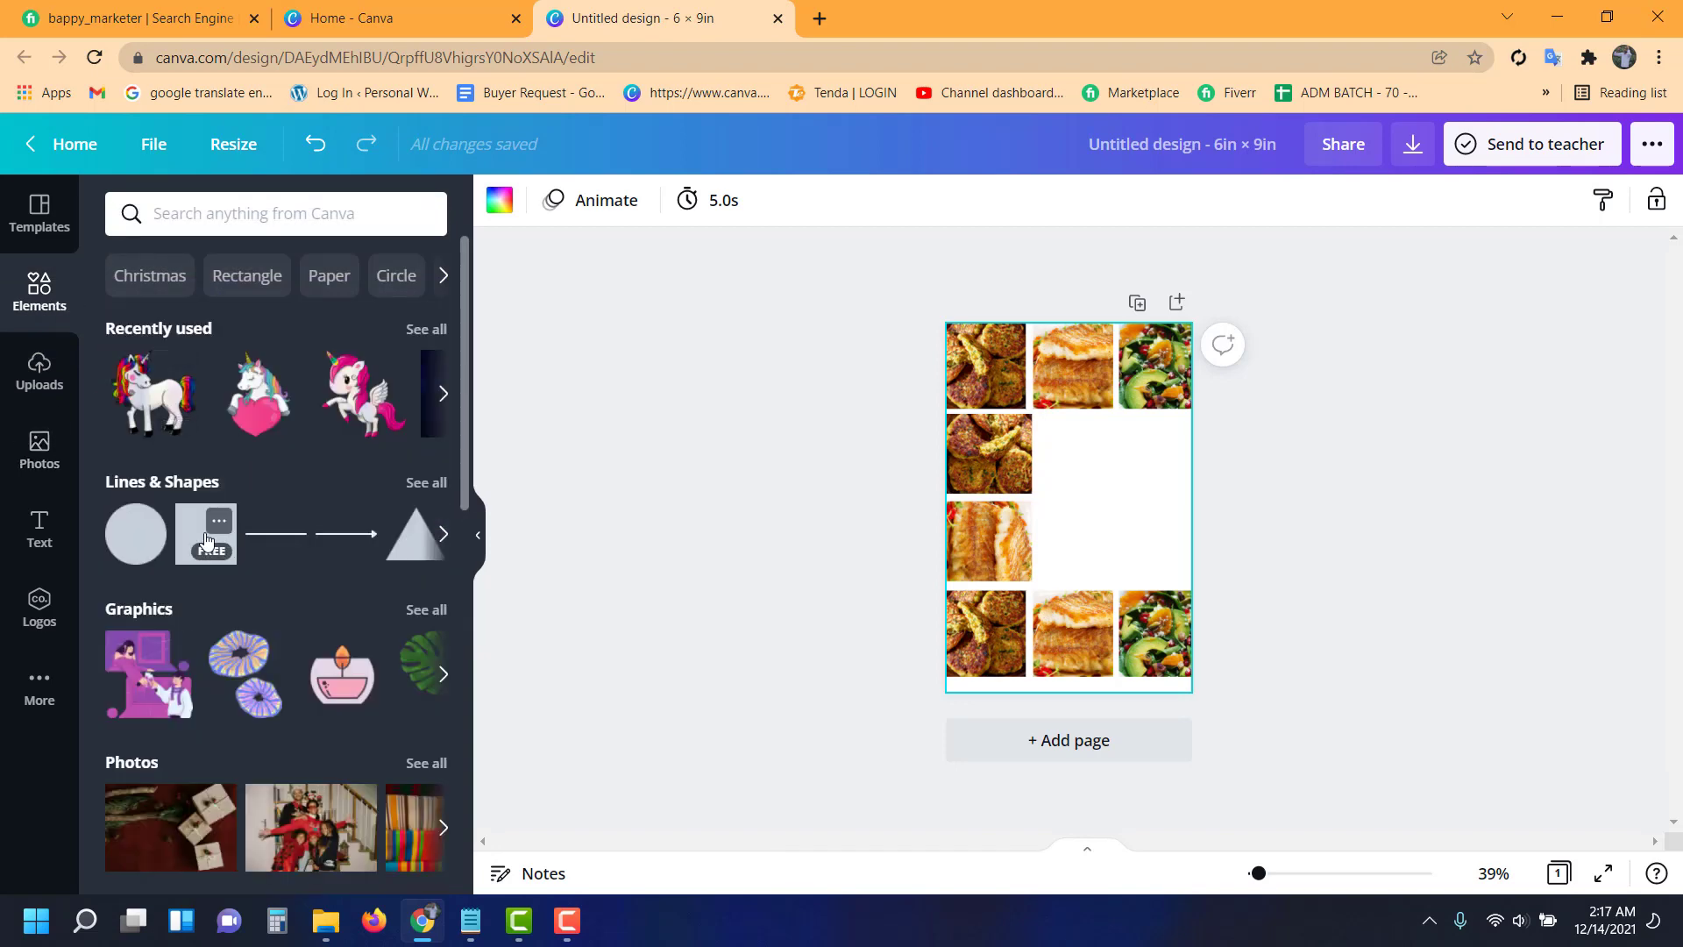
- Fit a square shape into the central gap, colour it dark brown, and undo a stray move
mouse_move(207, 539)
left_mouse_down()
mouse_move(1069, 449)
mouse_move(1192, 568)
mouse_move(1123, 579)
left_mouse_up()
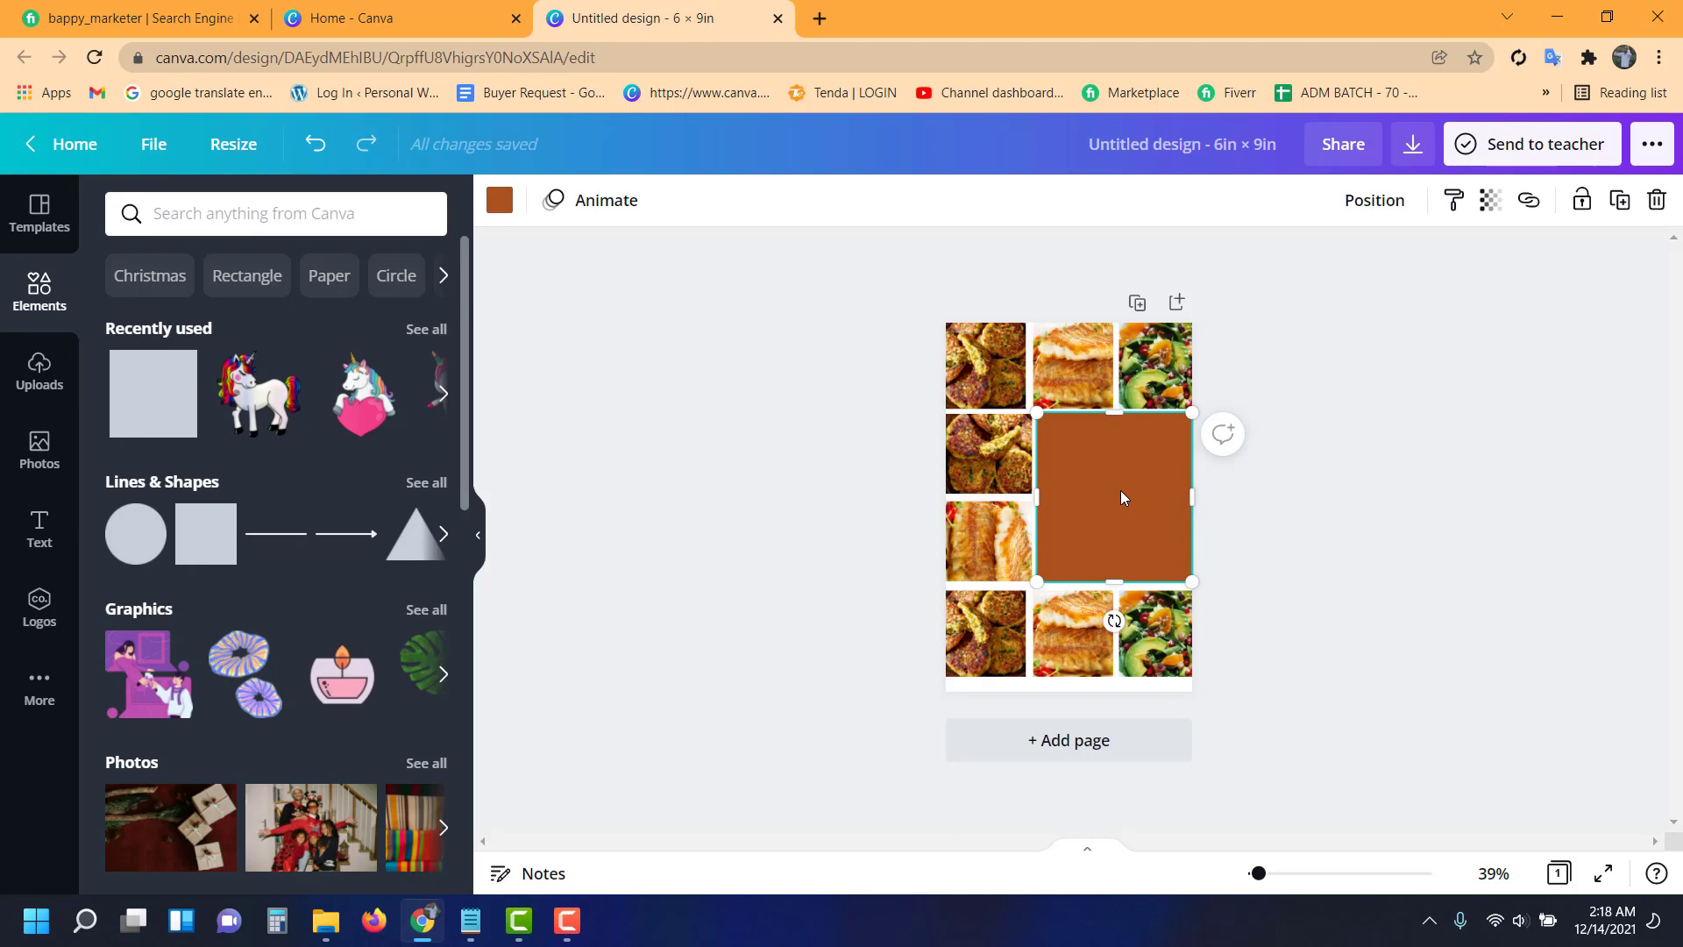
left_click_drag(1121, 497, 1120, 499)
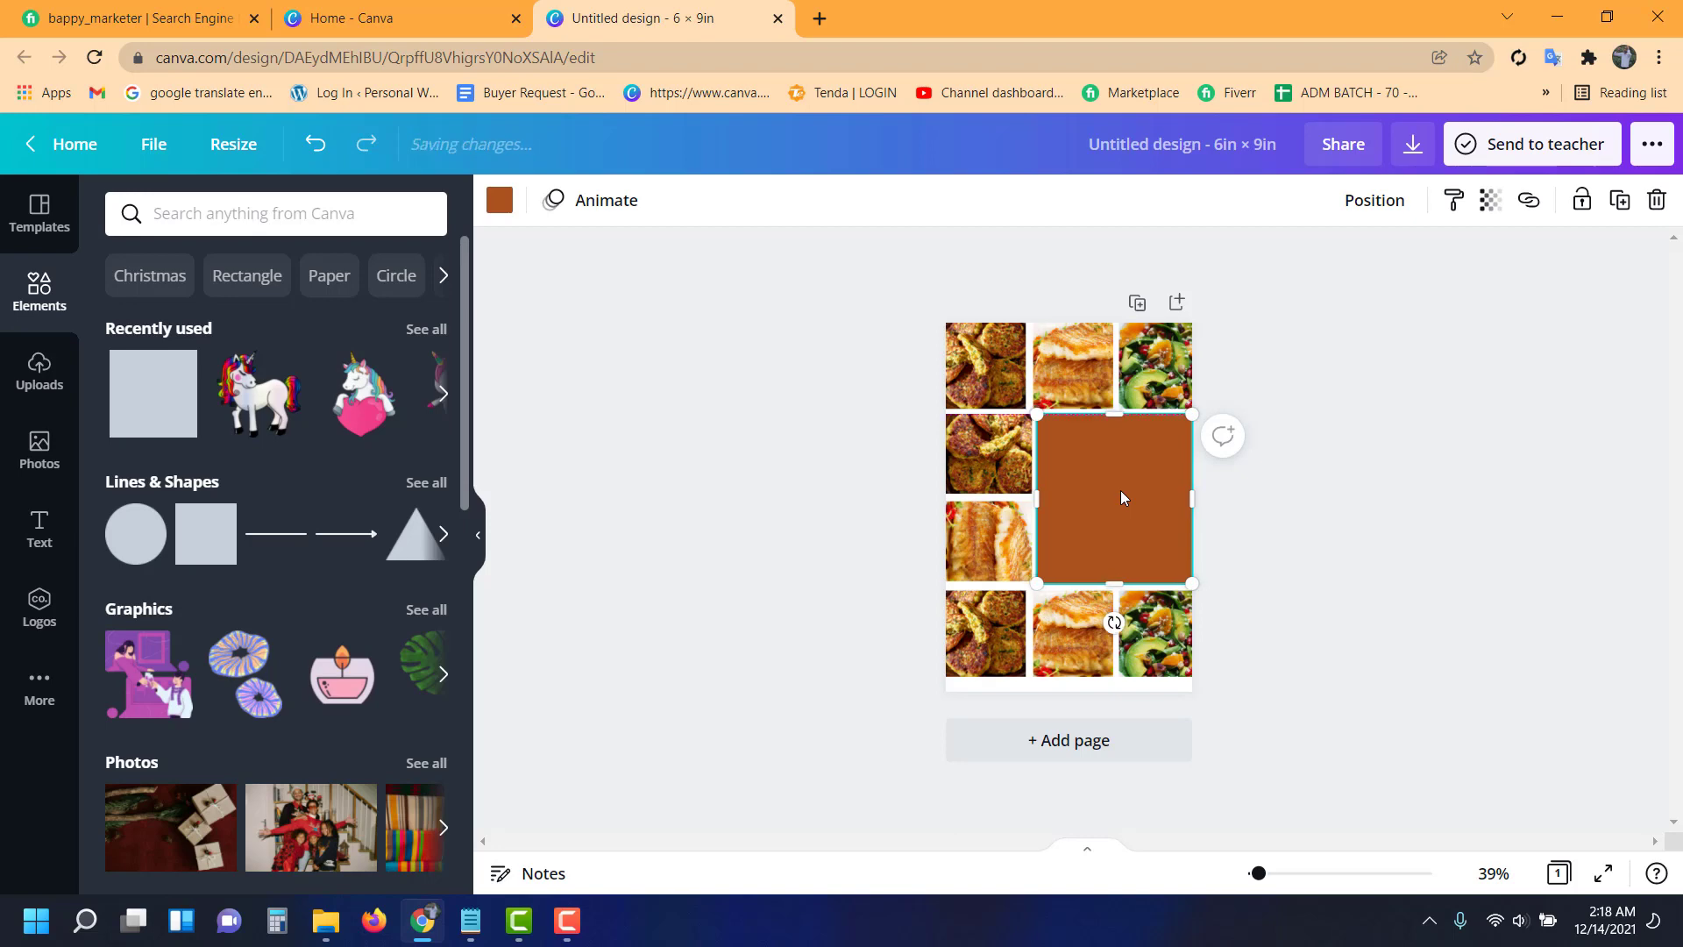
left_click(514, 202)
left_click(423, 571)
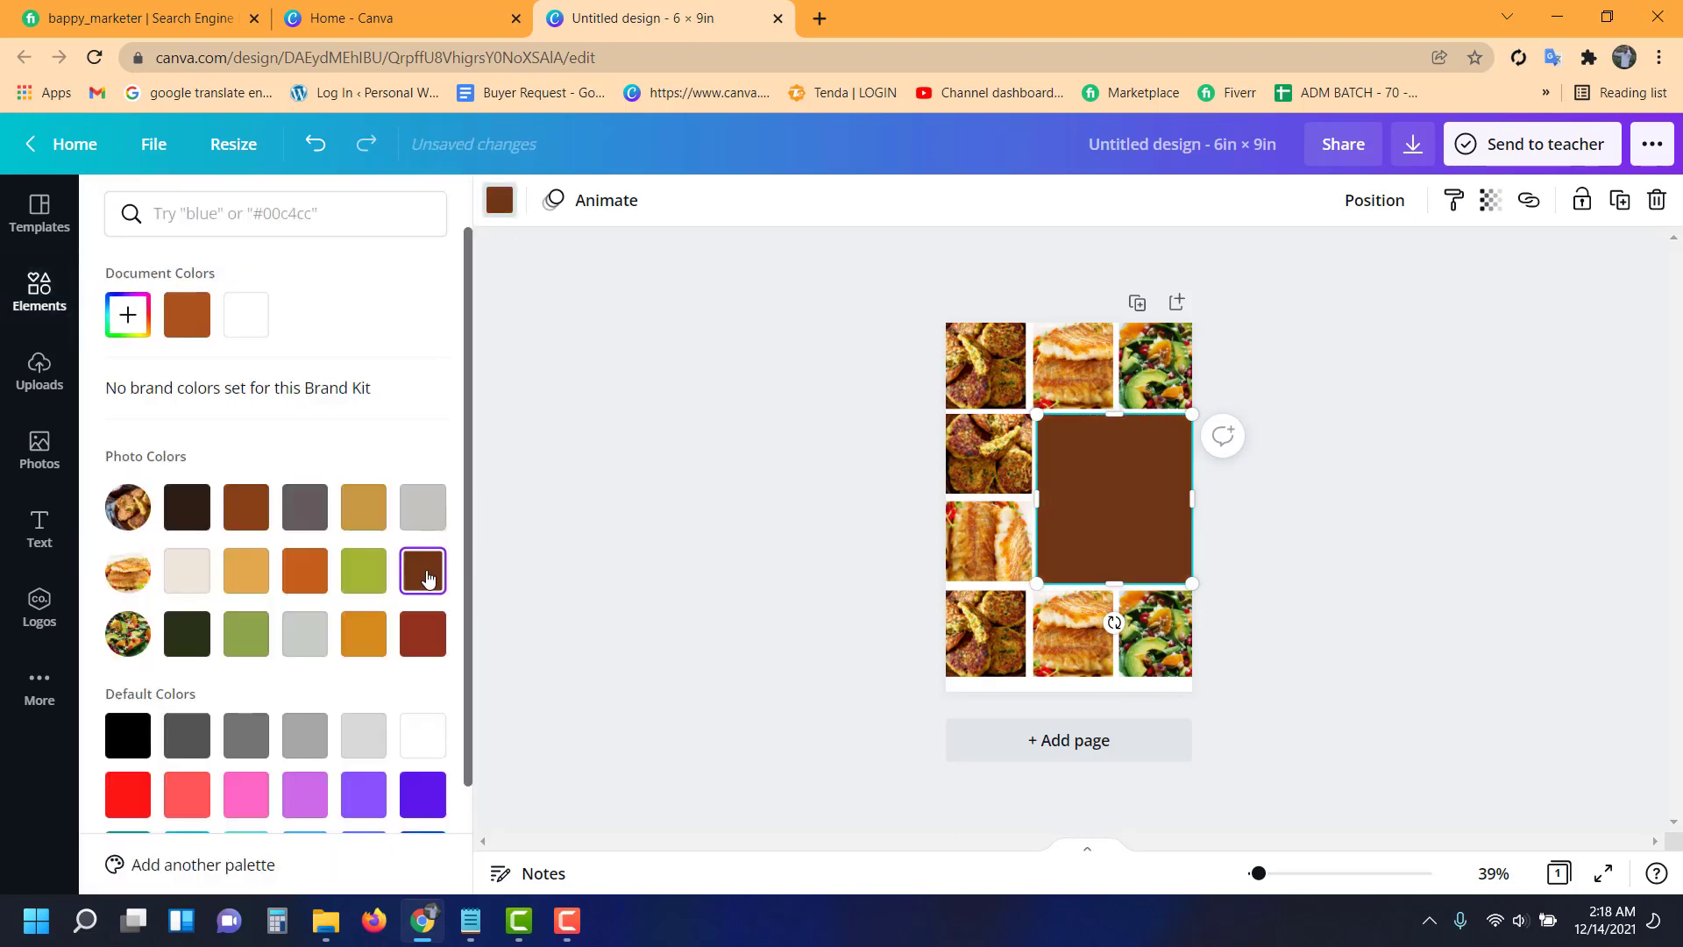
left_click(784, 523)
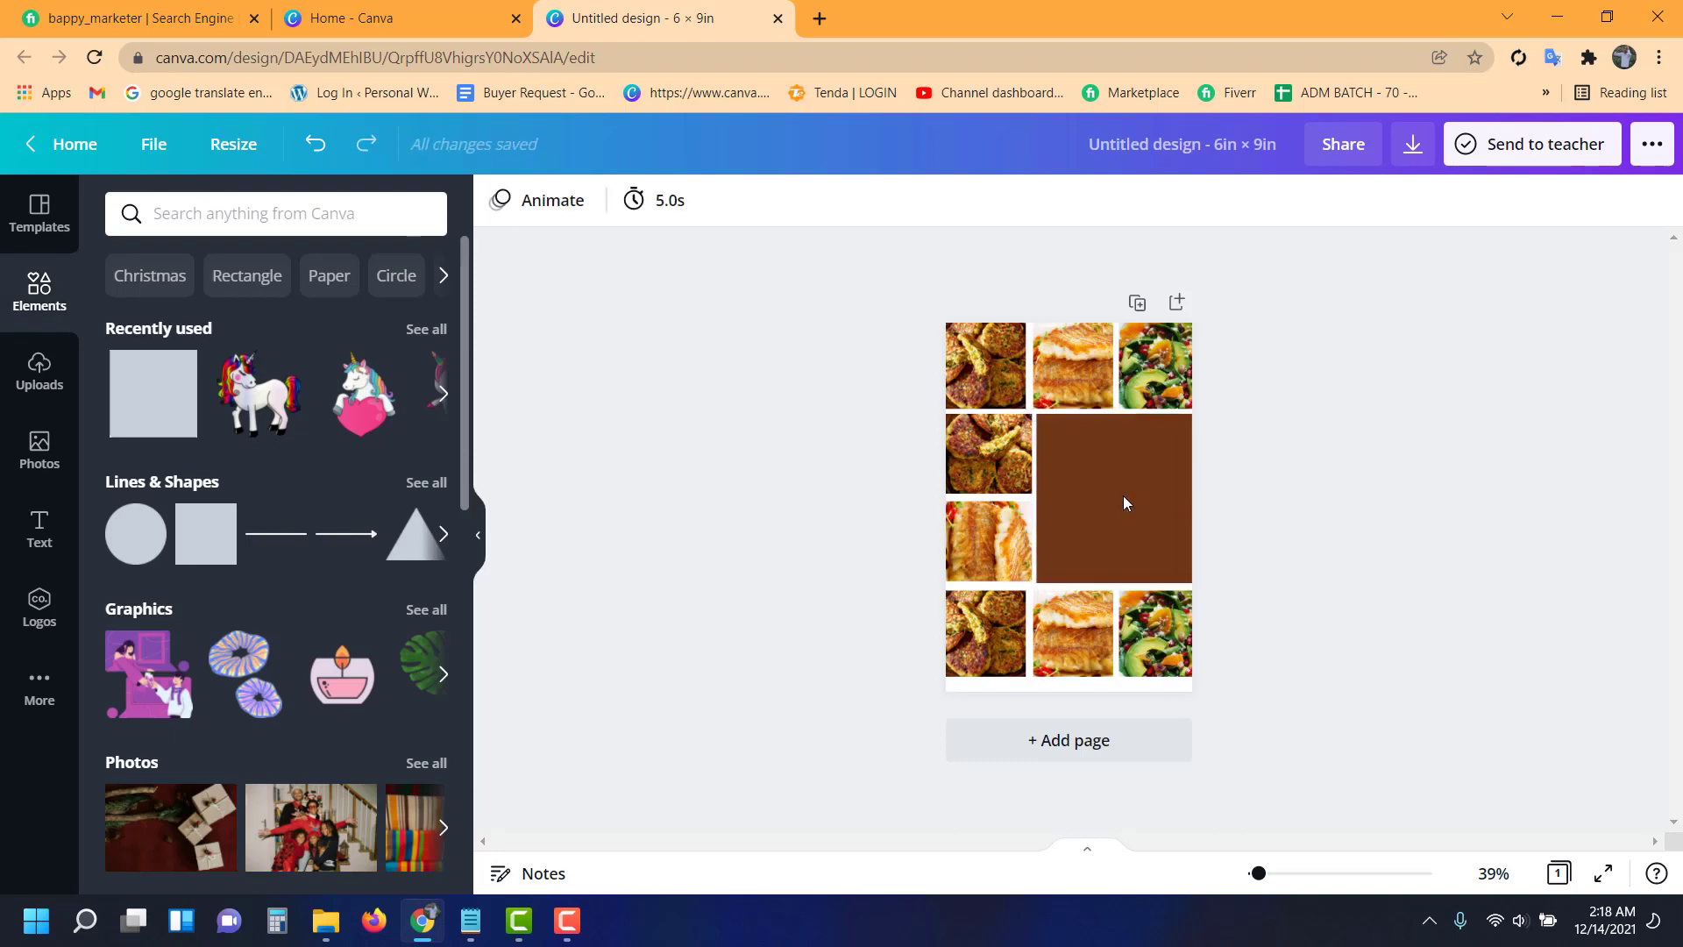
left_click_drag(1123, 496, 1254, 454)
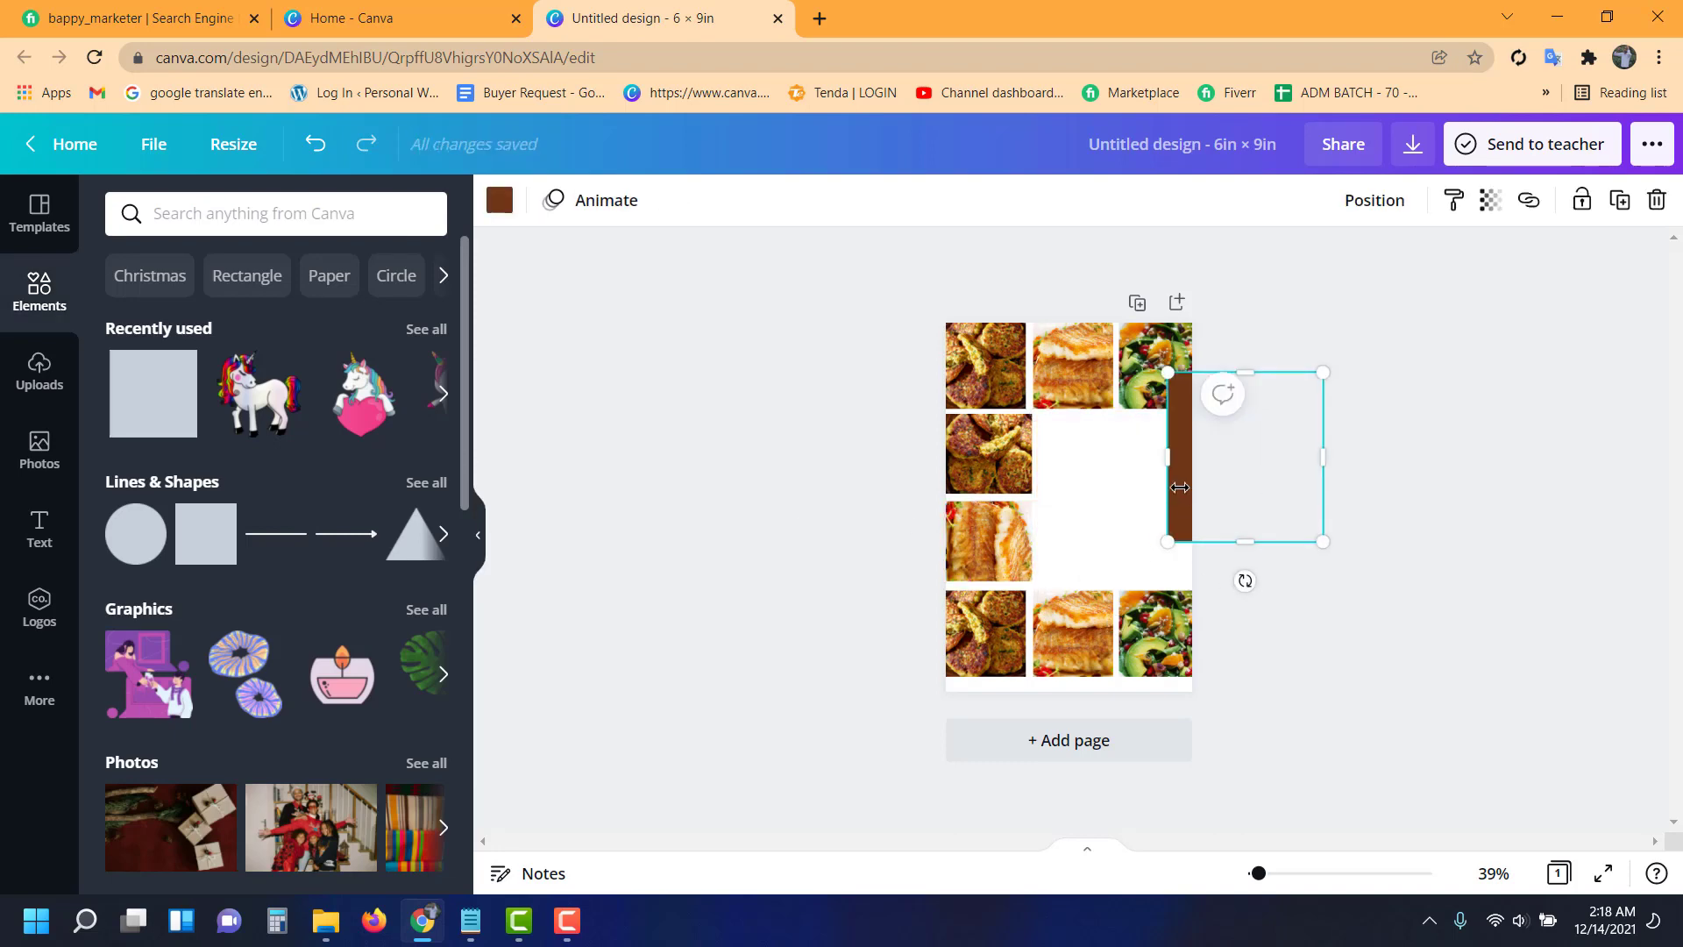
key("ctrl+z")
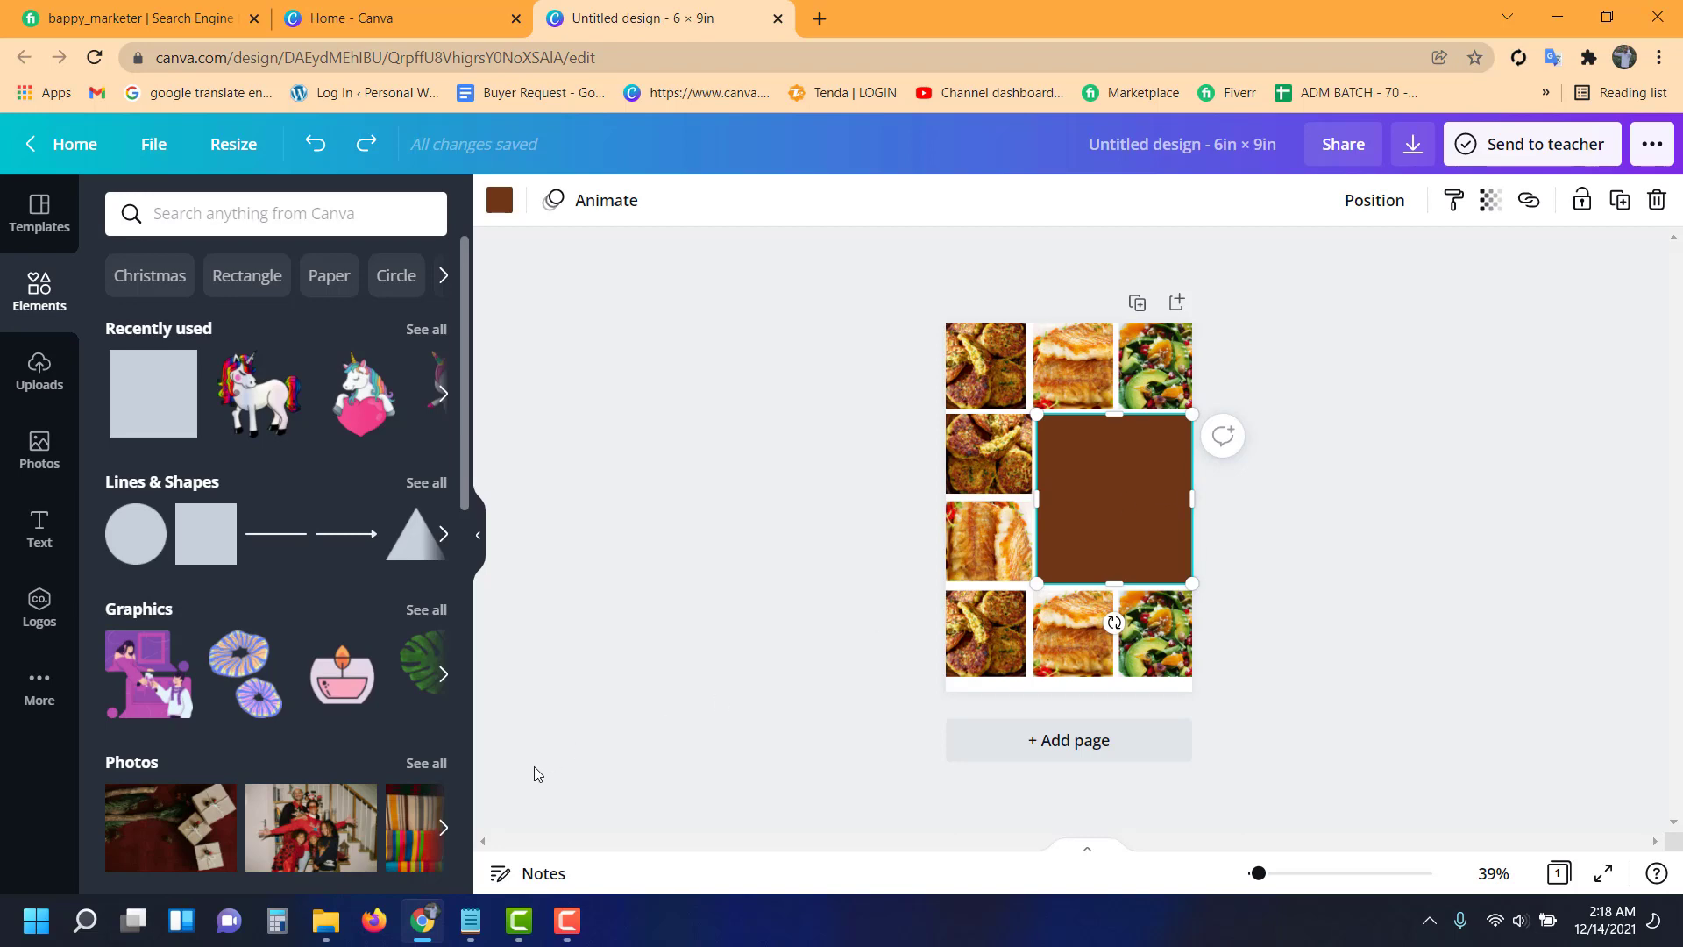
left_click_drag(471, 927, 519, 927)
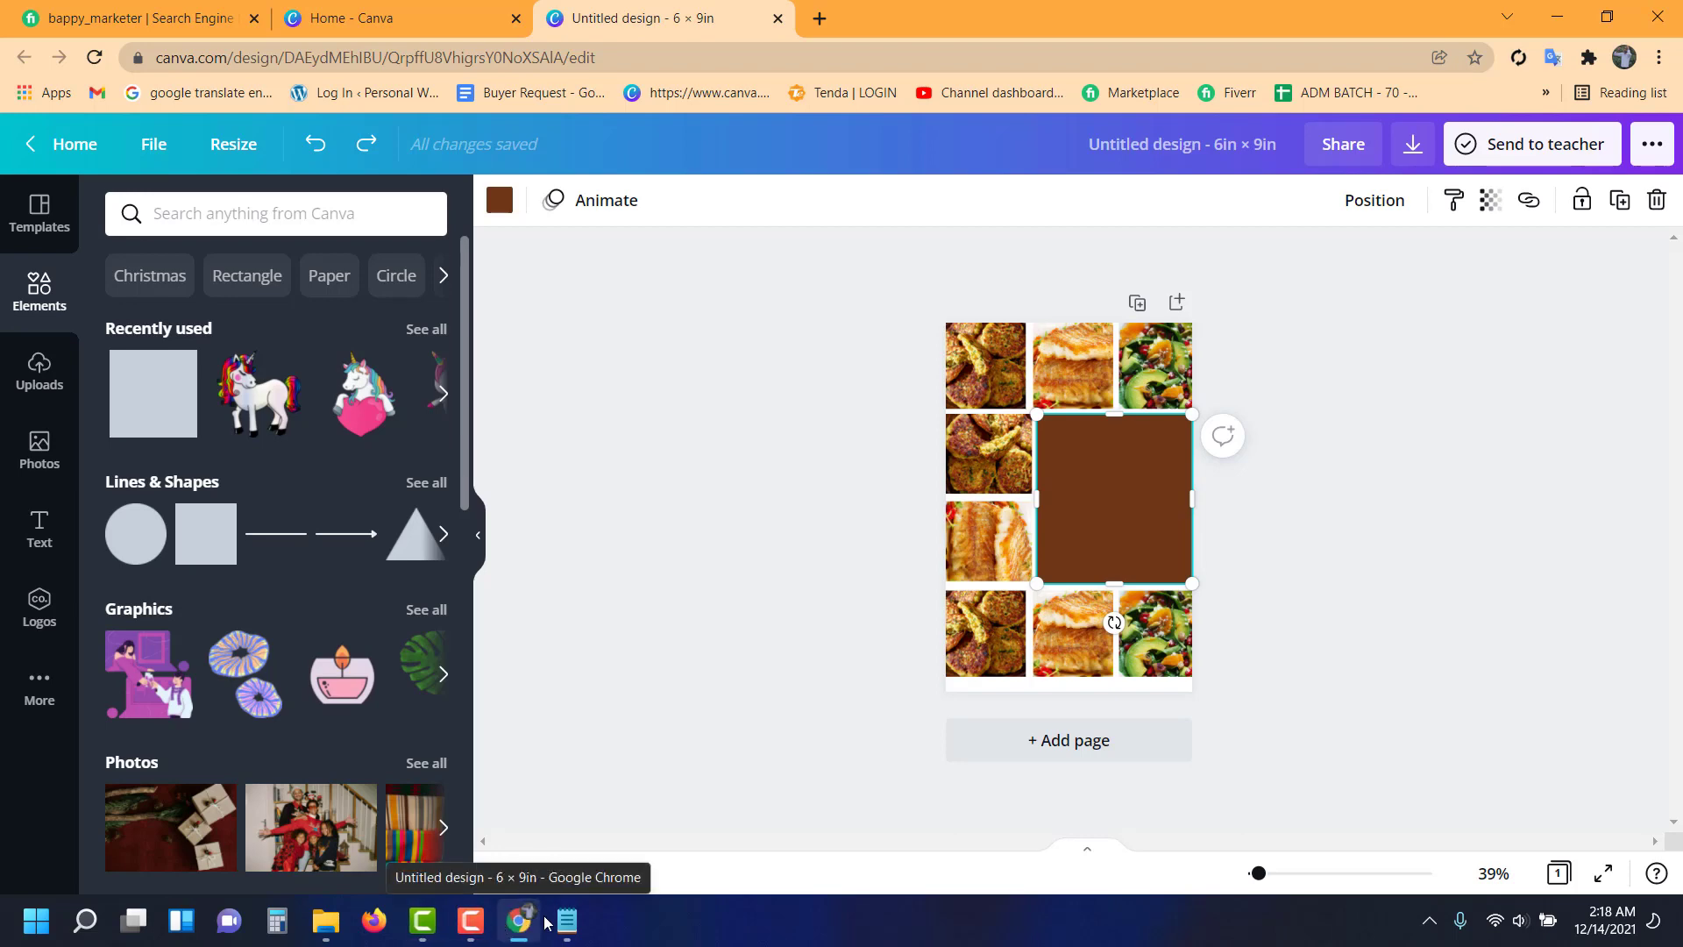
left_click(567, 921)
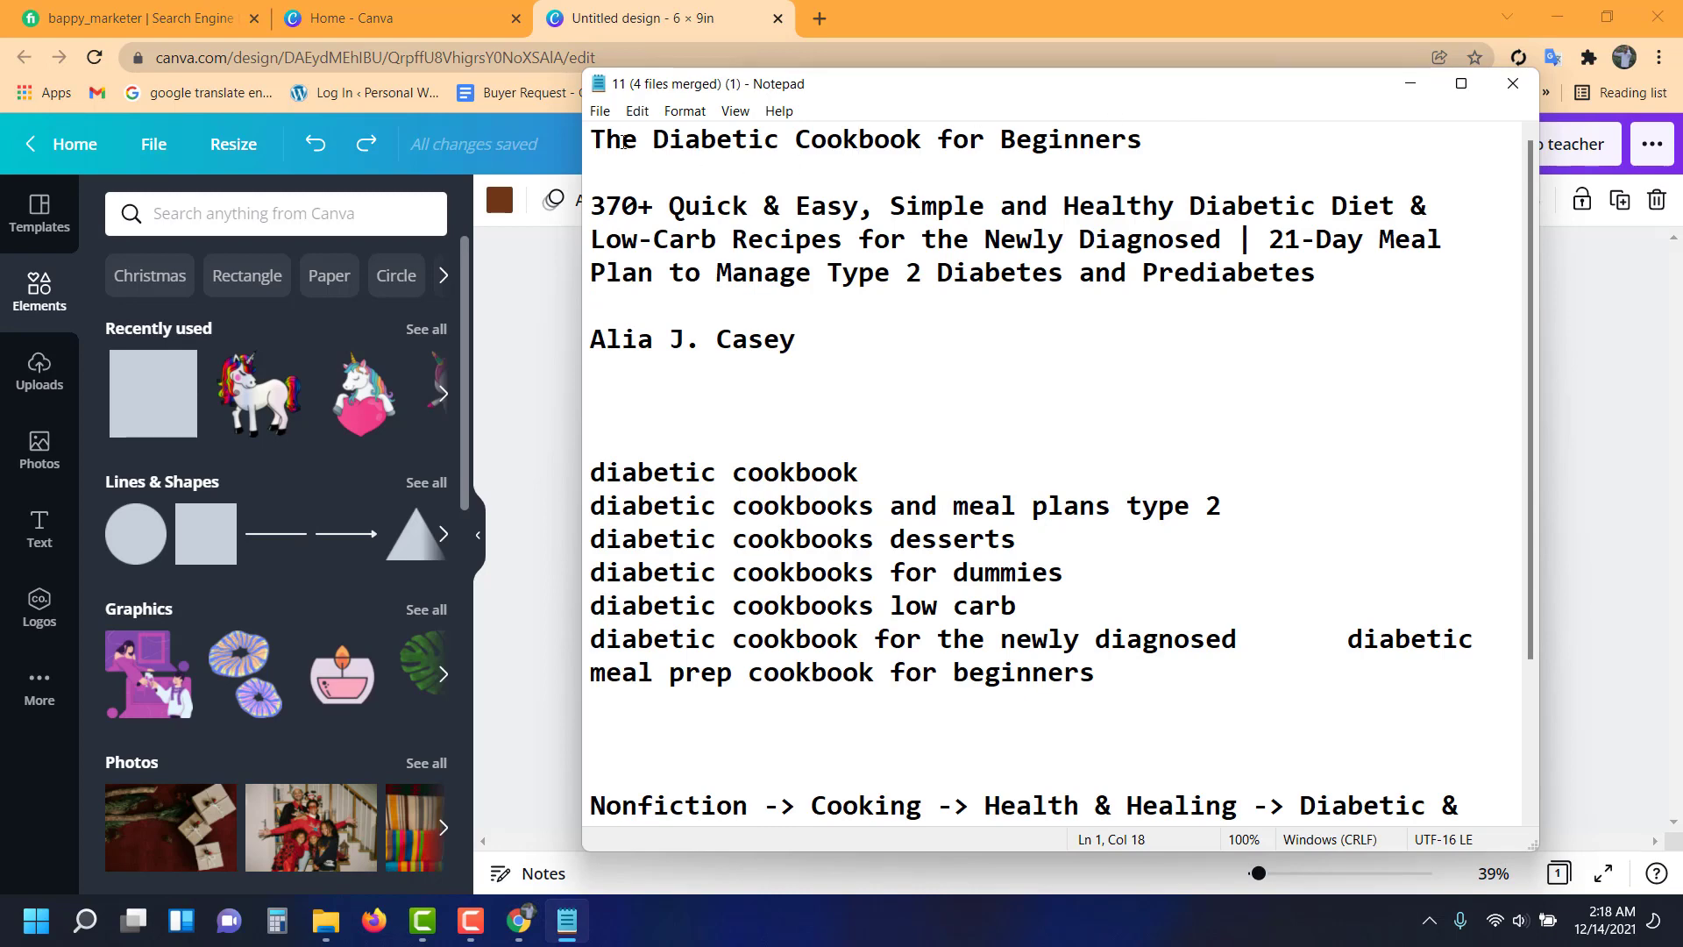
left_click_drag(649, 140, 579, 145)
key("ctrl+c")
left_click(556, 237)
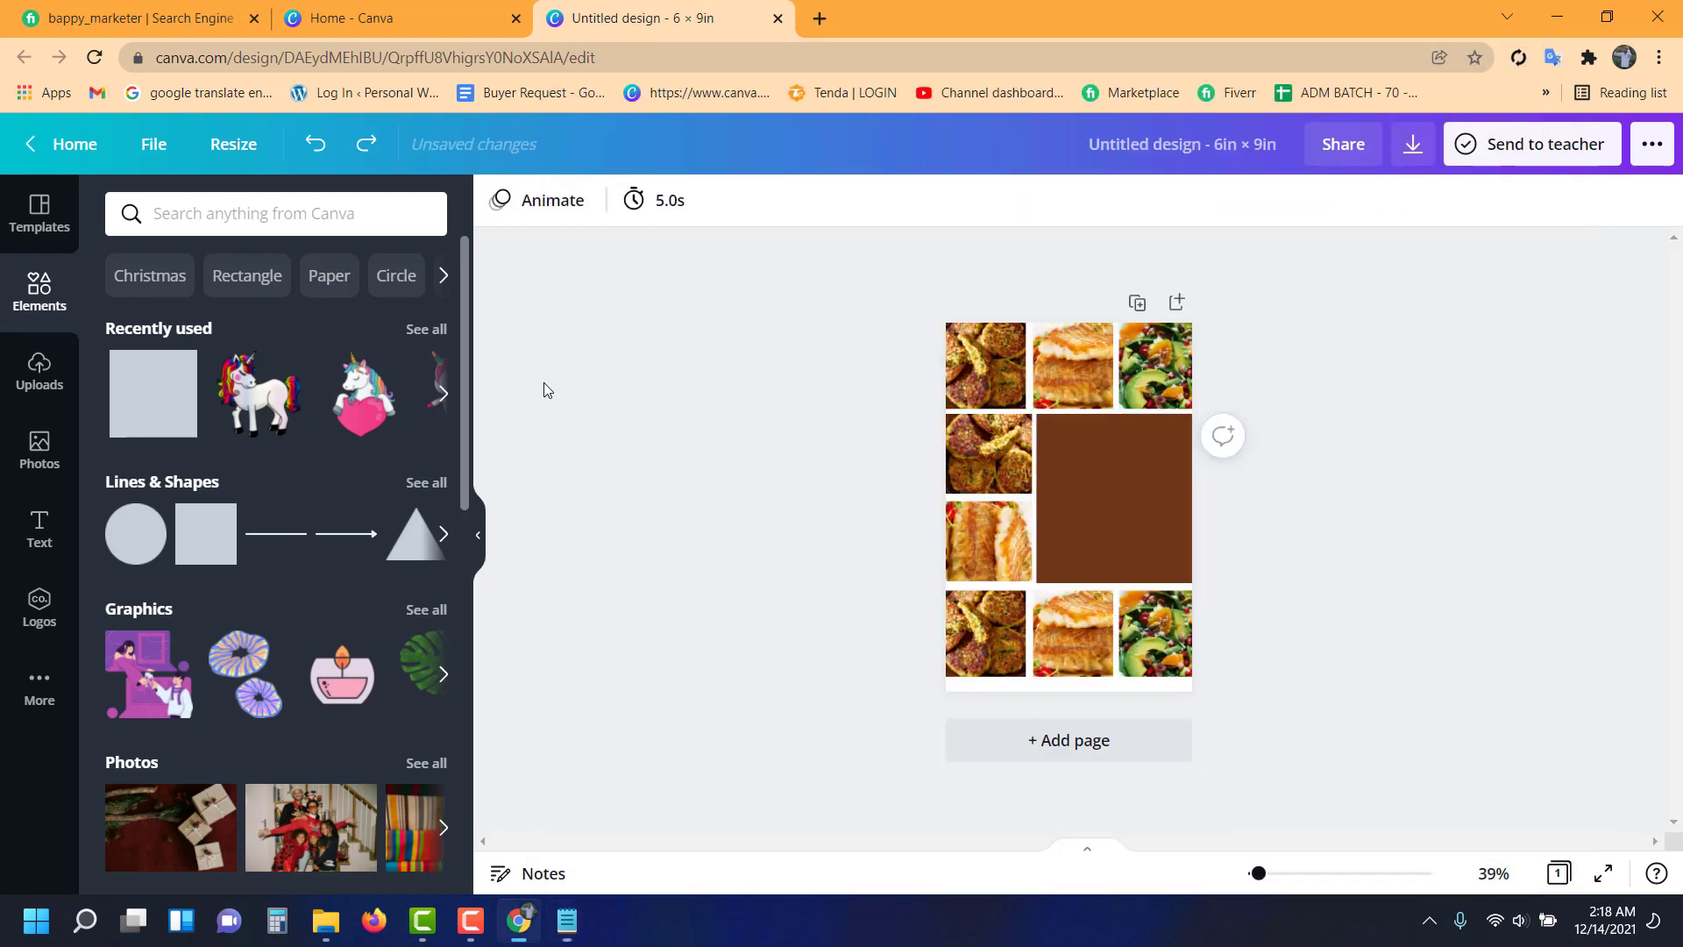
left_click(1104, 488)
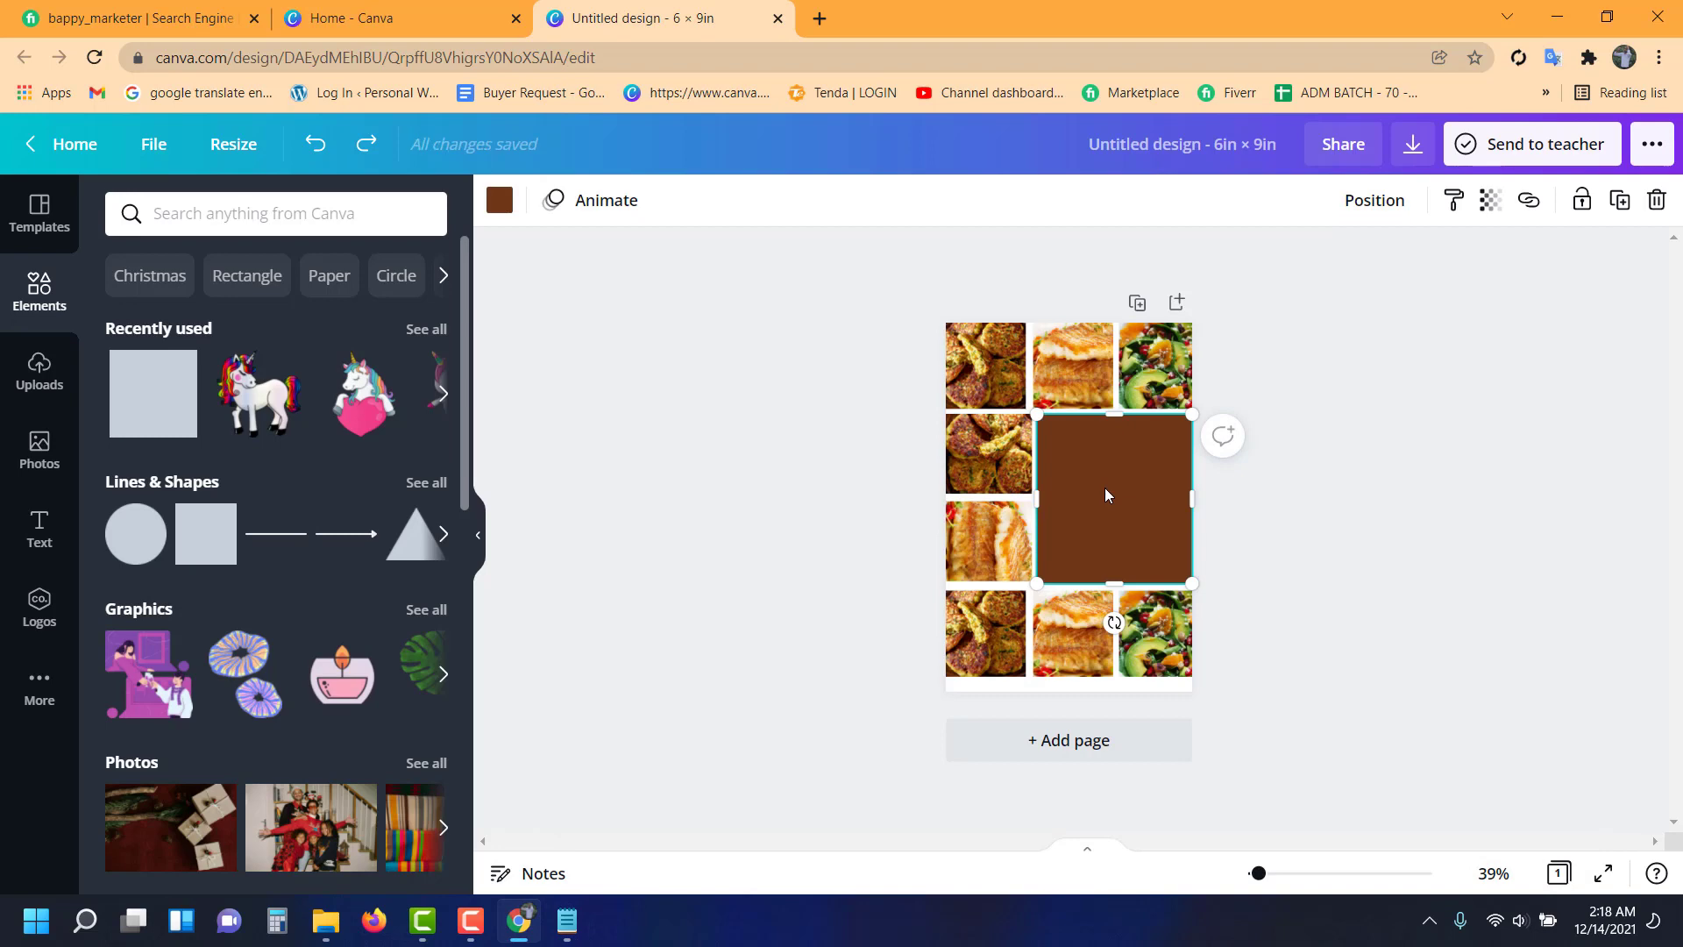
- Paste 'The', enlarge it to size 27.3, and place it at the panel's top
key("ctrl+v")
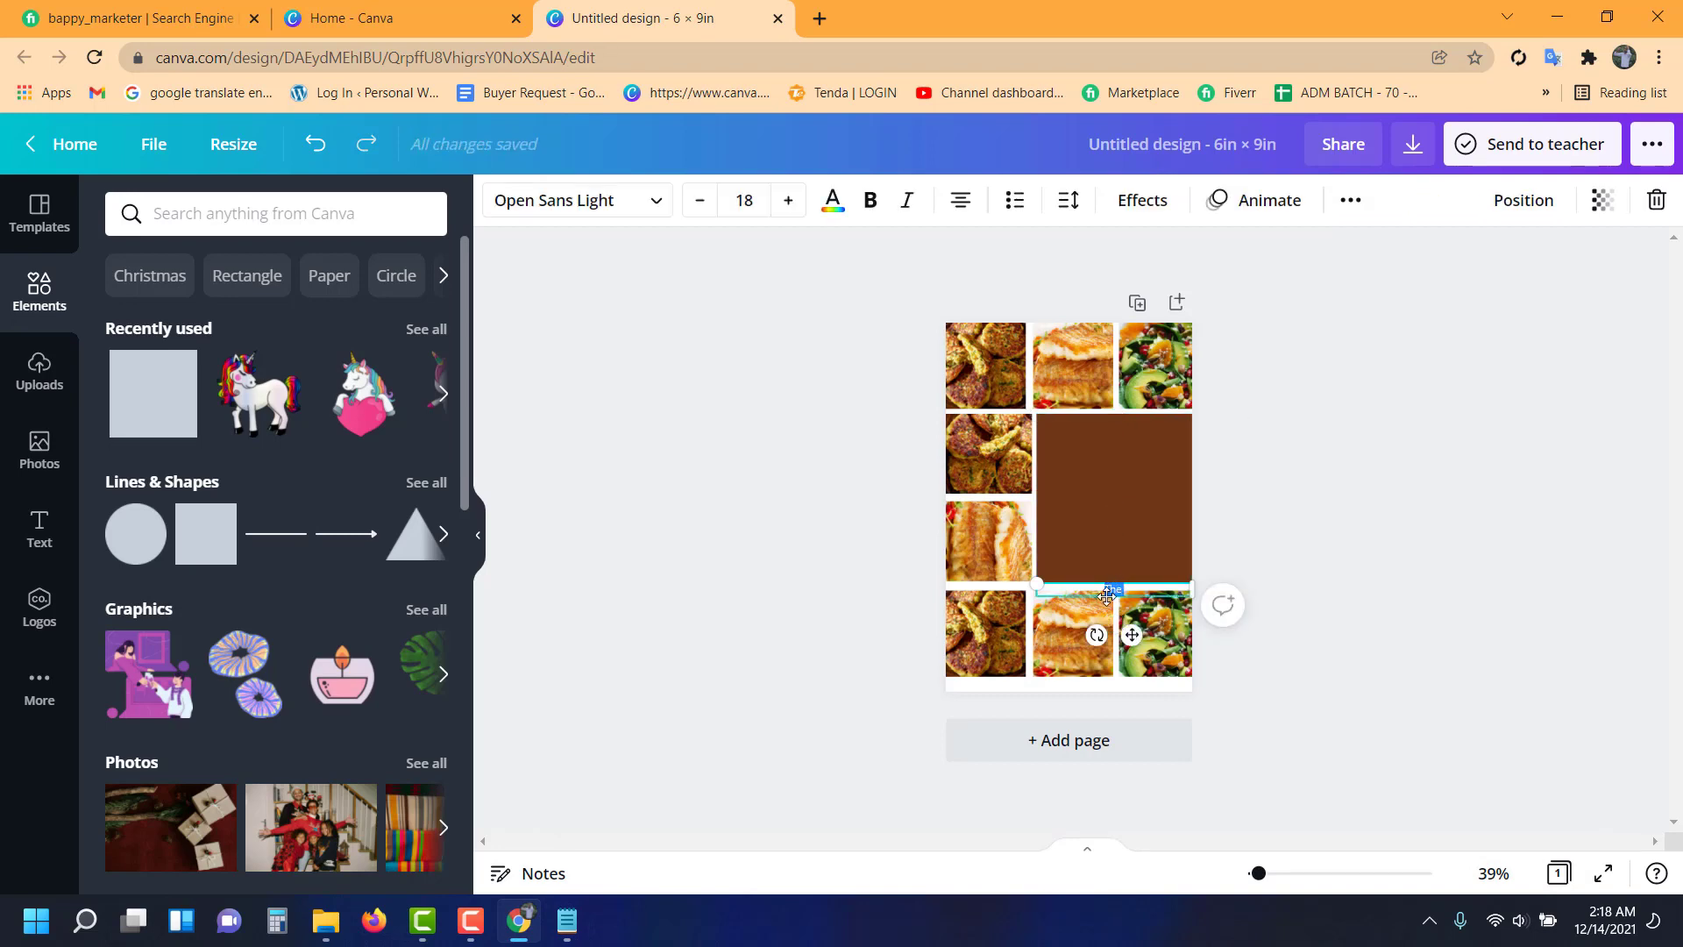
left_click_drag(1130, 631, 1119, 541)
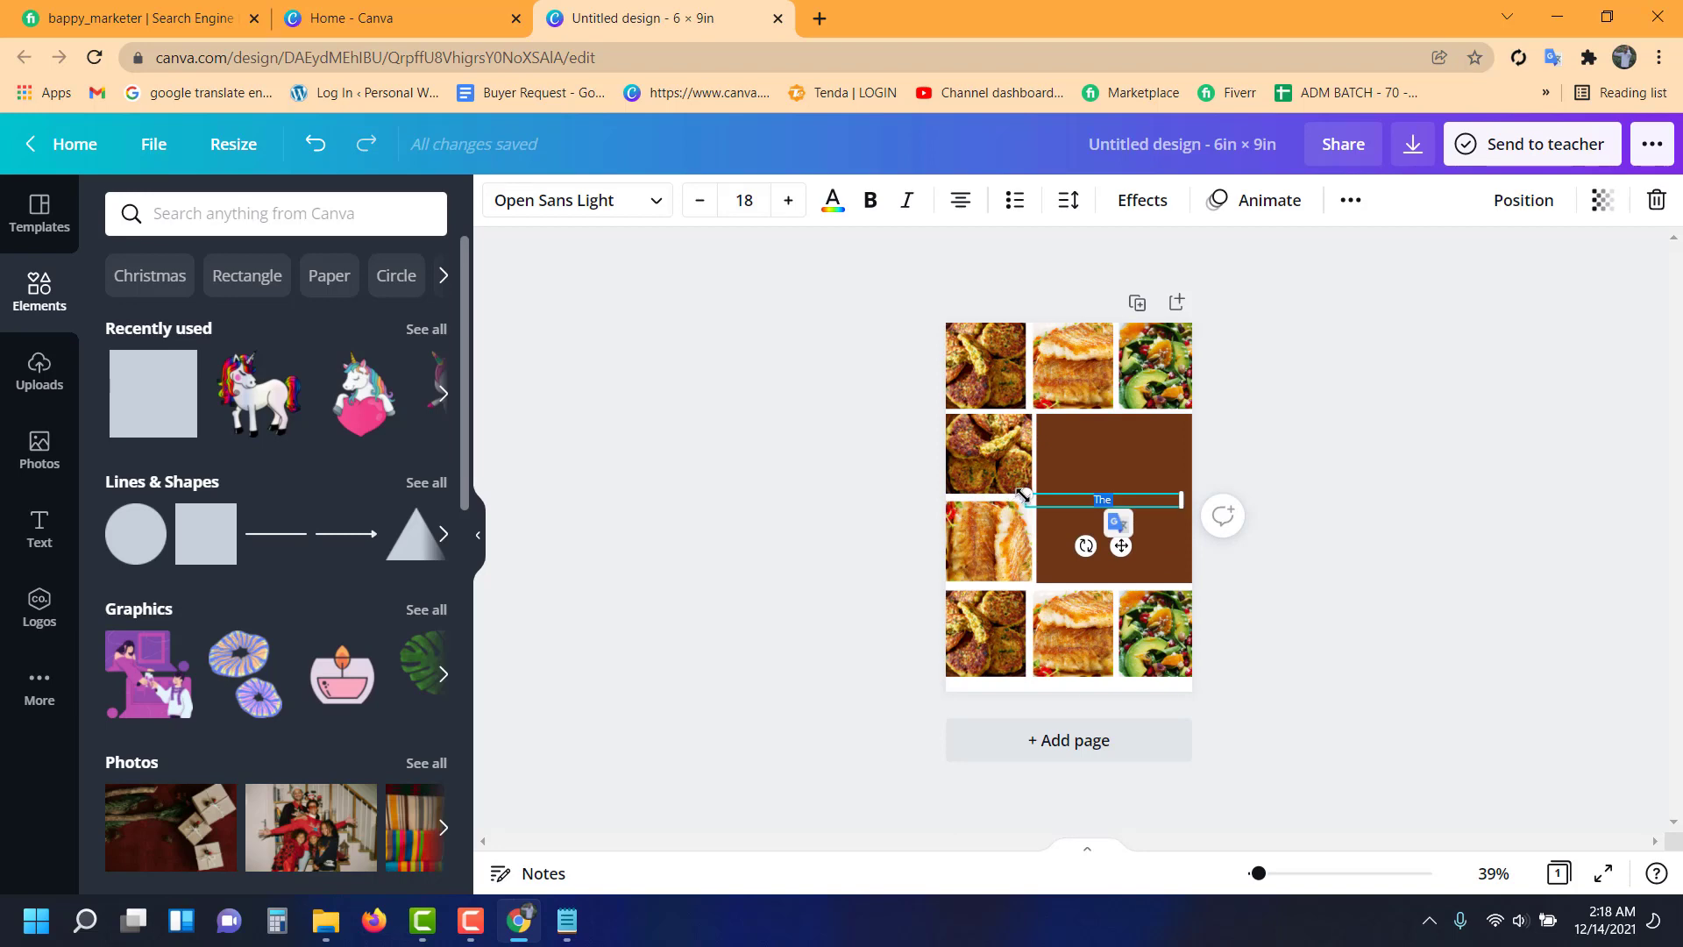
left_click_drag(1022, 495, 945, 487)
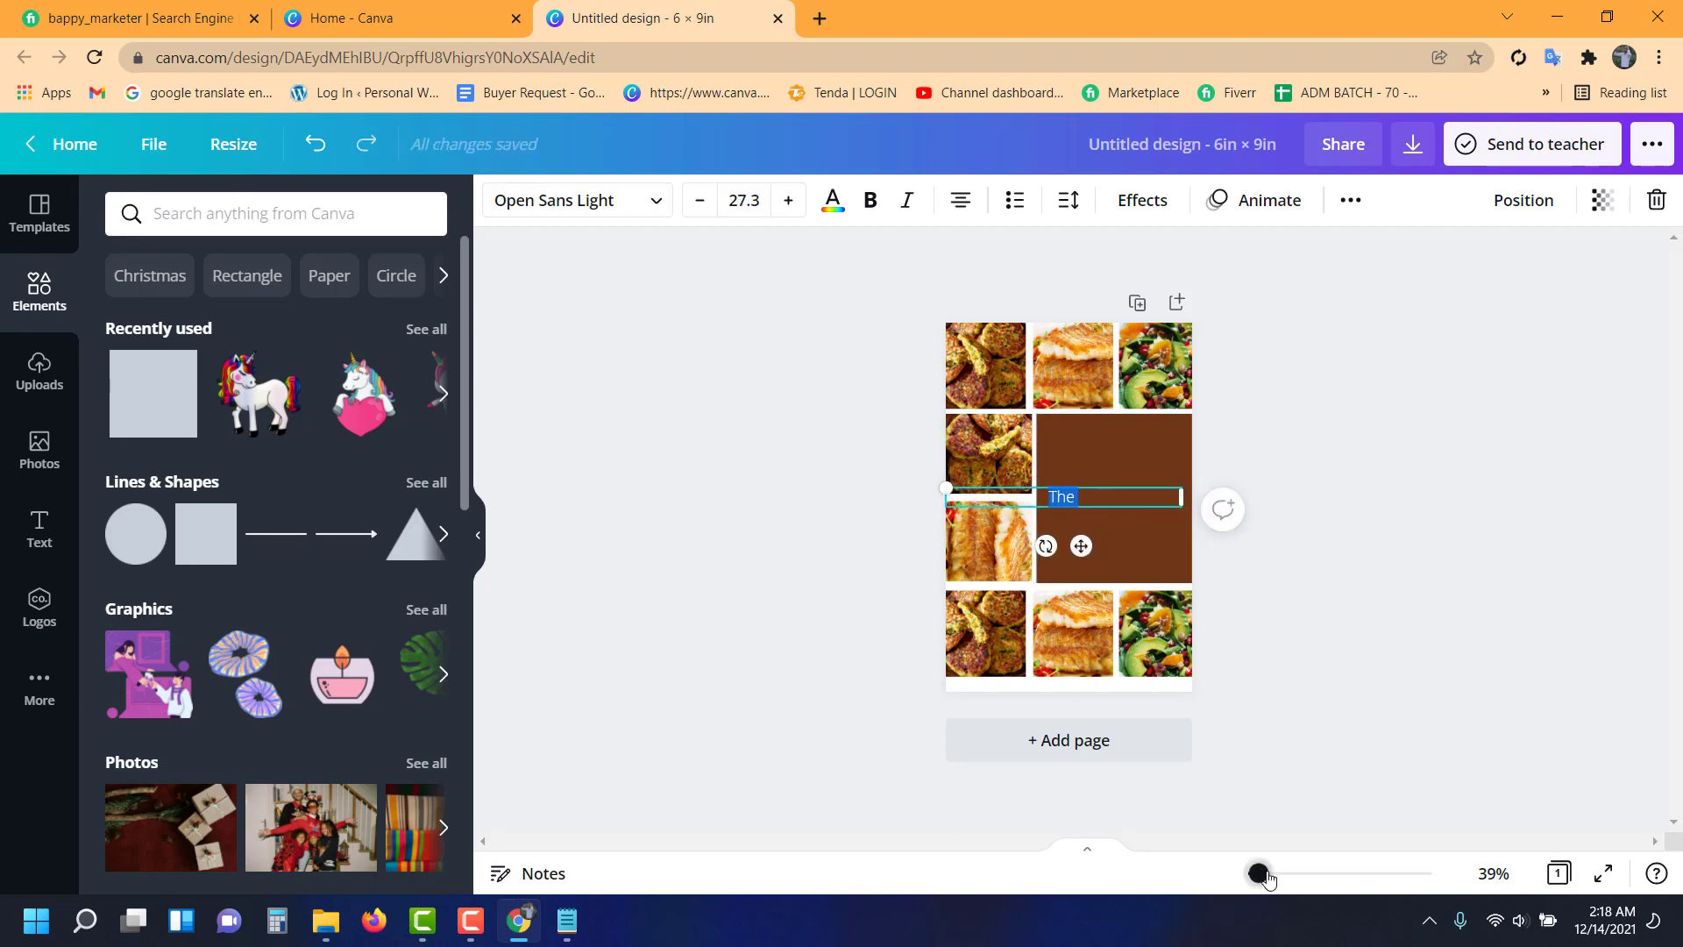
left_click_drag(1266, 878, 1281, 874)
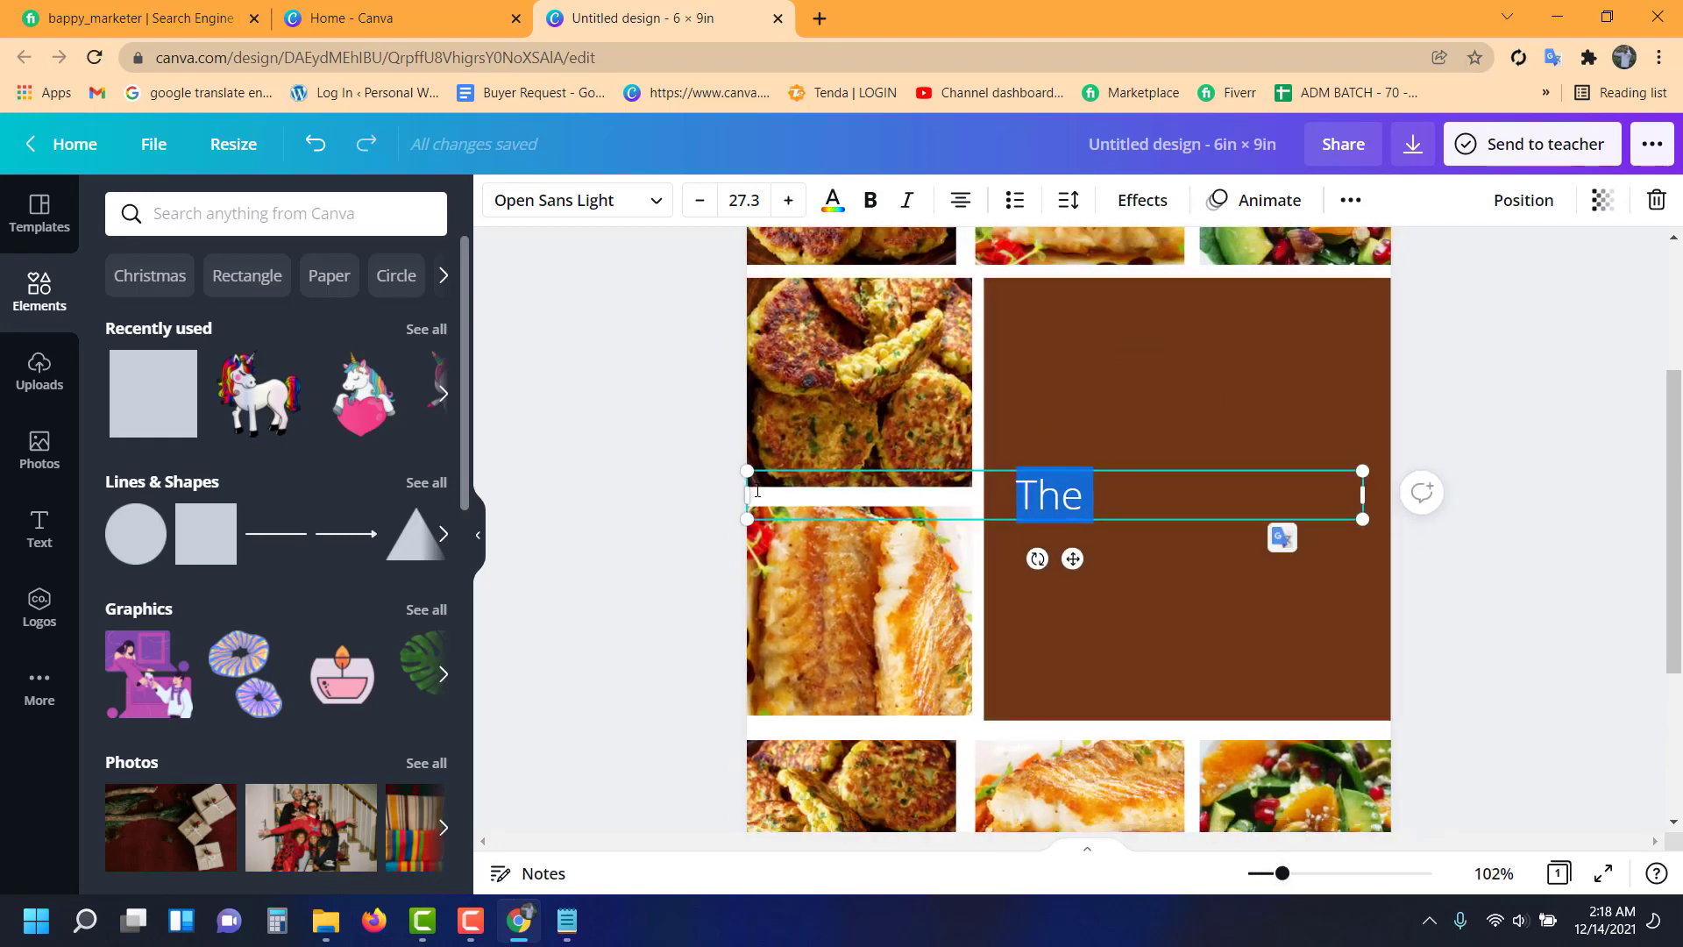
left_click_drag(739, 490, 1319, 556)
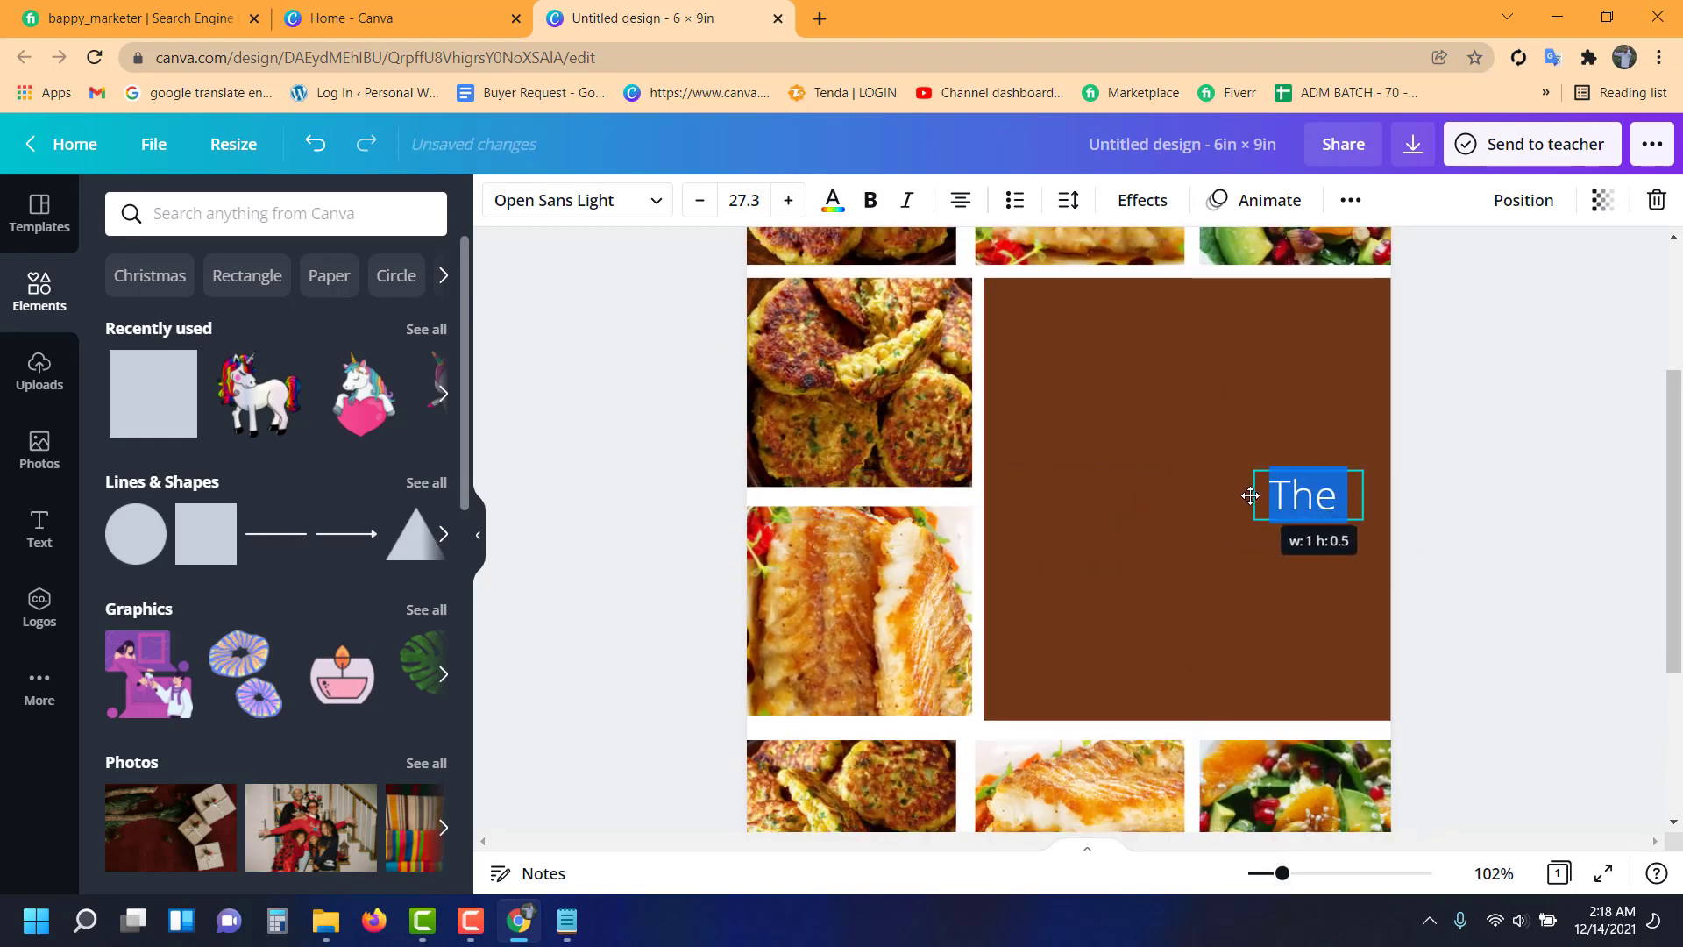
left_click_drag(1163, 383, 1181, 377)
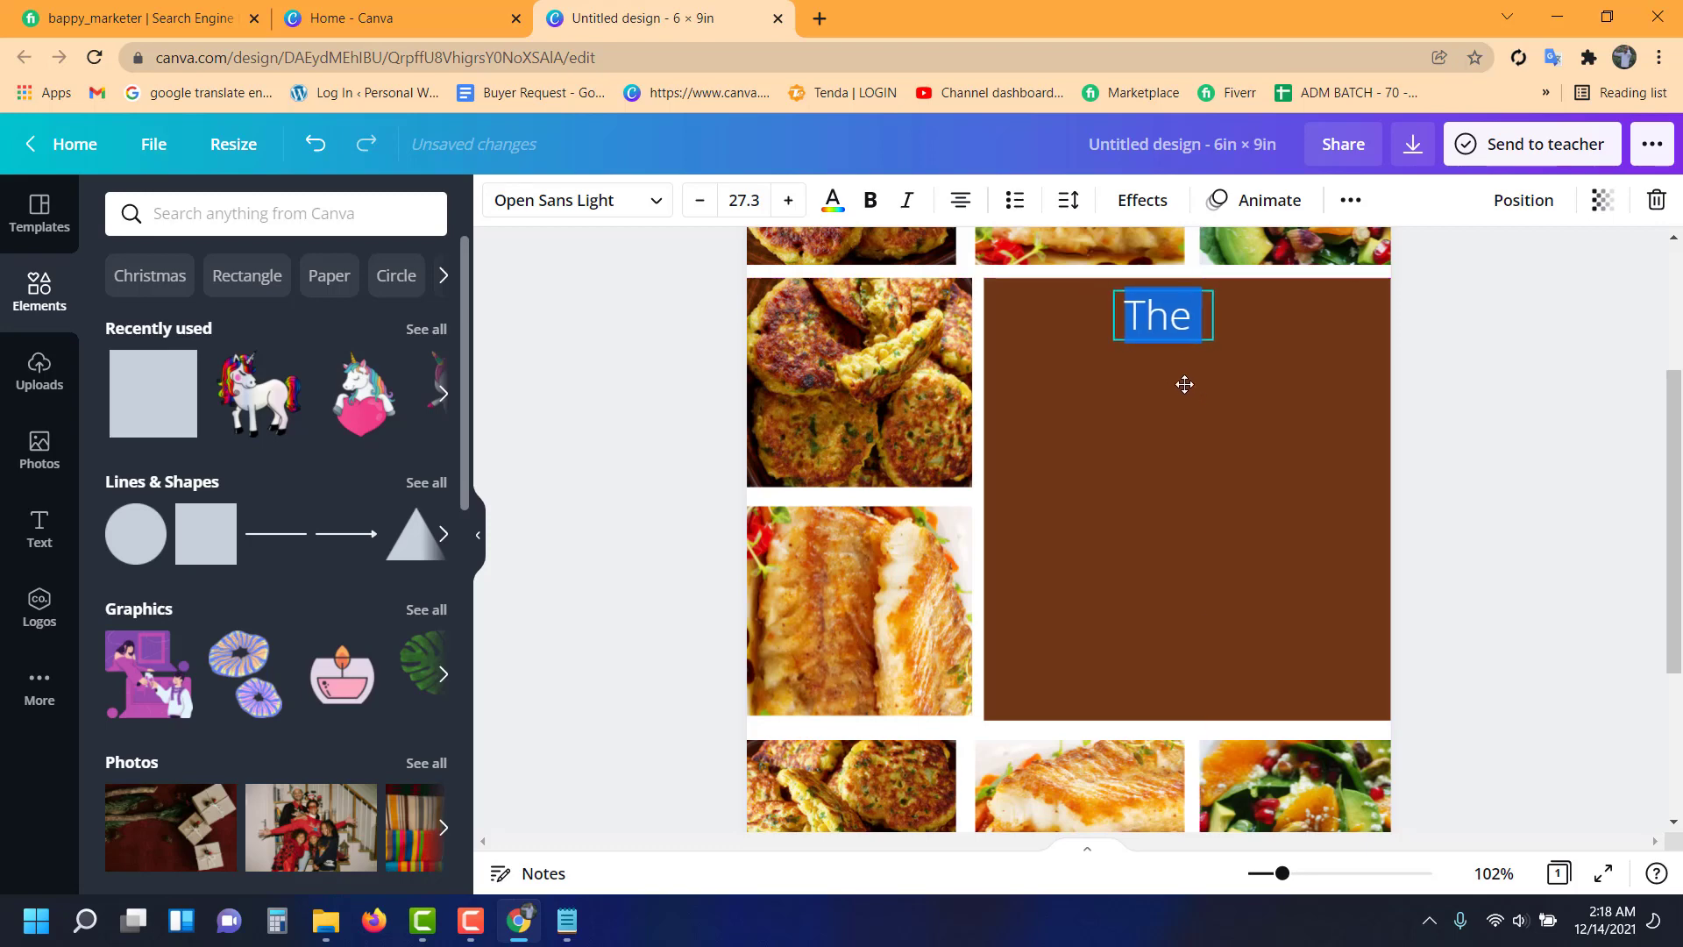
- Copy the word 'Diabetic' from the Notepad notes and paste it onto the cover
left_click(568, 919)
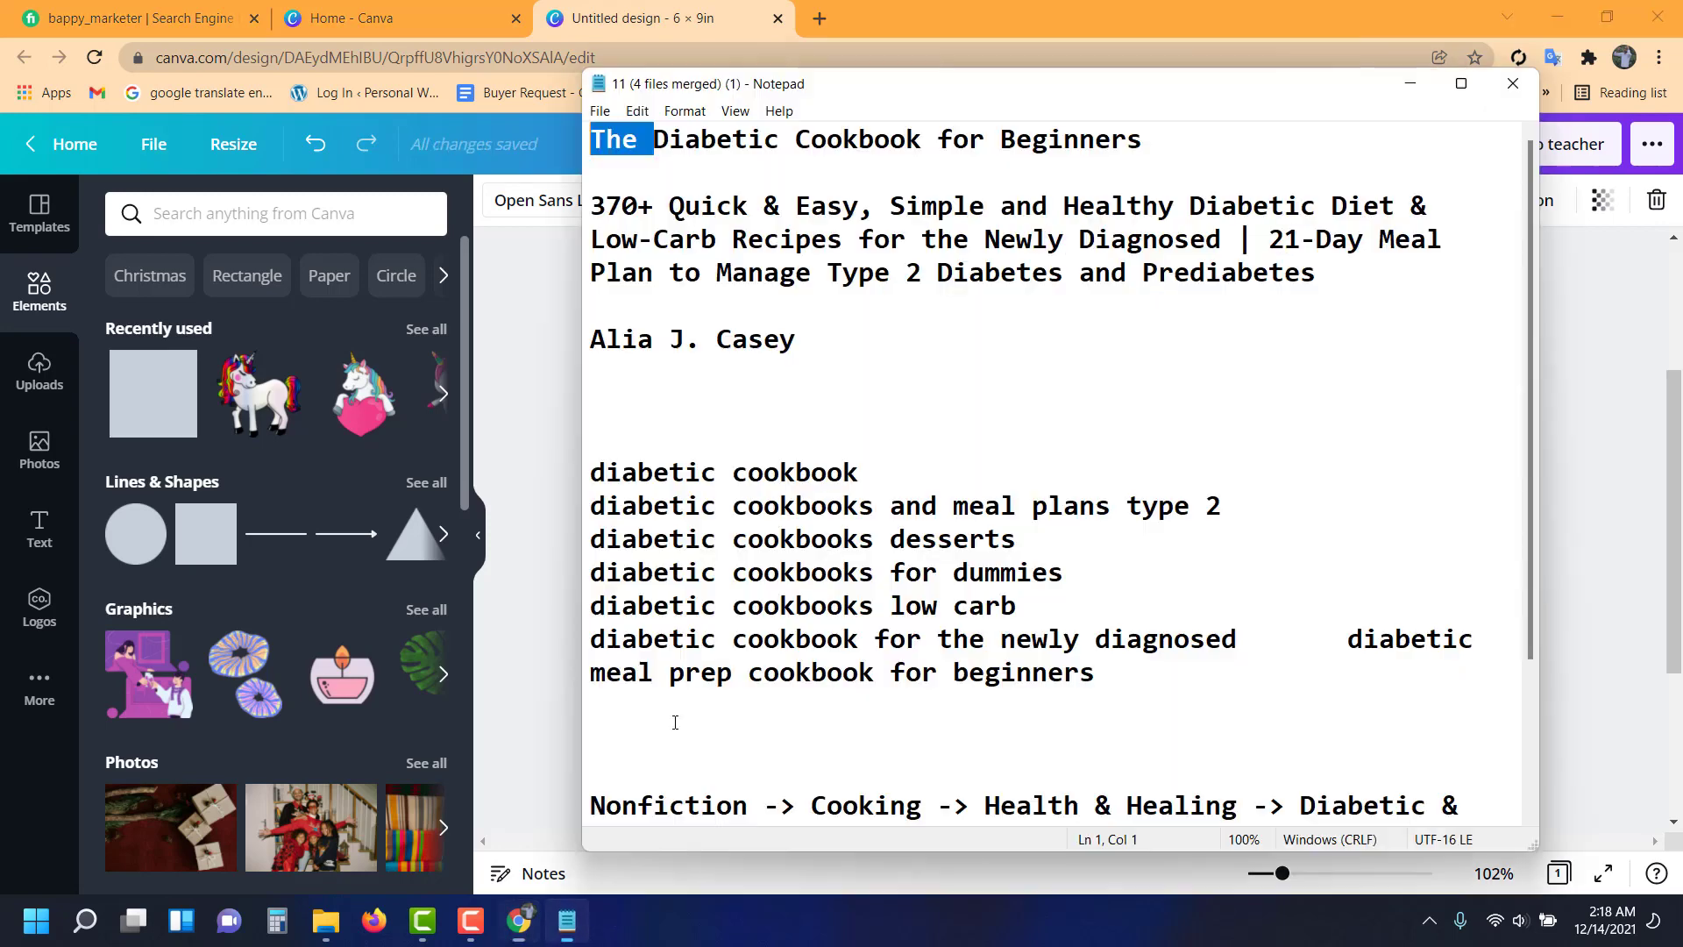
left_click_drag(765, 138, 645, 147)
key("ctrl+c")
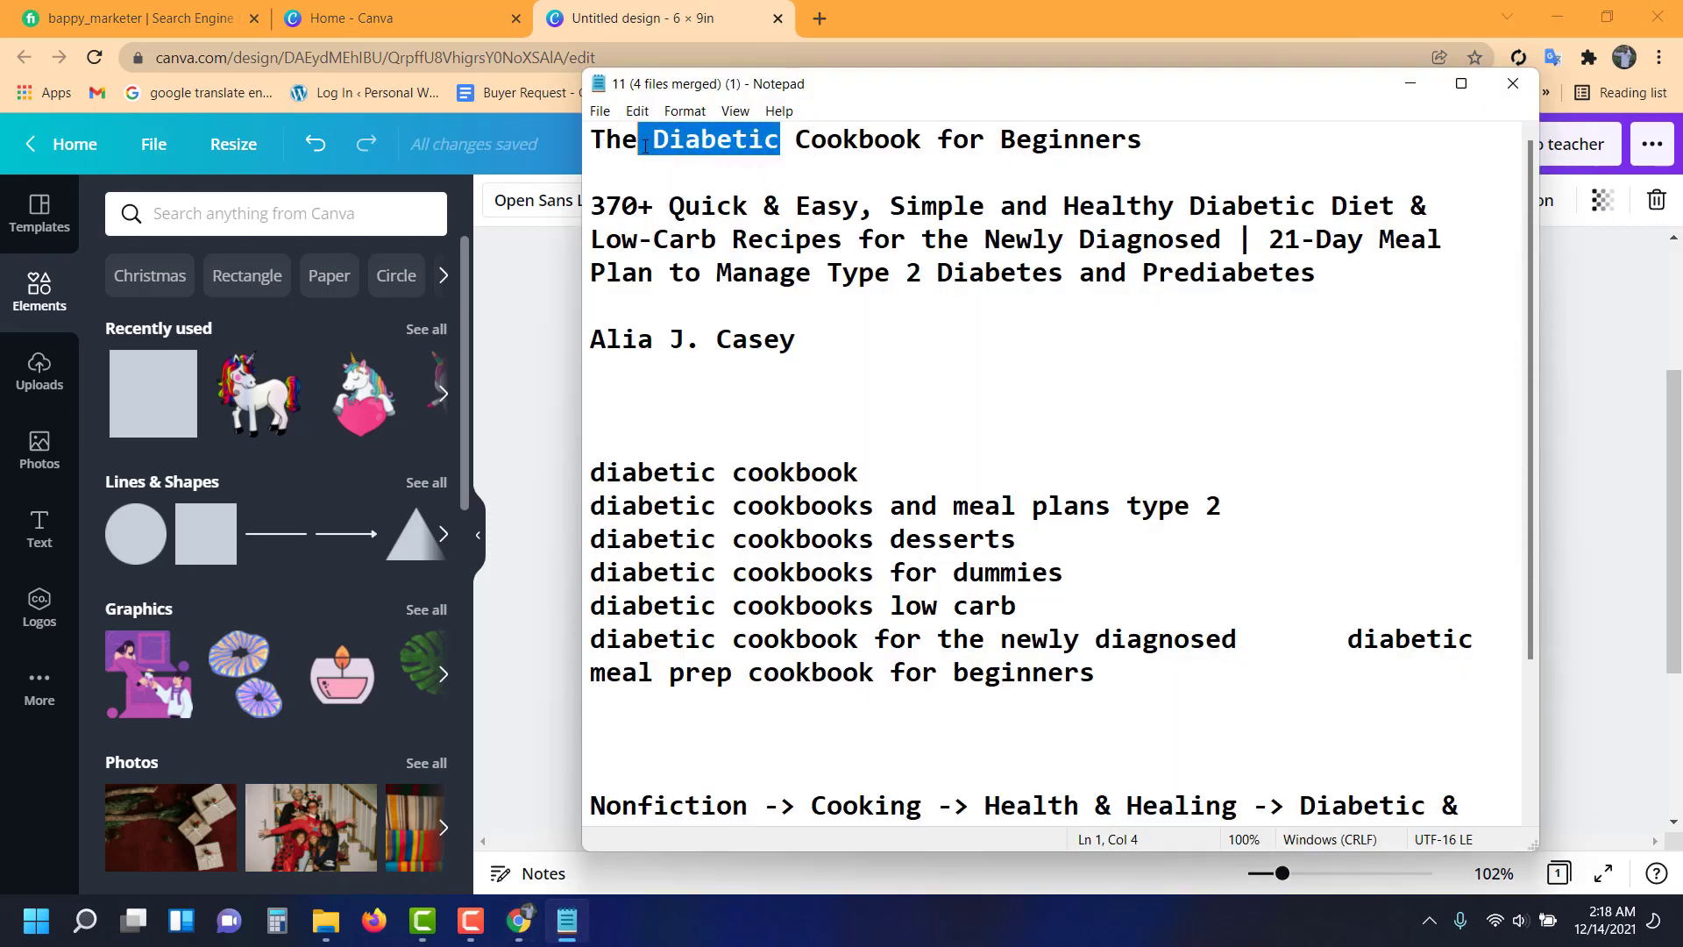
key("alt+Tab")
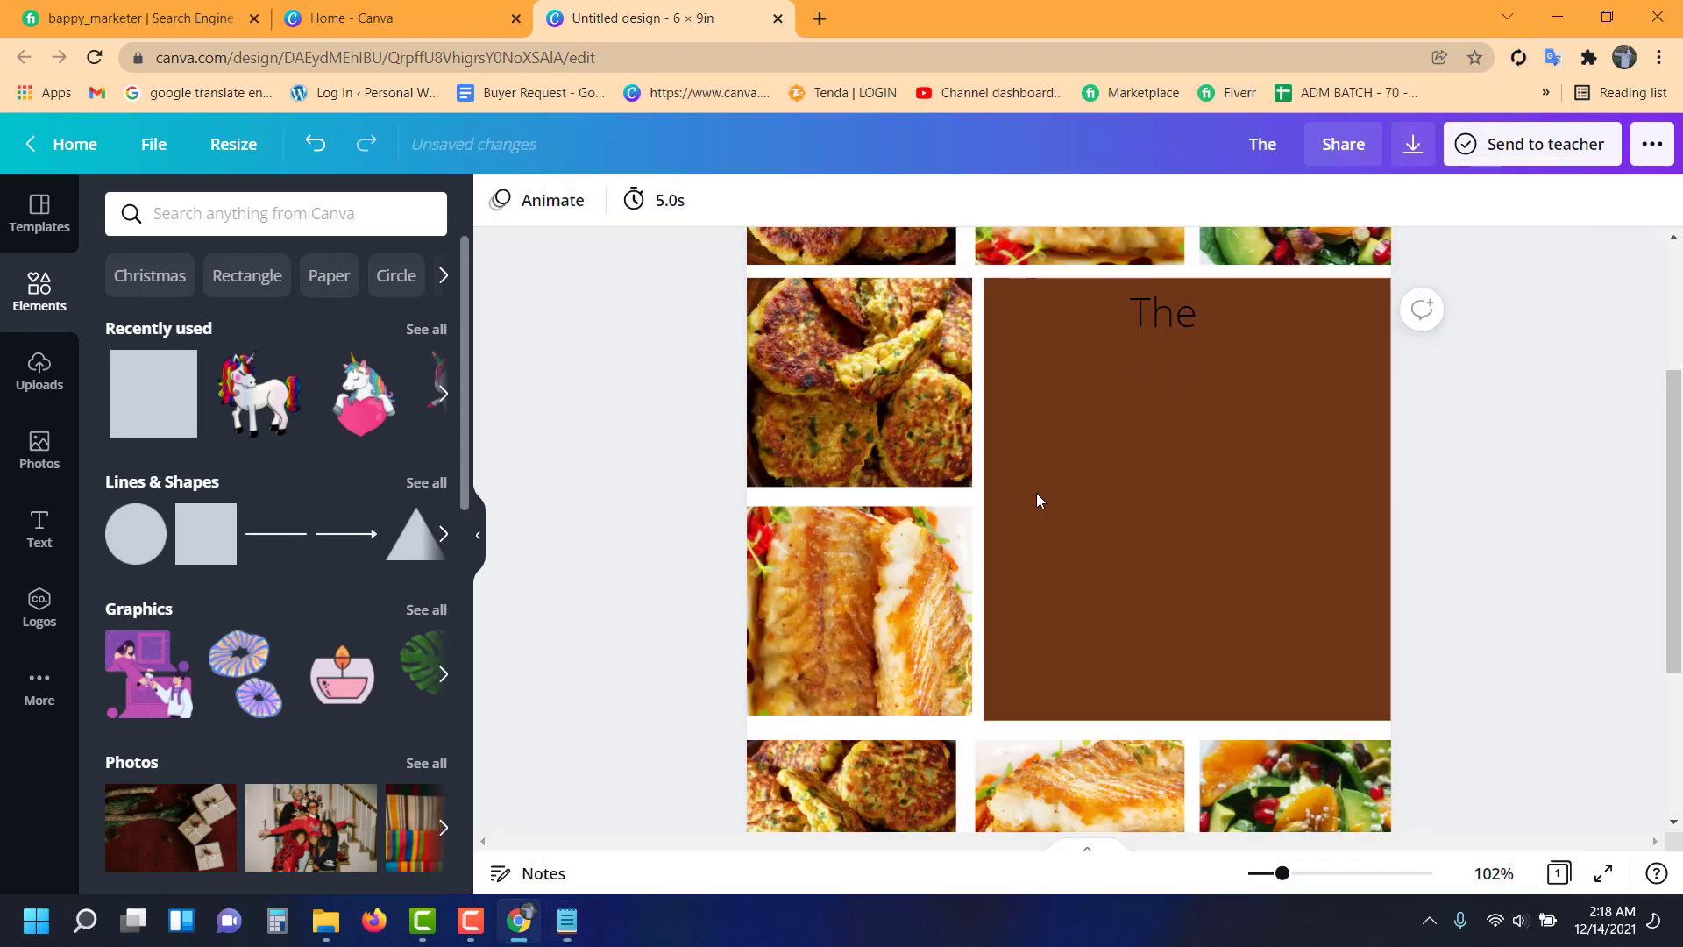
left_click(1049, 503)
key("ctrl+v")
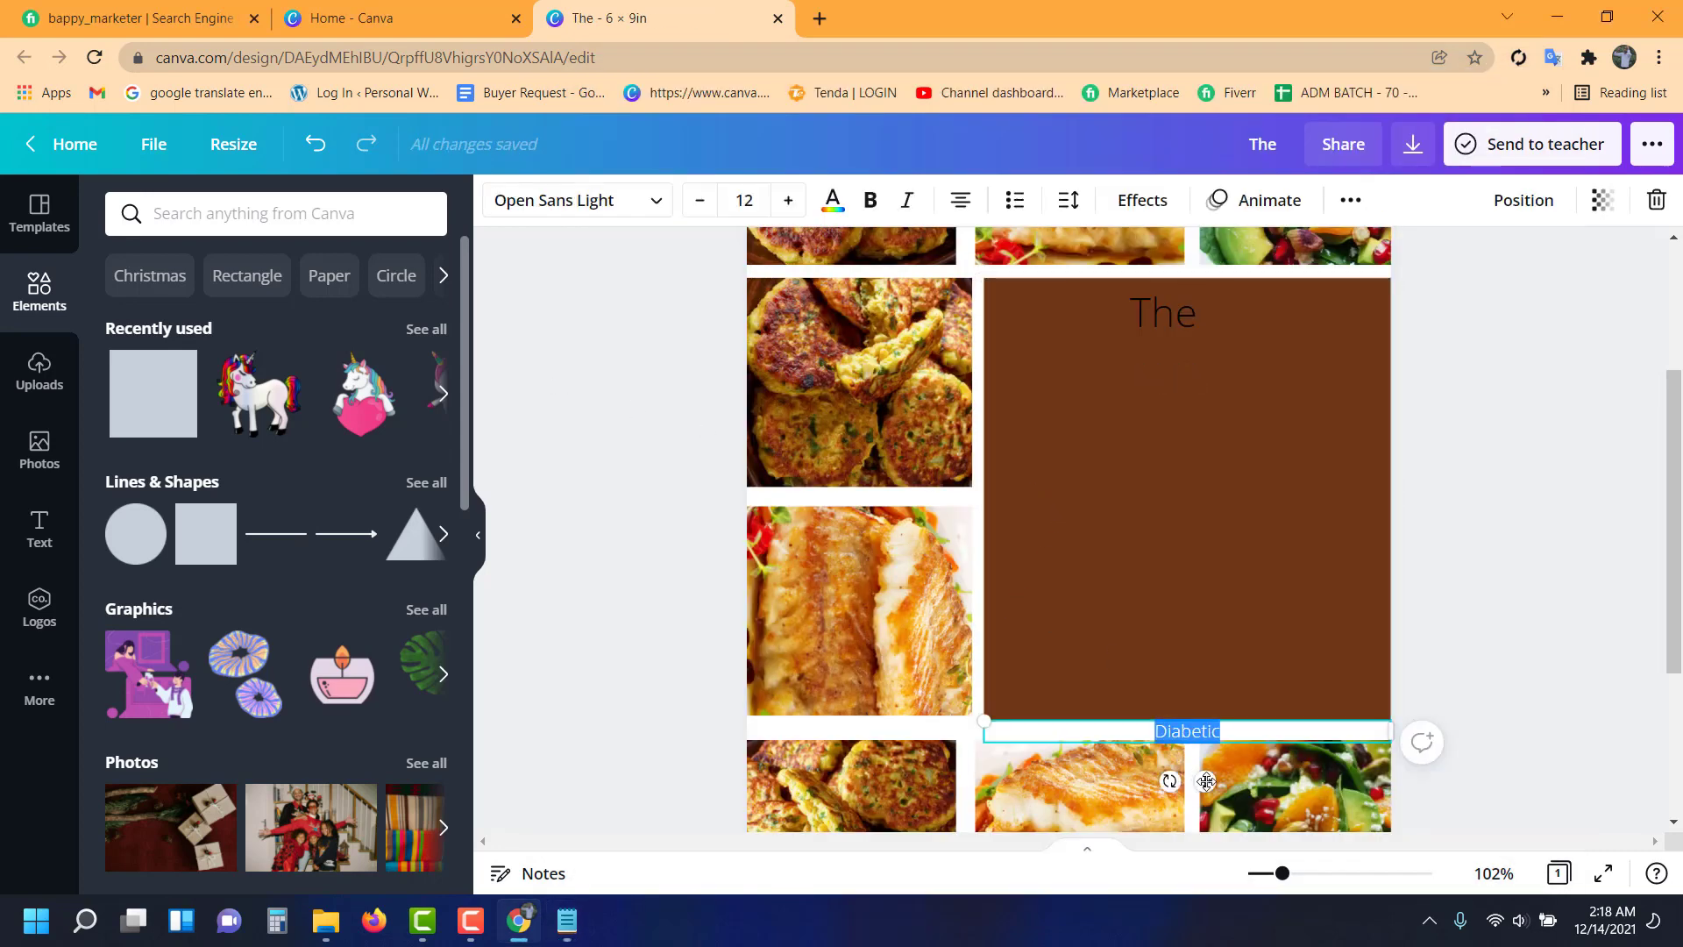
- Move 'Diabetic' just under 'The', narrow its box and enlarge it to about 24 pt
left_click_drag(1206, 780, 1204, 380)
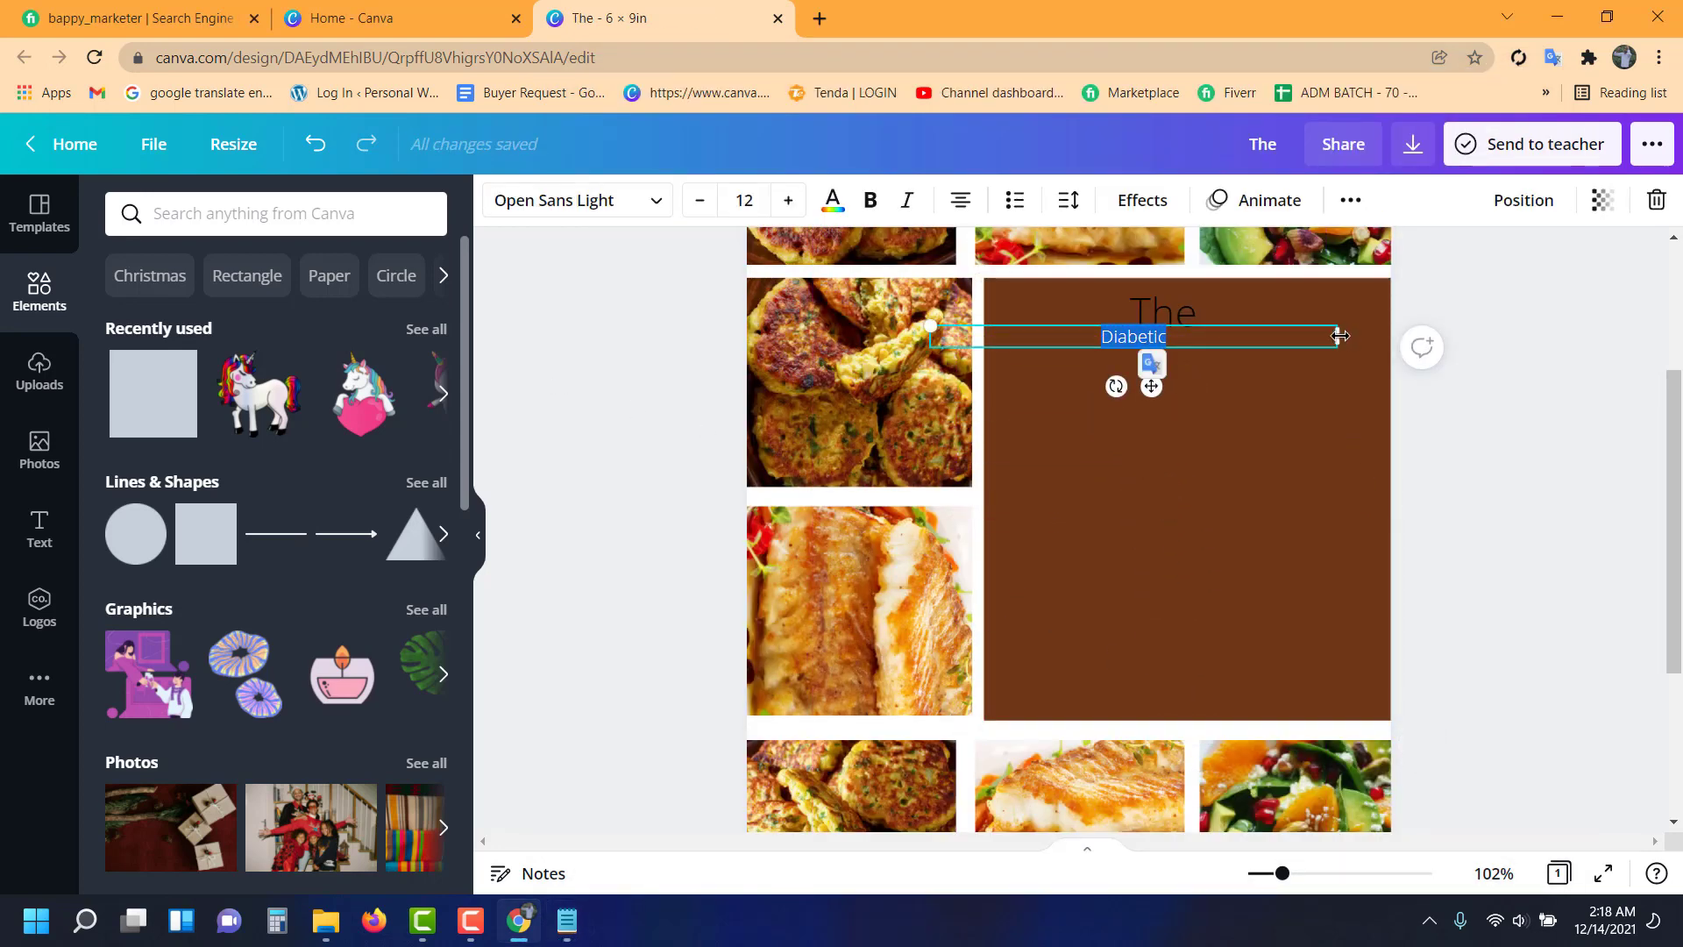
left_click_drag(1339, 336, 1081, 340)
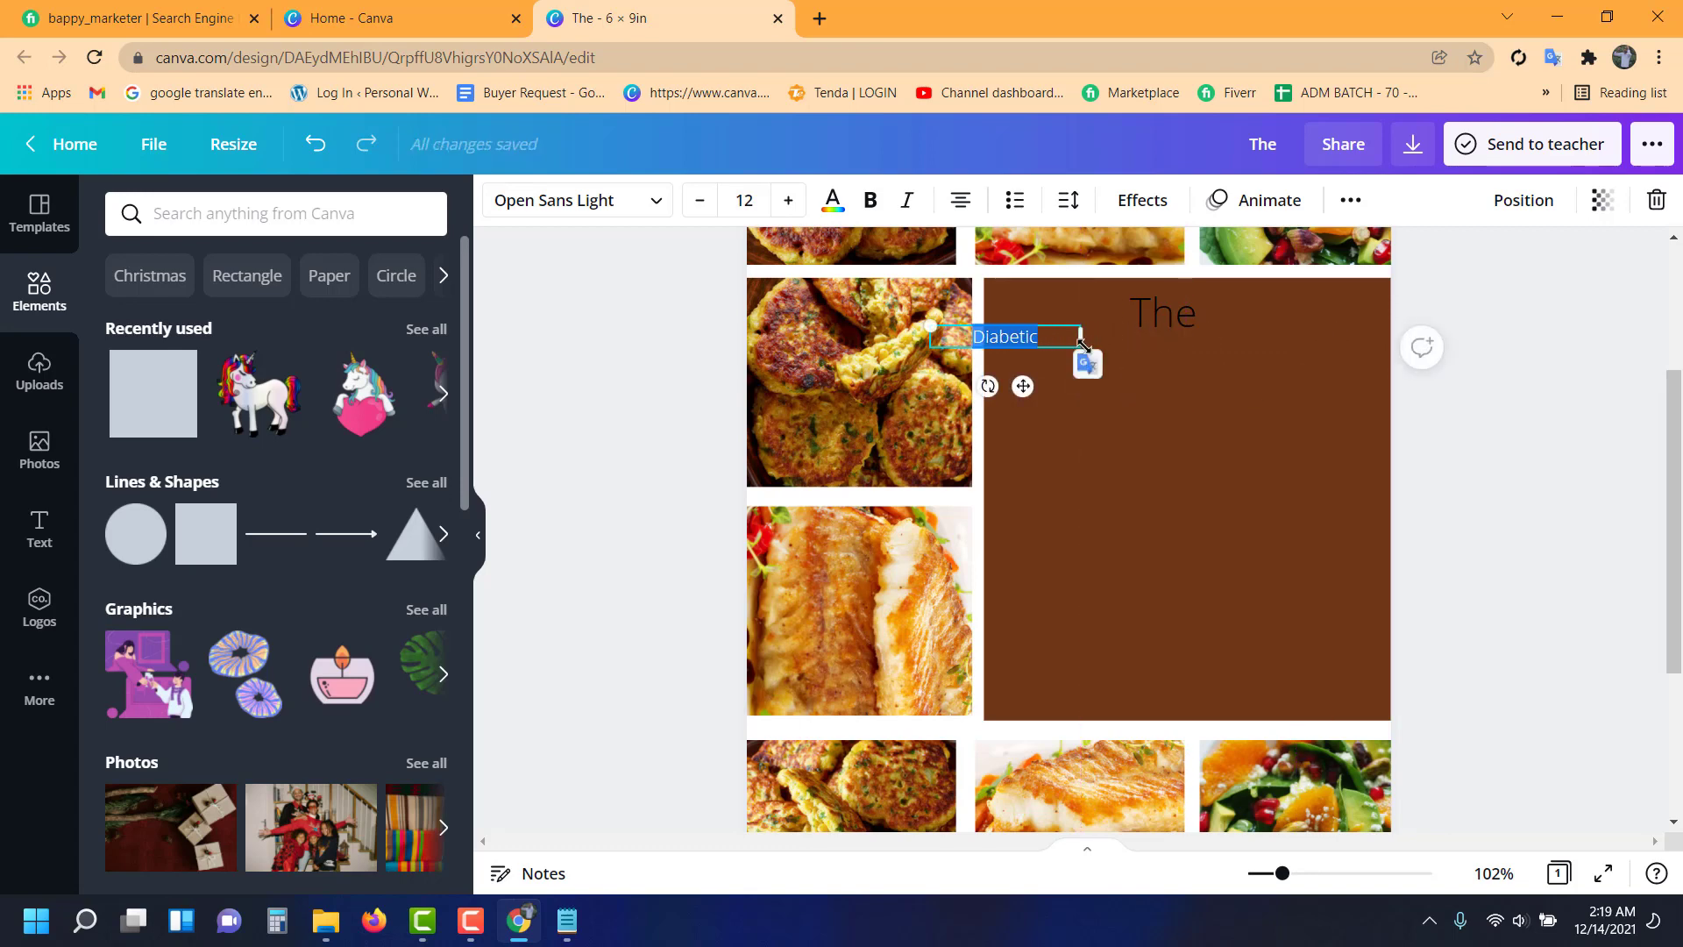
left_click_drag(1174, 392, 1197, 395)
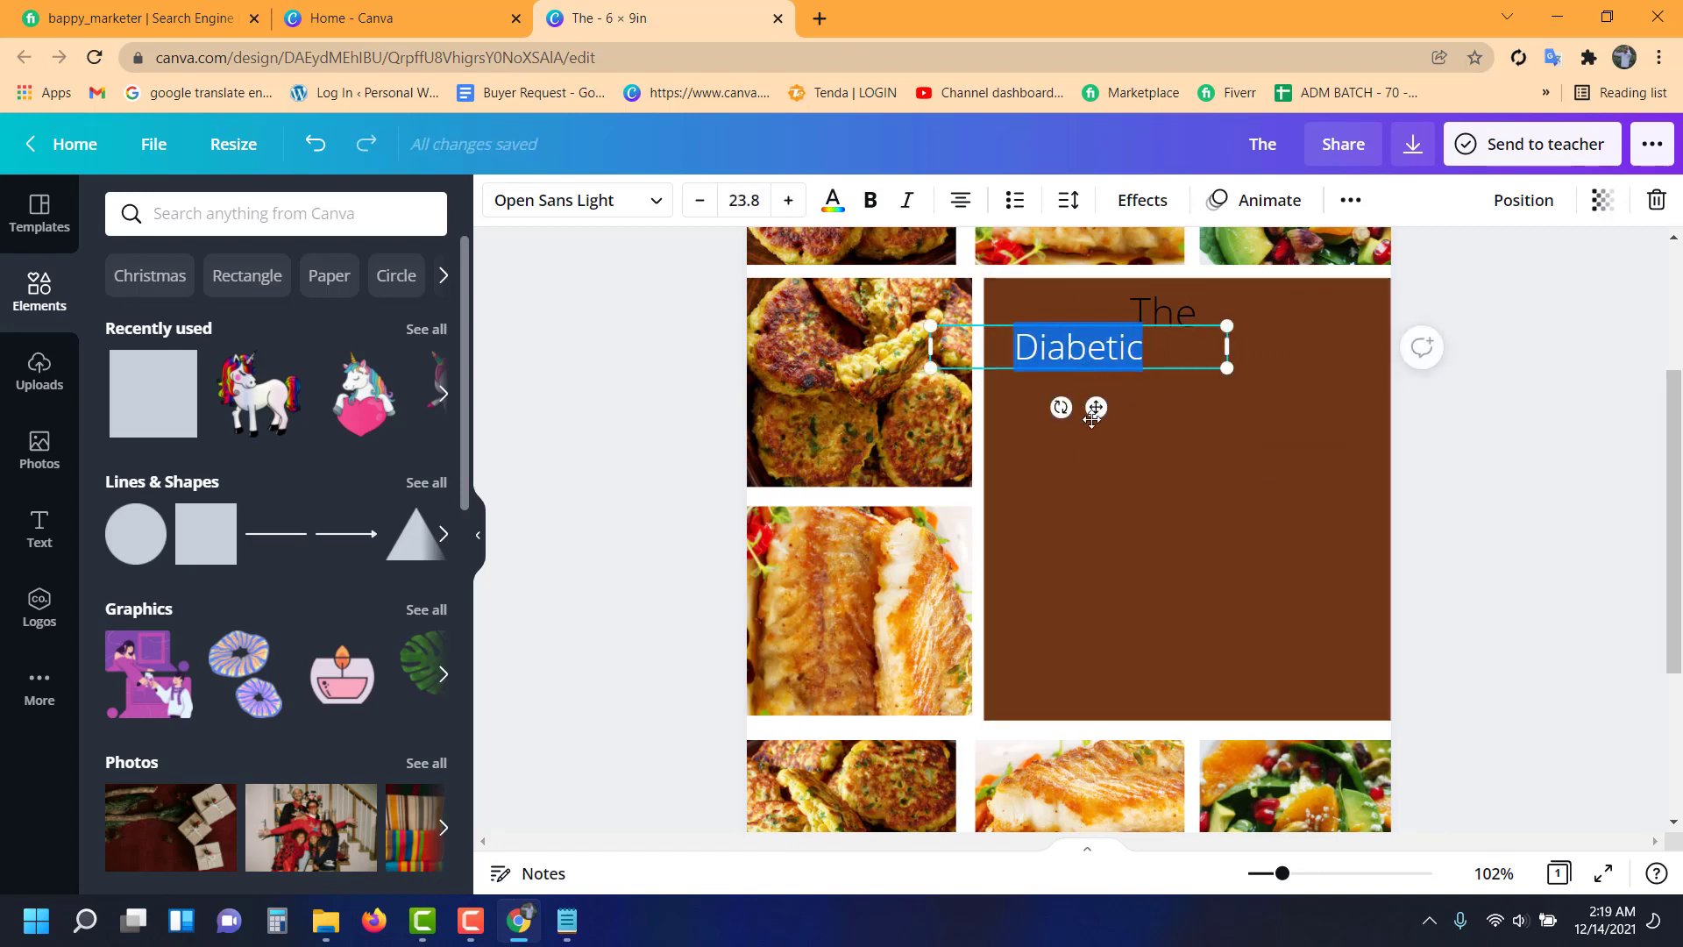
left_click_drag(1091, 419, 1173, 433)
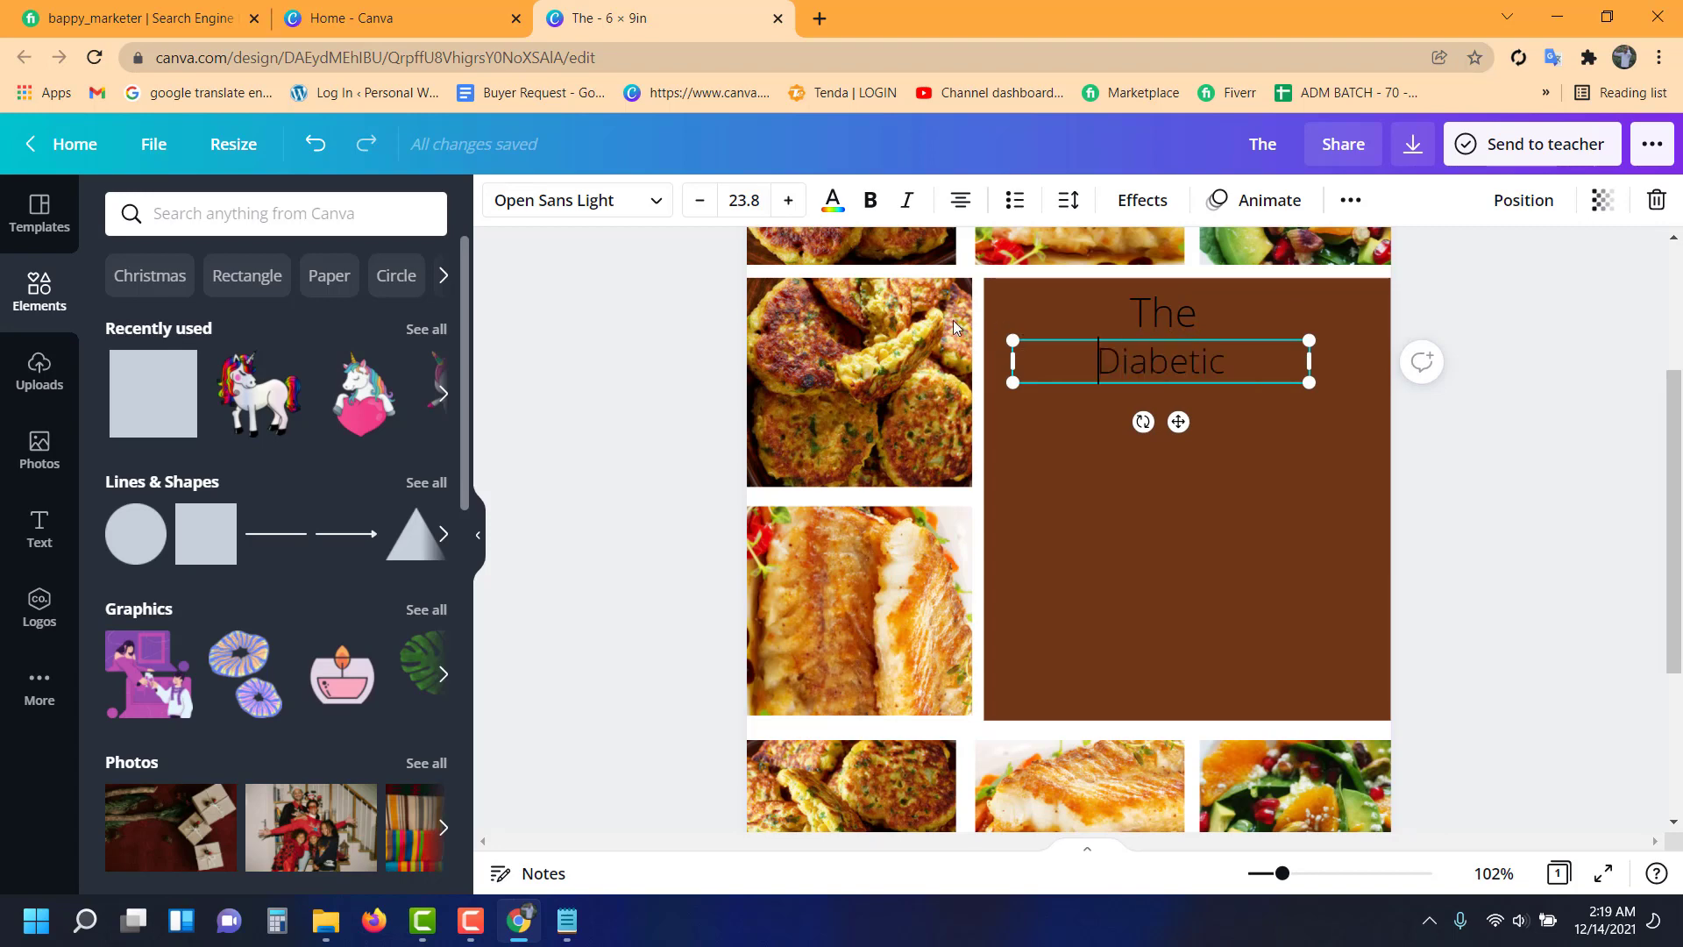
- Scale 'Diabetic' up to about 45 pt, centre it, and select 'Cookbook' in the Notepad title
key("ctrl+a")
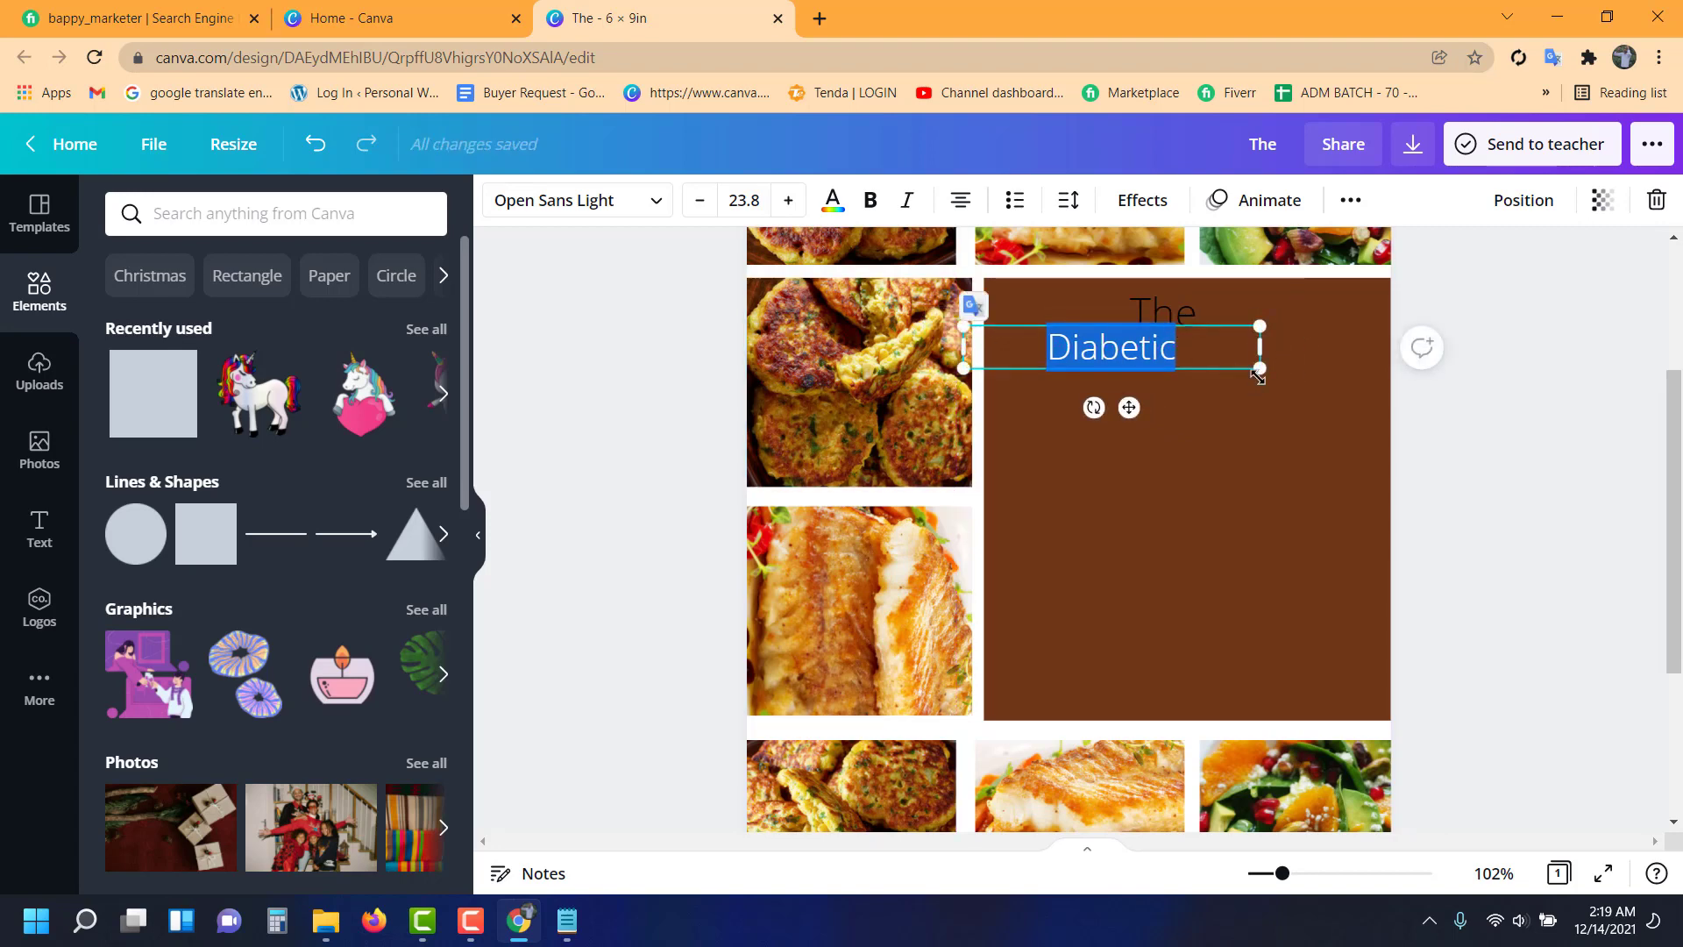
left_click_drag(1309, 382, 1519, 477)
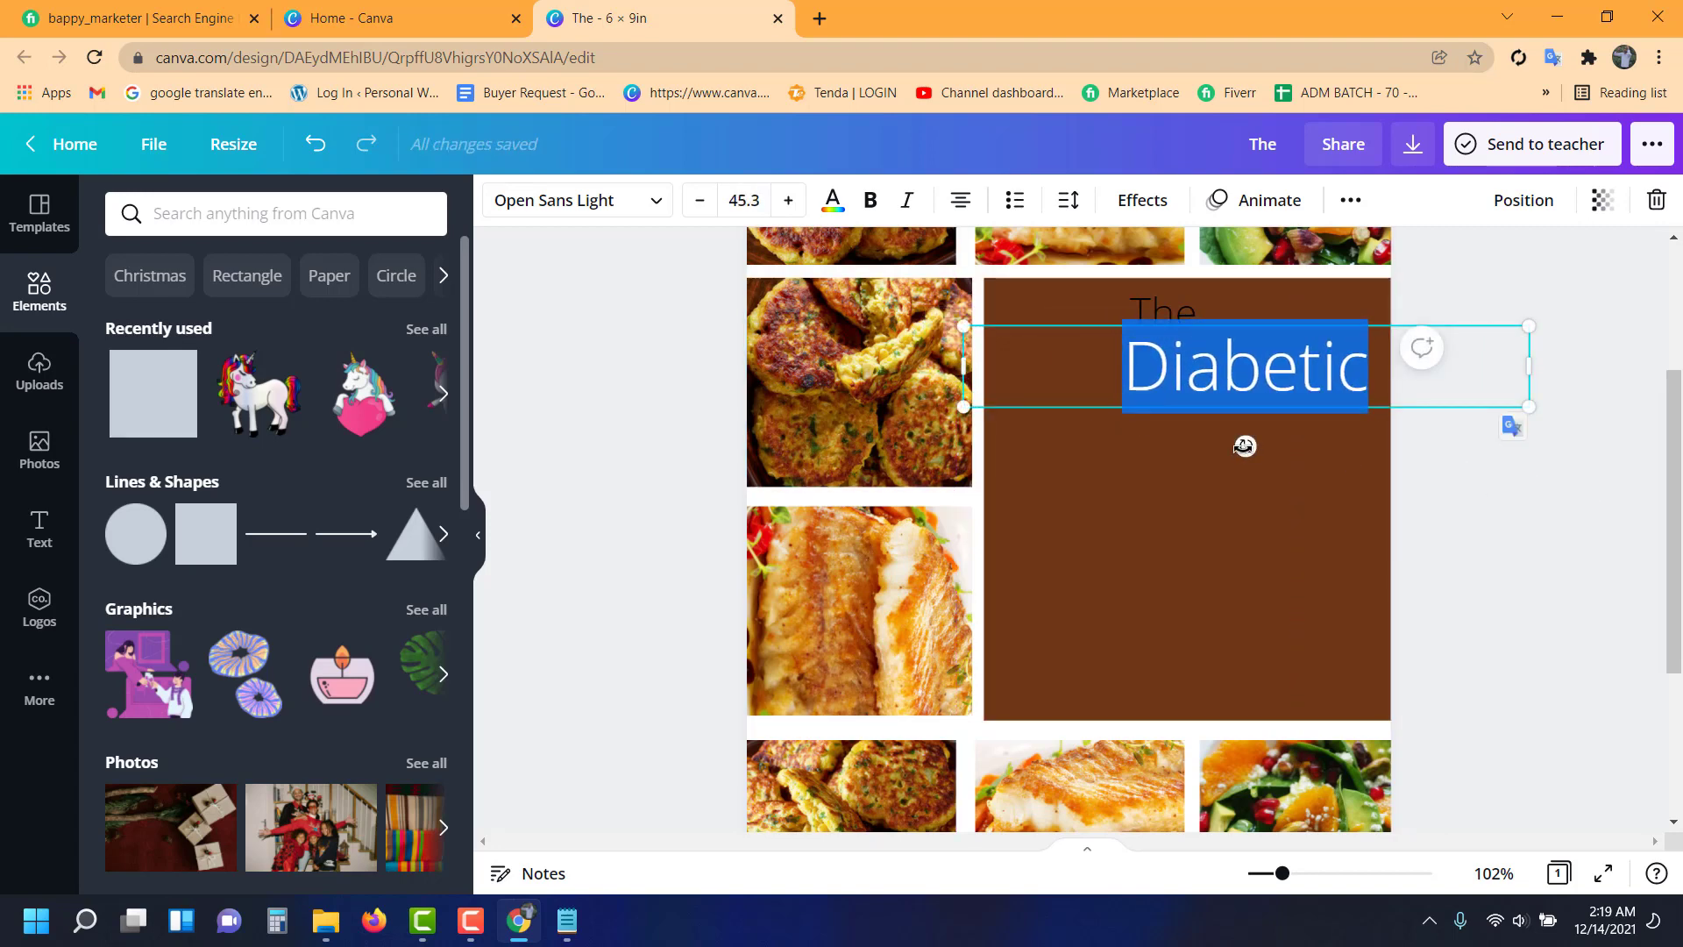
left_click_drag(1307, 408, 1231, 441)
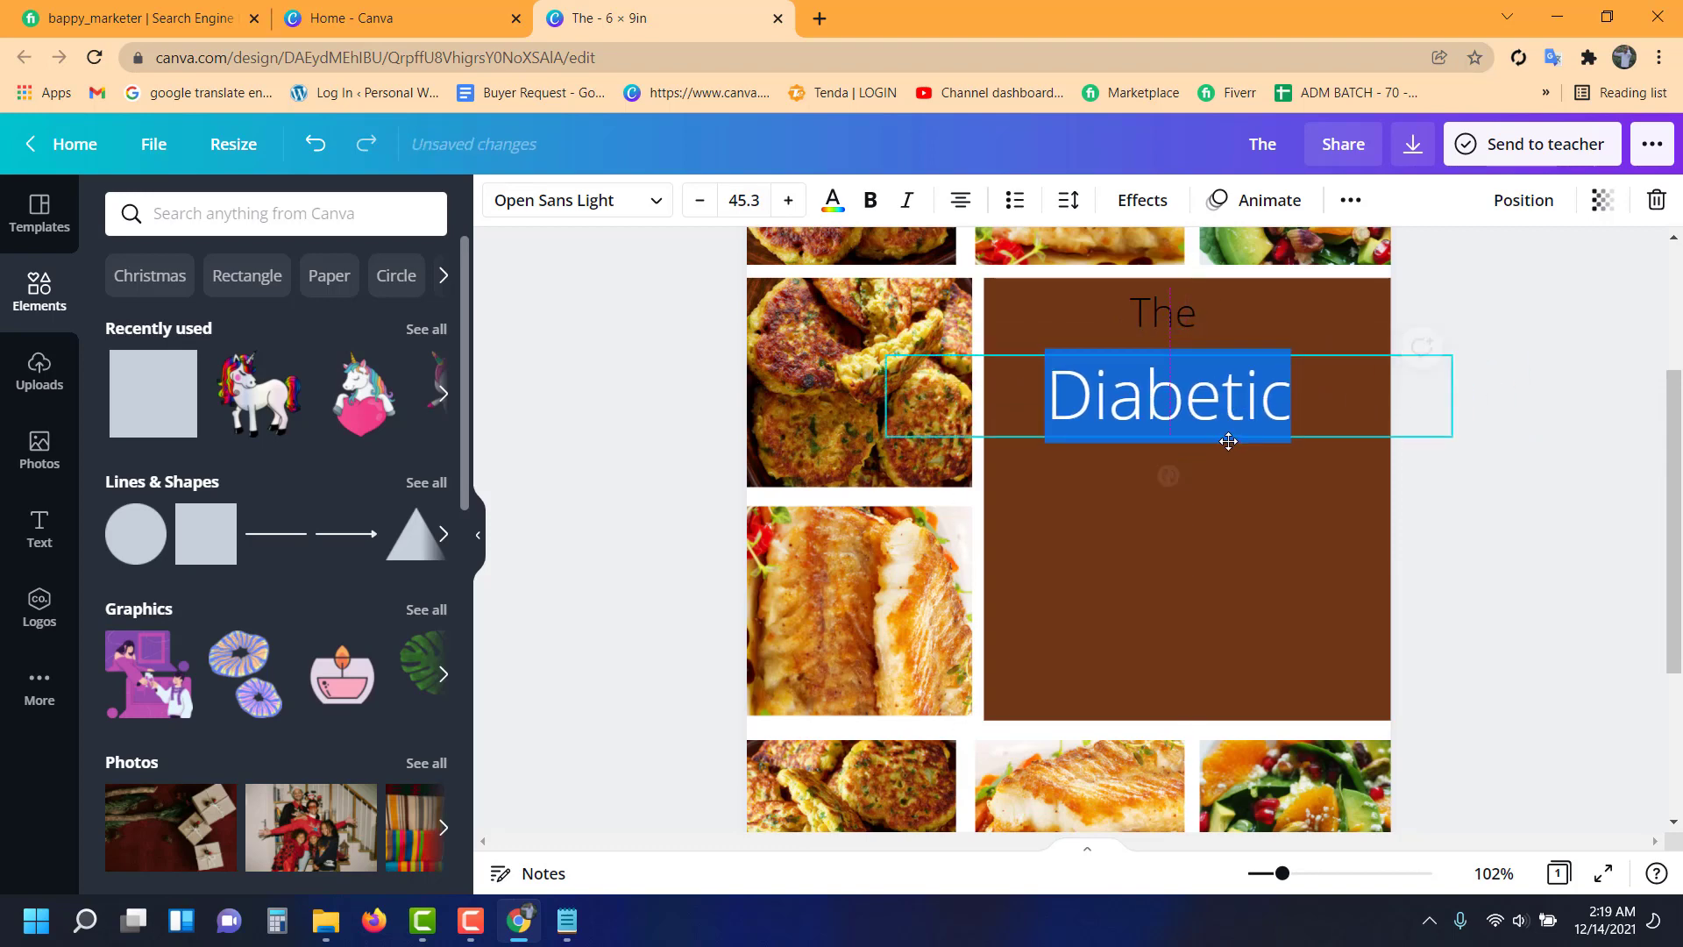
left_click(567, 920)
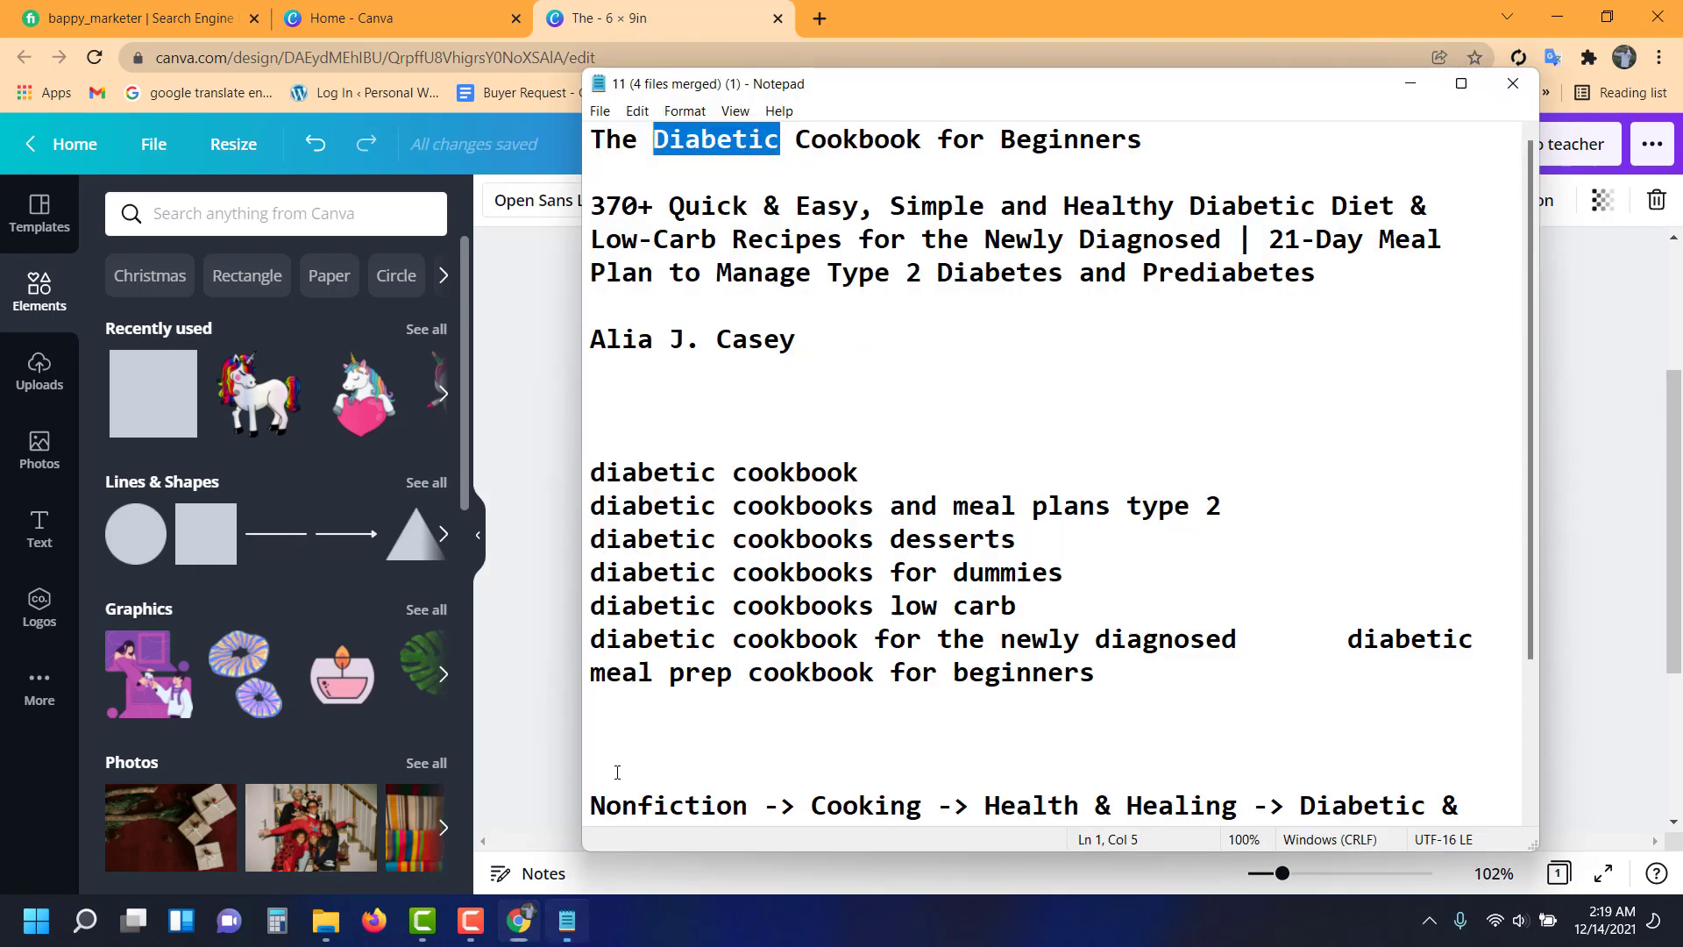
left_click_drag(792, 142, 938, 138)
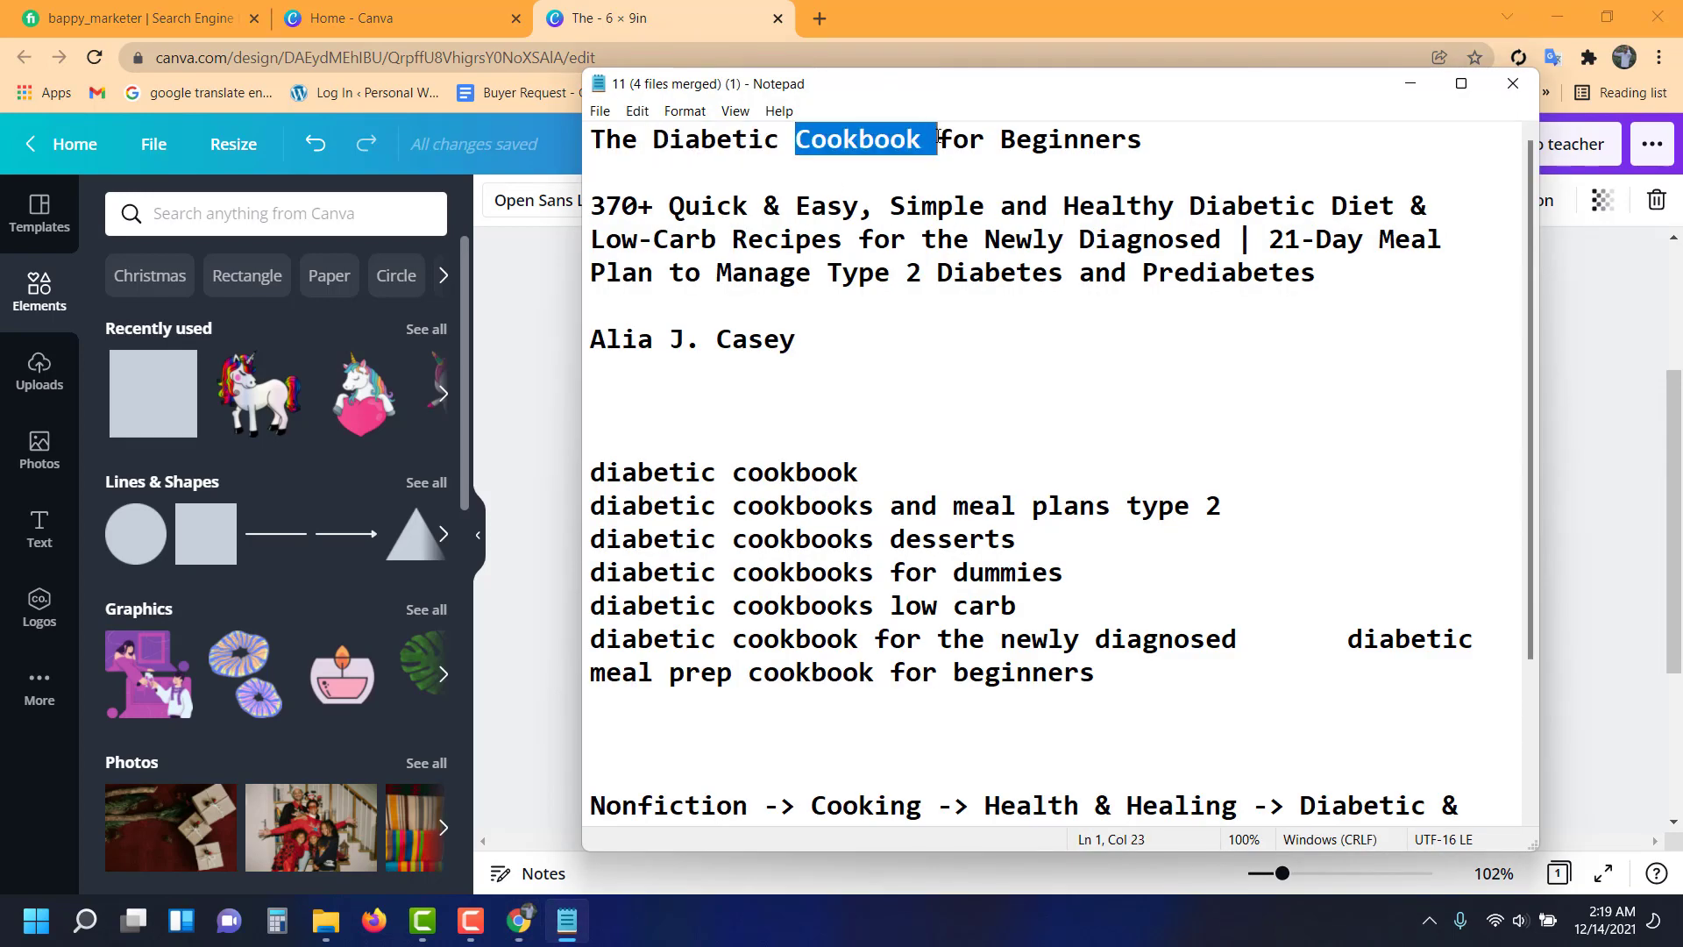
- Paste 'Cookbook' onto the brown panel just below 'Diabetic' and narrow its box
left_click(517, 418)
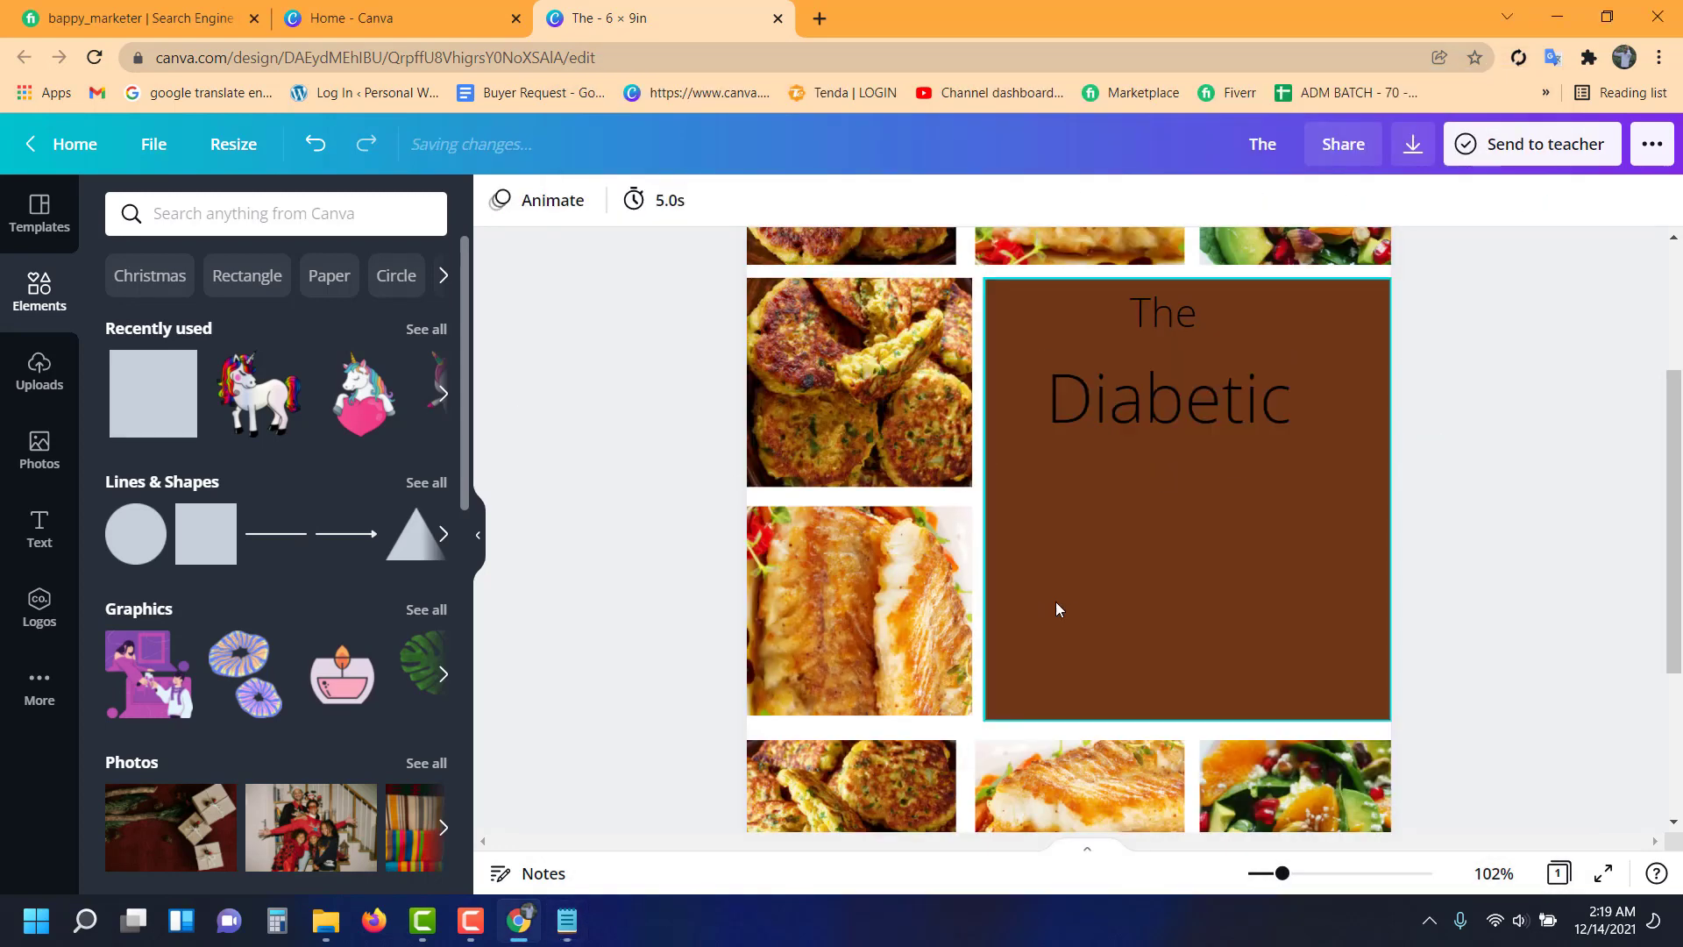
left_click(1064, 601)
type("Cookbook")
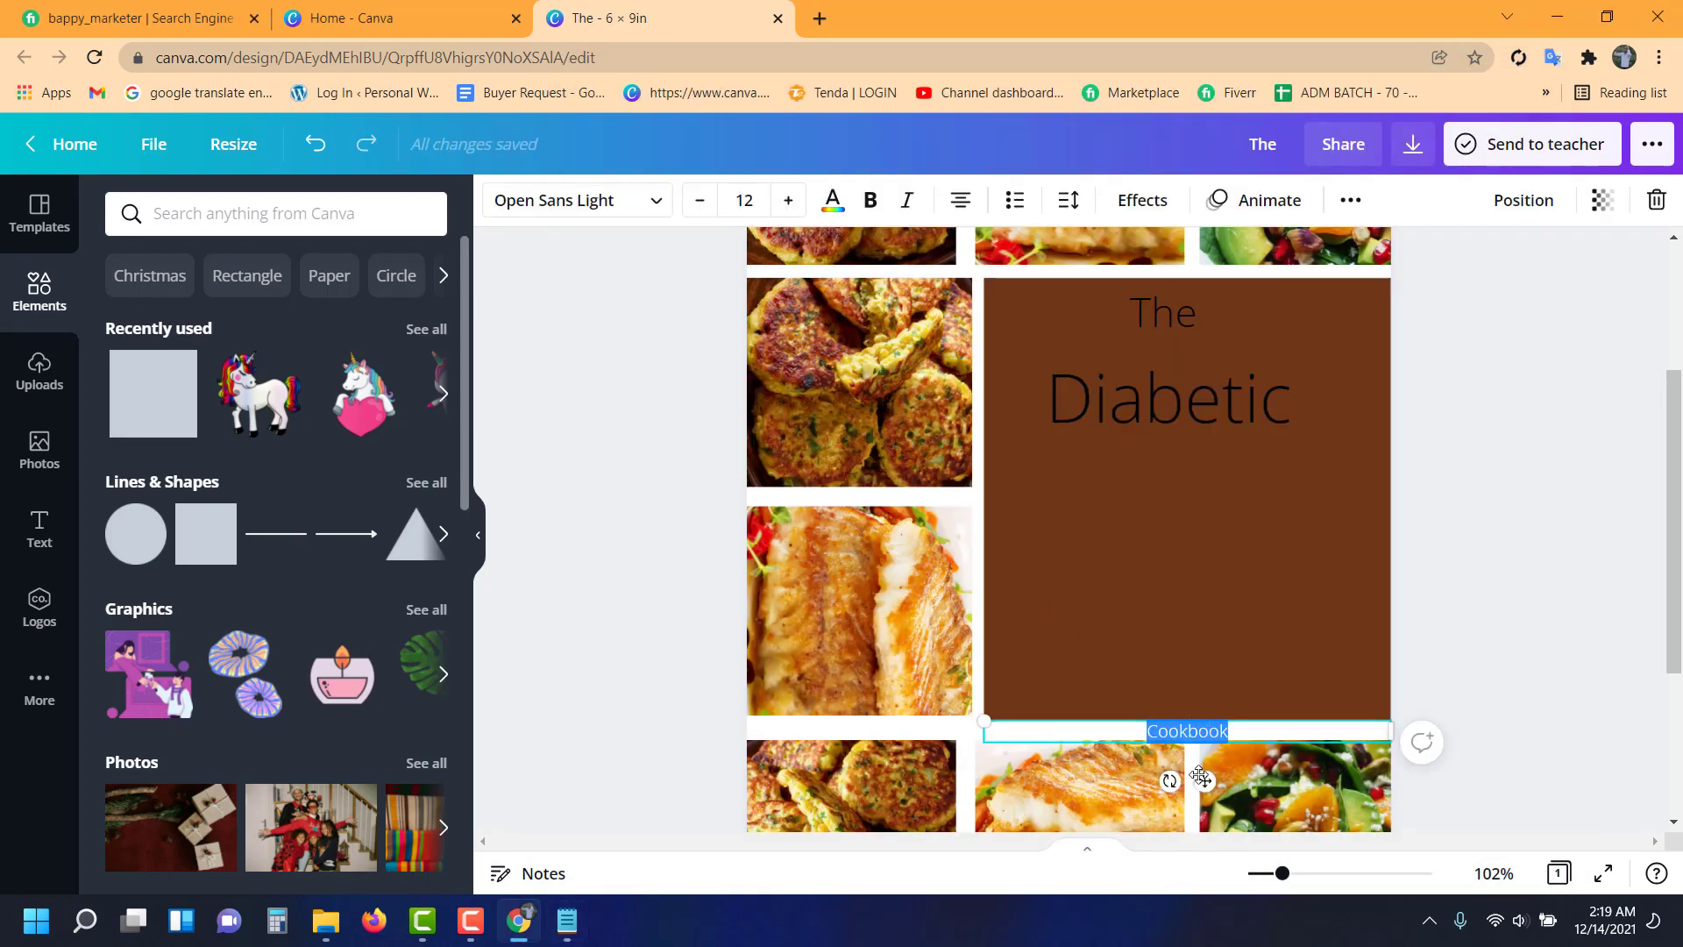
mouse_move(1205, 780)
left_mouse_down()
mouse_move(1189, 512)
mouse_move(1150, 498)
left_mouse_up()
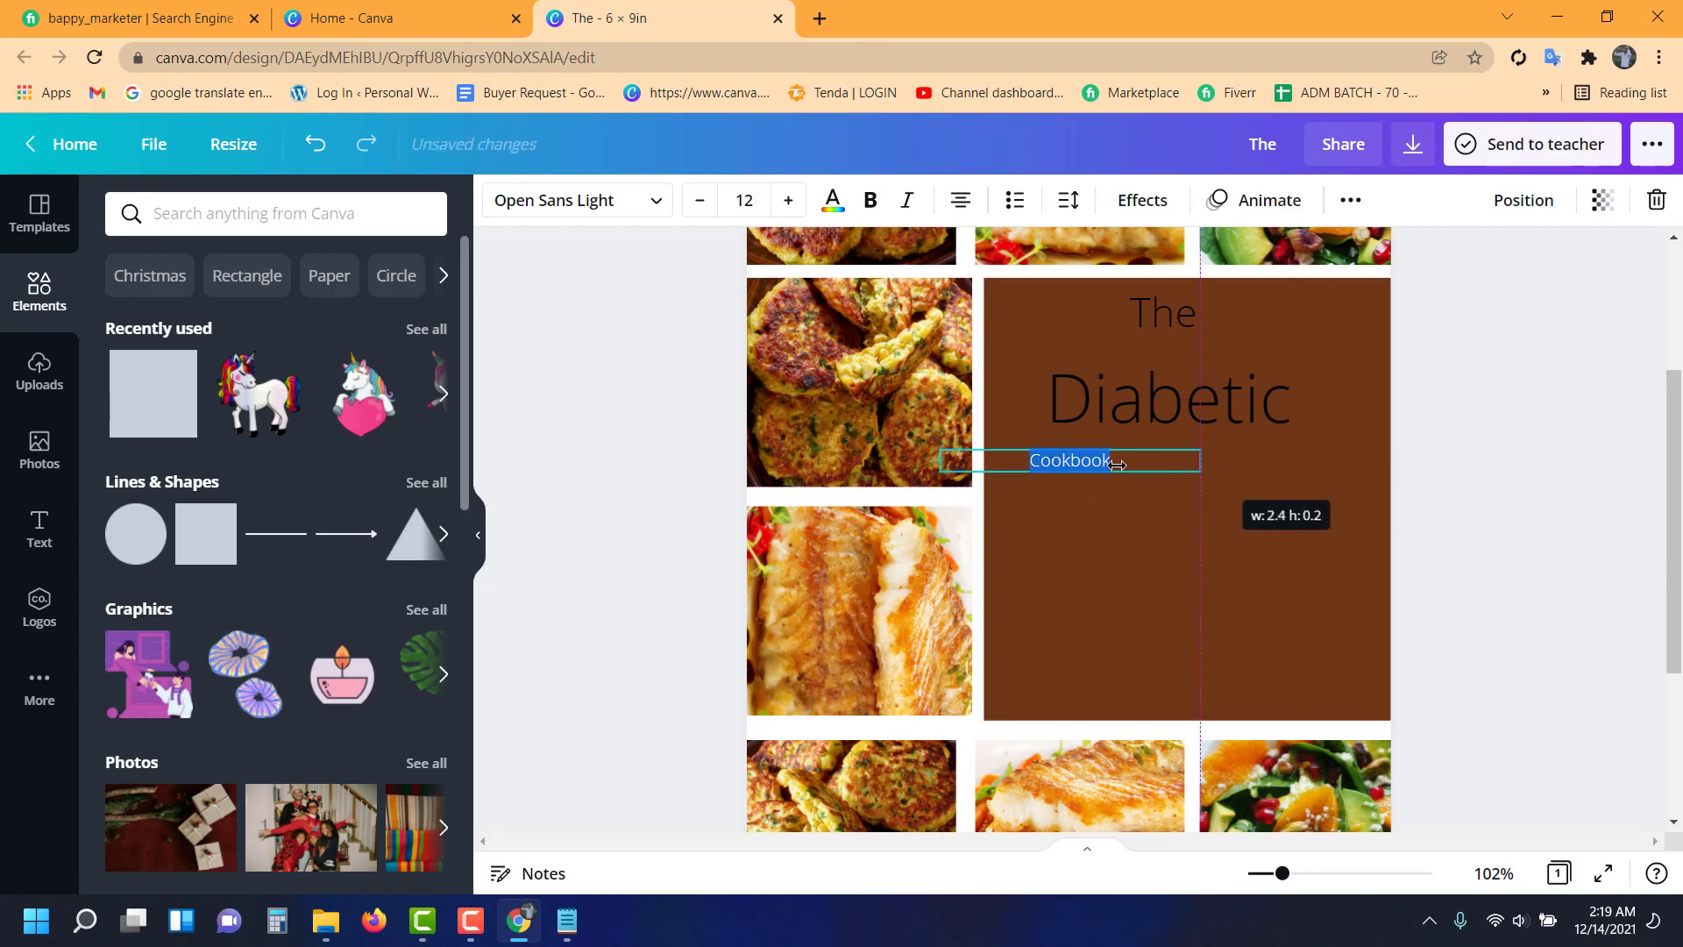
mouse_move(1341, 459)
left_mouse_down()
mouse_move(1095, 464)
mouse_move(1327, 529)
left_mouse_up()
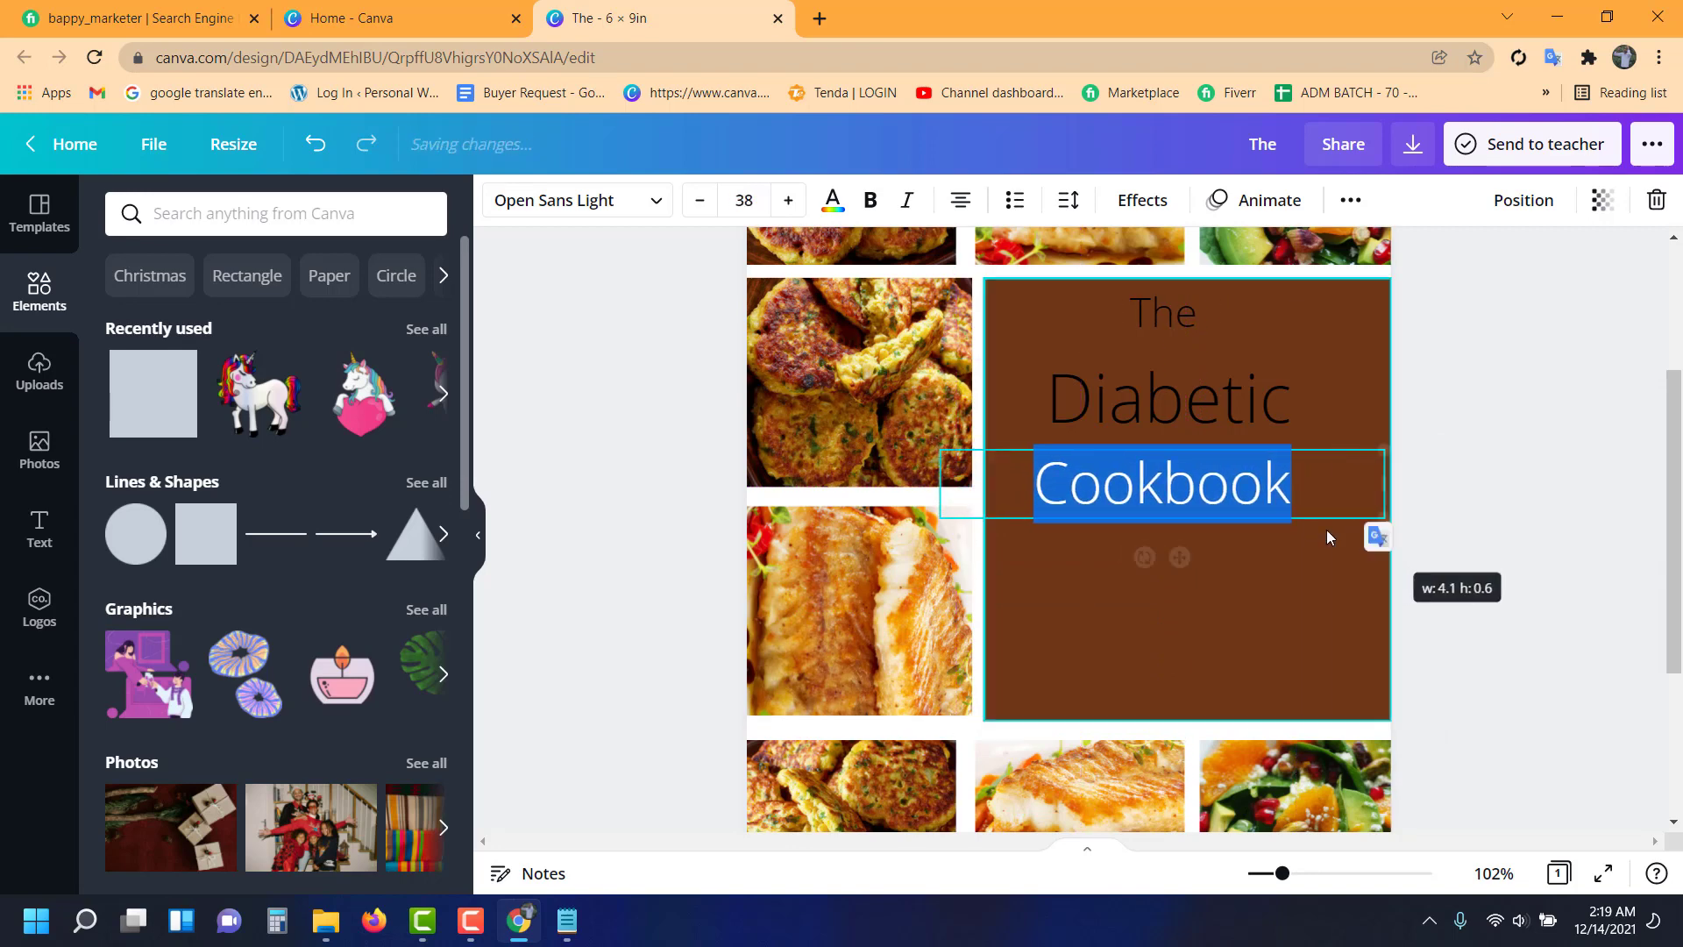
- Copy 'for Beginners' from Notepad and paste it under 'Cookbook', centred at about 23 pt
left_click(561, 922)
left_click_drag(939, 139, 1156, 139)
key("ctrl+c")
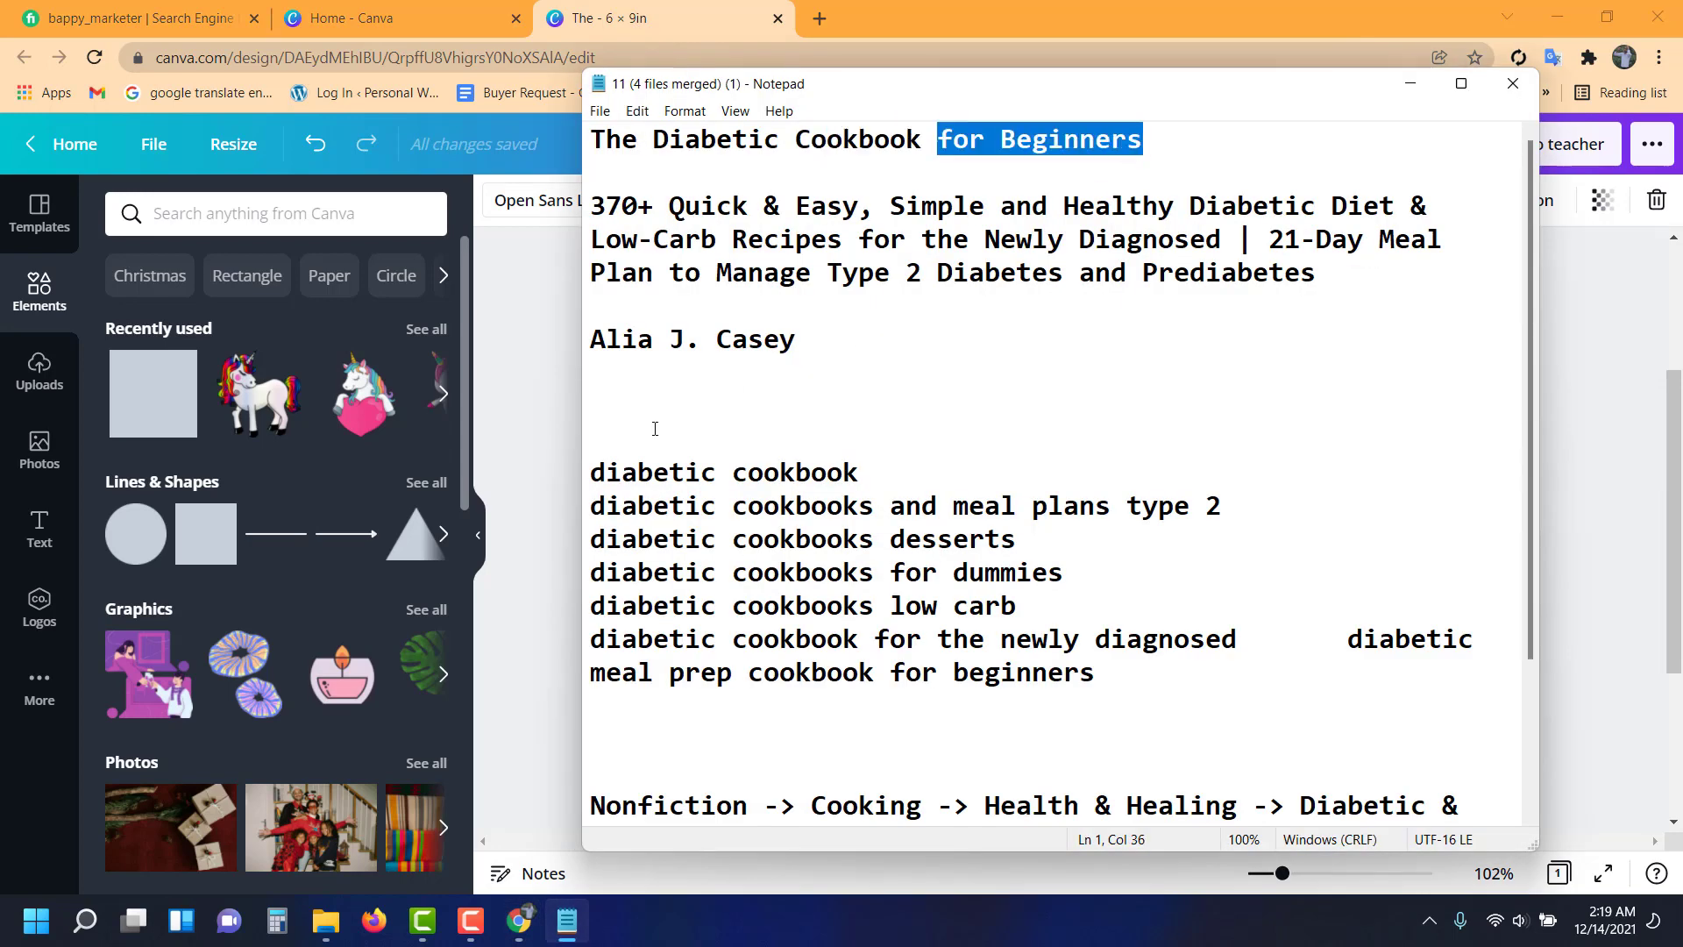
left_click(565, 409)
left_click(1107, 643)
key("ctrl+v")
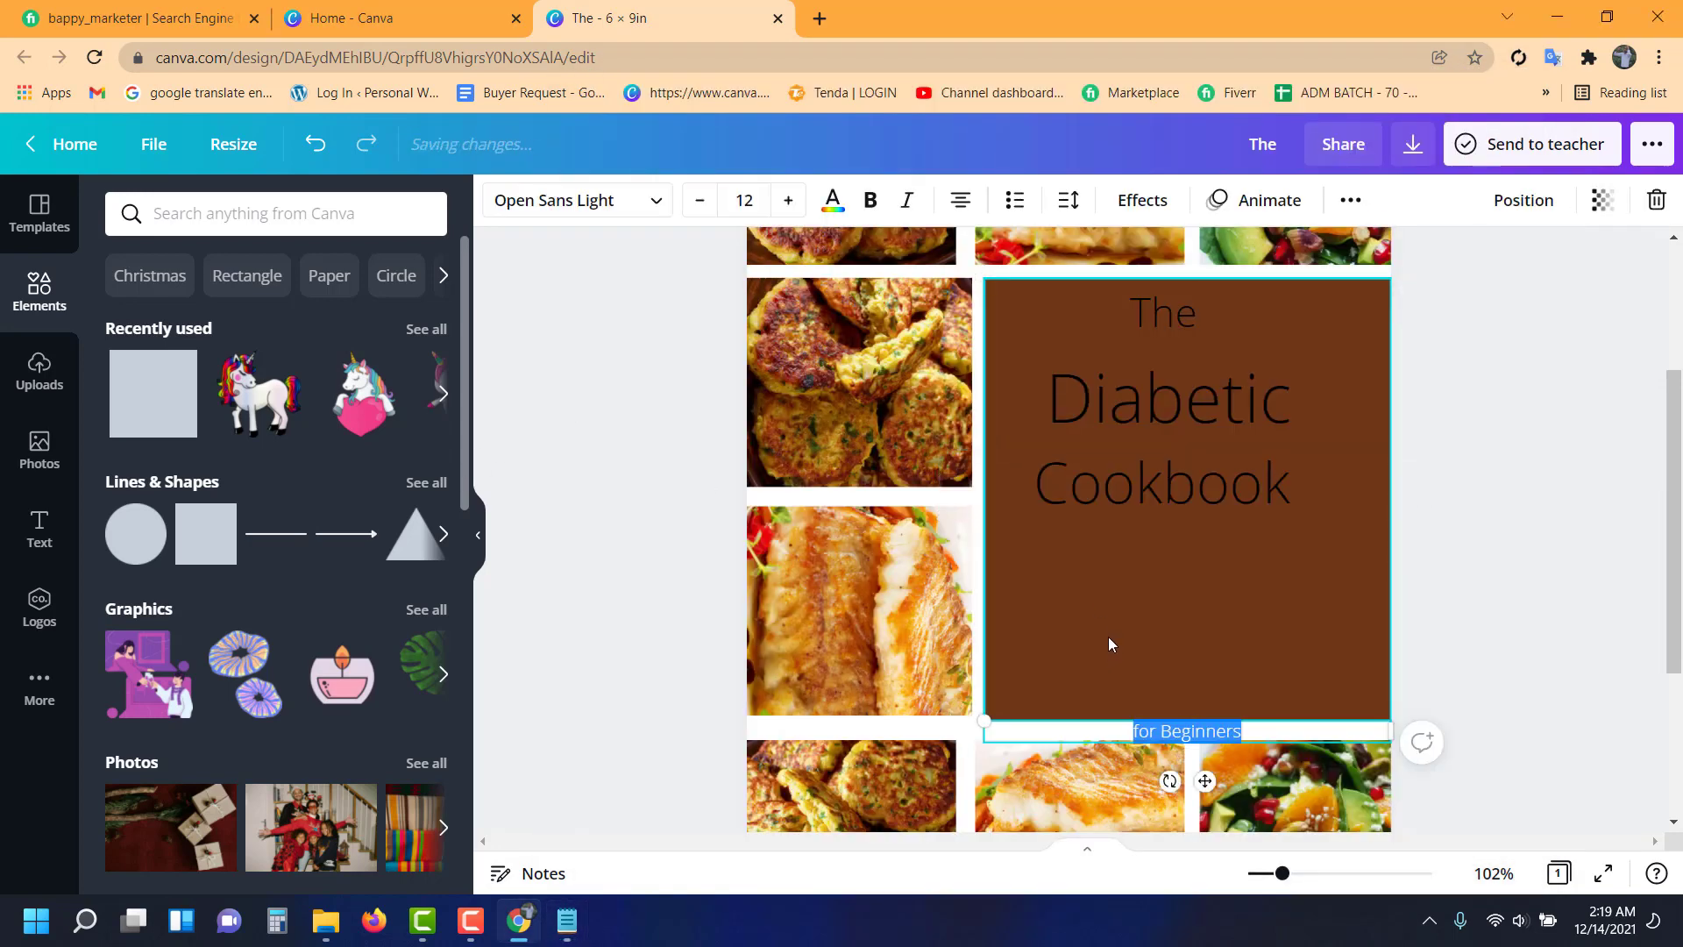
left_click_drag(1206, 779, 1115, 583)
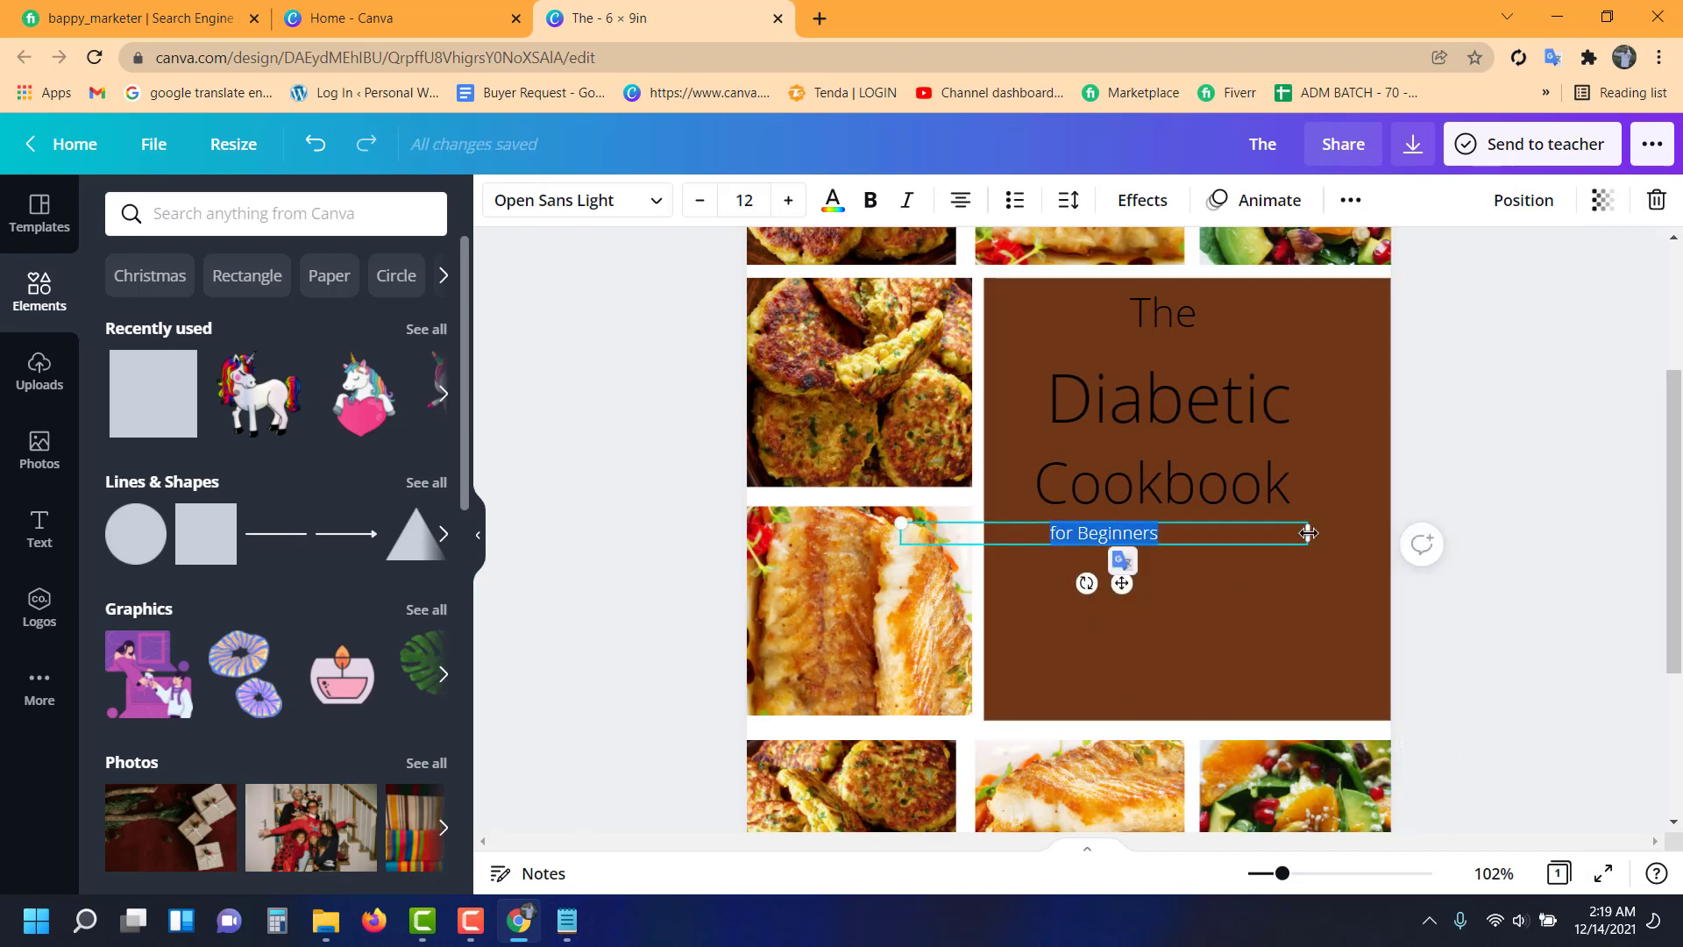
mouse_move(1295, 533)
left_mouse_down()
mouse_move(1130, 547)
mouse_move(1218, 561)
left_mouse_up()
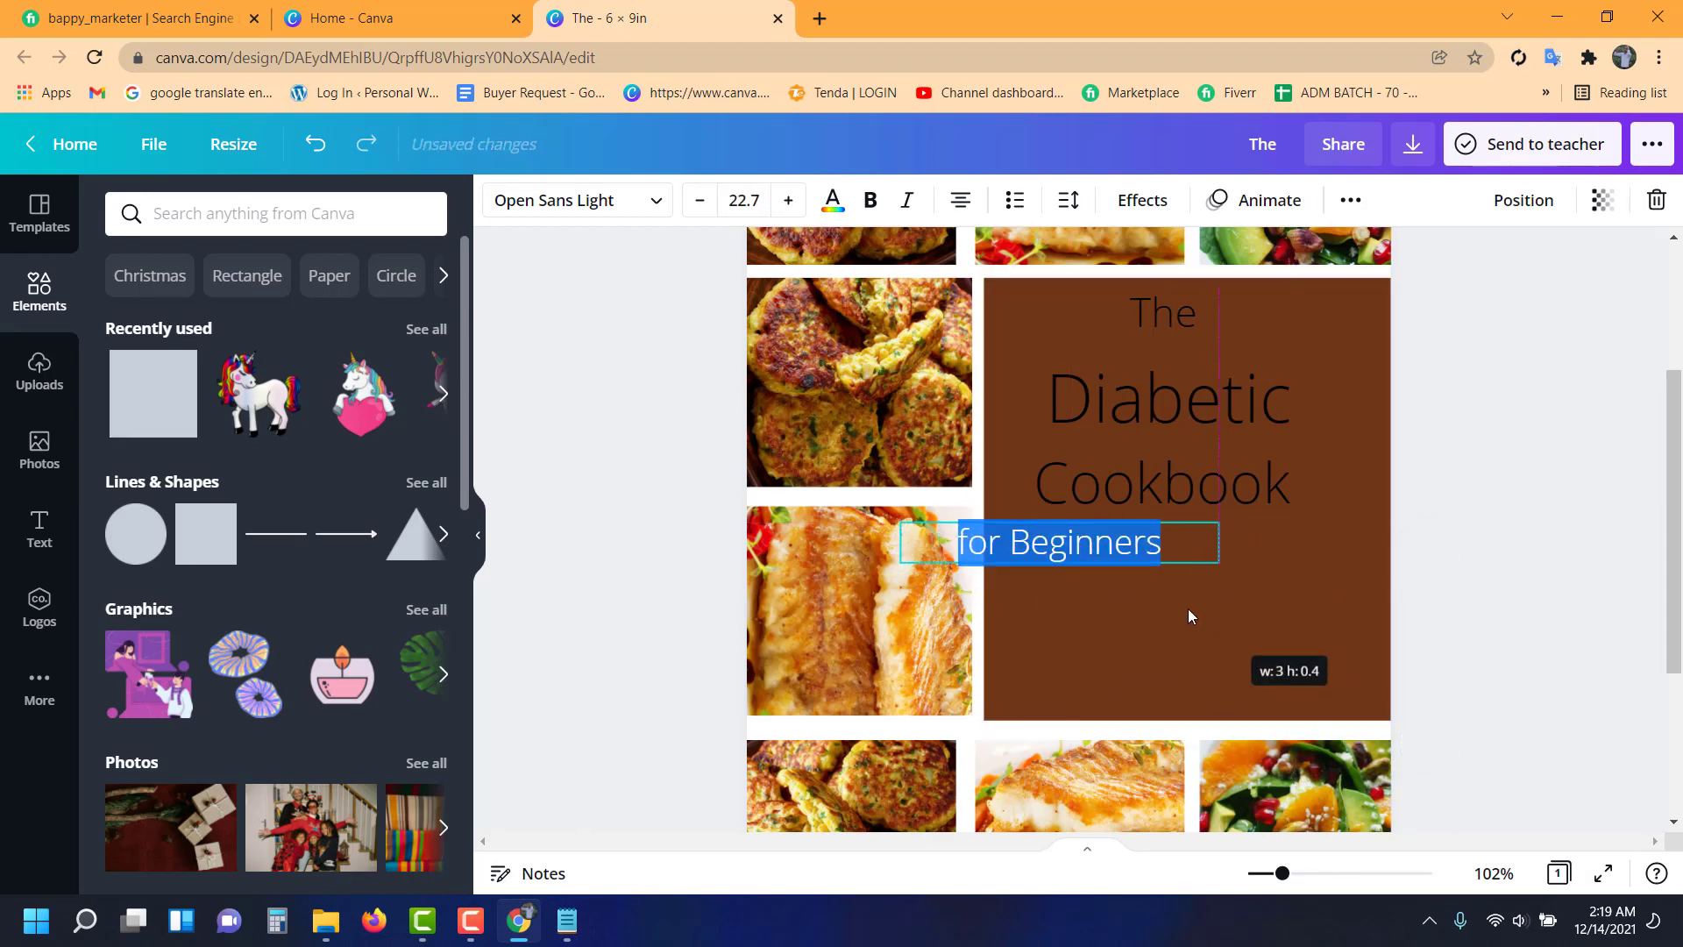
left_click_drag(1076, 603, 1181, 647)
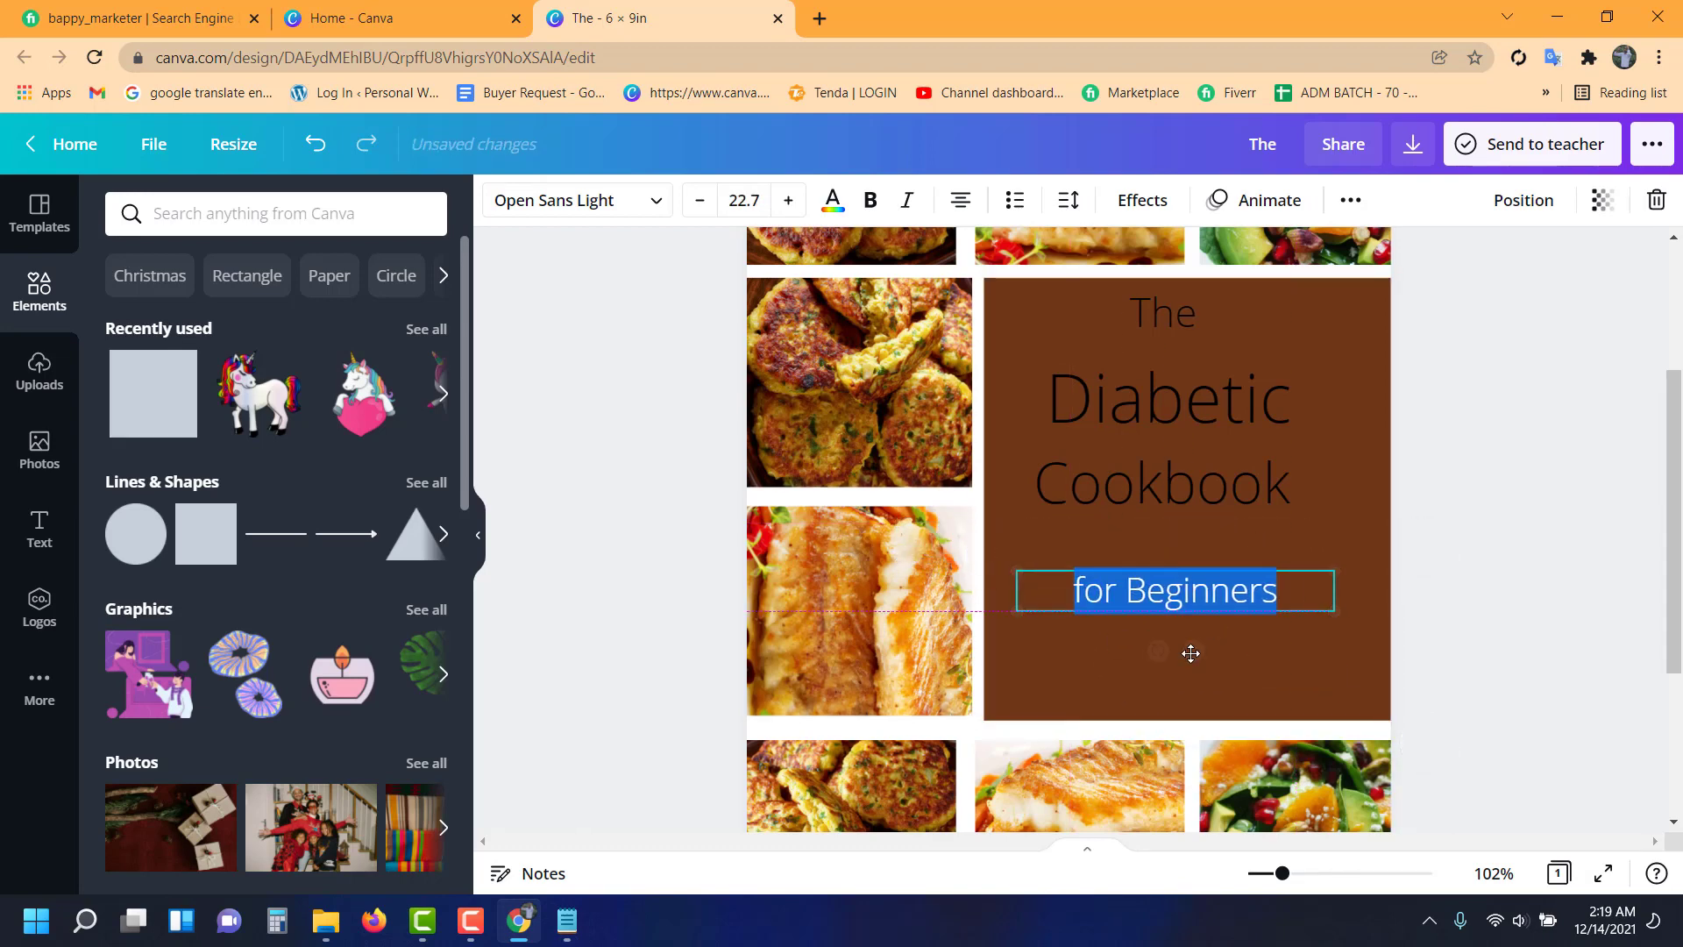
left_click(1159, 374)
- Restyle 'The' as white Eczar SemiBold at 35 pt
left_click(1159, 305)
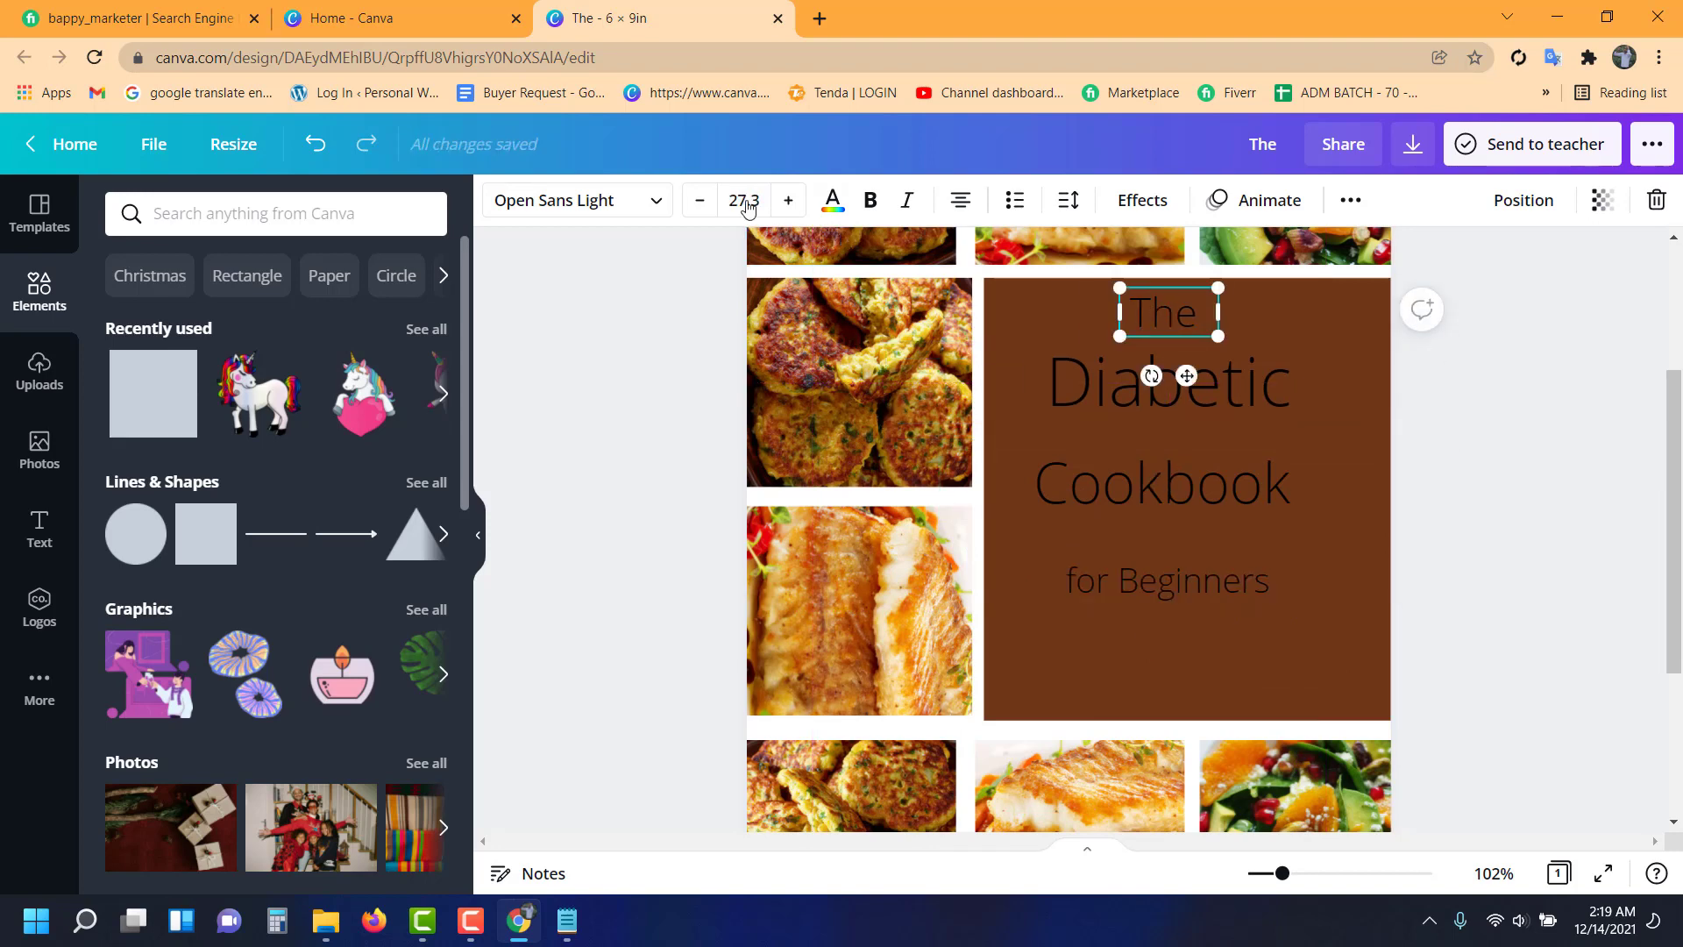
left_click_drag(1067, 323, 1080, 324)
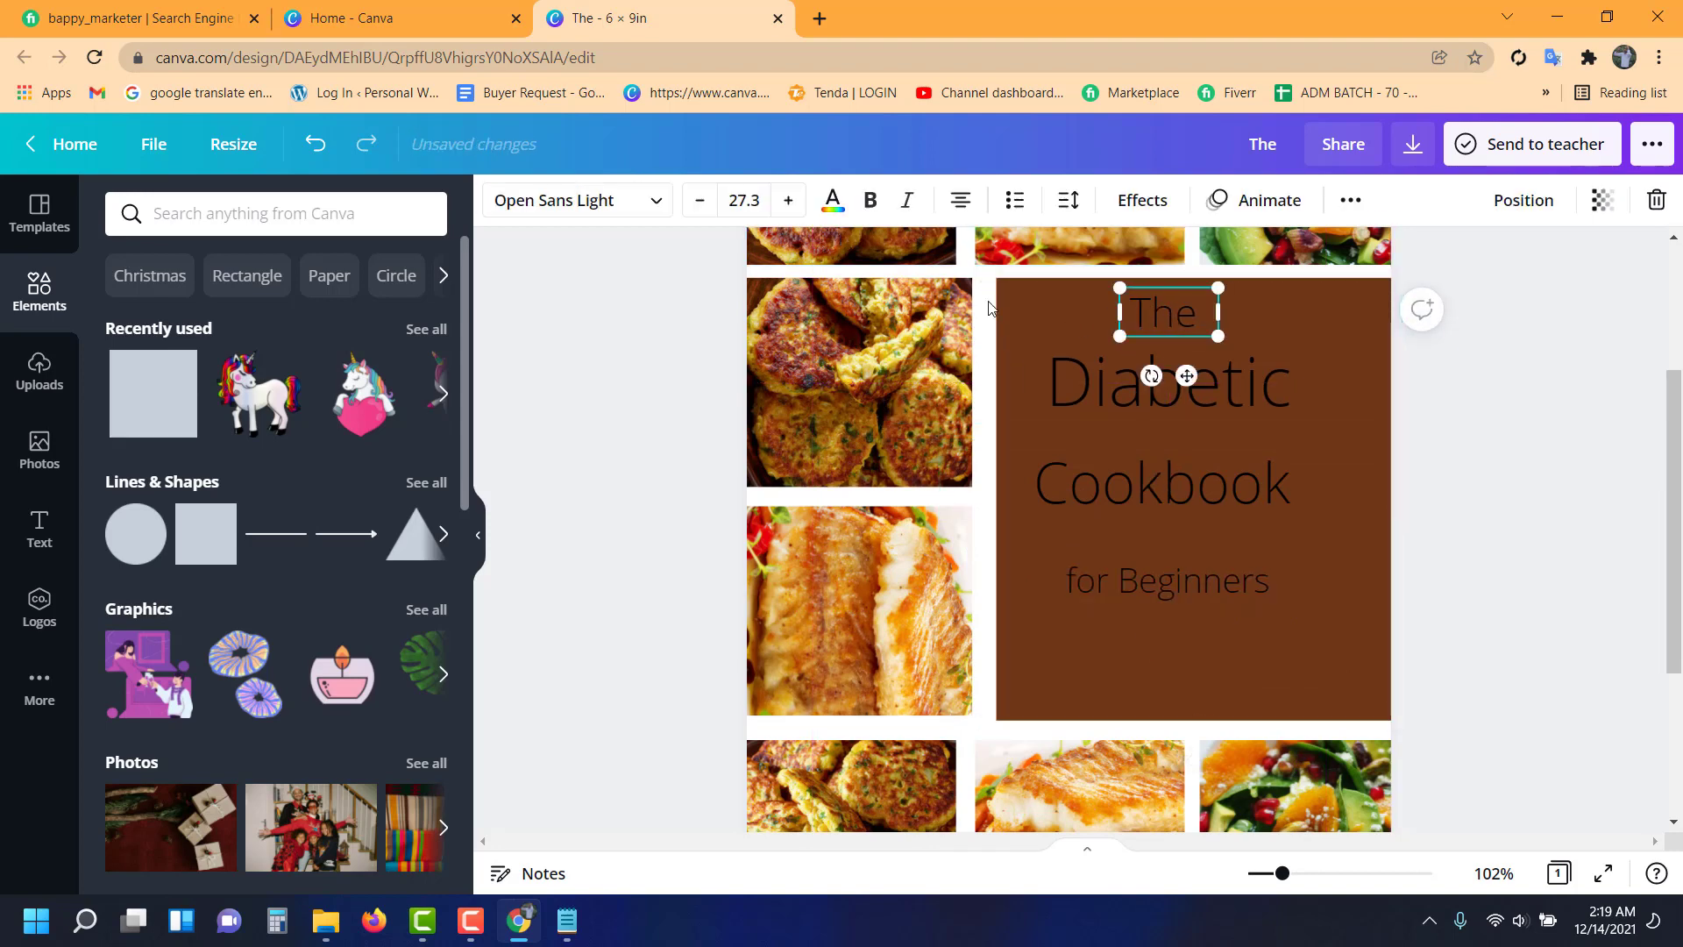
left_click(604, 203)
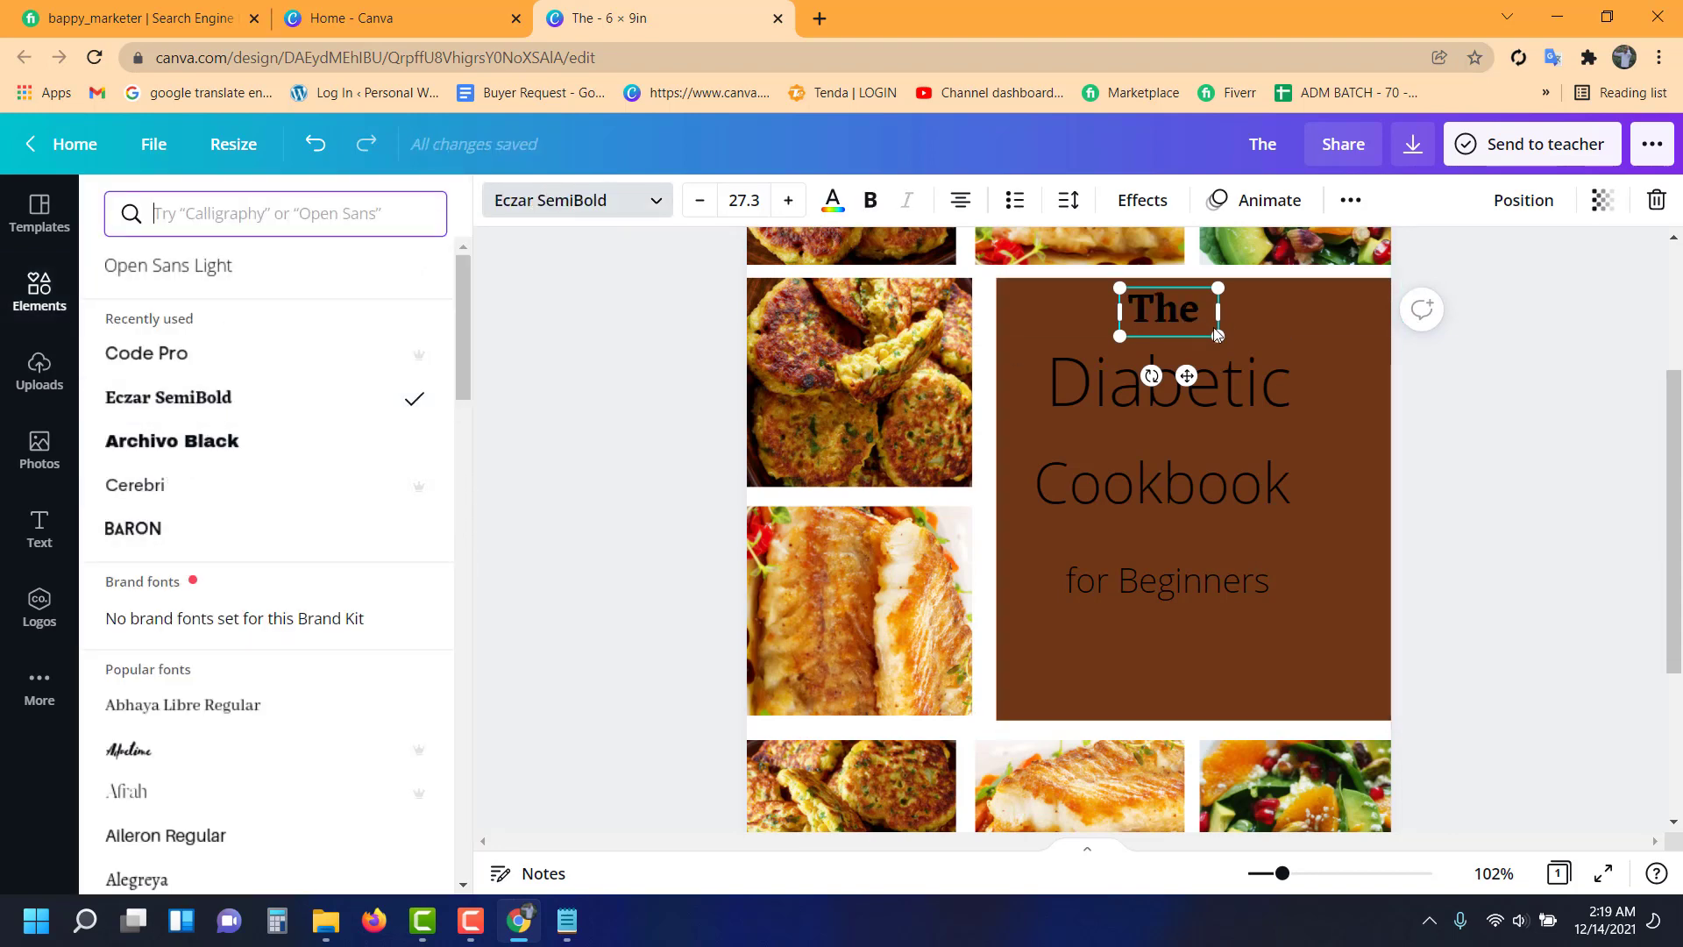
left_click_drag(1227, 340, 1255, 354)
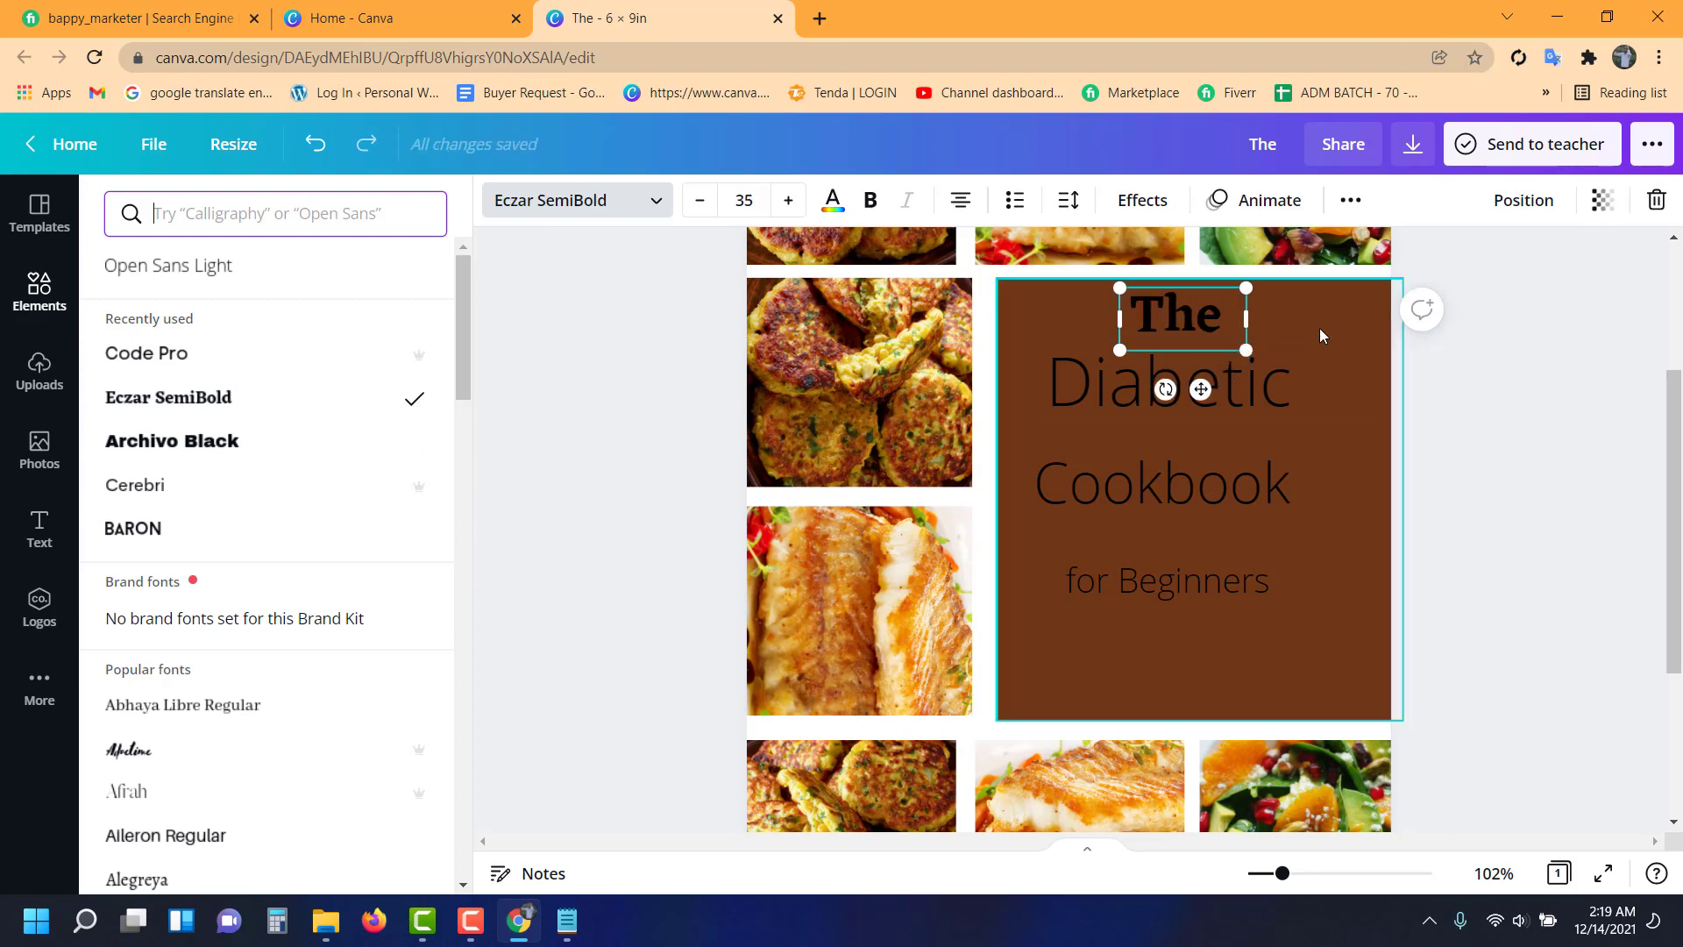
left_click(832, 201)
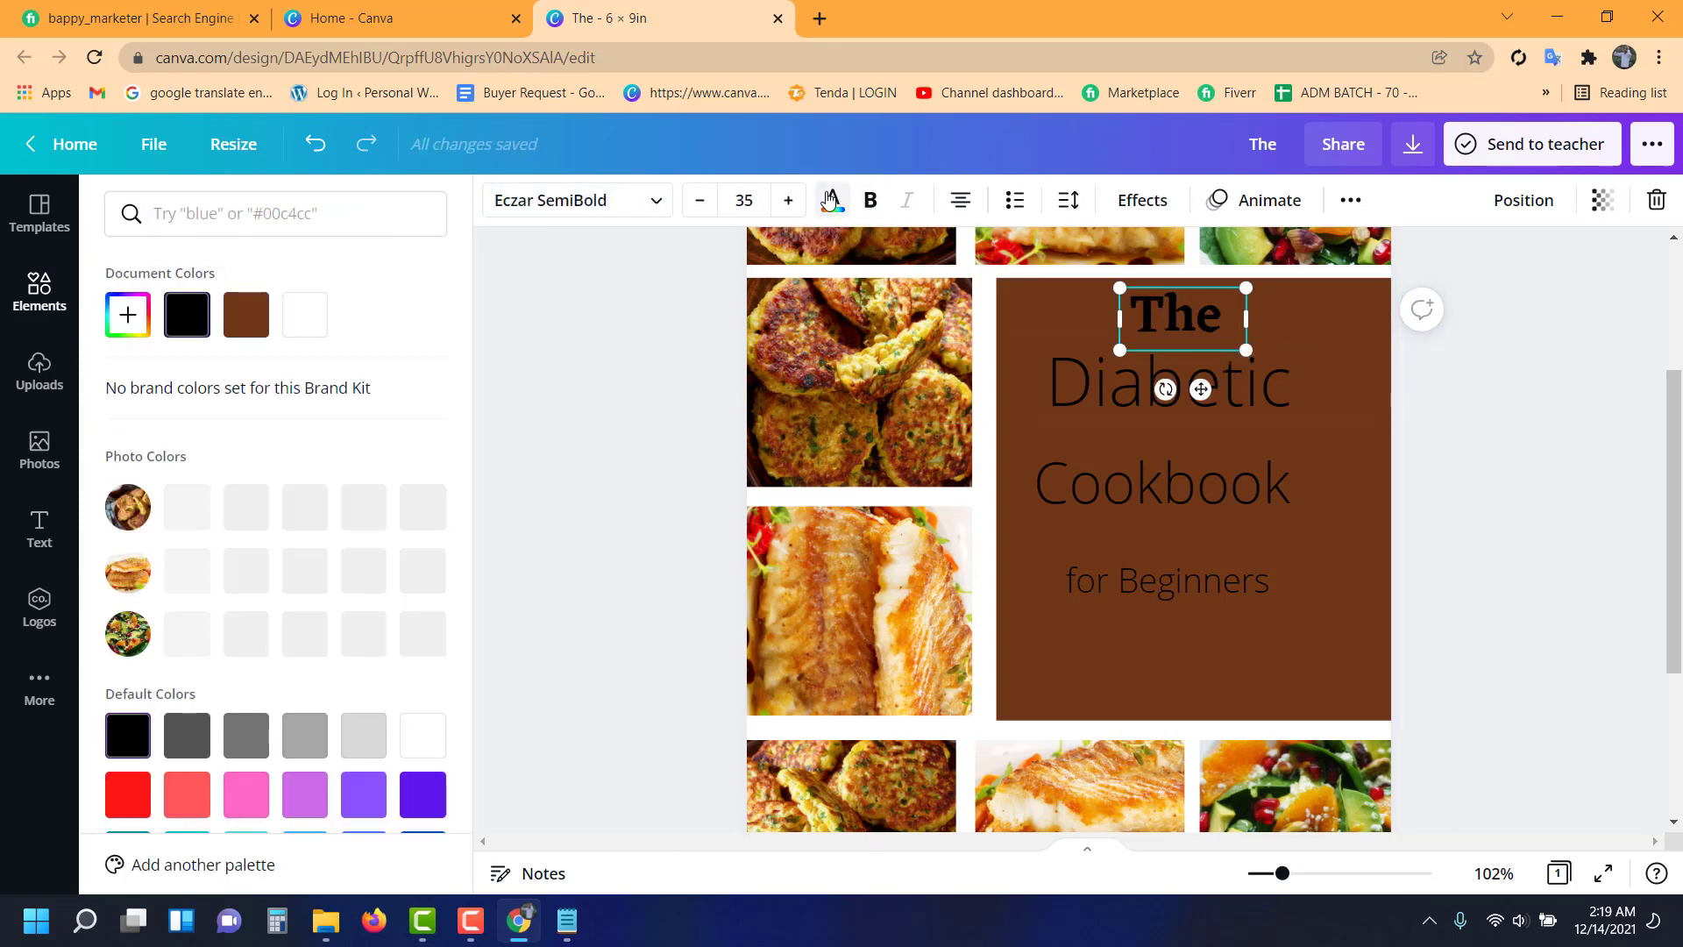
left_click(290, 316)
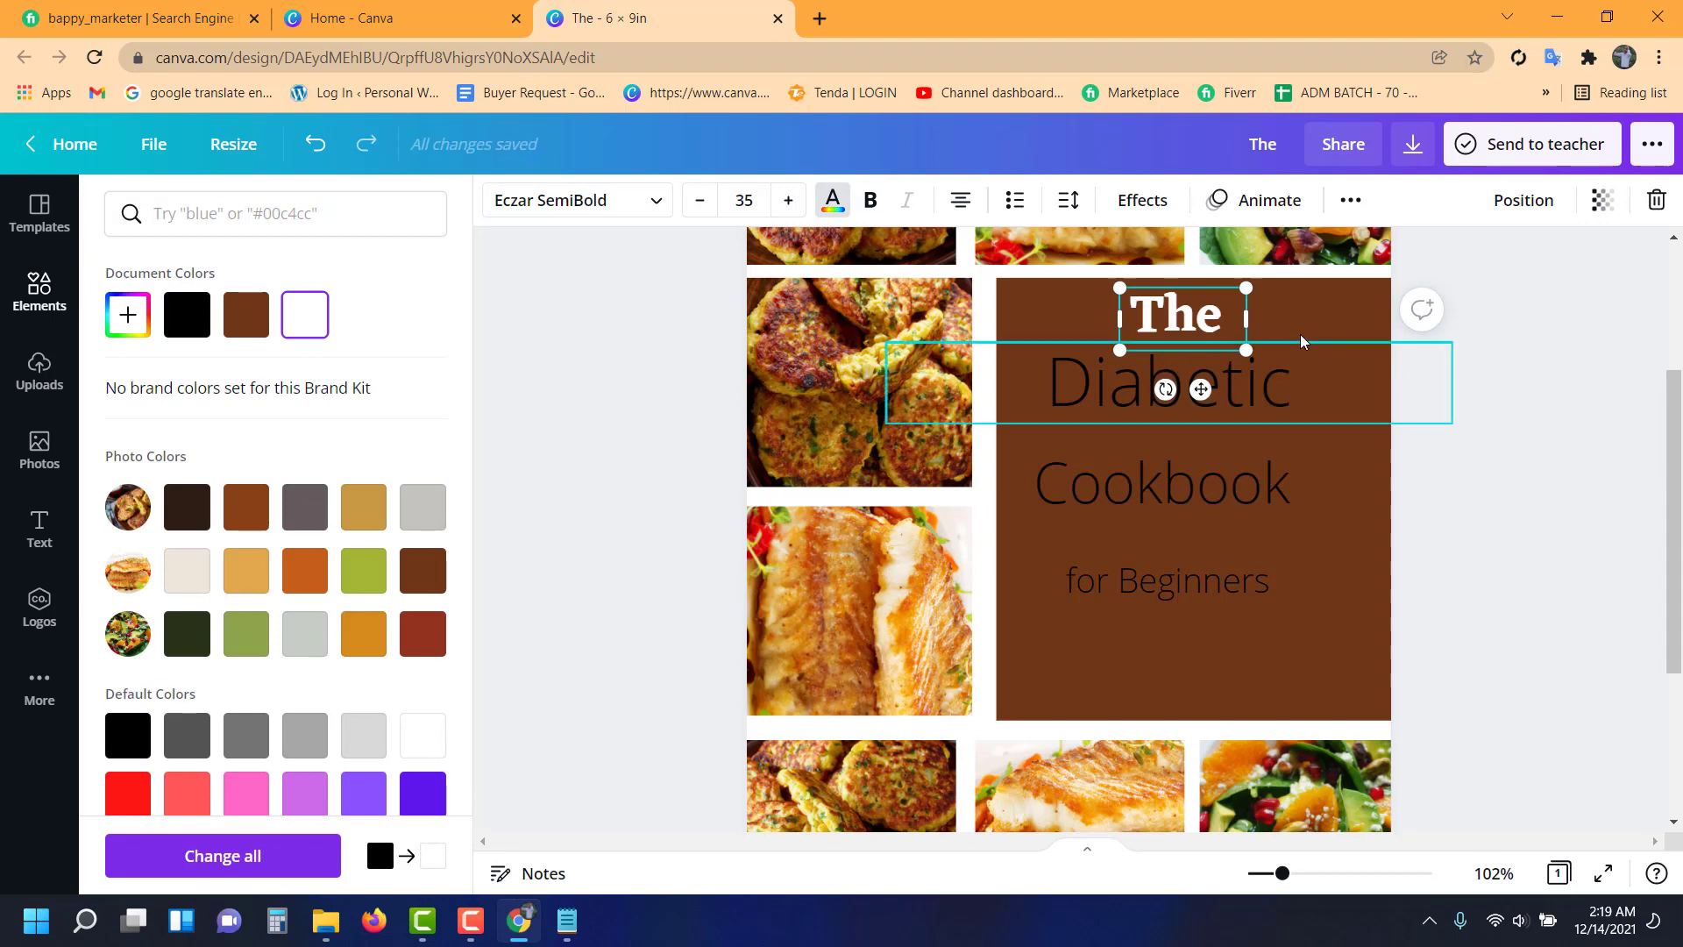
left_click(1270, 368)
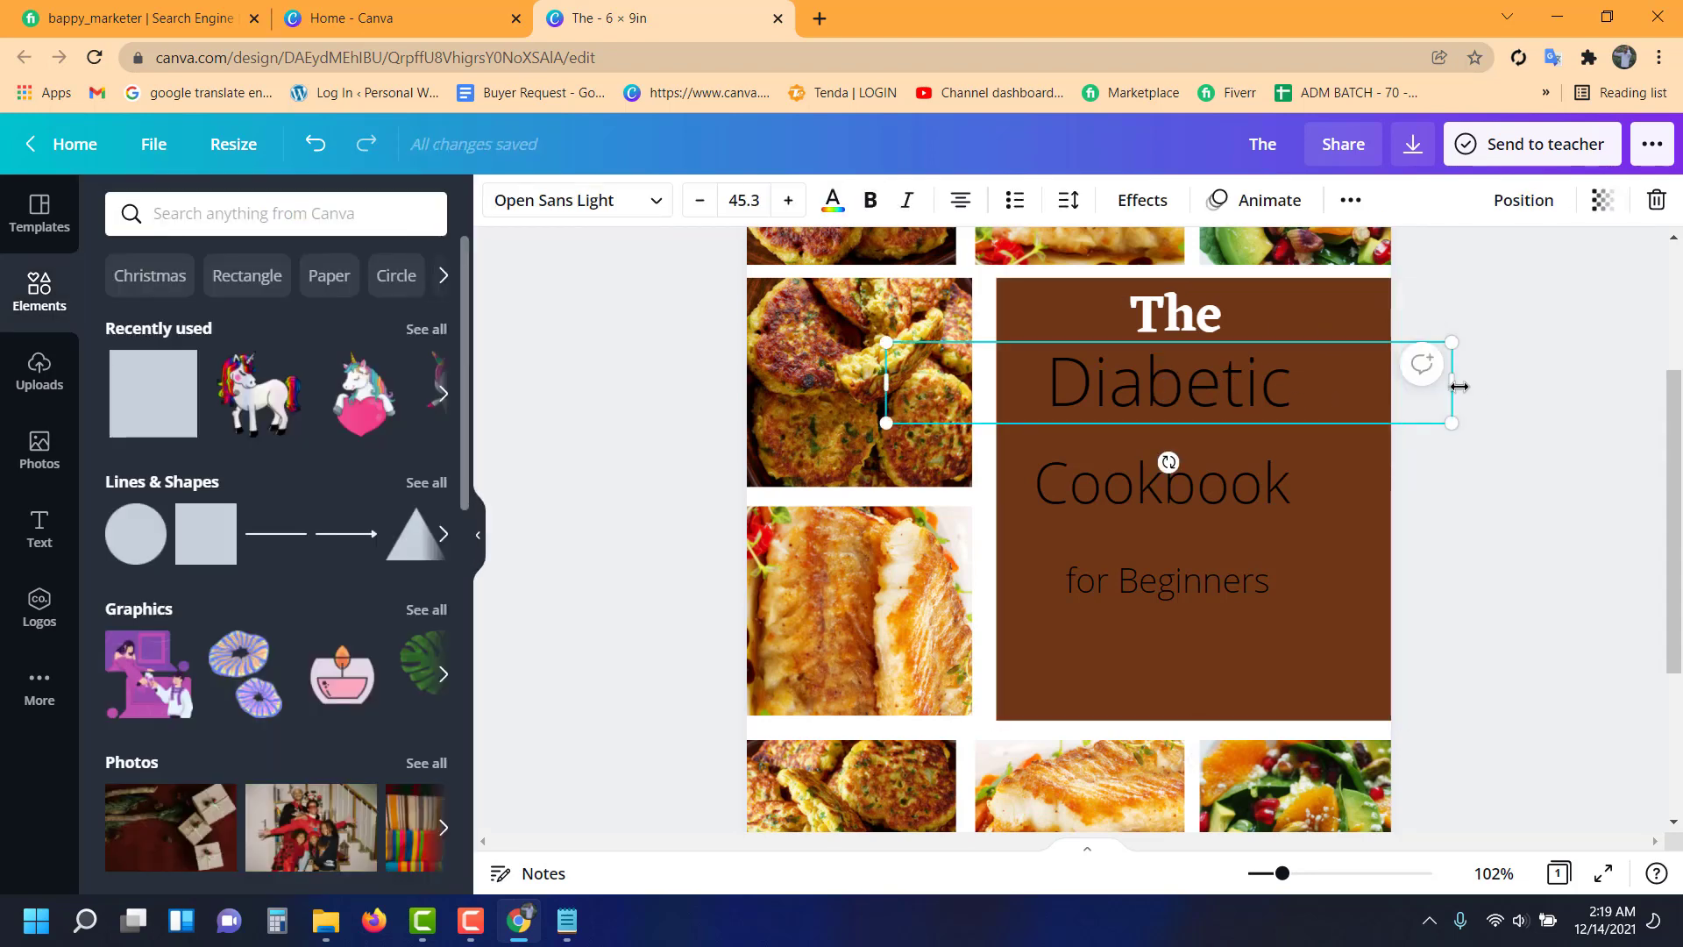
- Set 'Diabetic' in the Bright font and enlarge it to about 87 pt across the panel
mouse_move(1459, 386)
left_mouse_down()
mouse_move(1172, 386)
mouse_move(1200, 432)
mouse_move(1253, 409)
left_mouse_up()
left_click(577, 203)
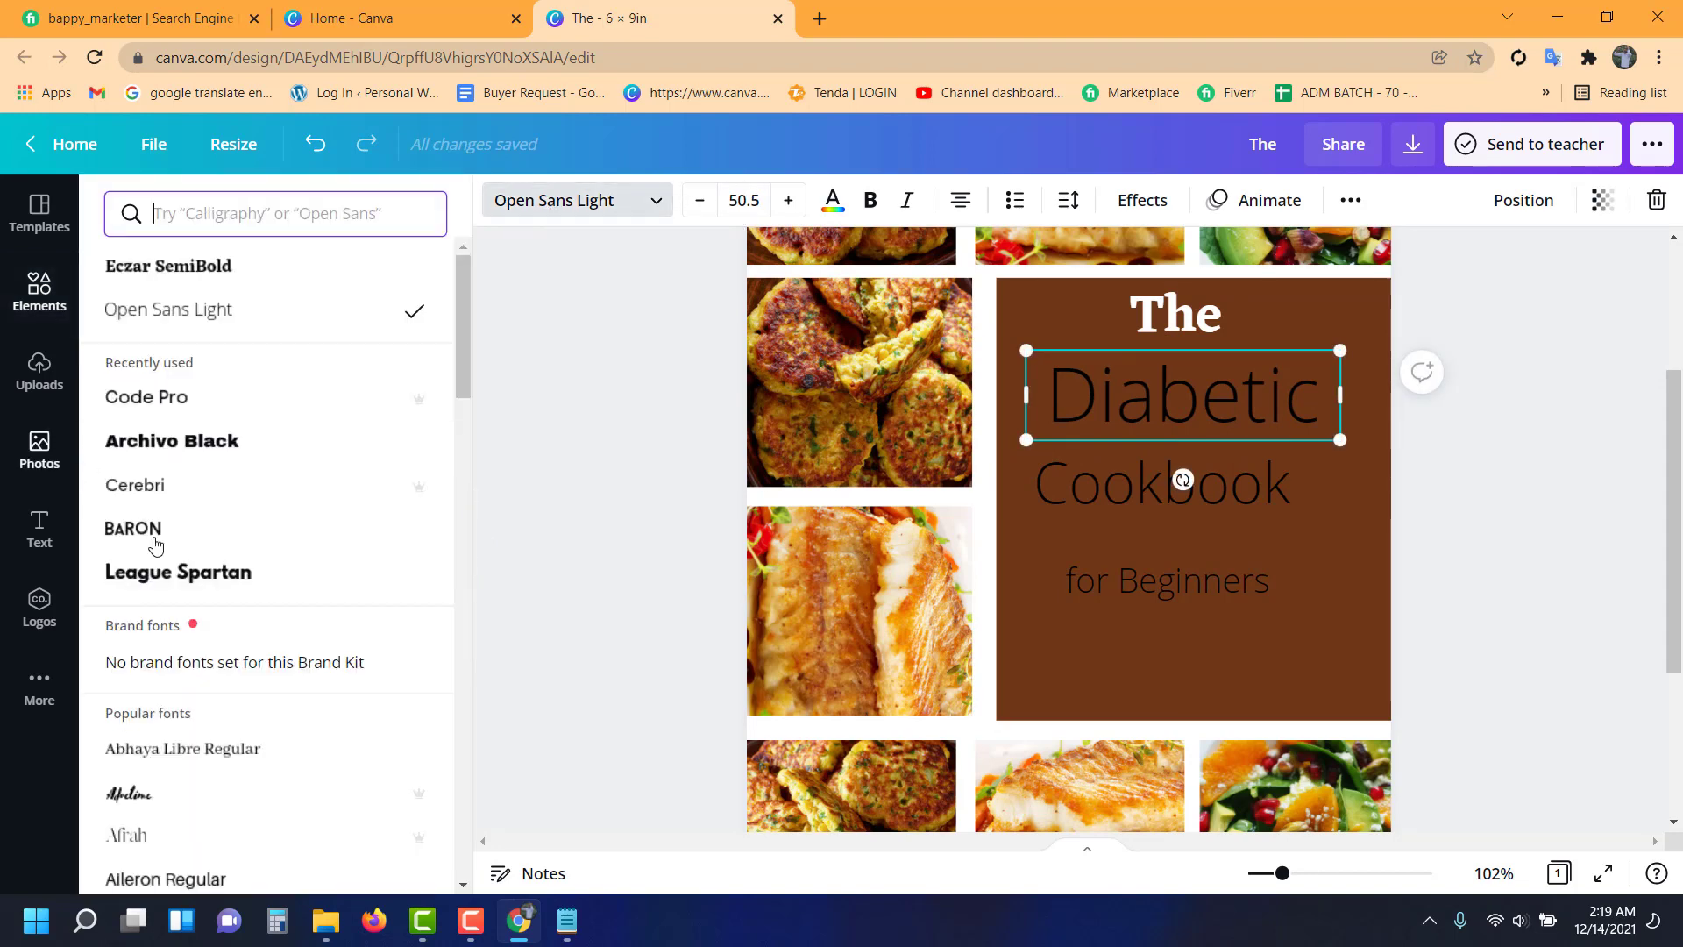
scroll(280, 605, "down", 5)
scroll(294, 605, "down", 2)
scroll(287, 574, "down", 2)
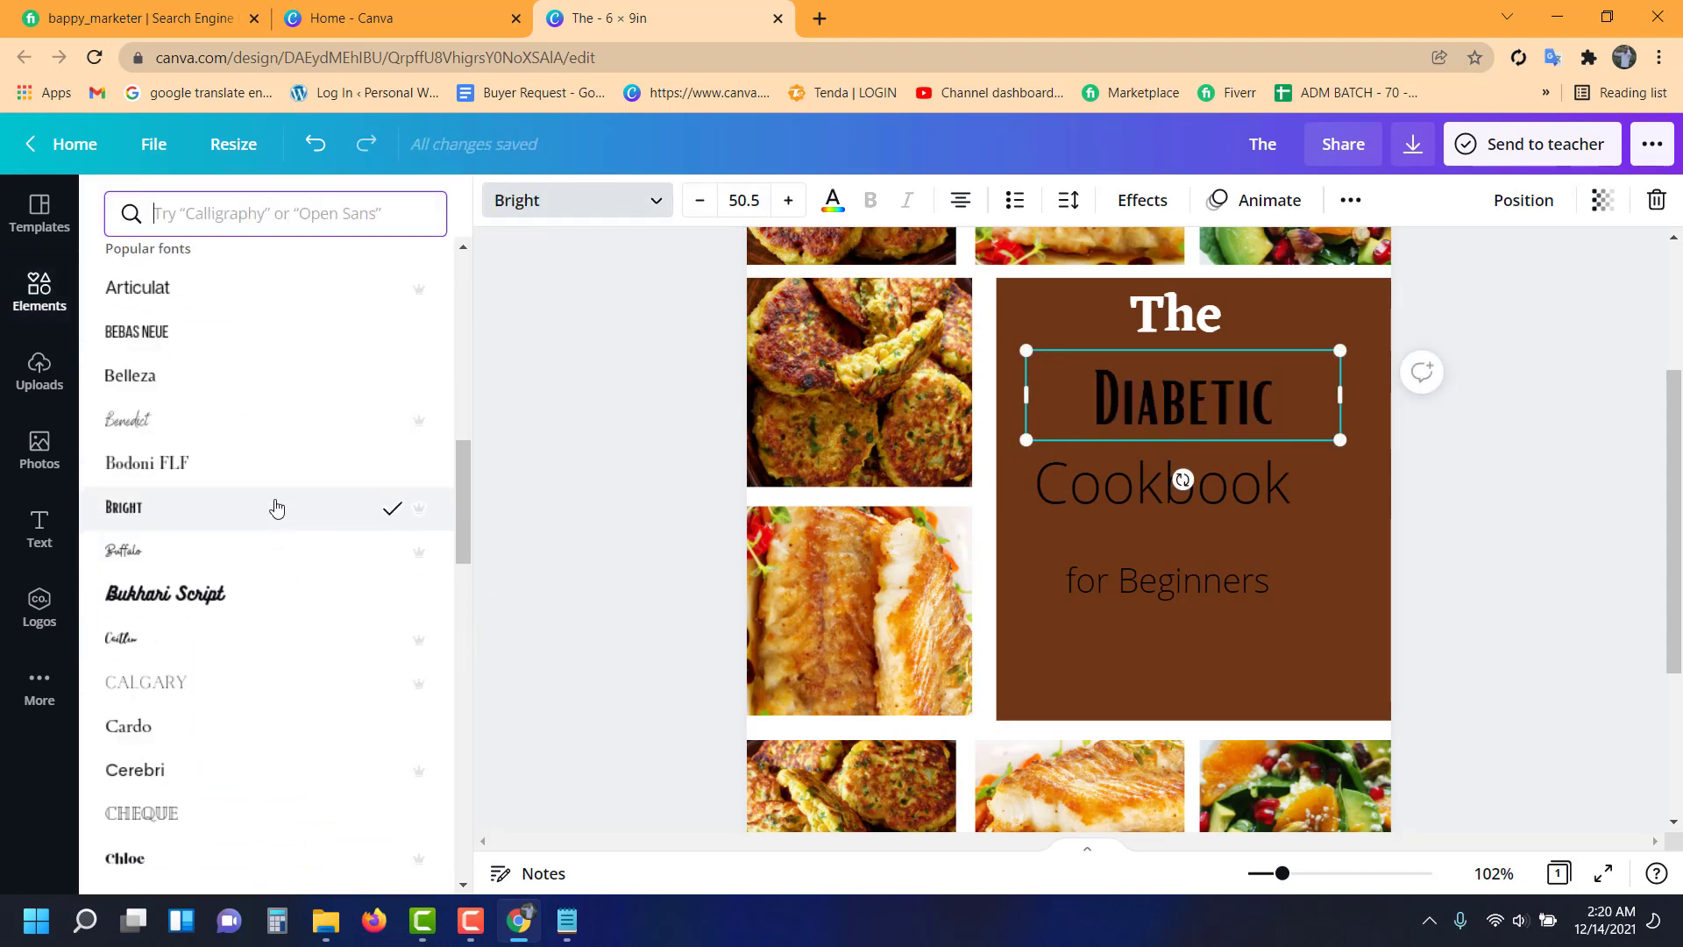
scroll(274, 513, "down", 5)
left_click(267, 428)
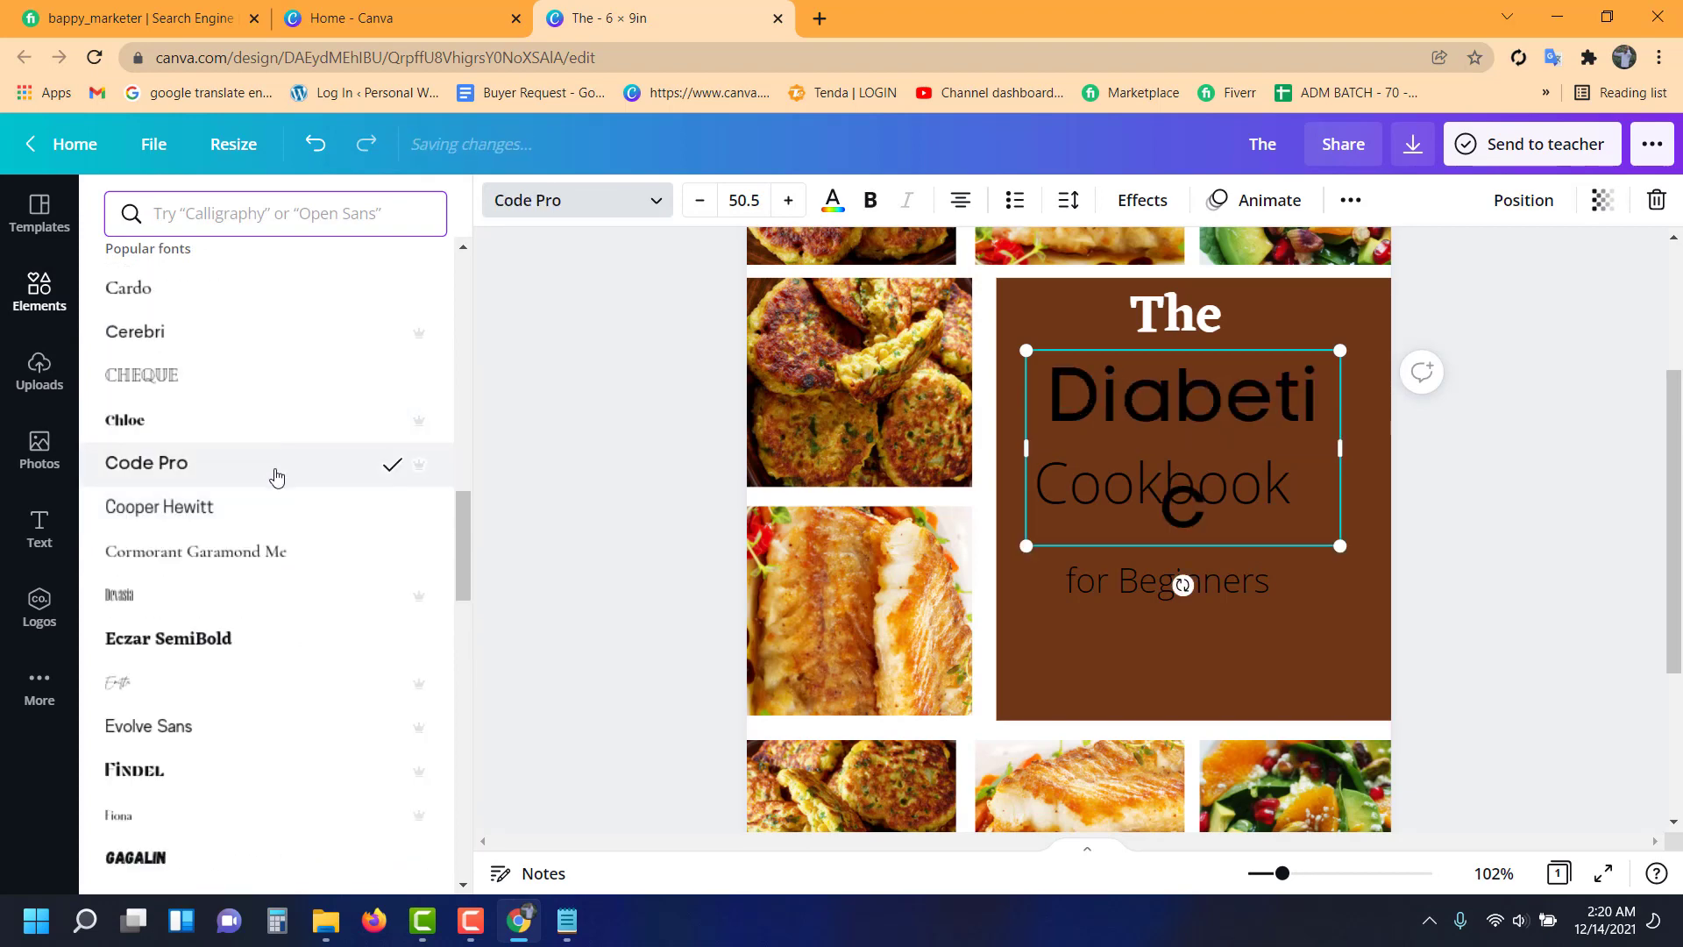
scroll(274, 477, "up", 2)
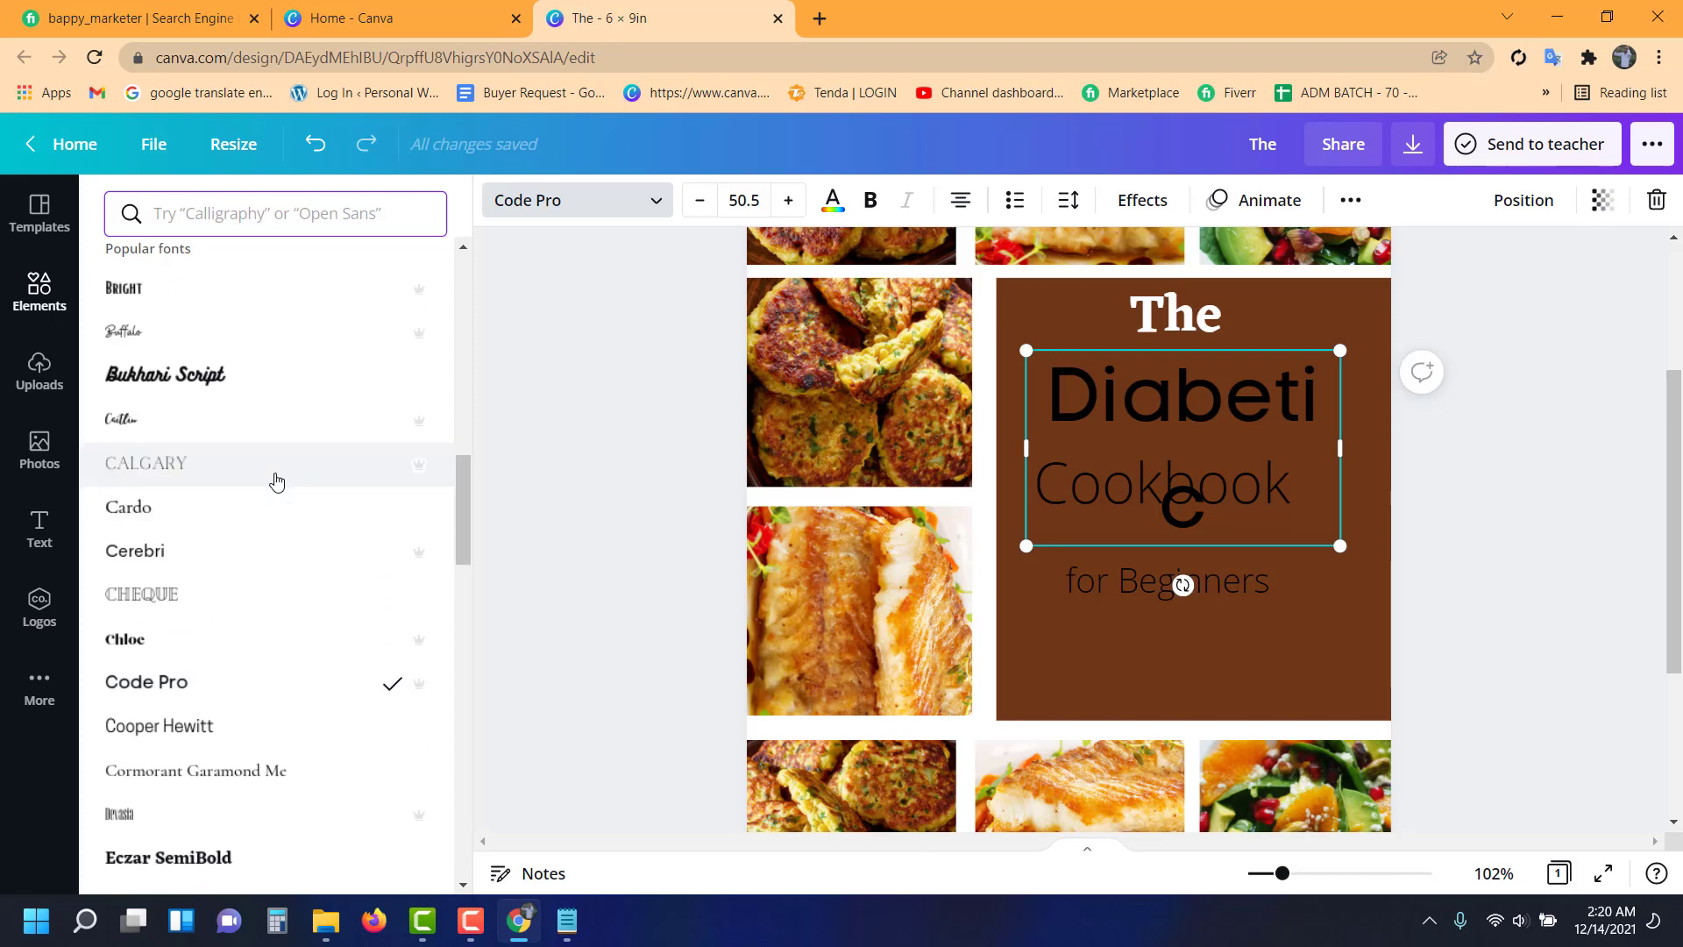
left_click(249, 311)
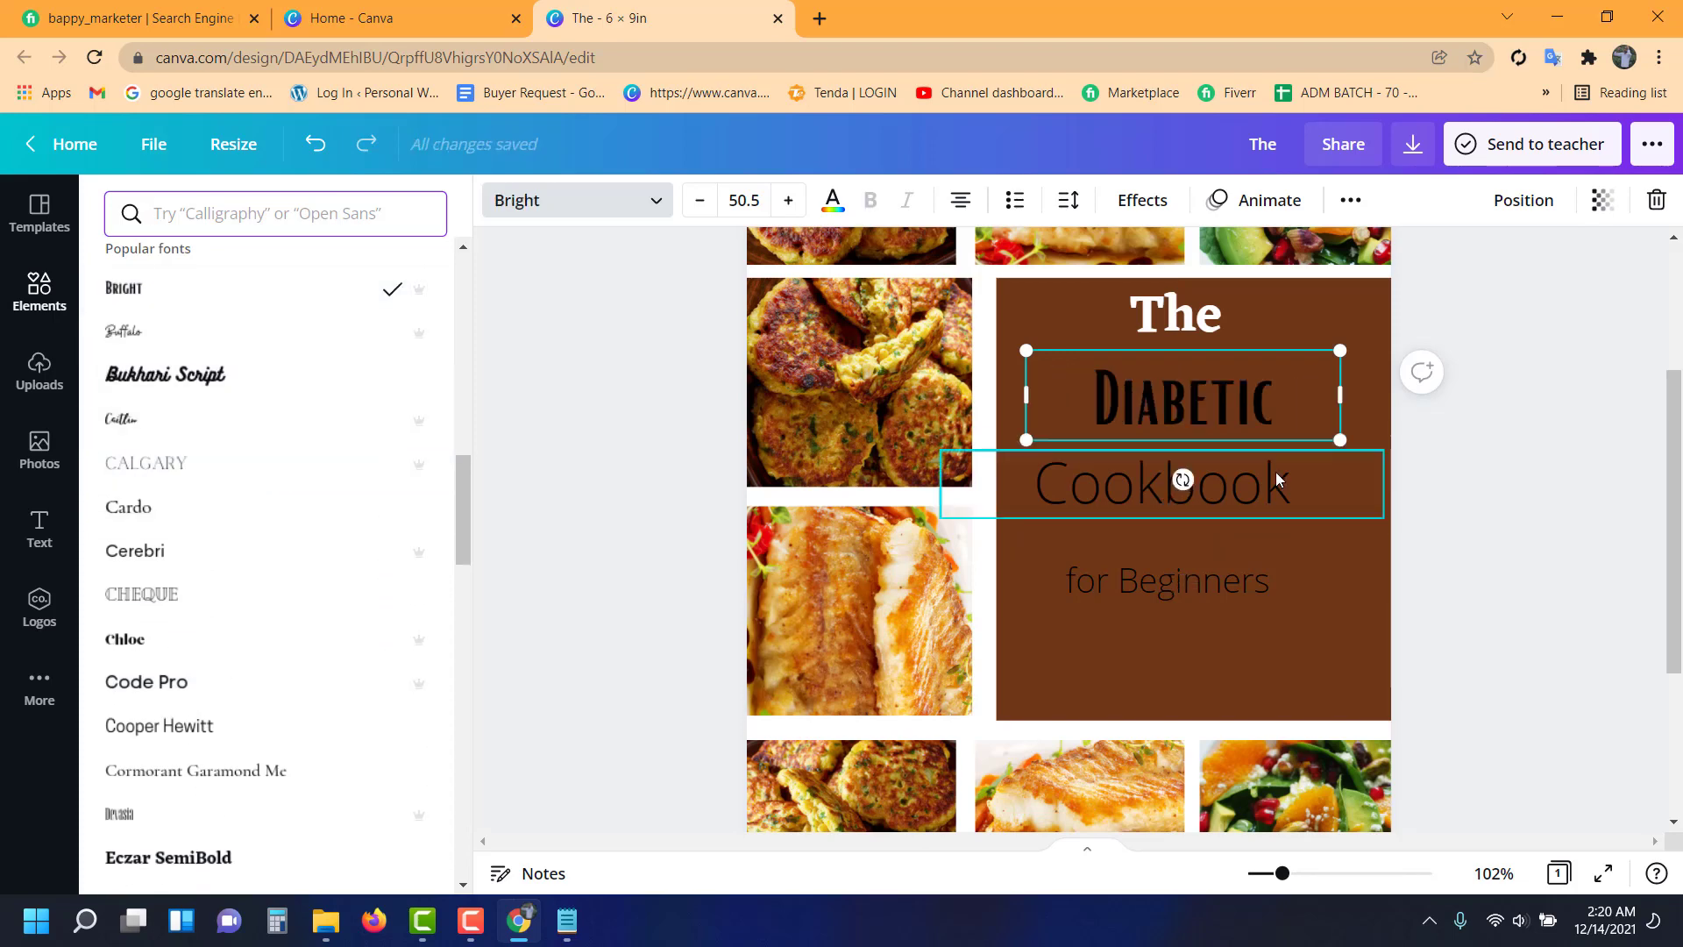
left_click_drag(1348, 438, 1573, 511)
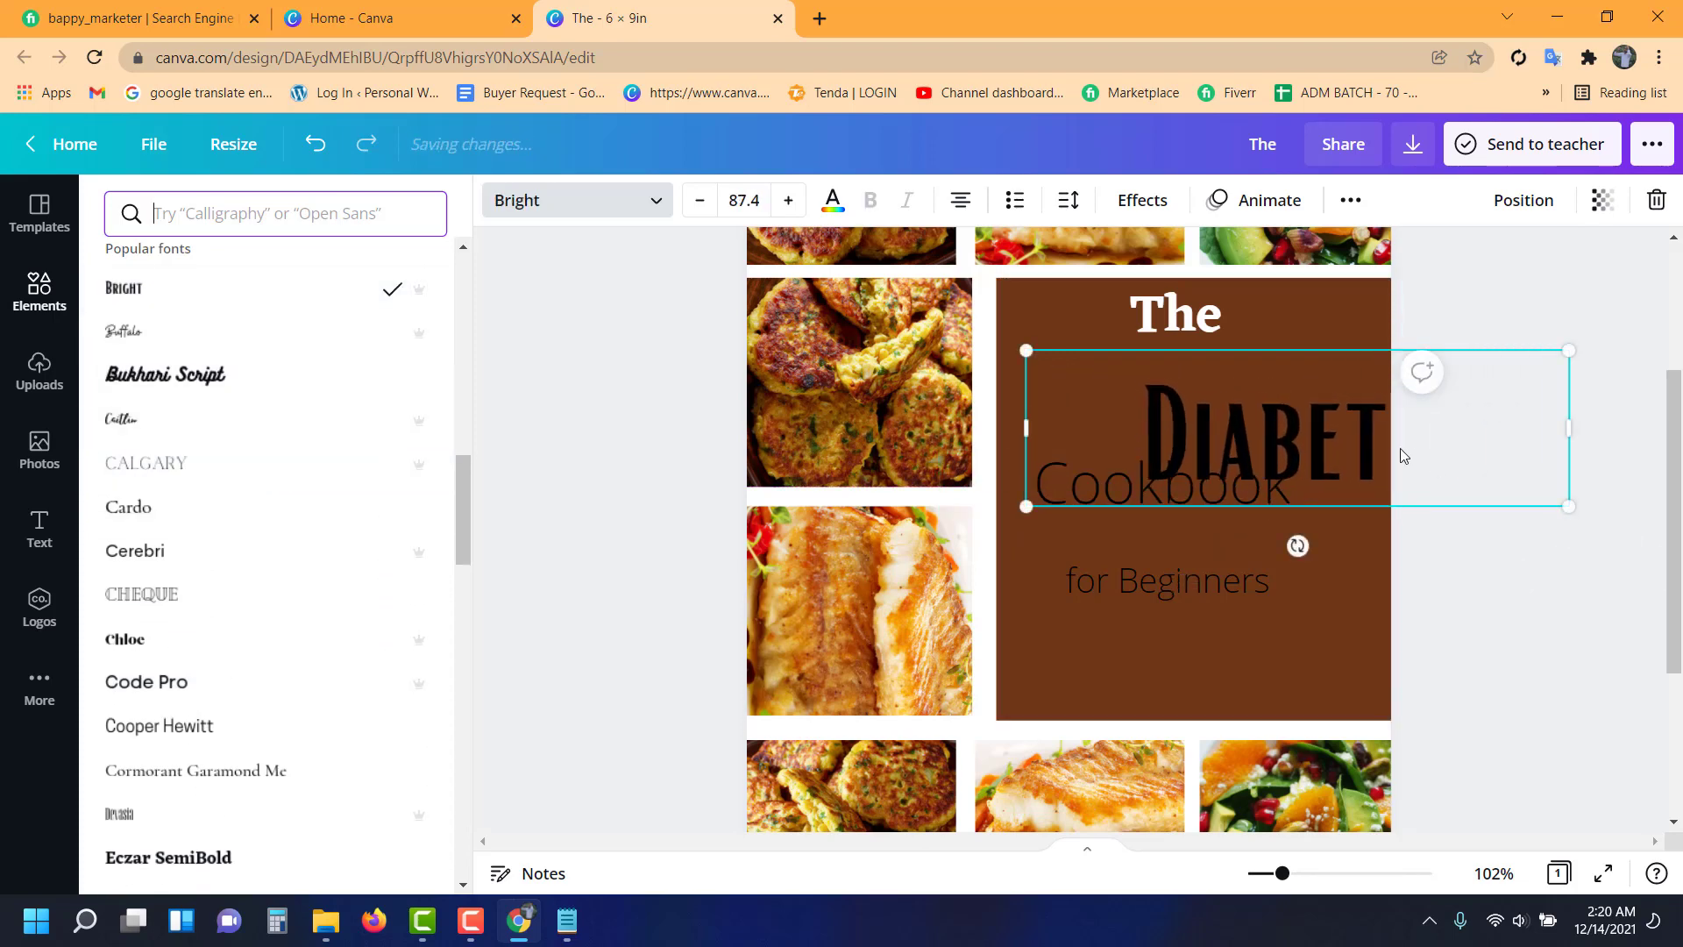
left_click_drag(1400, 448, 1286, 408)
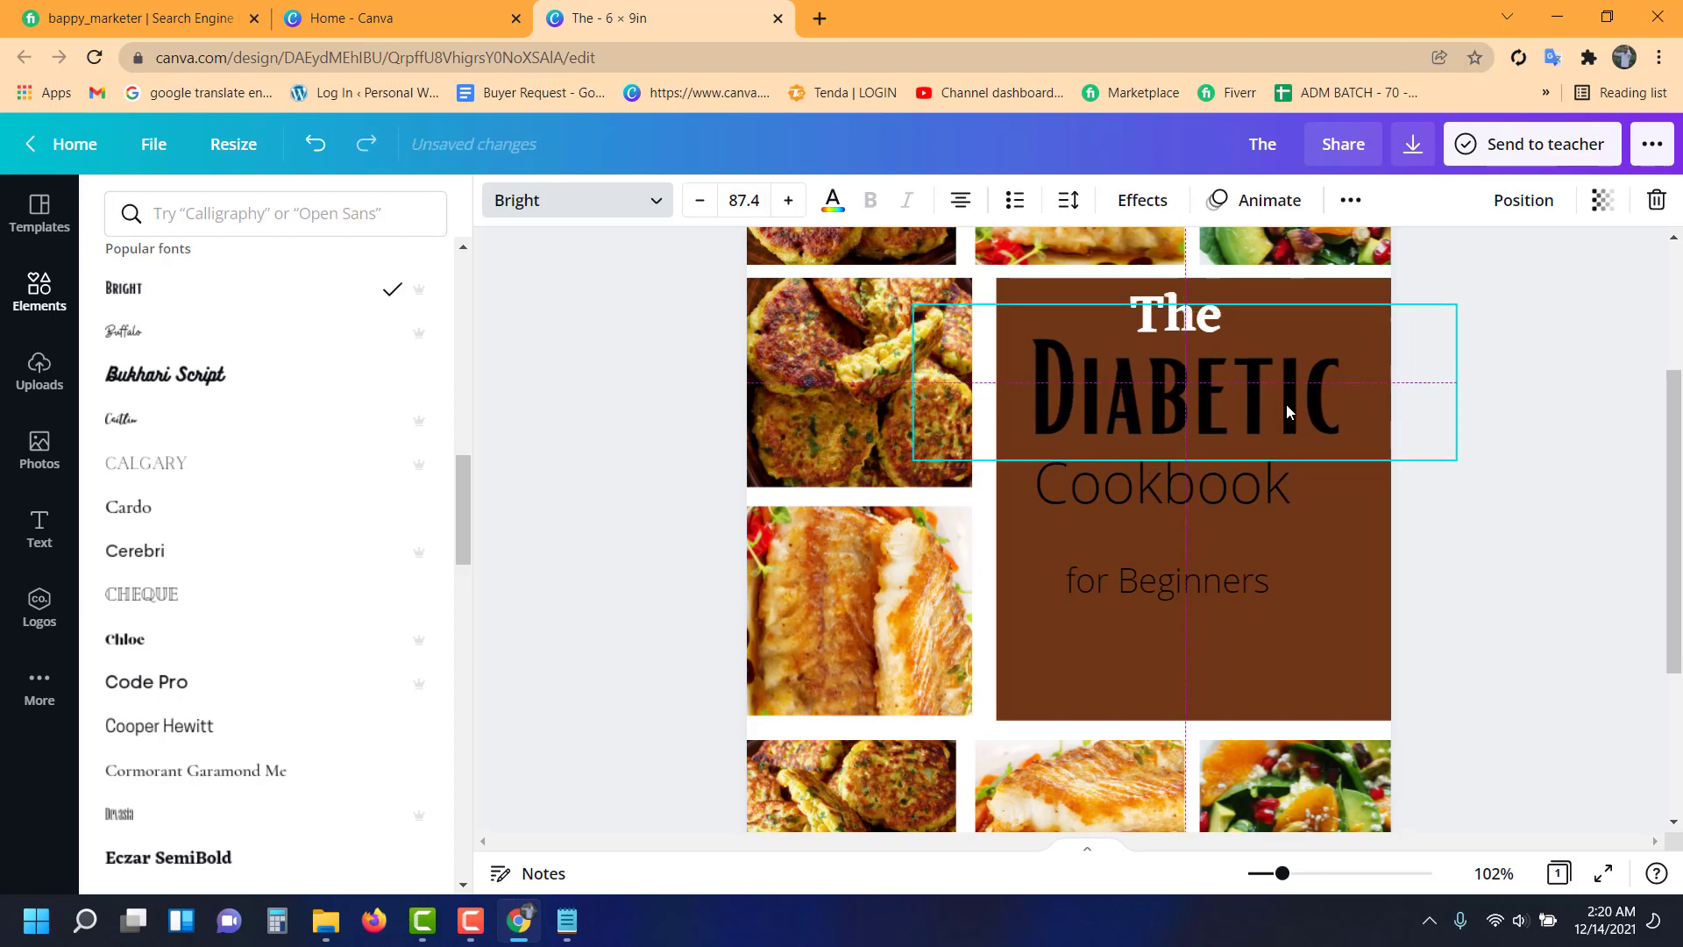
- Colour 'DIABETIC' bright yellow-green with a custom colour
left_click(831, 200)
scroll(263, 438, "down", 2)
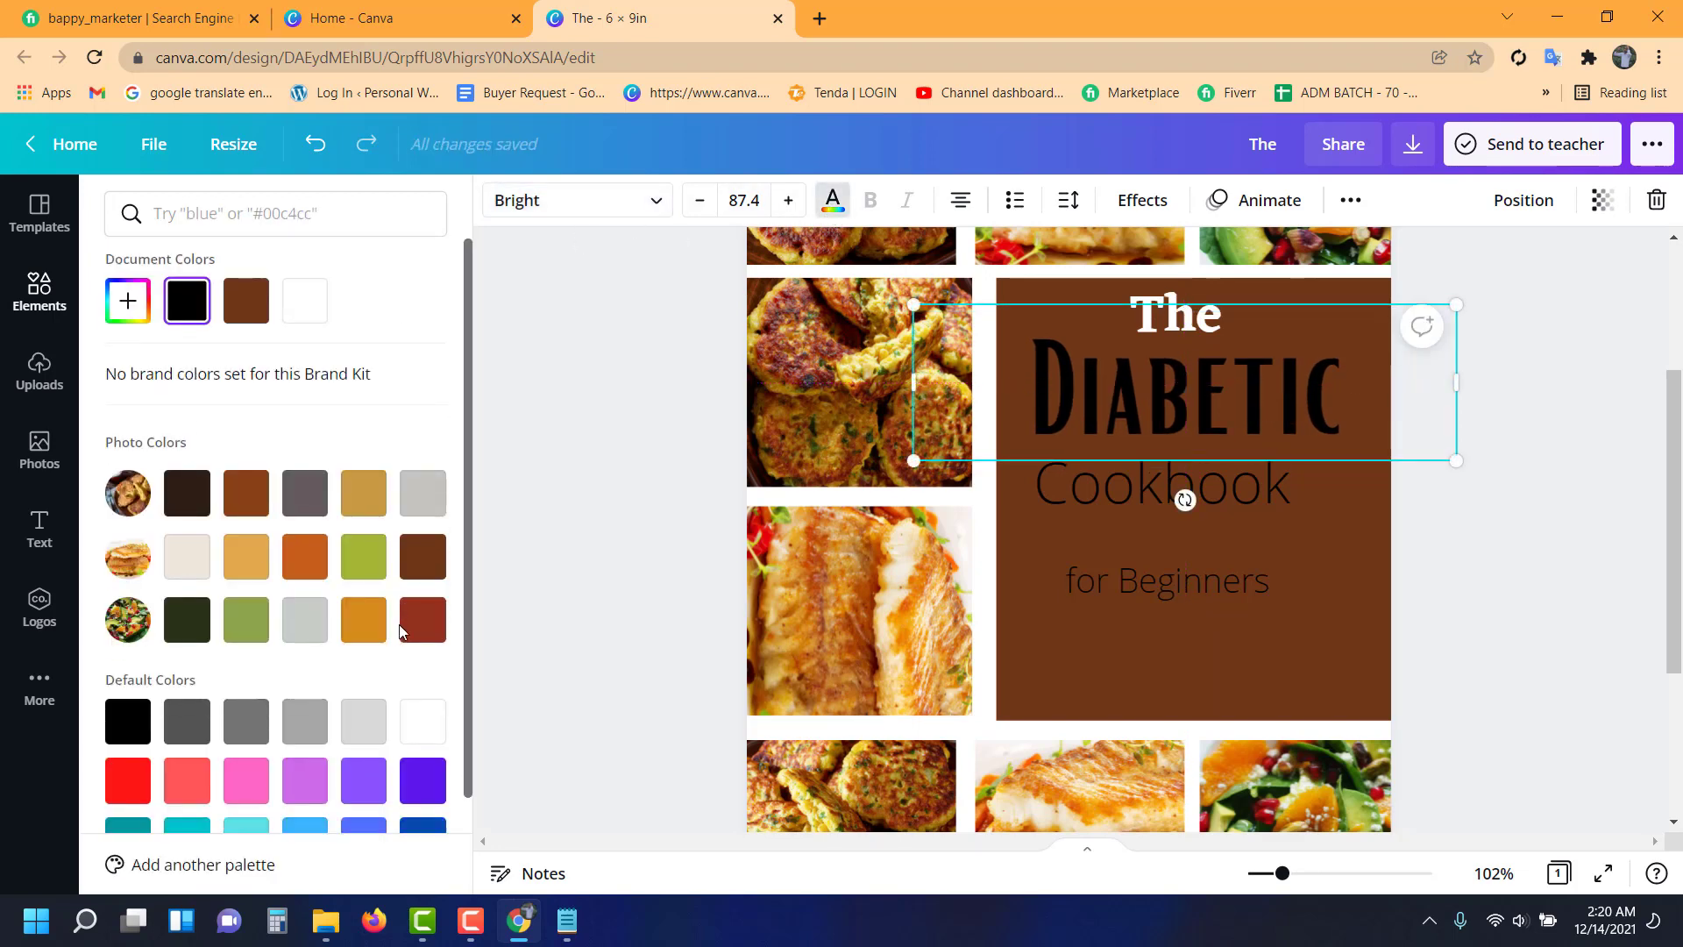
left_click(363, 440)
scroll(169, 409, "up", 2)
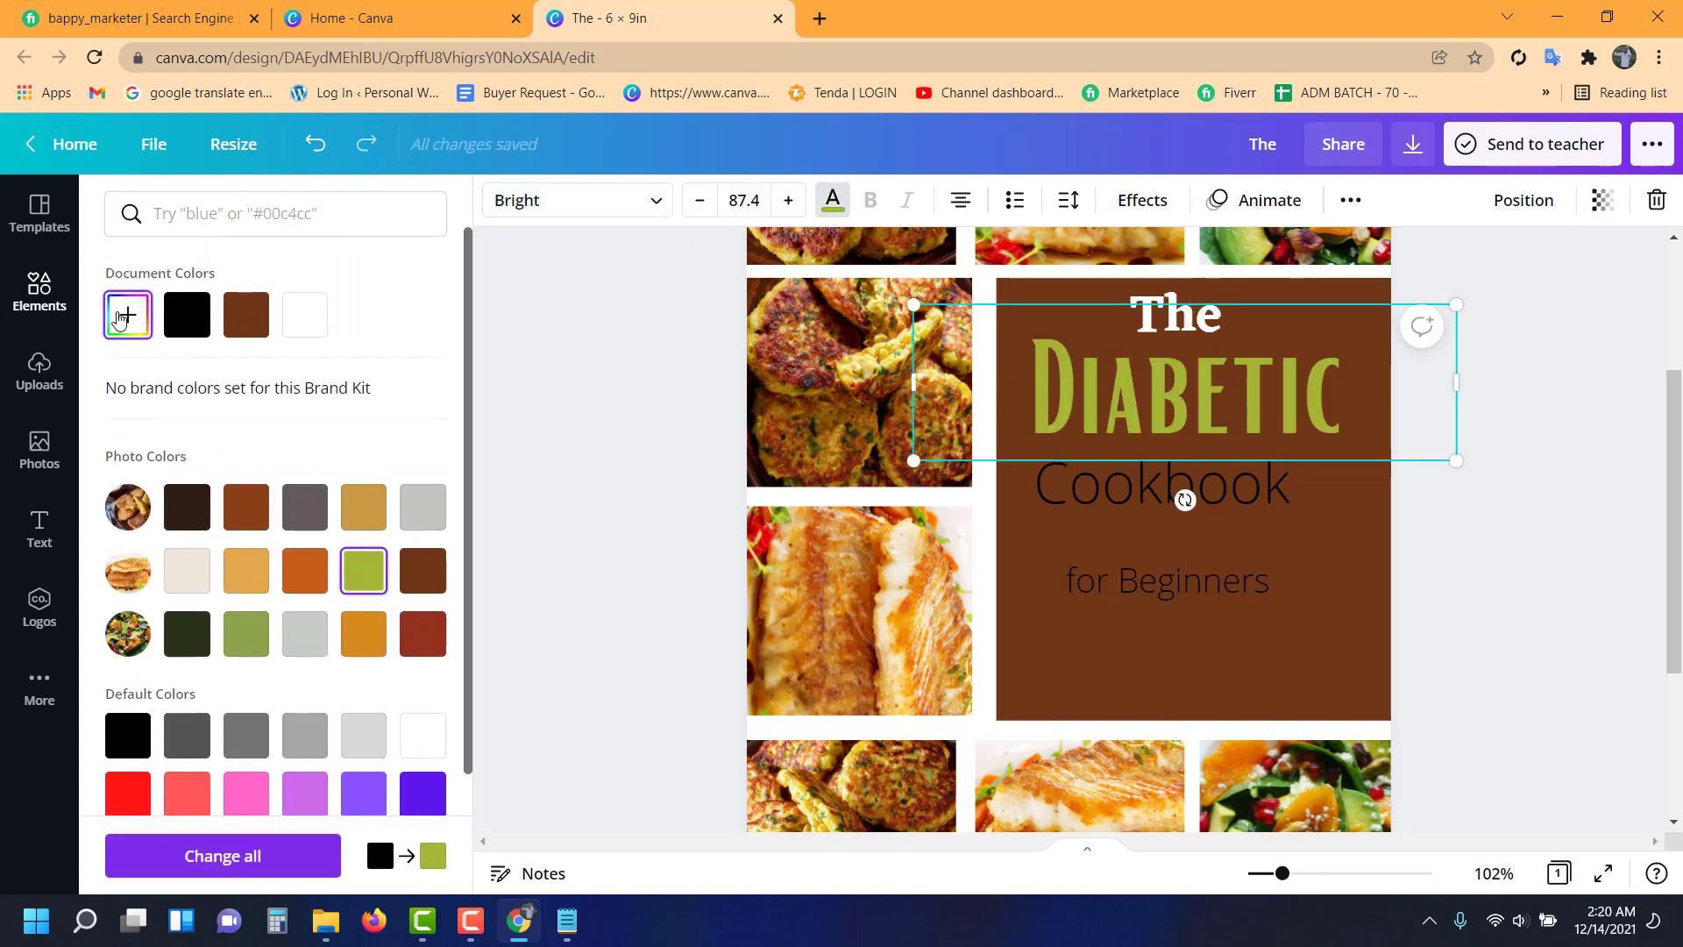
left_click(128, 314)
left_click_drag(326, 399, 602, 309)
left_click(1617, 400)
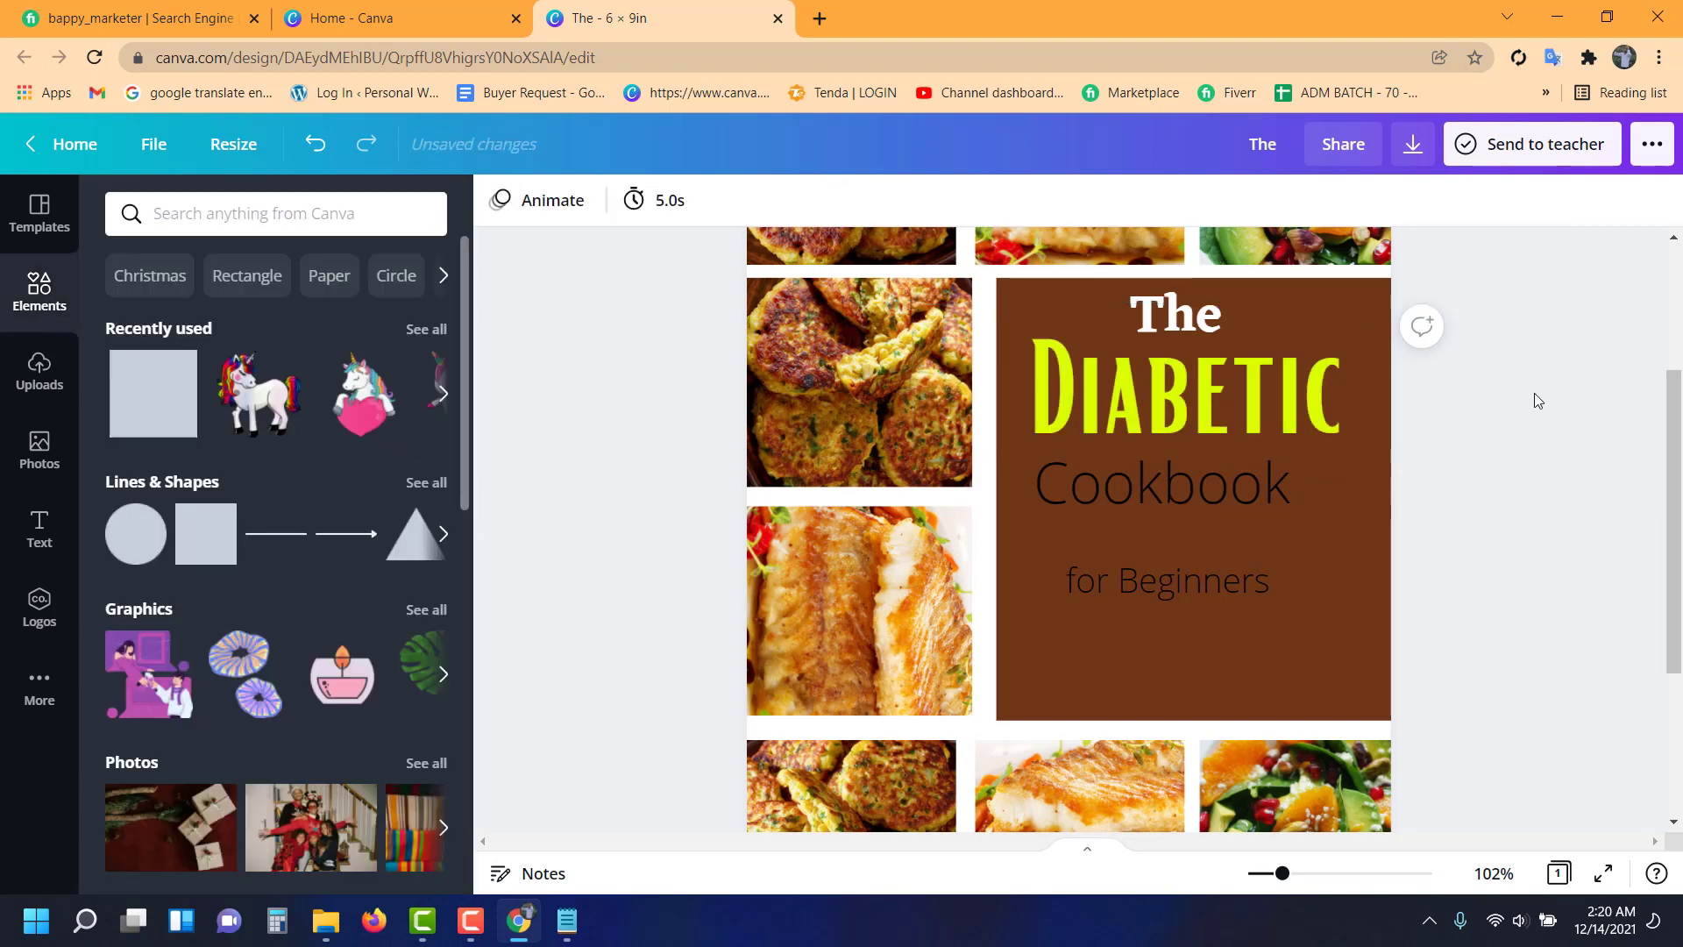
- Shift 'Cookbook' right and spread its letters apart with spaces
left_click_drag(1307, 392, 1314, 391)
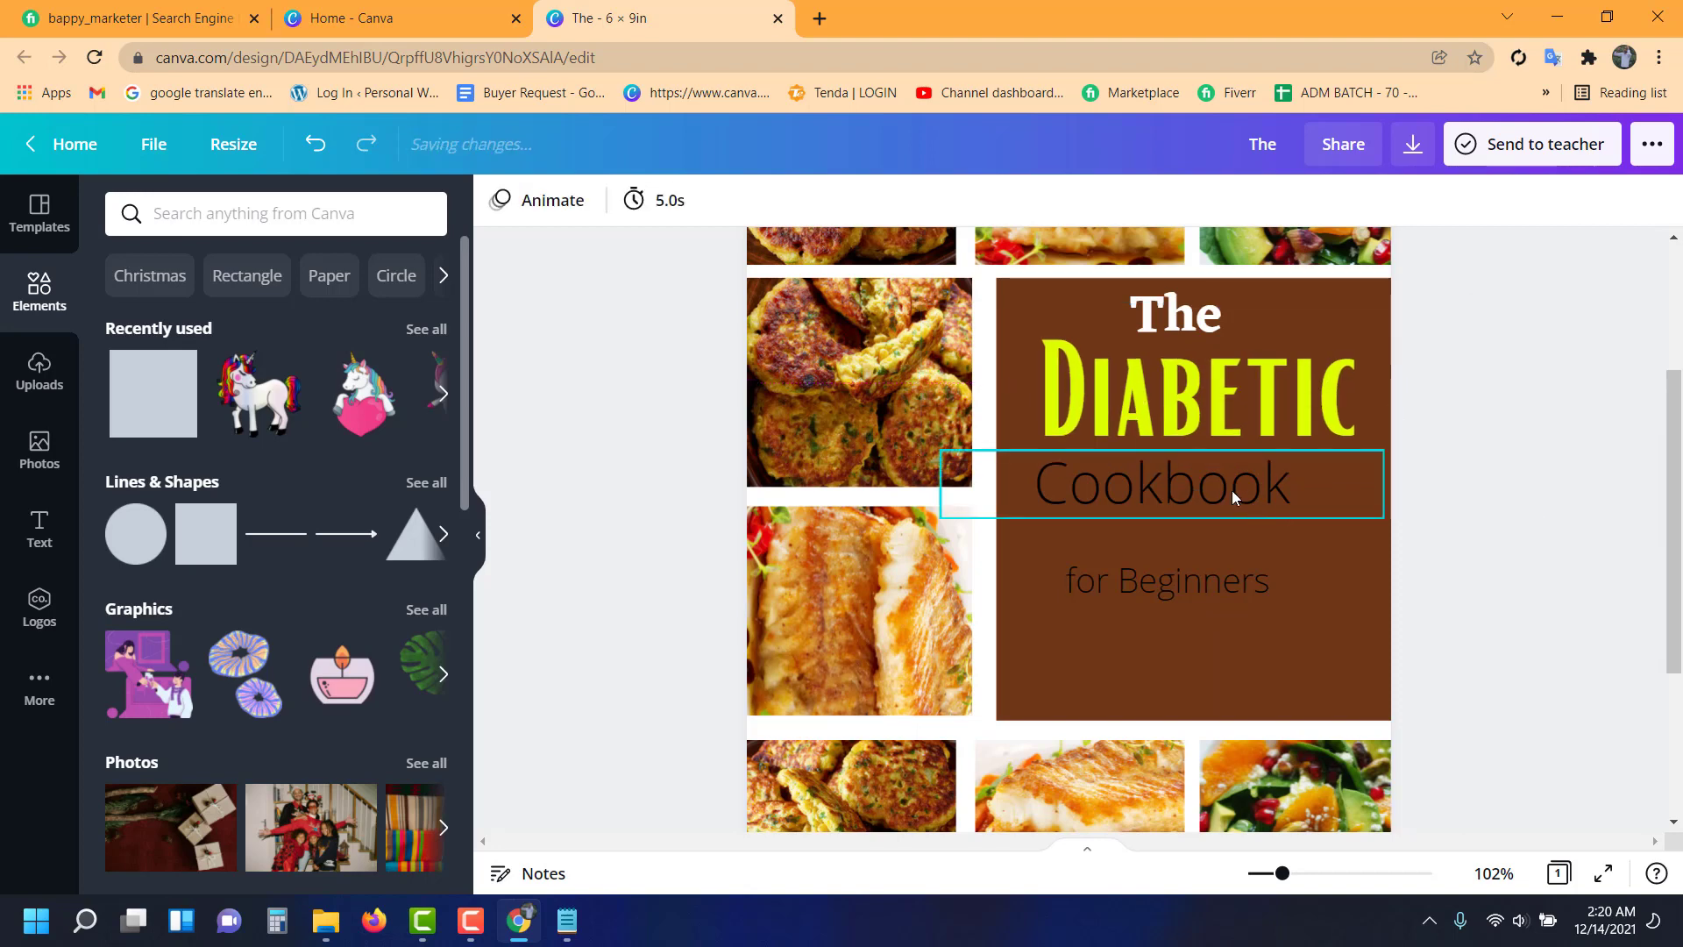
mouse_move(1232, 491)
left_mouse_down()
mouse_move(1285, 477)
mouse_move(1265, 486)
left_mouse_up()
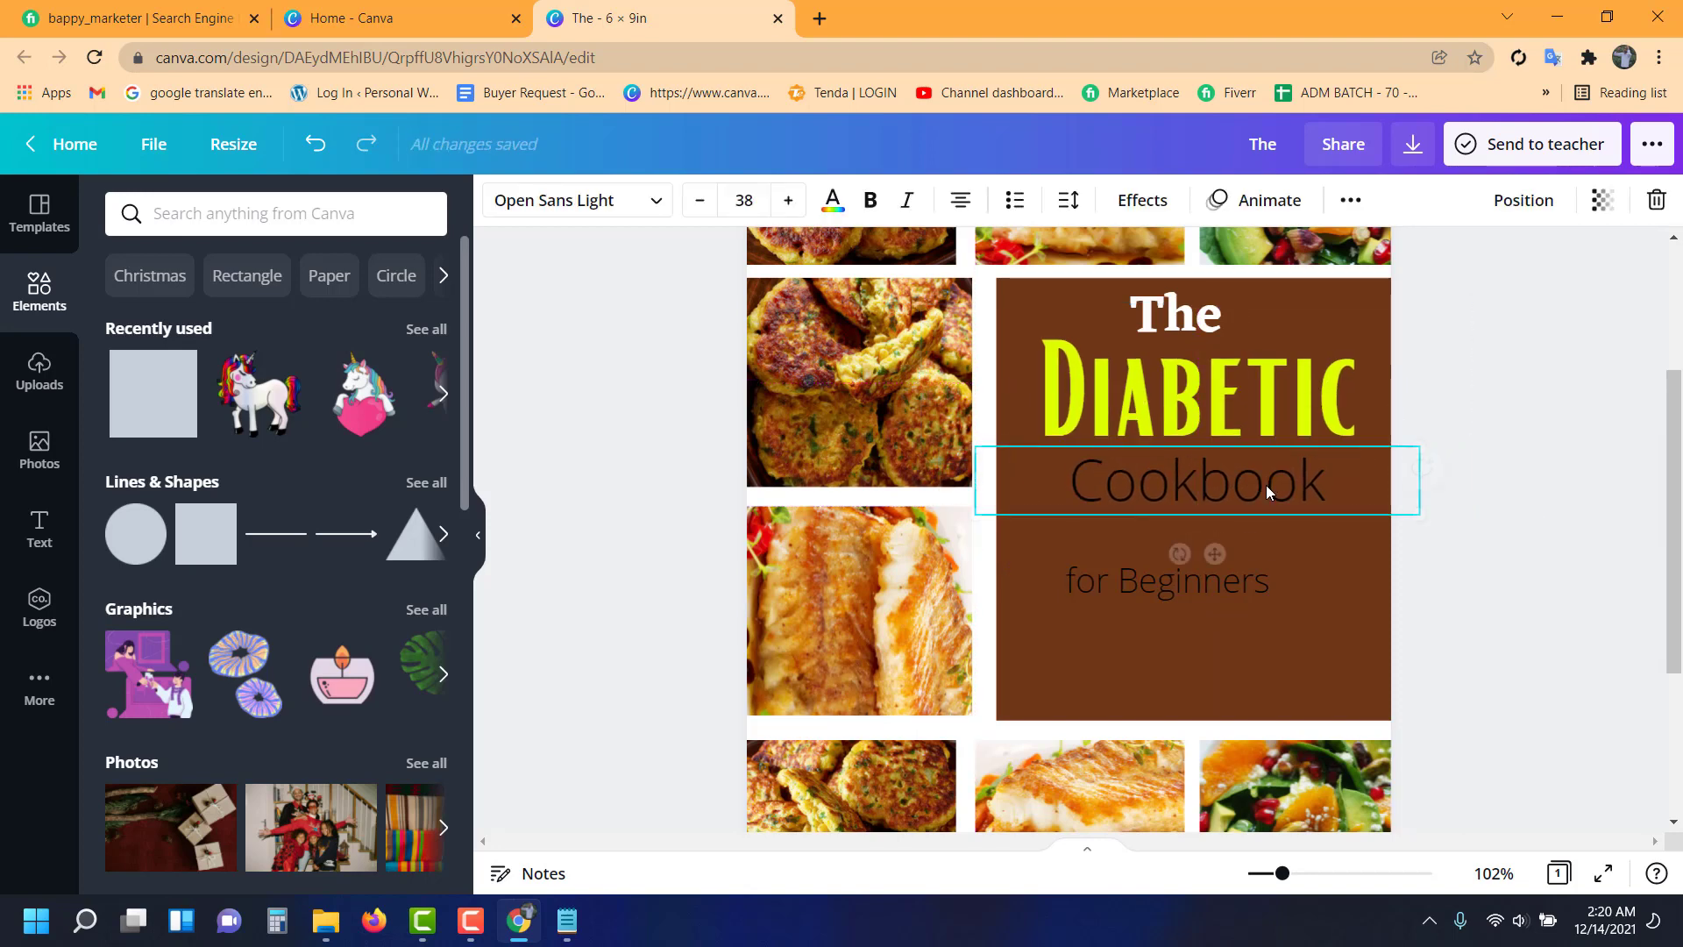
double_click(1093, 488)
left_click(1097, 483)
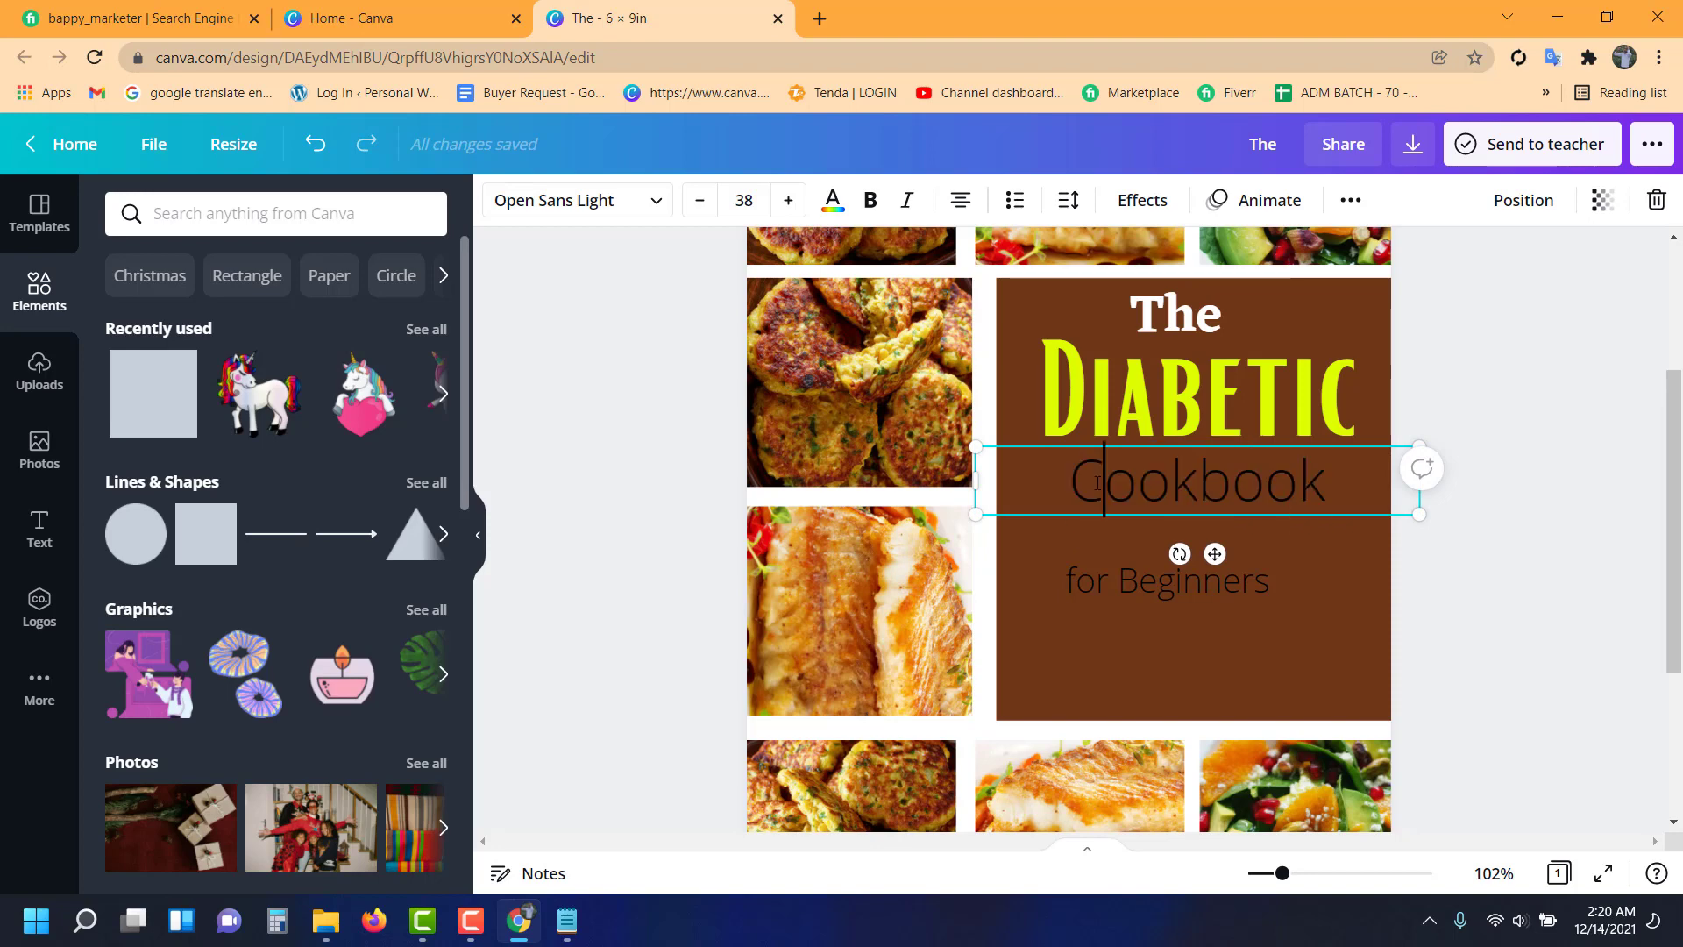
left_click(1147, 480)
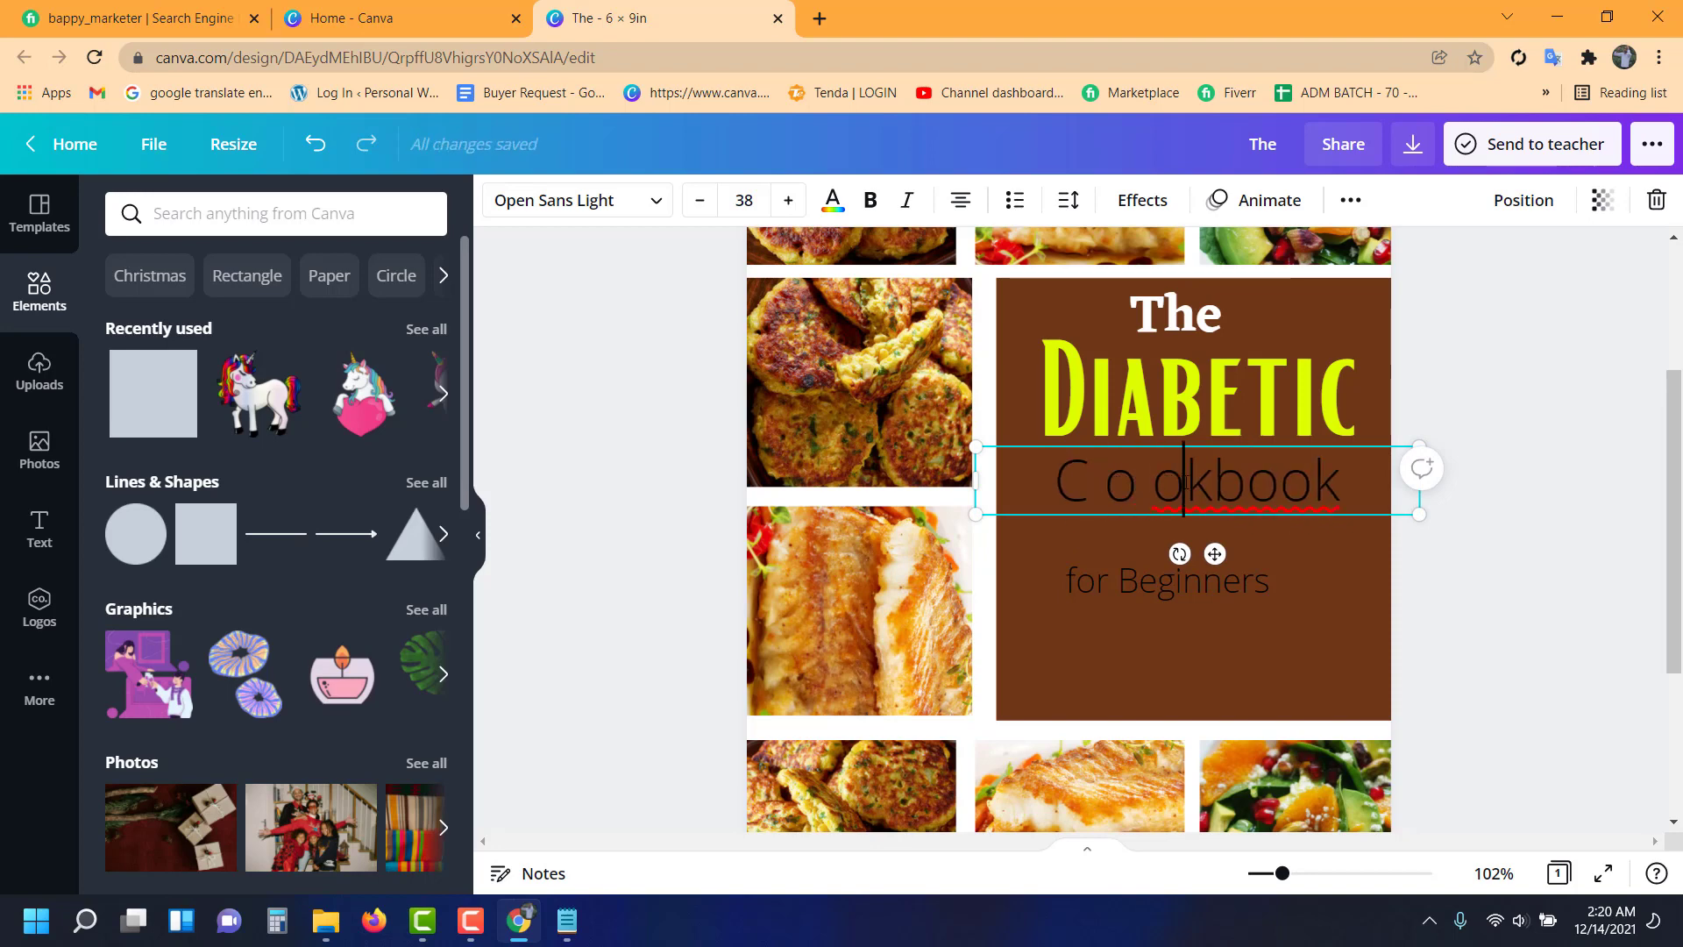
key("Right")
key("Right")
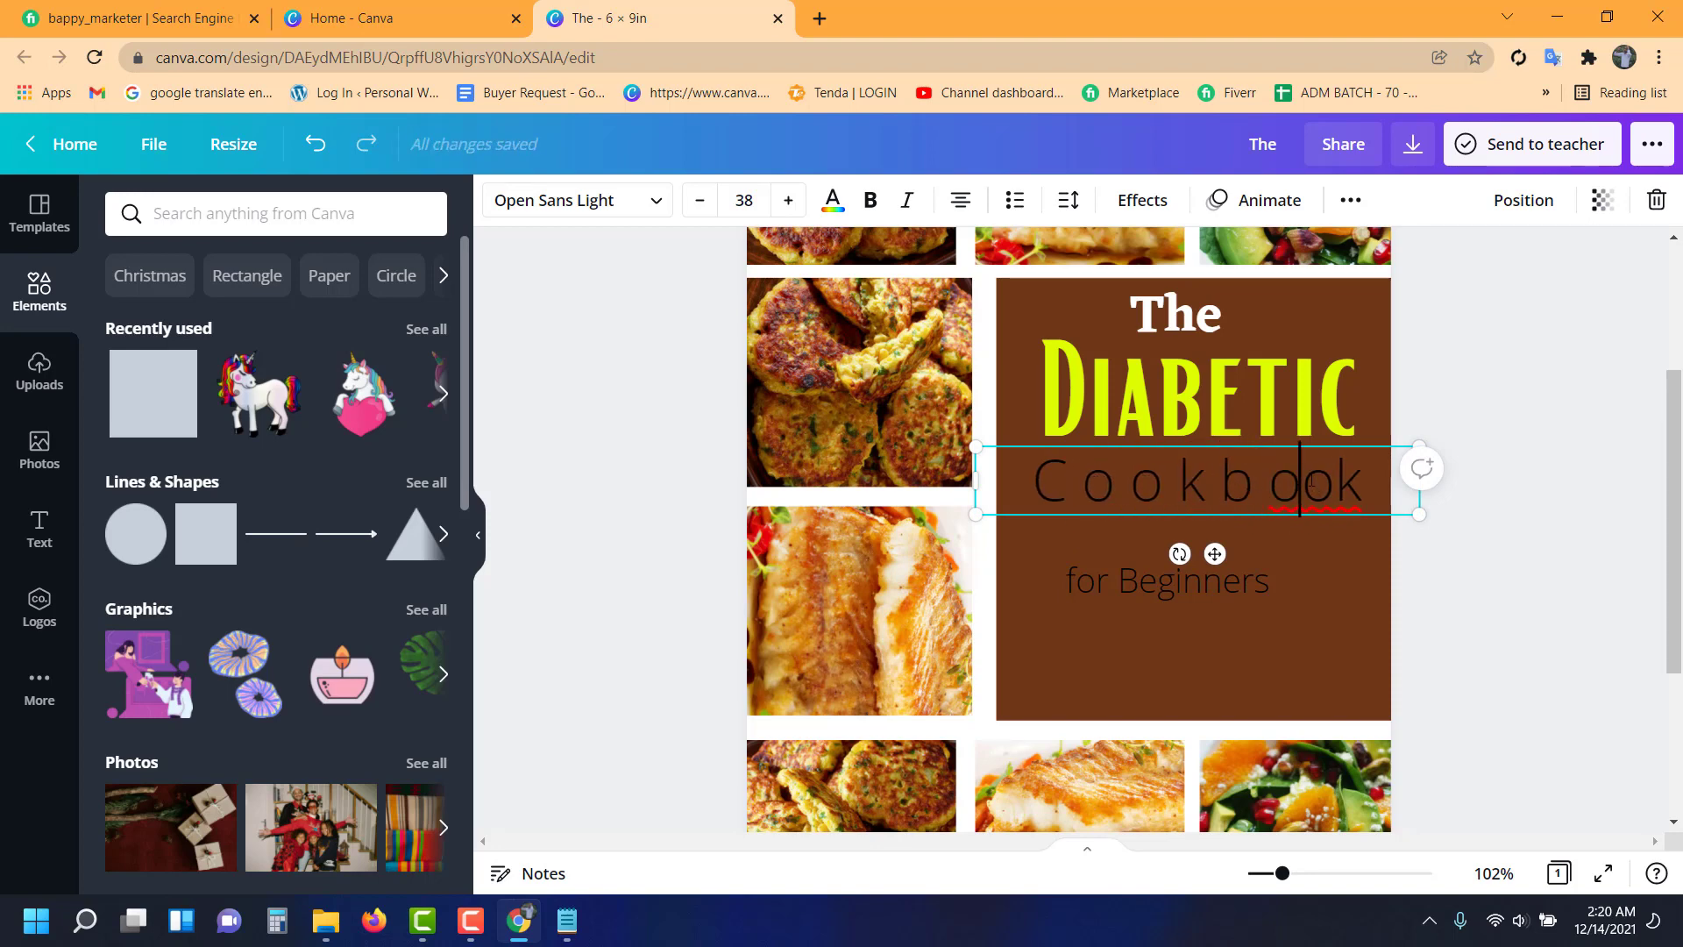
key("Right")
left_click(1556, 462)
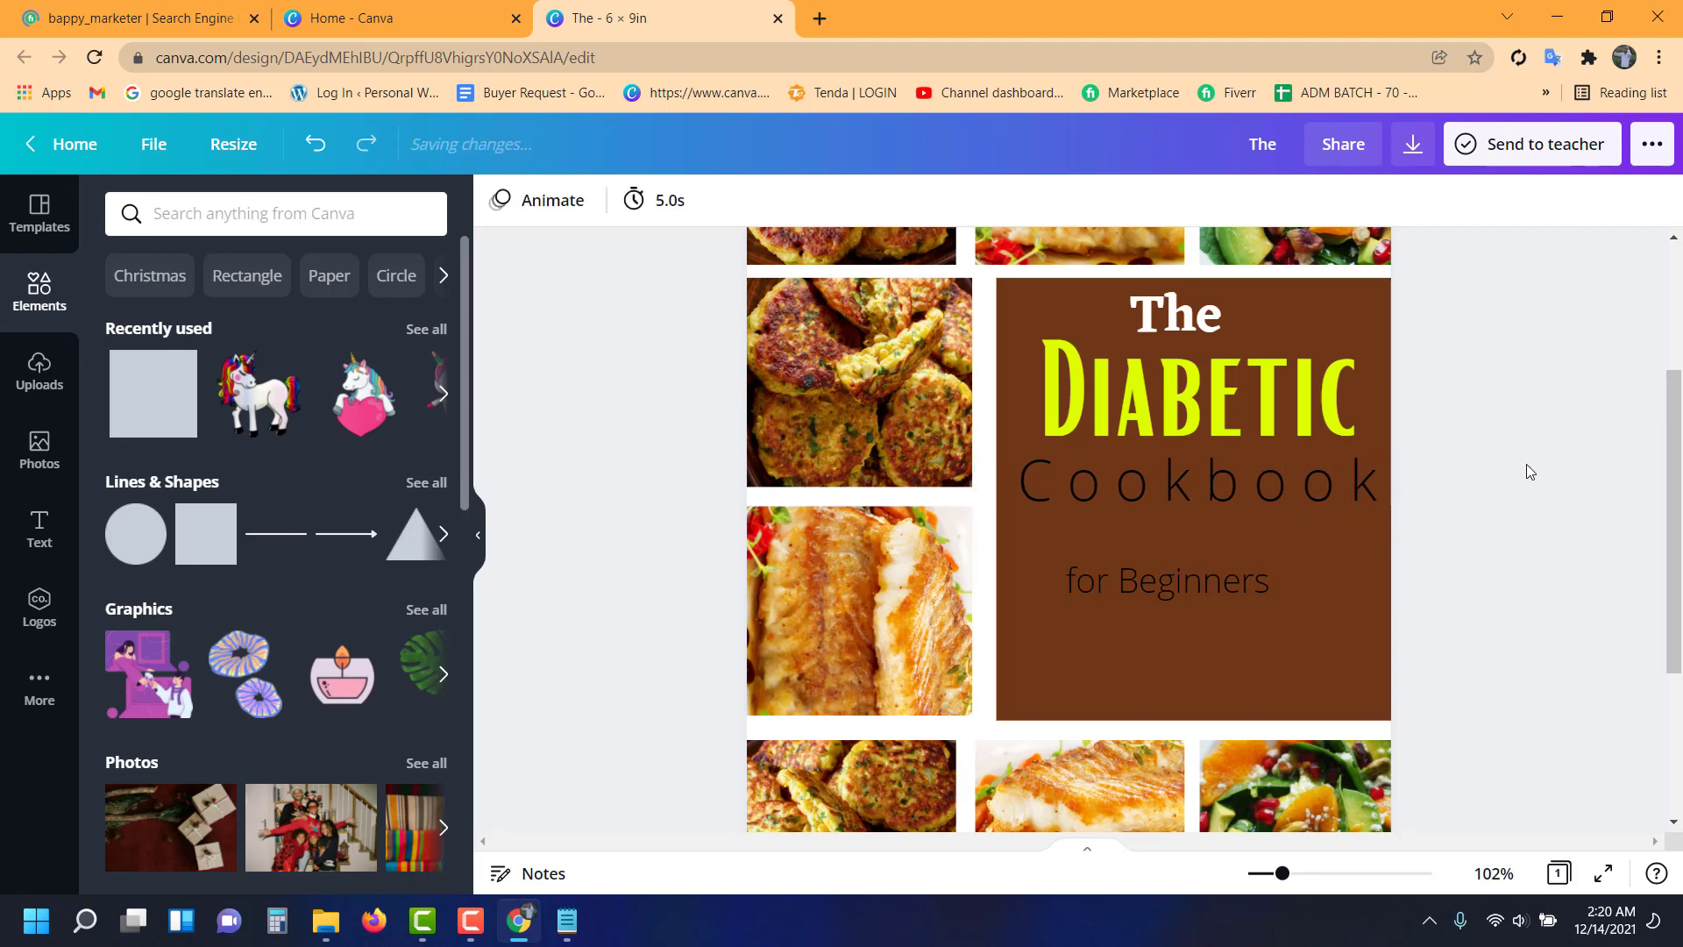
- Set 'Cookbook' in white Code Pro at size 33.5, nudged slightly right
left_click(1322, 482)
left_click(560, 200)
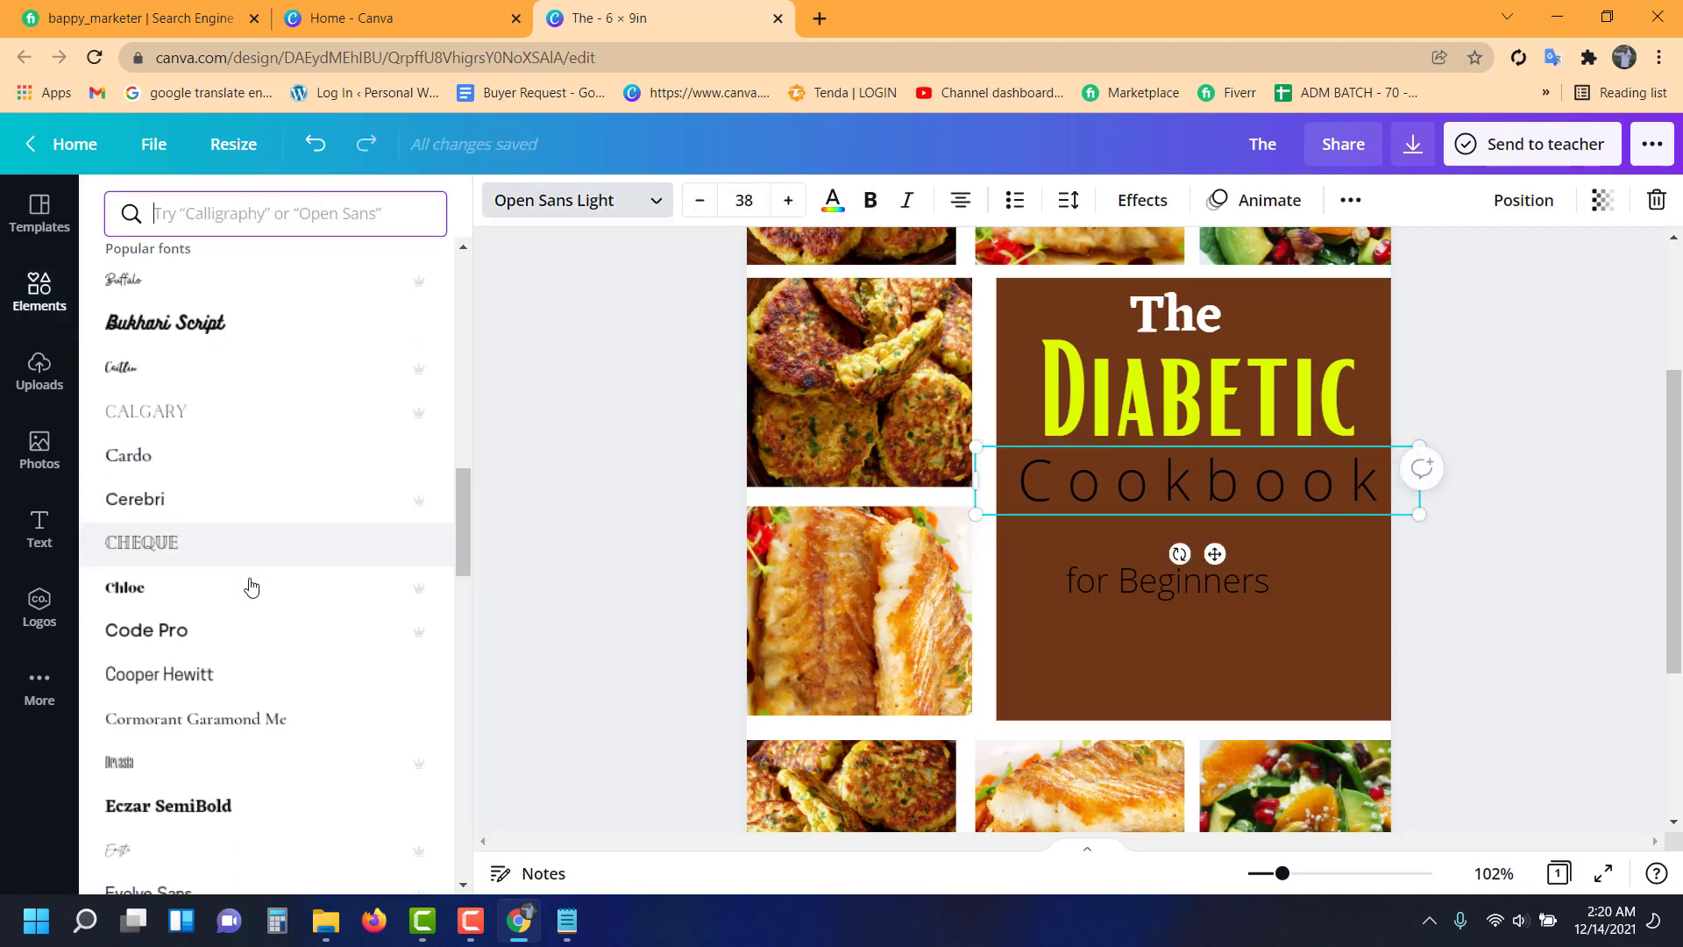
scroll(248, 578, "down", 1)
left_click(248, 571)
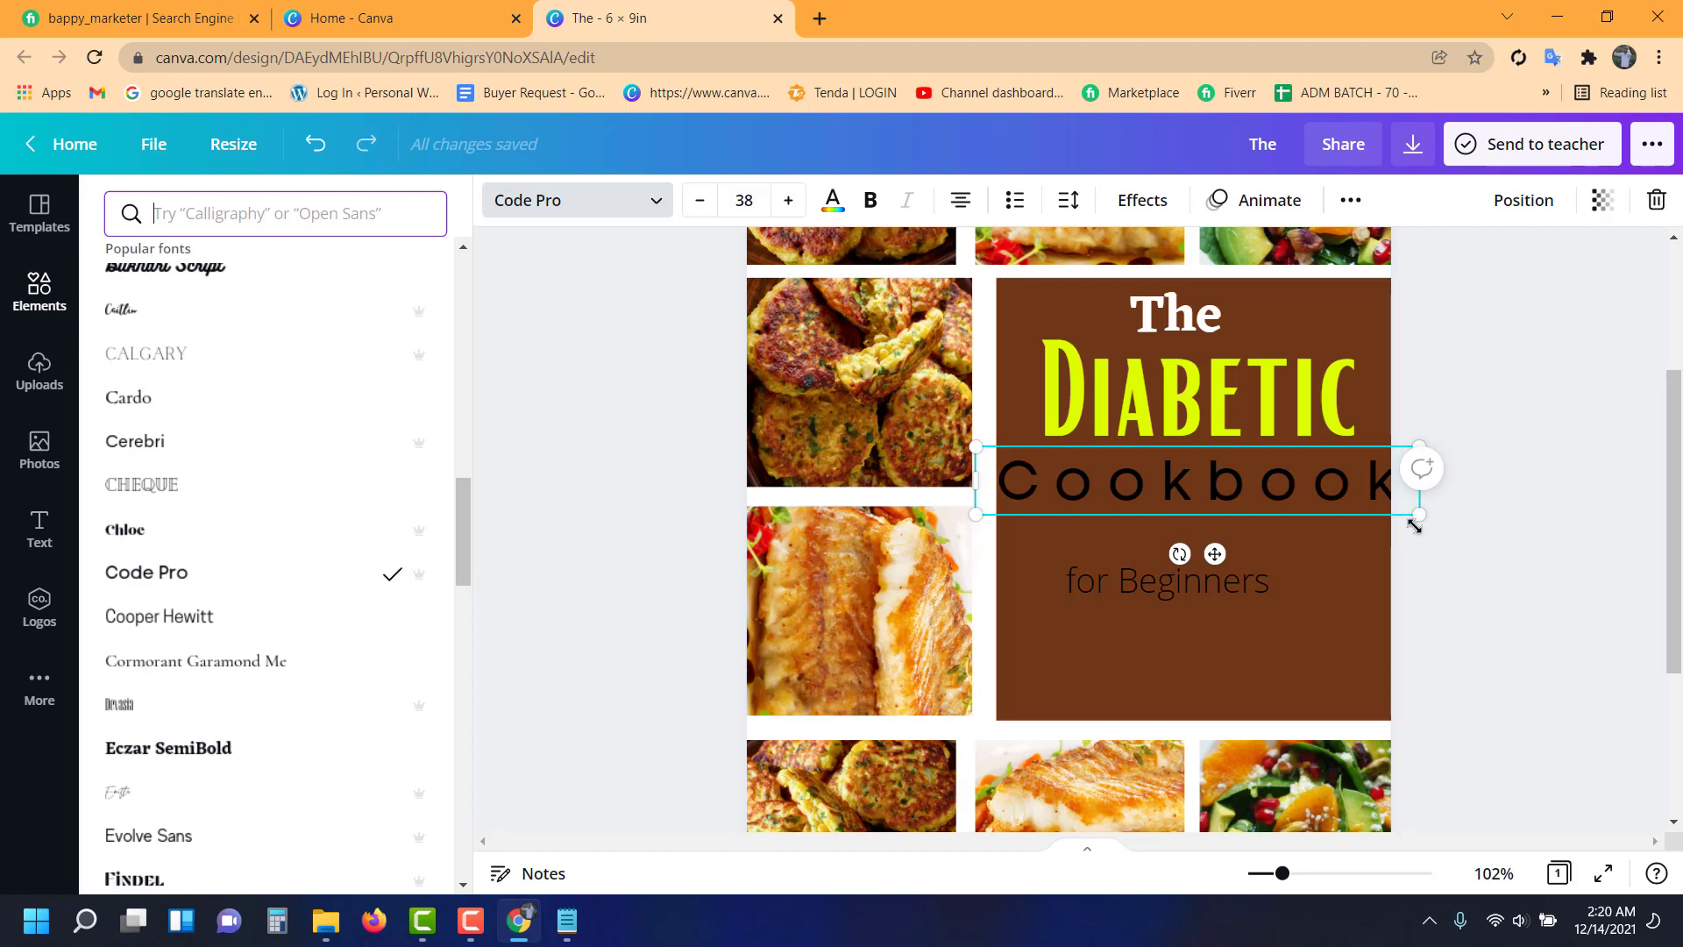
left_click_drag(1412, 508, 1369, 505)
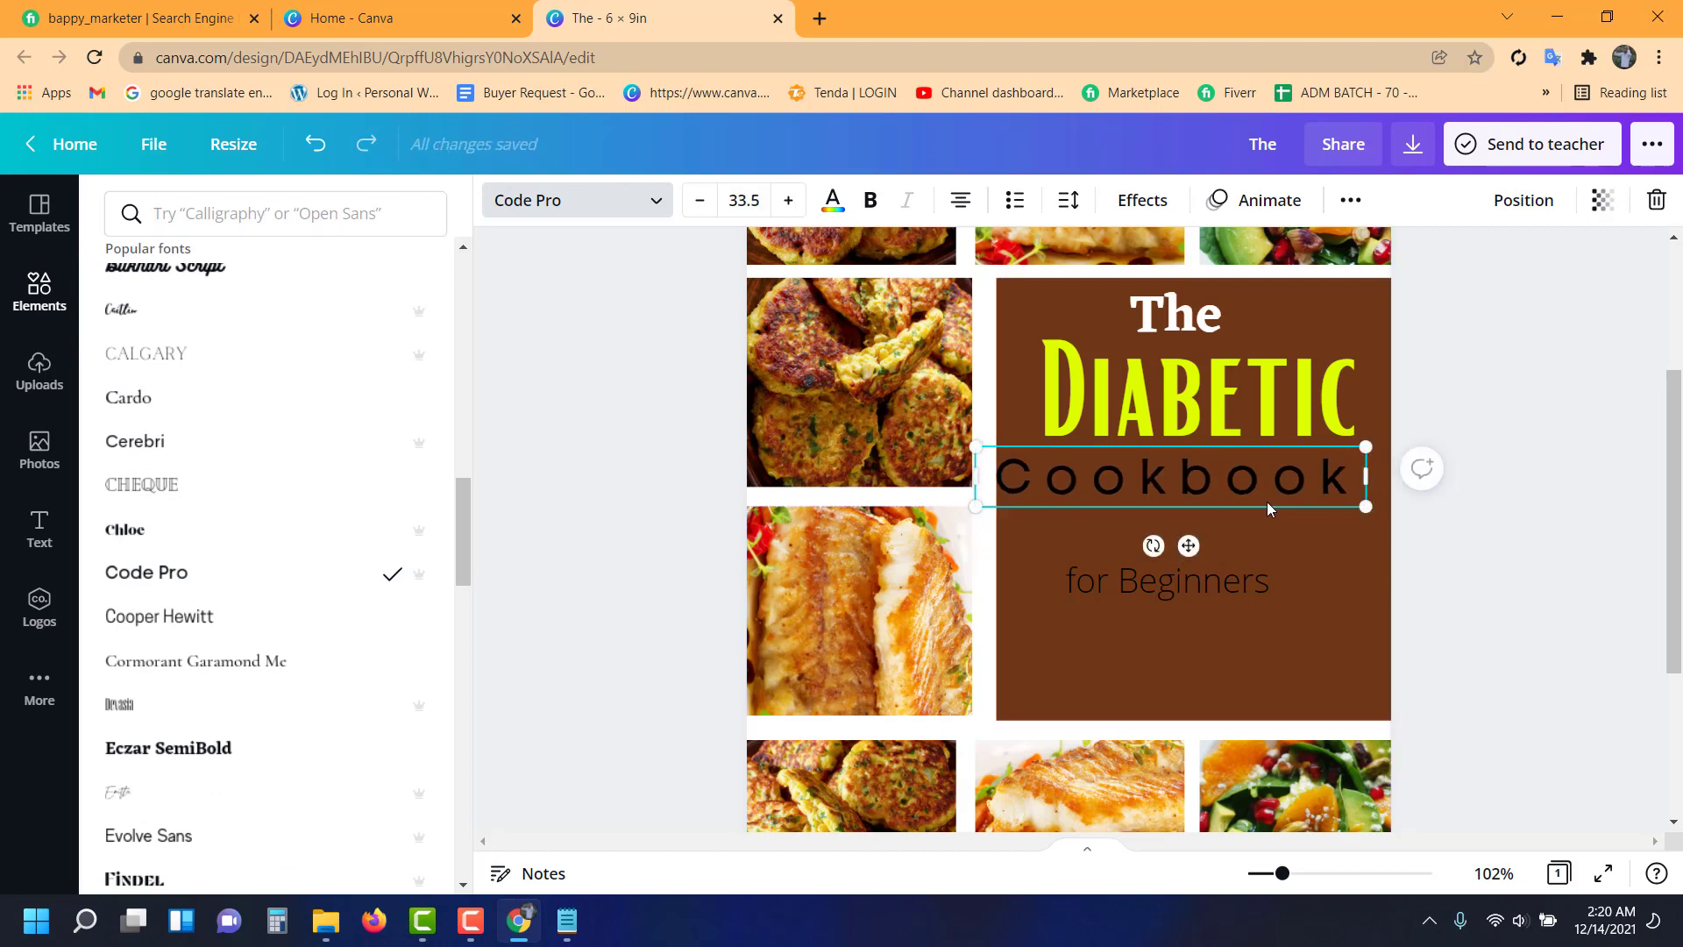
left_click_drag(1265, 502, 1278, 502)
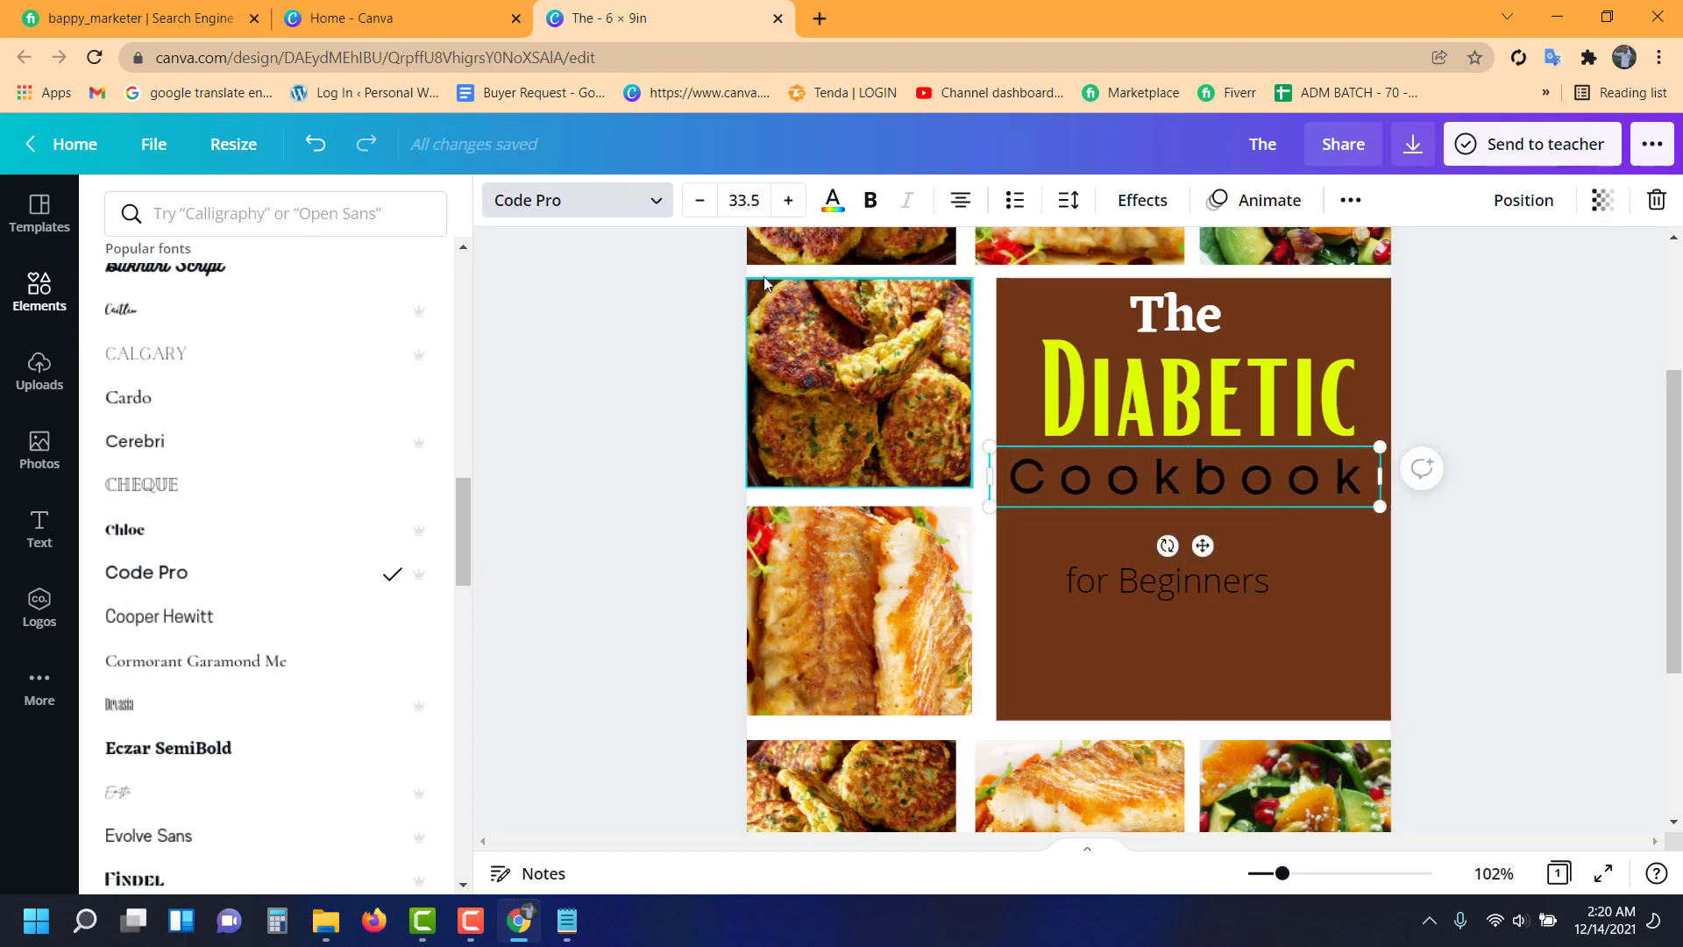
left_click(835, 201)
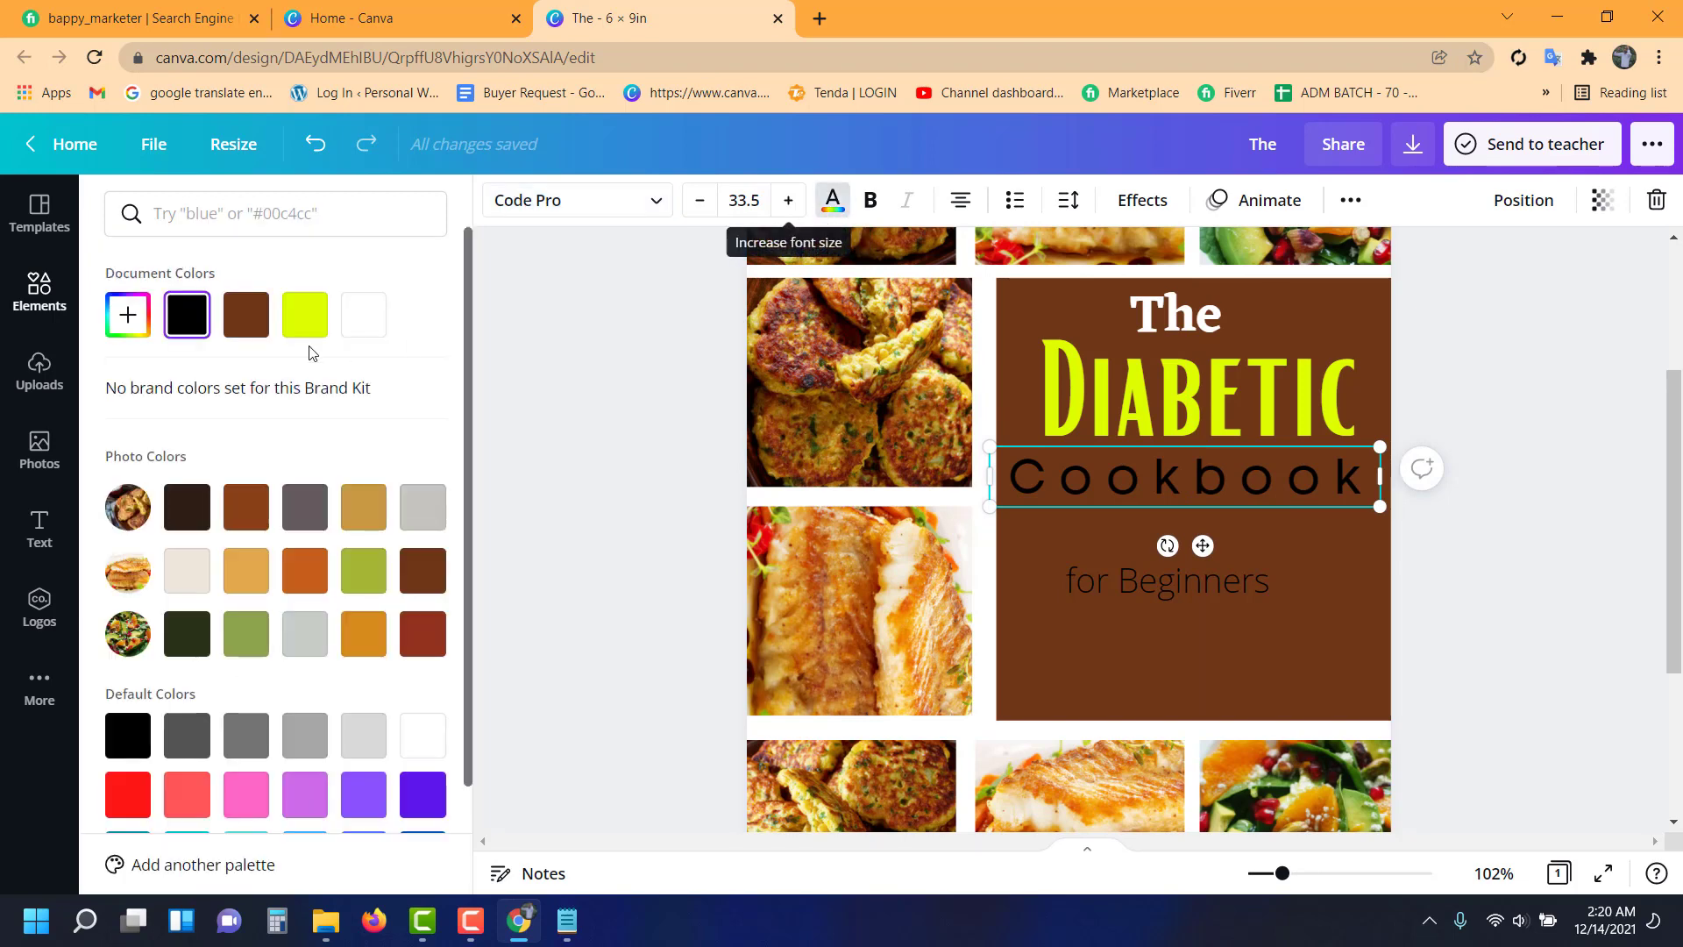
left_click(355, 326)
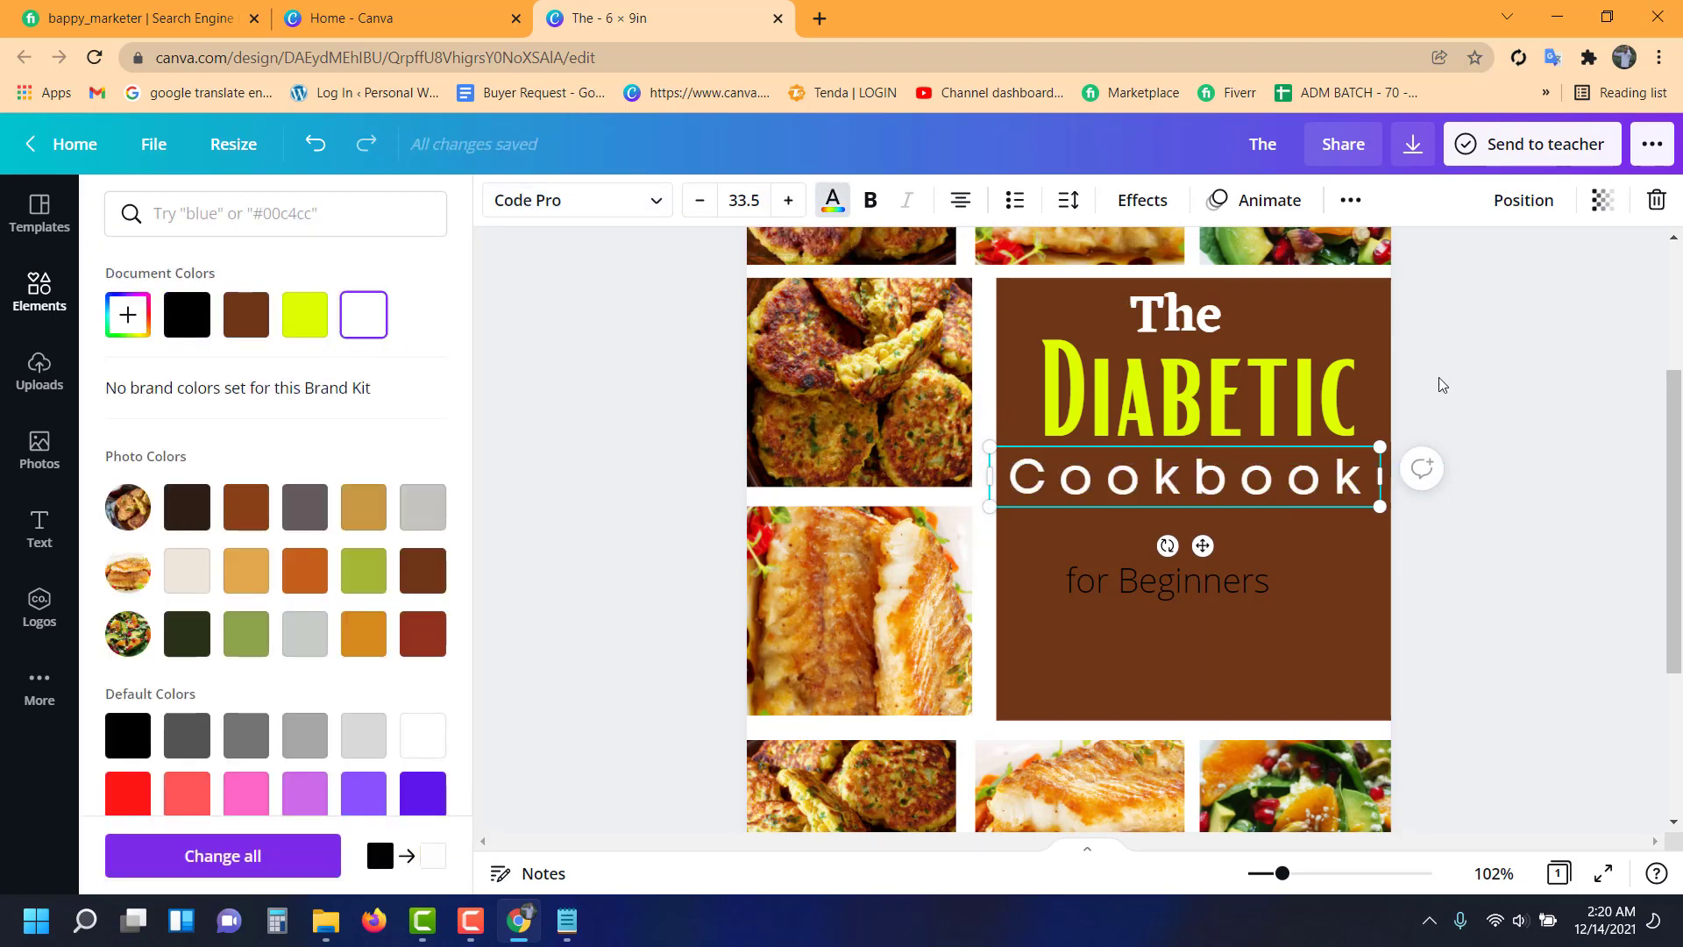
left_click(1493, 393)
- Move 'for Beginners' closer to 'Cookbook' and make it bright yellow Code Pro
left_click_drag(1216, 575, 1247, 537)
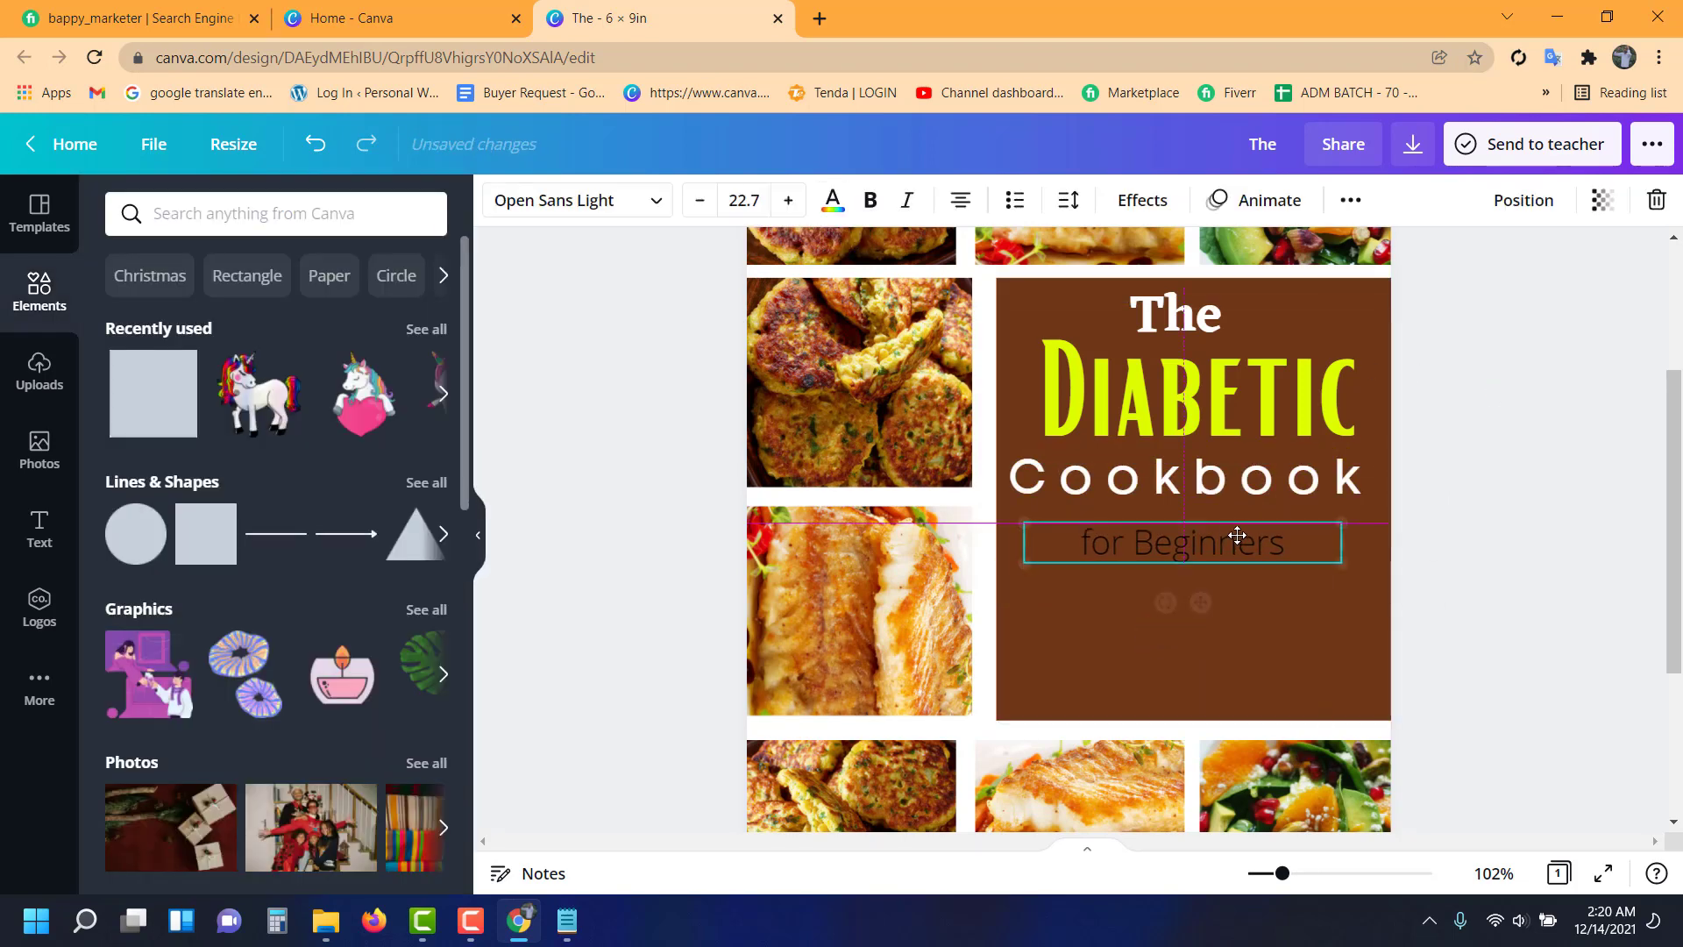
left_click(641, 208)
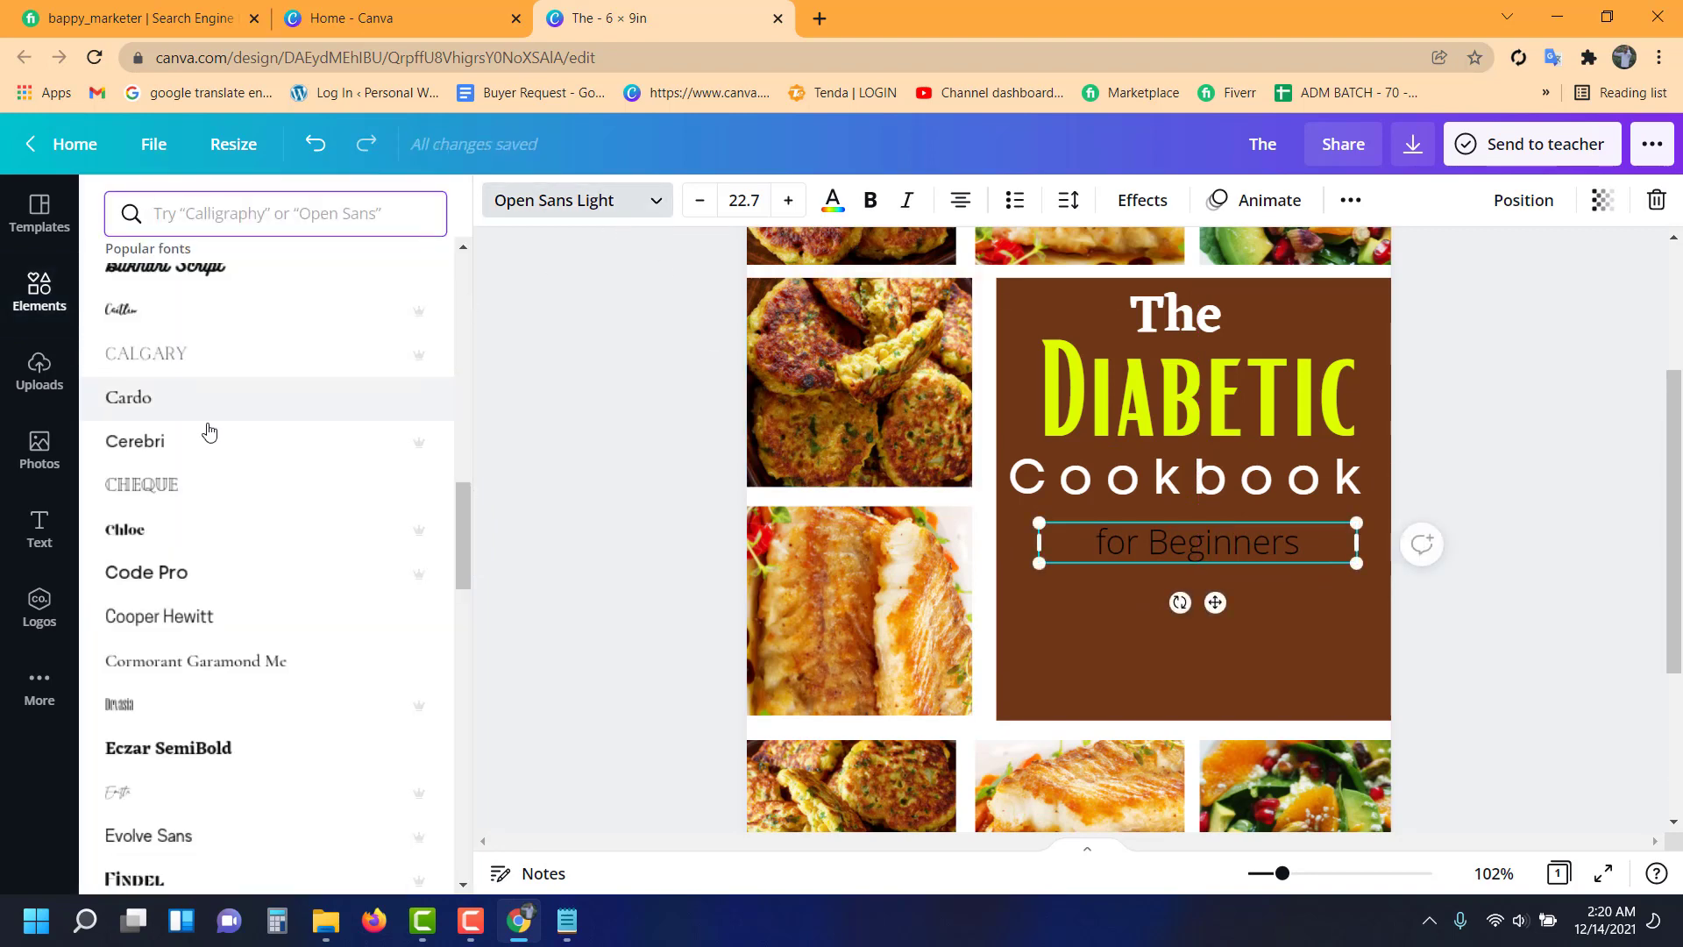
left_click(232, 573)
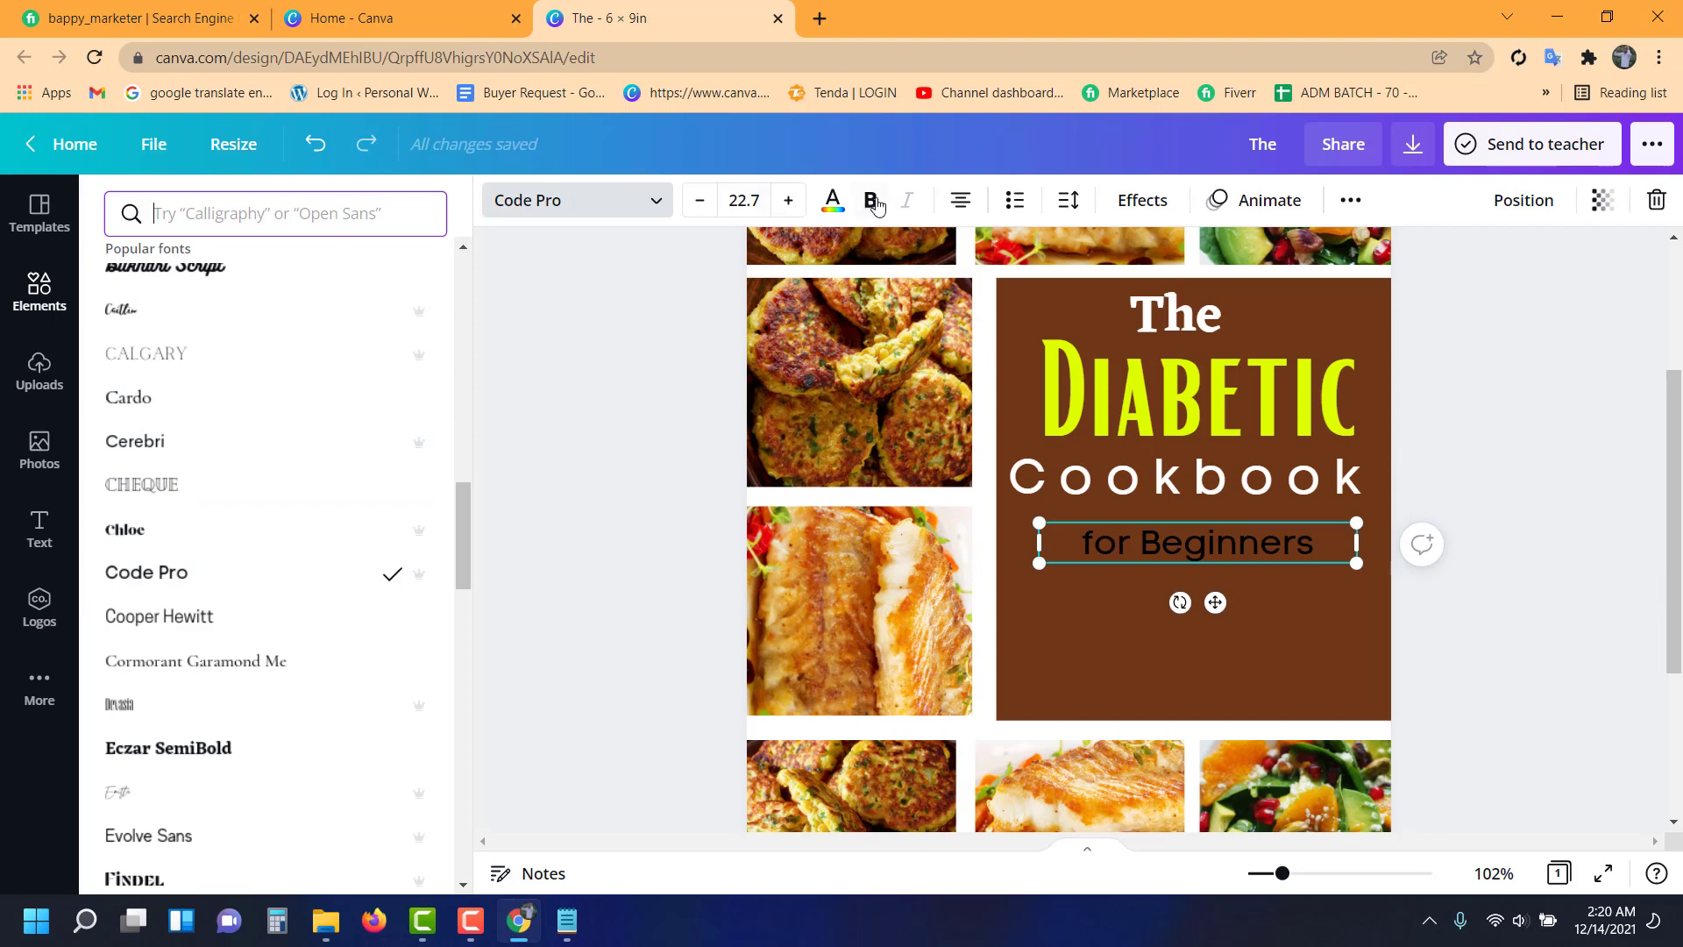
left_click(825, 205)
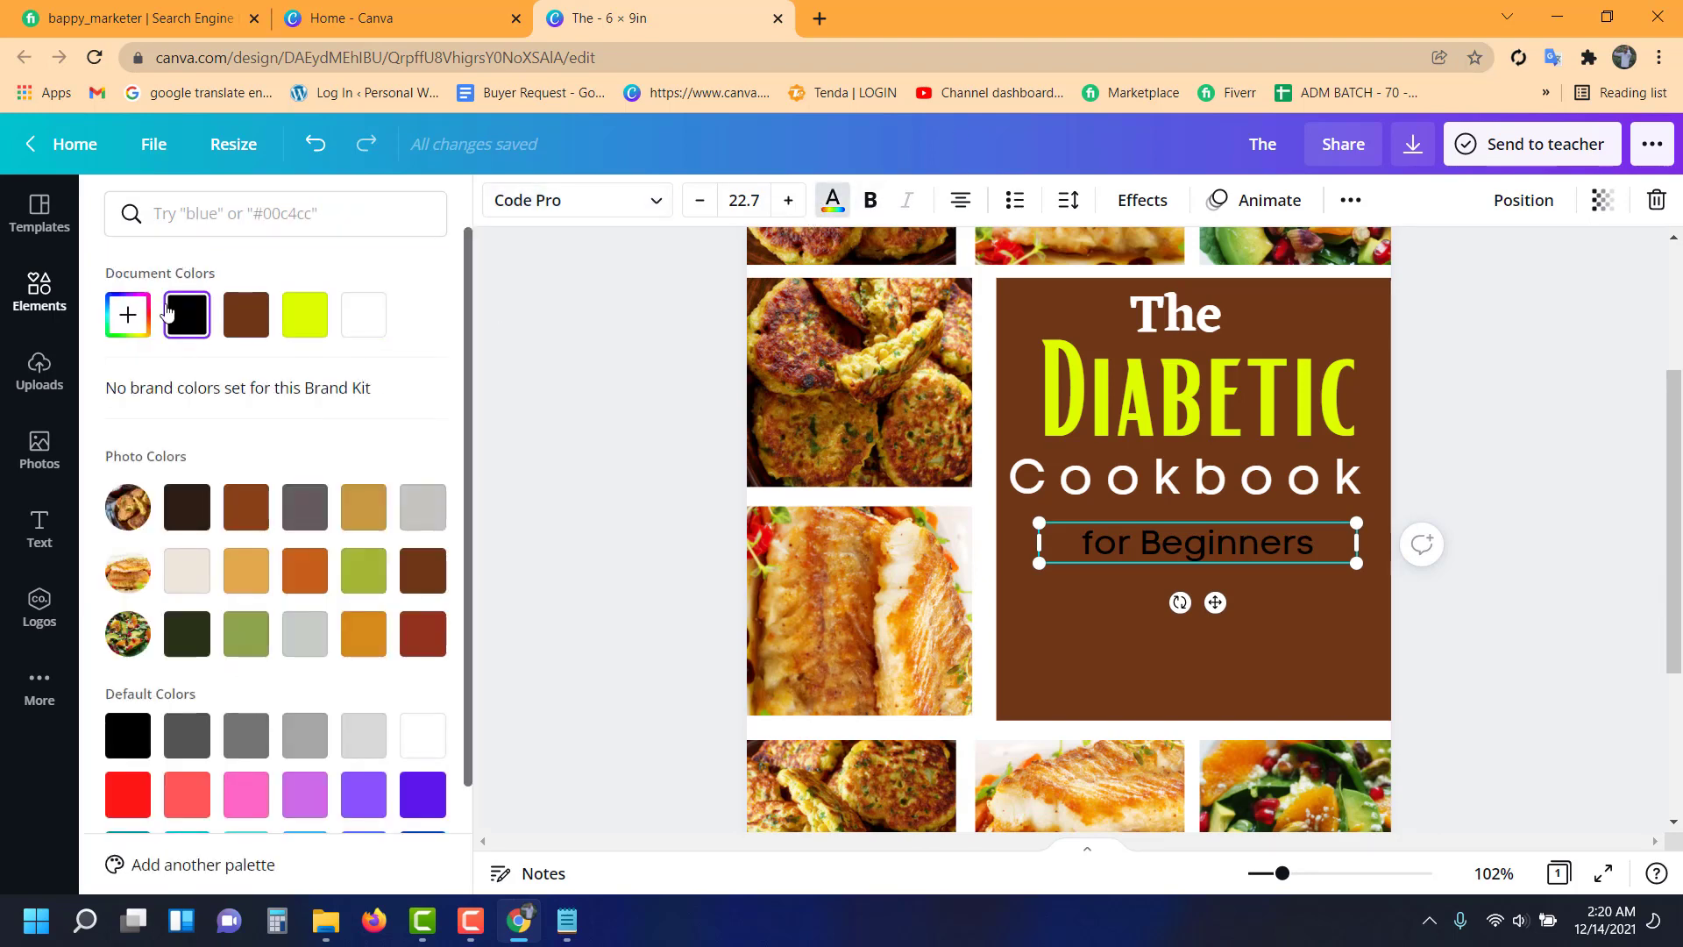
left_click(128, 314)
left_click(377, 388)
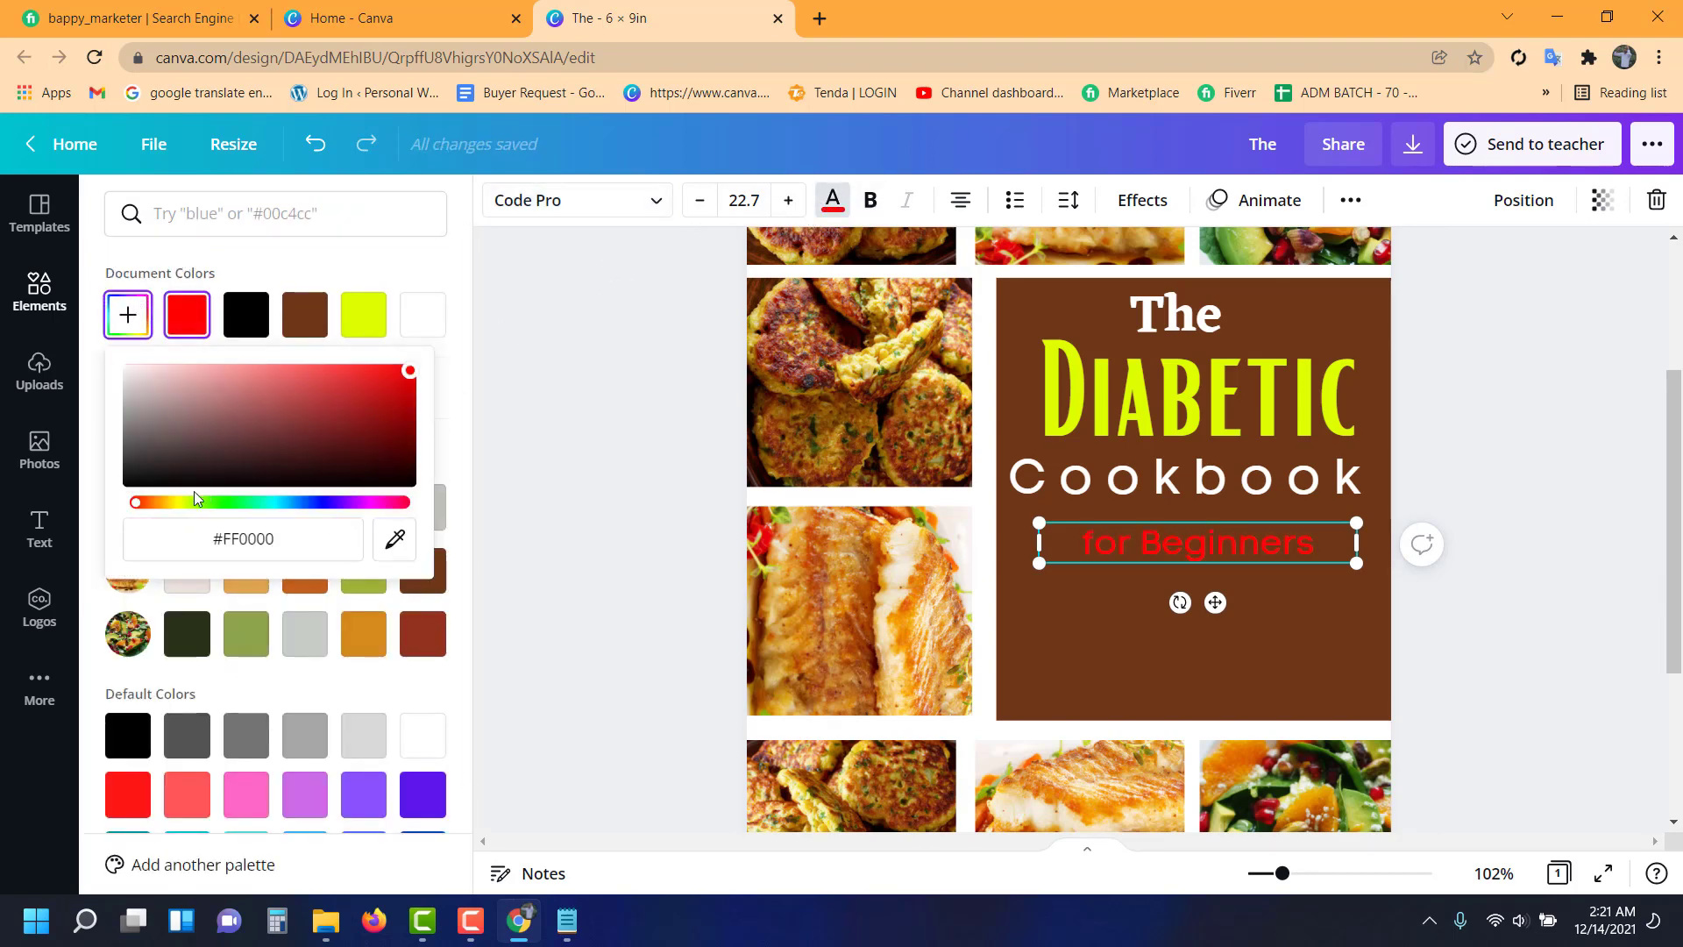
left_click_drag(160, 501, 181, 502)
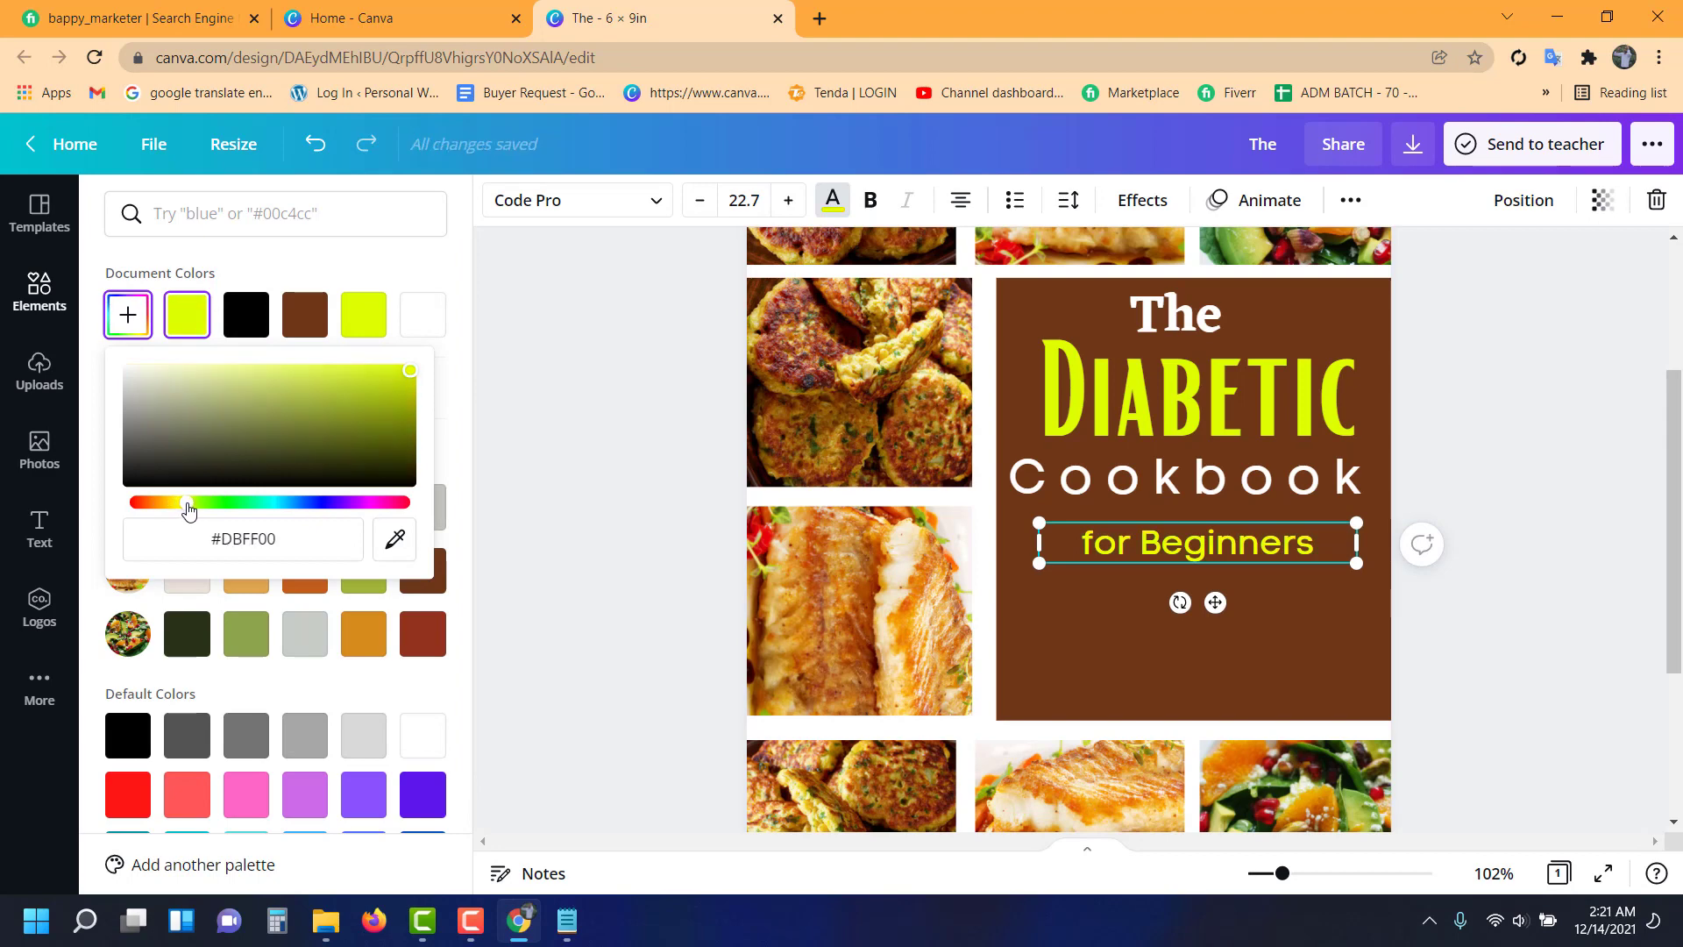
- Resize 'for Beginners' to 18.2 and place it at the panel's right under 'Cookbook'
left_click_drag(1357, 565, 1455, 572)
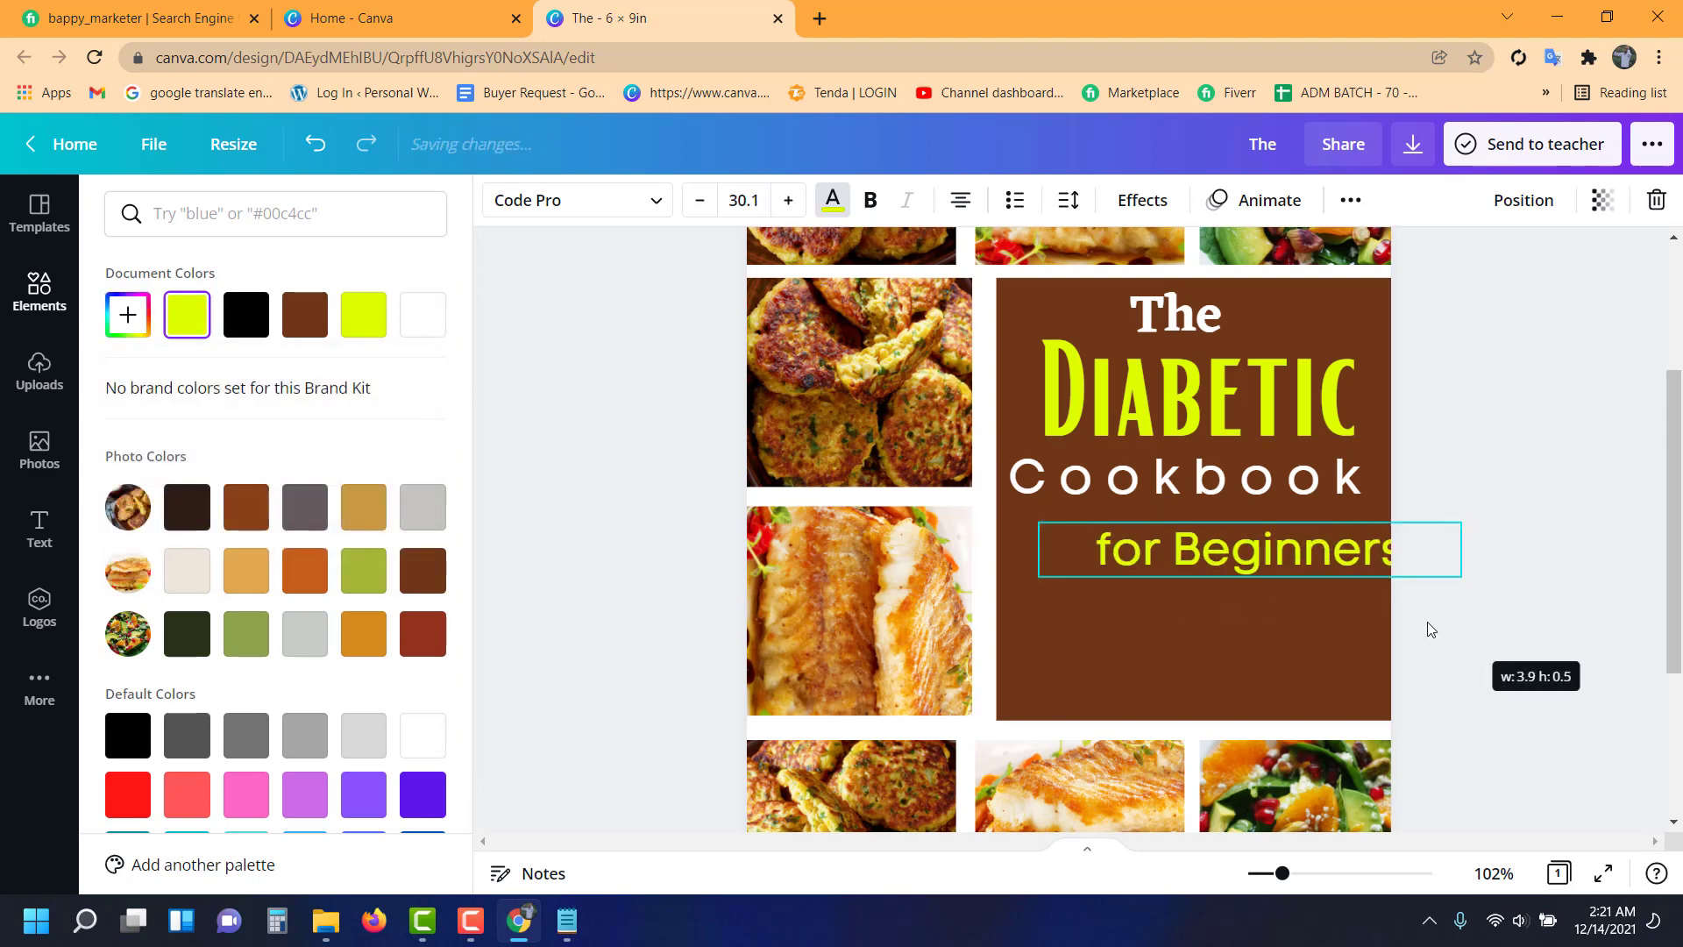
left_click_drag(1289, 565, 1184, 553)
left_click_drag(970, 506, 1131, 519)
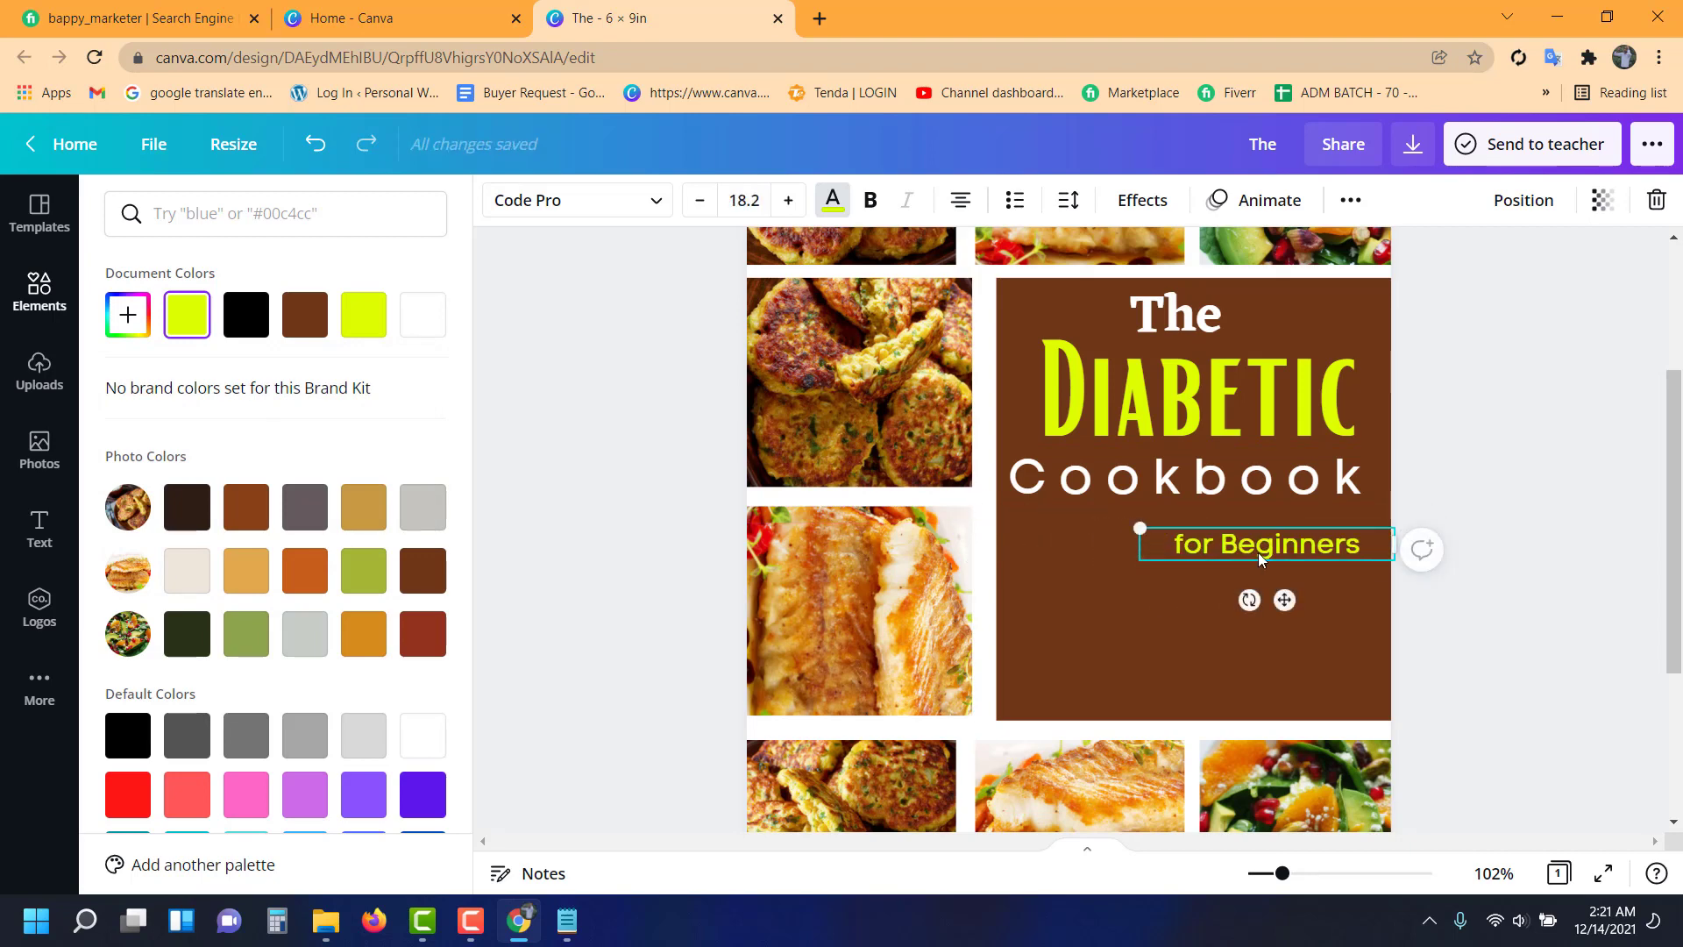
left_click_drag(1255, 541, 1271, 529)
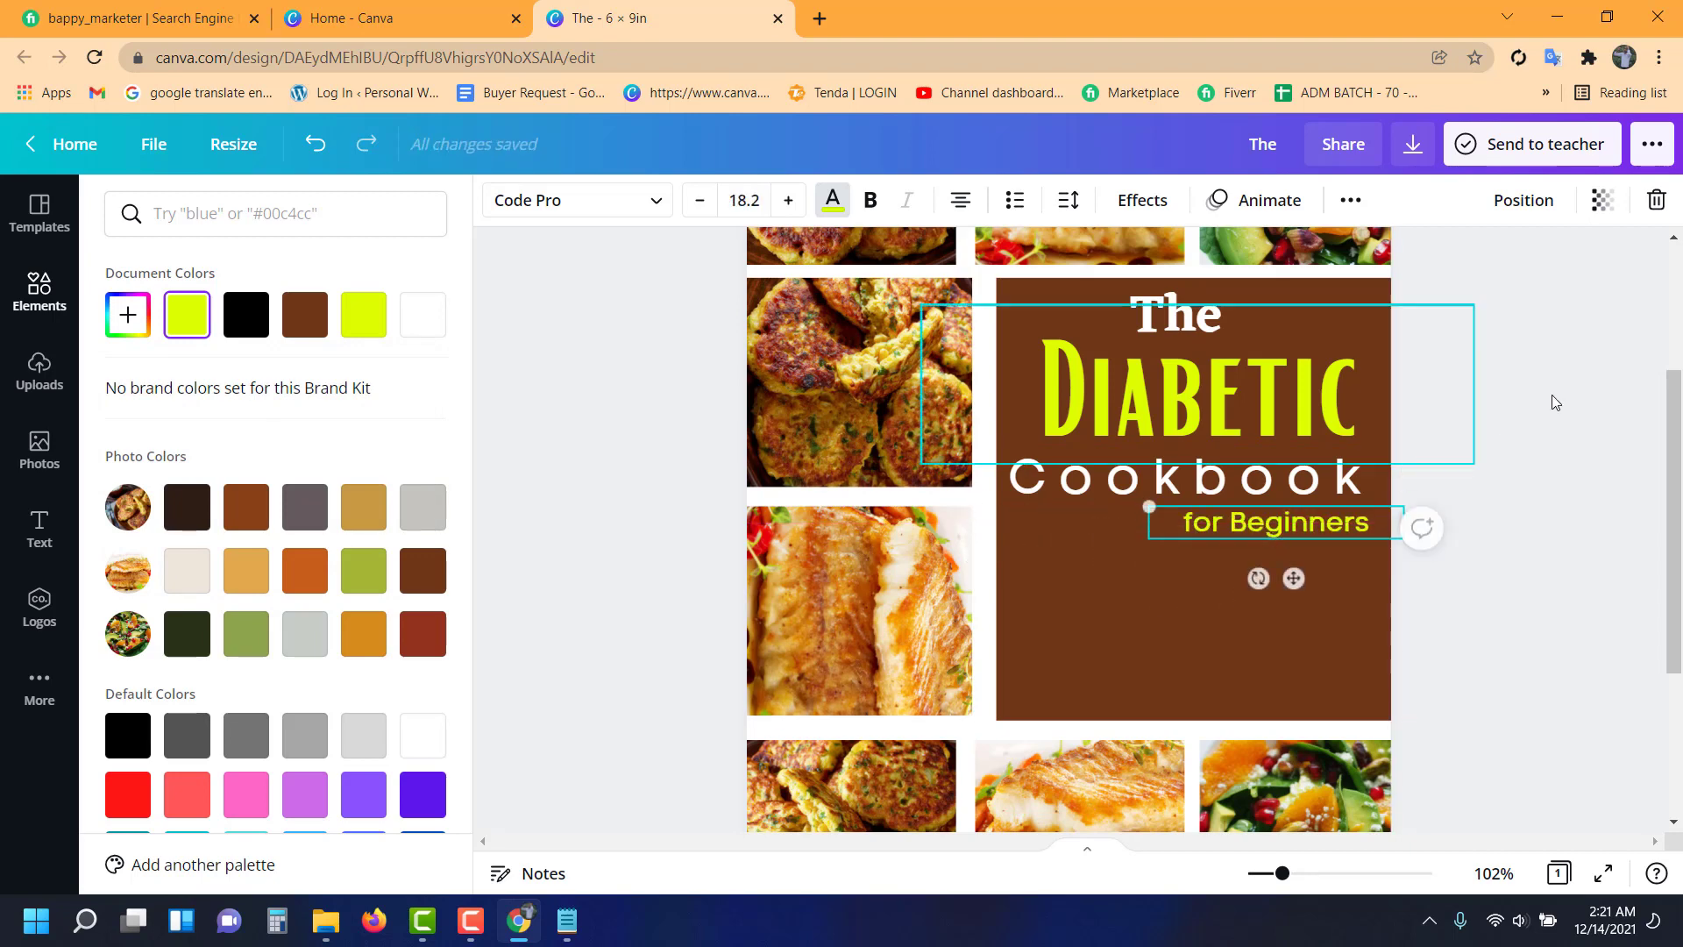
left_click(1596, 367)
left_click(1396, 523)
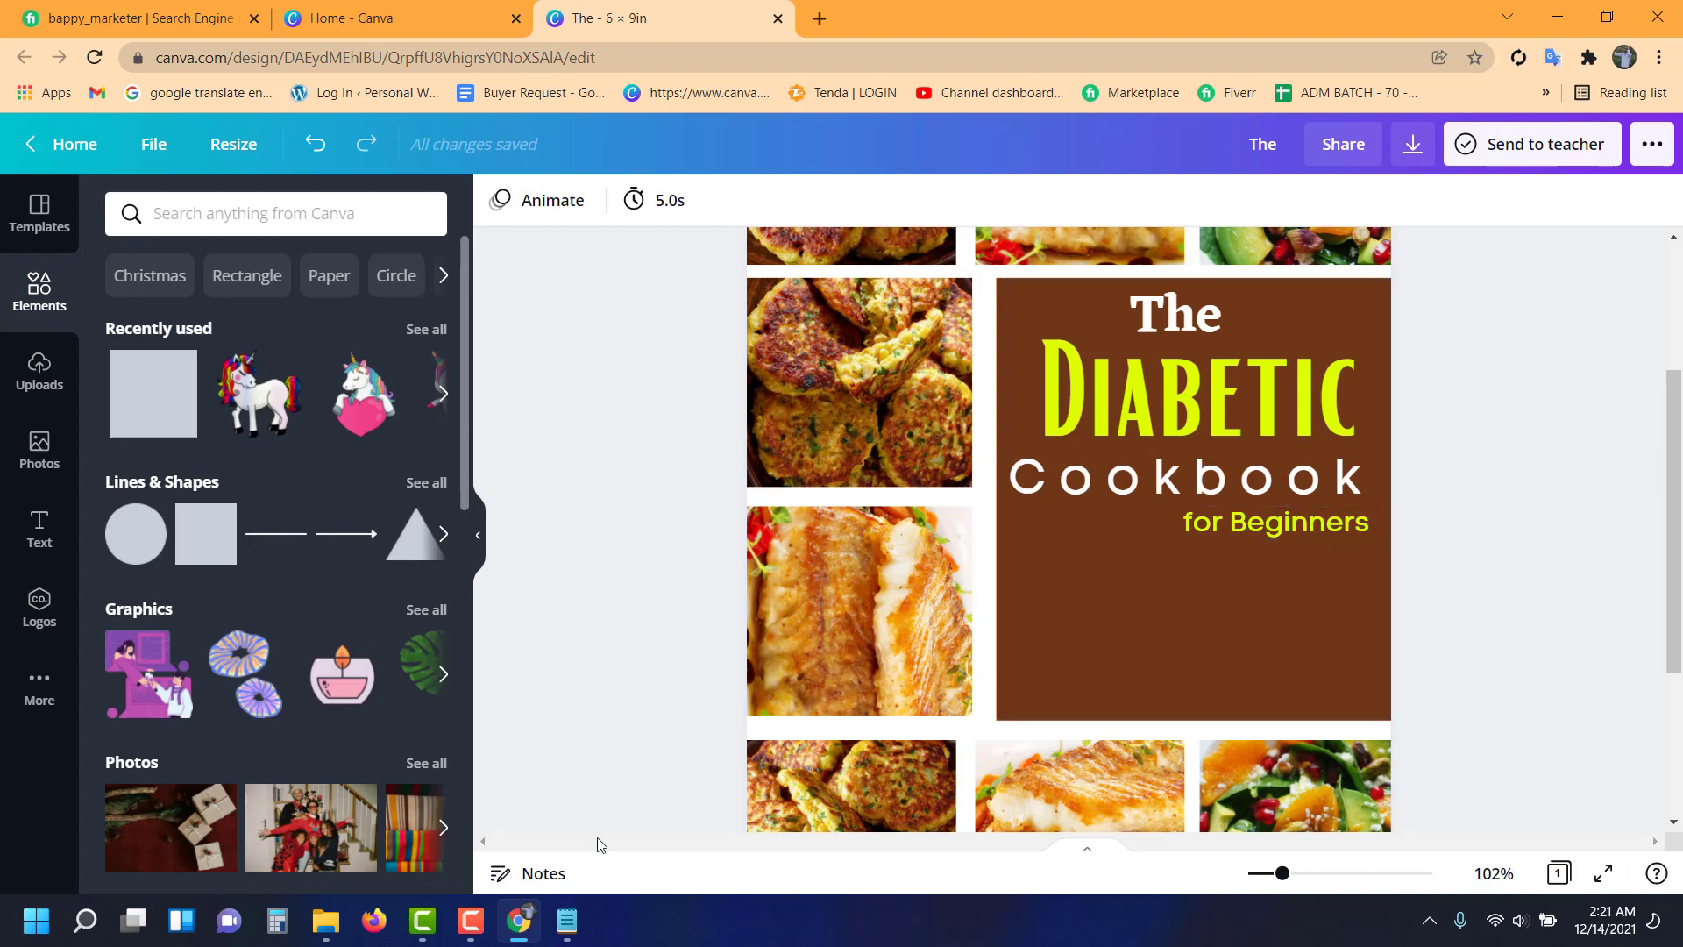
- Copy the long subtitle from Notepad and paste it across the brown panel's width
left_click(570, 921)
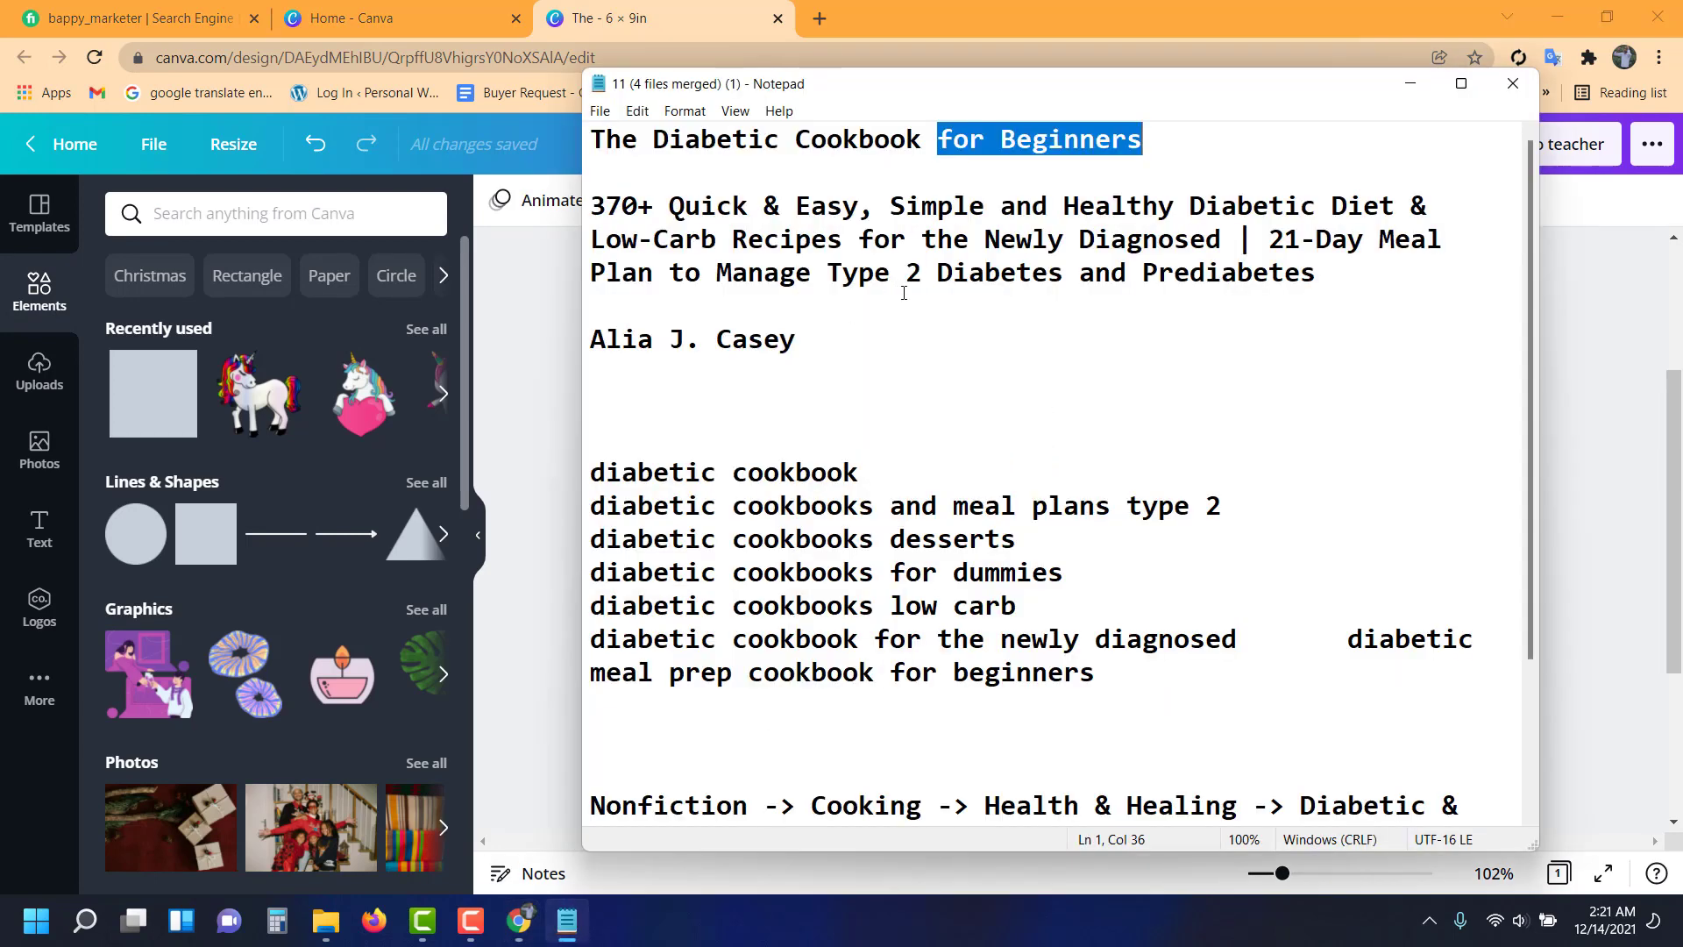
left_click_drag(1356, 283, 700, 198)
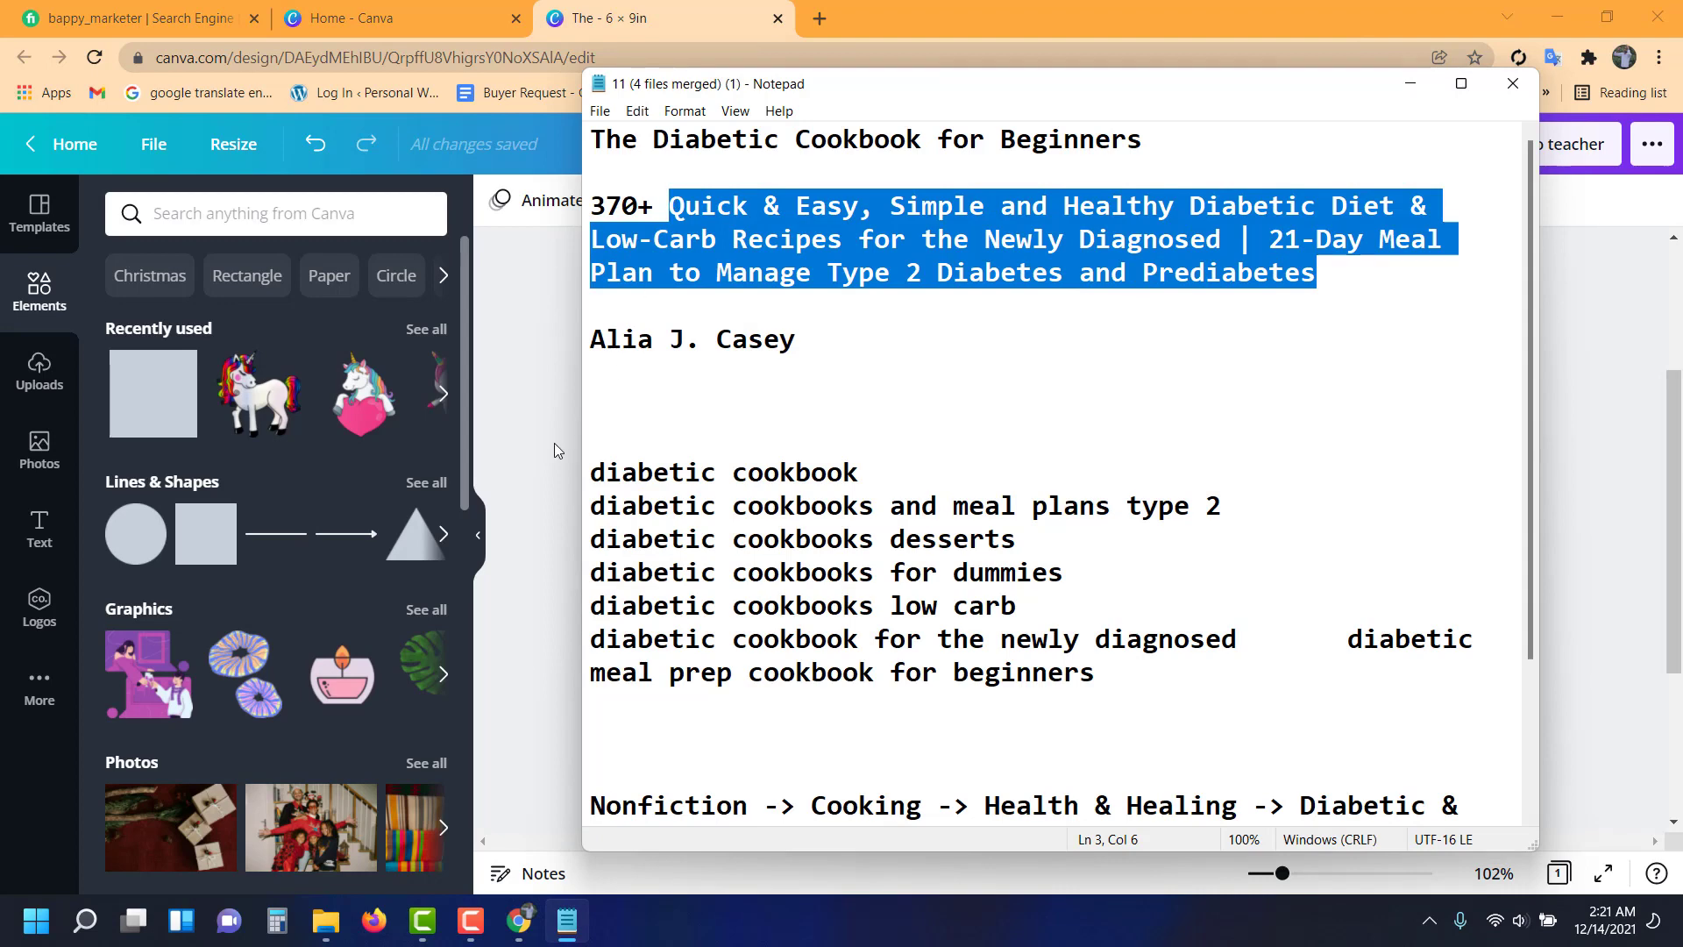
left_click(520, 412)
left_click(1134, 639)
type("Quick & Easy, Simple and Healthy Diabetic Diet & Low-Carb Recipes for the Newly Diagnosed | 21-Day Meal Plan to Manage Type 2 Diabetes and Prediabetes")
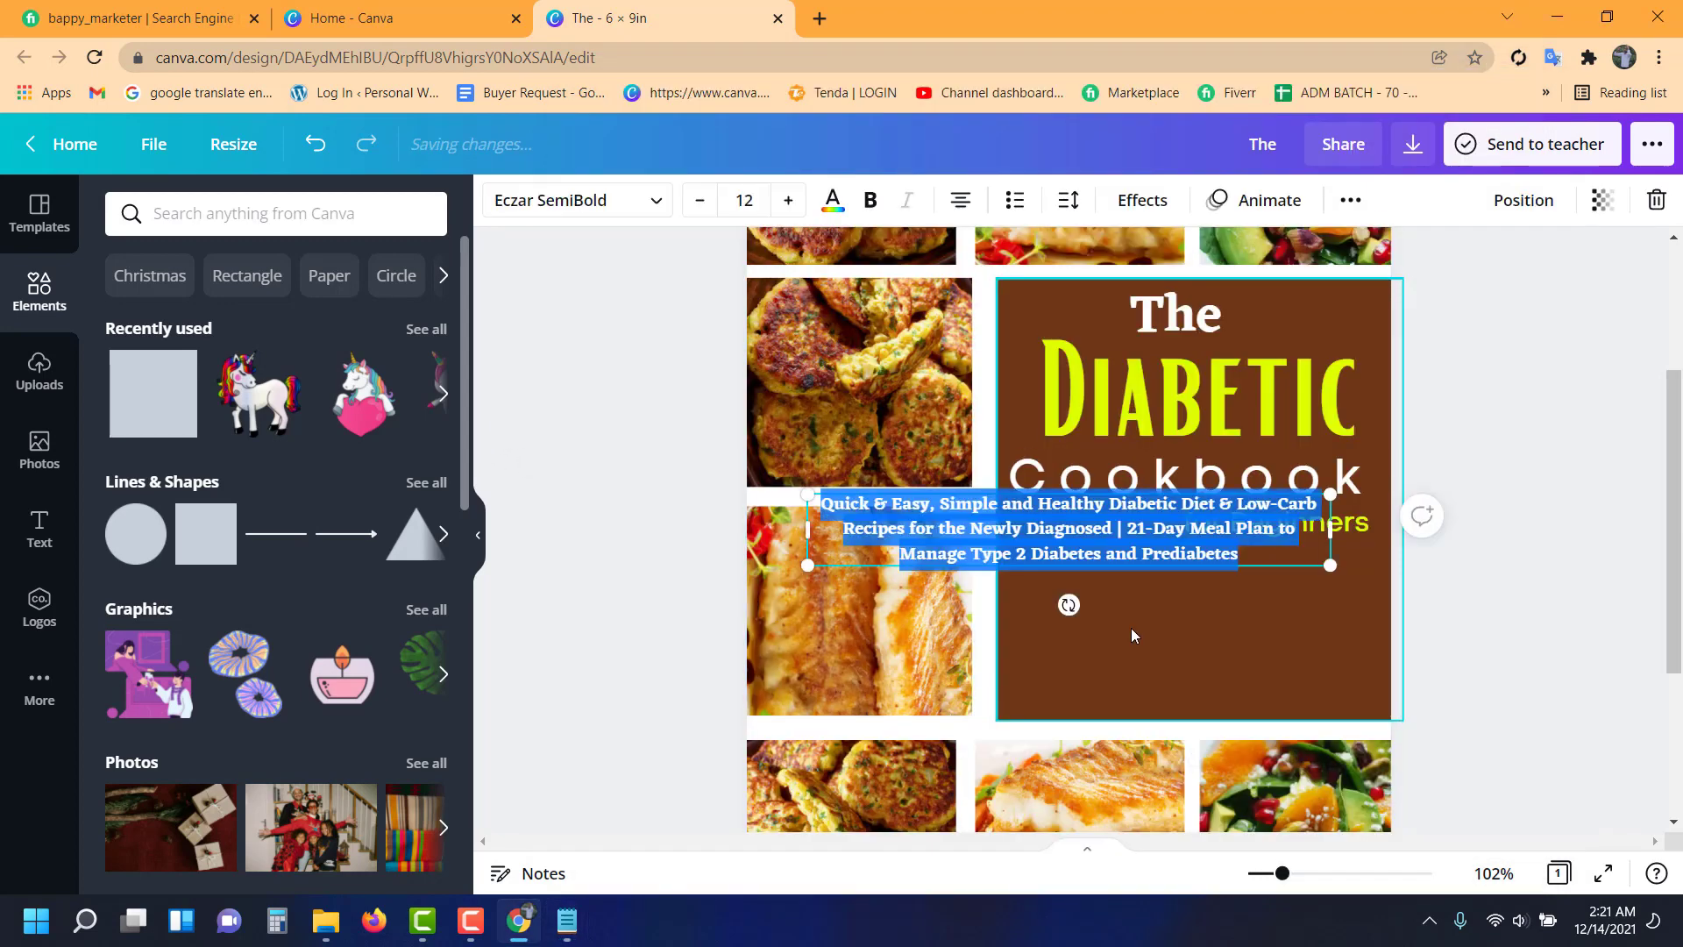
mouse_move(1330, 565)
left_mouse_down()
mouse_move(1198, 573)
mouse_move(1214, 537)
mouse_move(1148, 552)
mouse_move(1267, 659)
mouse_move(1344, 583)
mouse_move(1297, 586)
mouse_move(1375, 652)
left_mouse_up()
left_click(1497, 592)
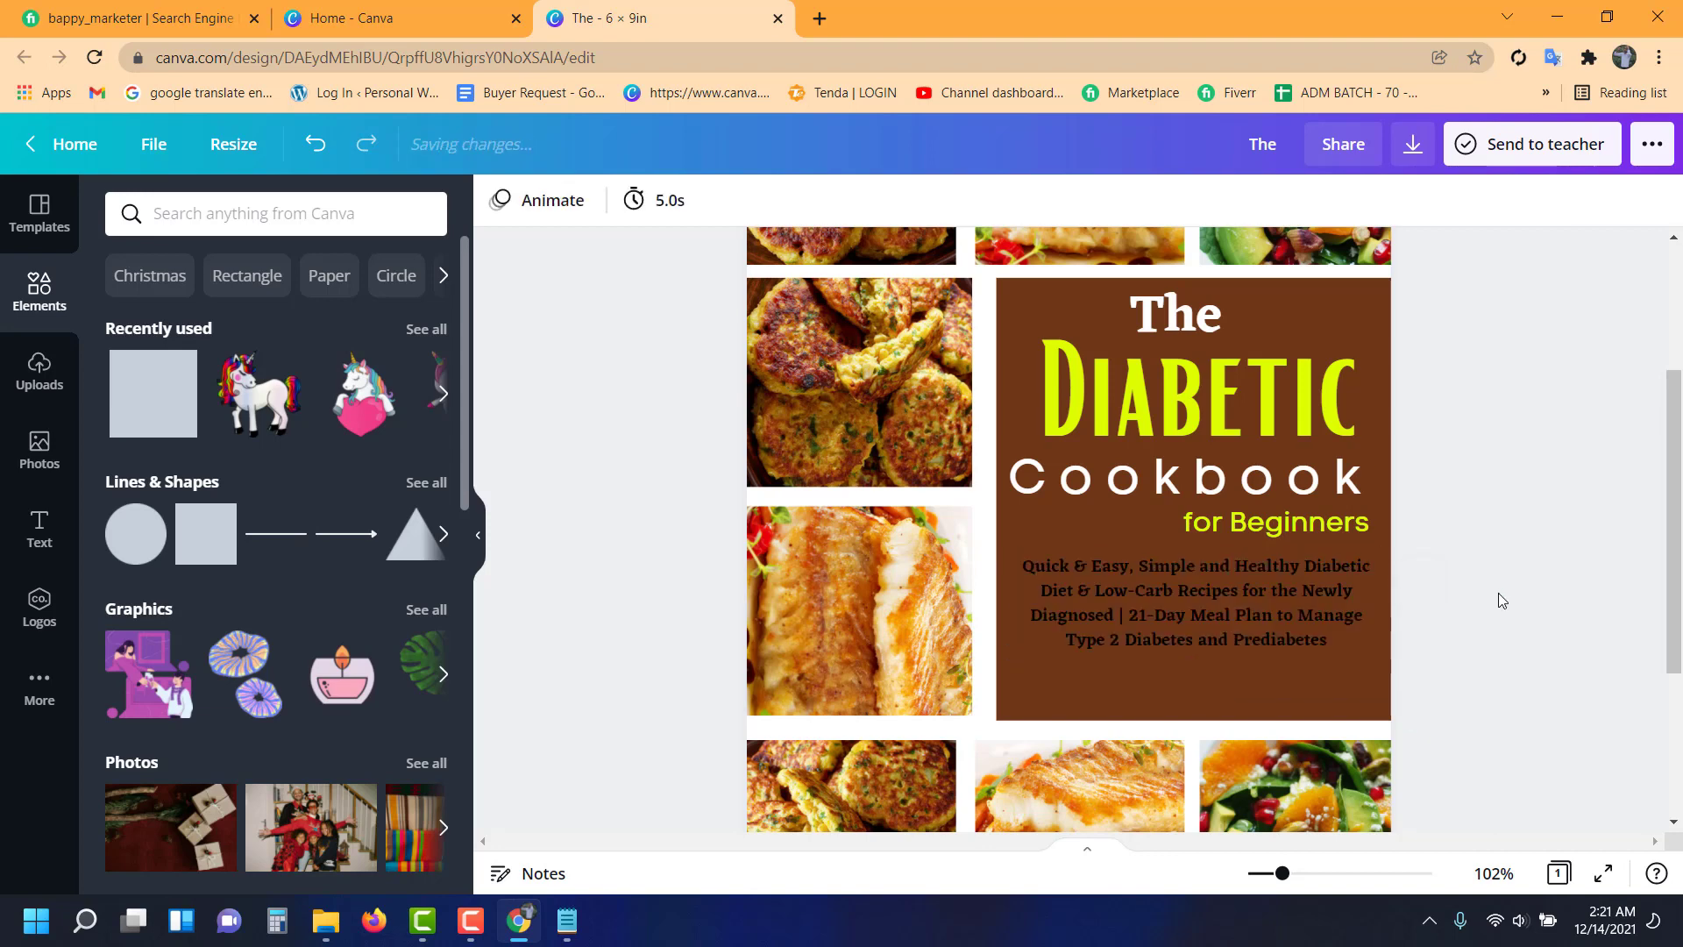
left_click_drag(1241, 638, 1241, 655)
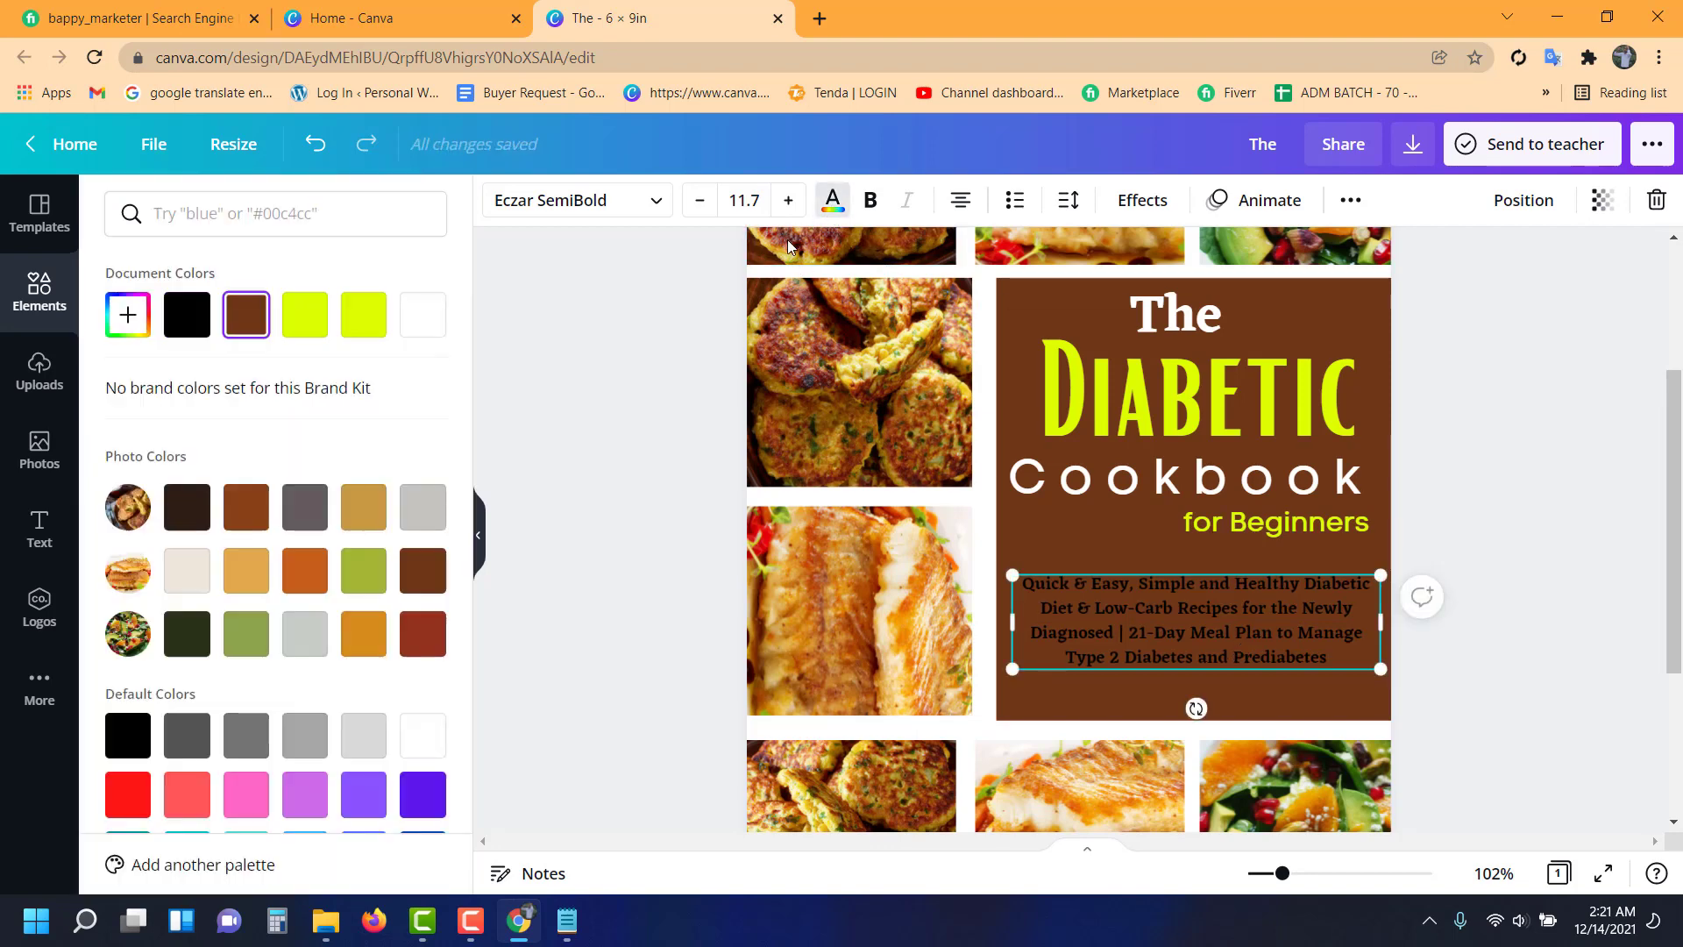
- Make the subtitle white Cardo text at 11.7 and lift it slightly
left_click(833, 200)
left_click(422, 321)
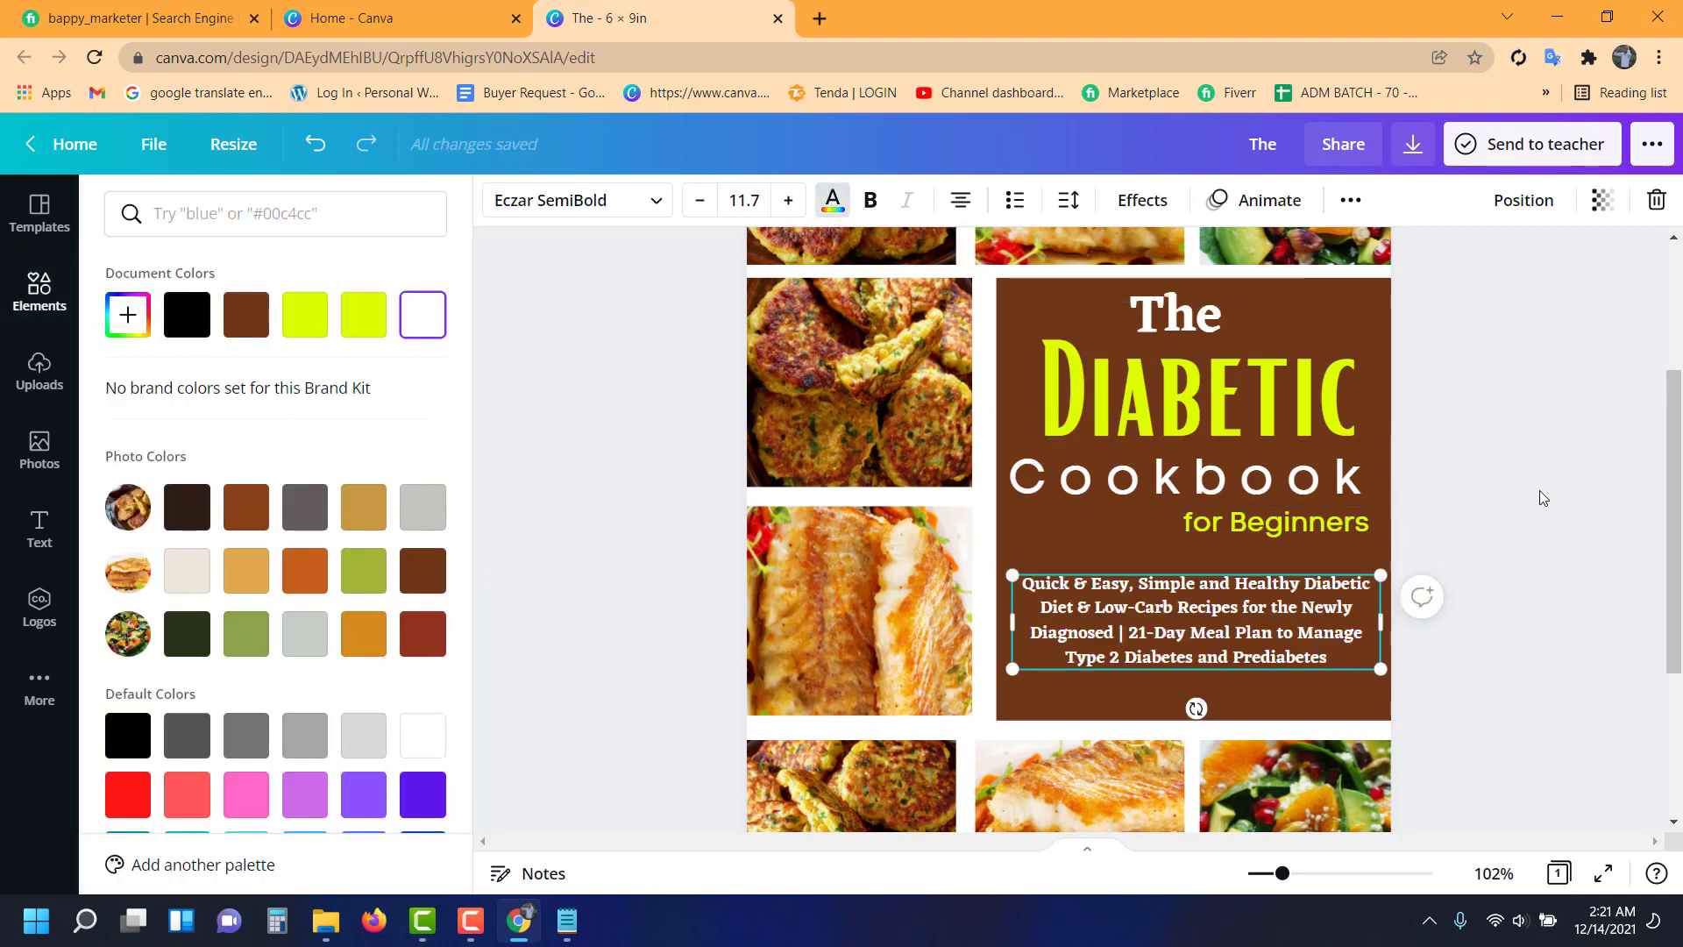
left_click(570, 200)
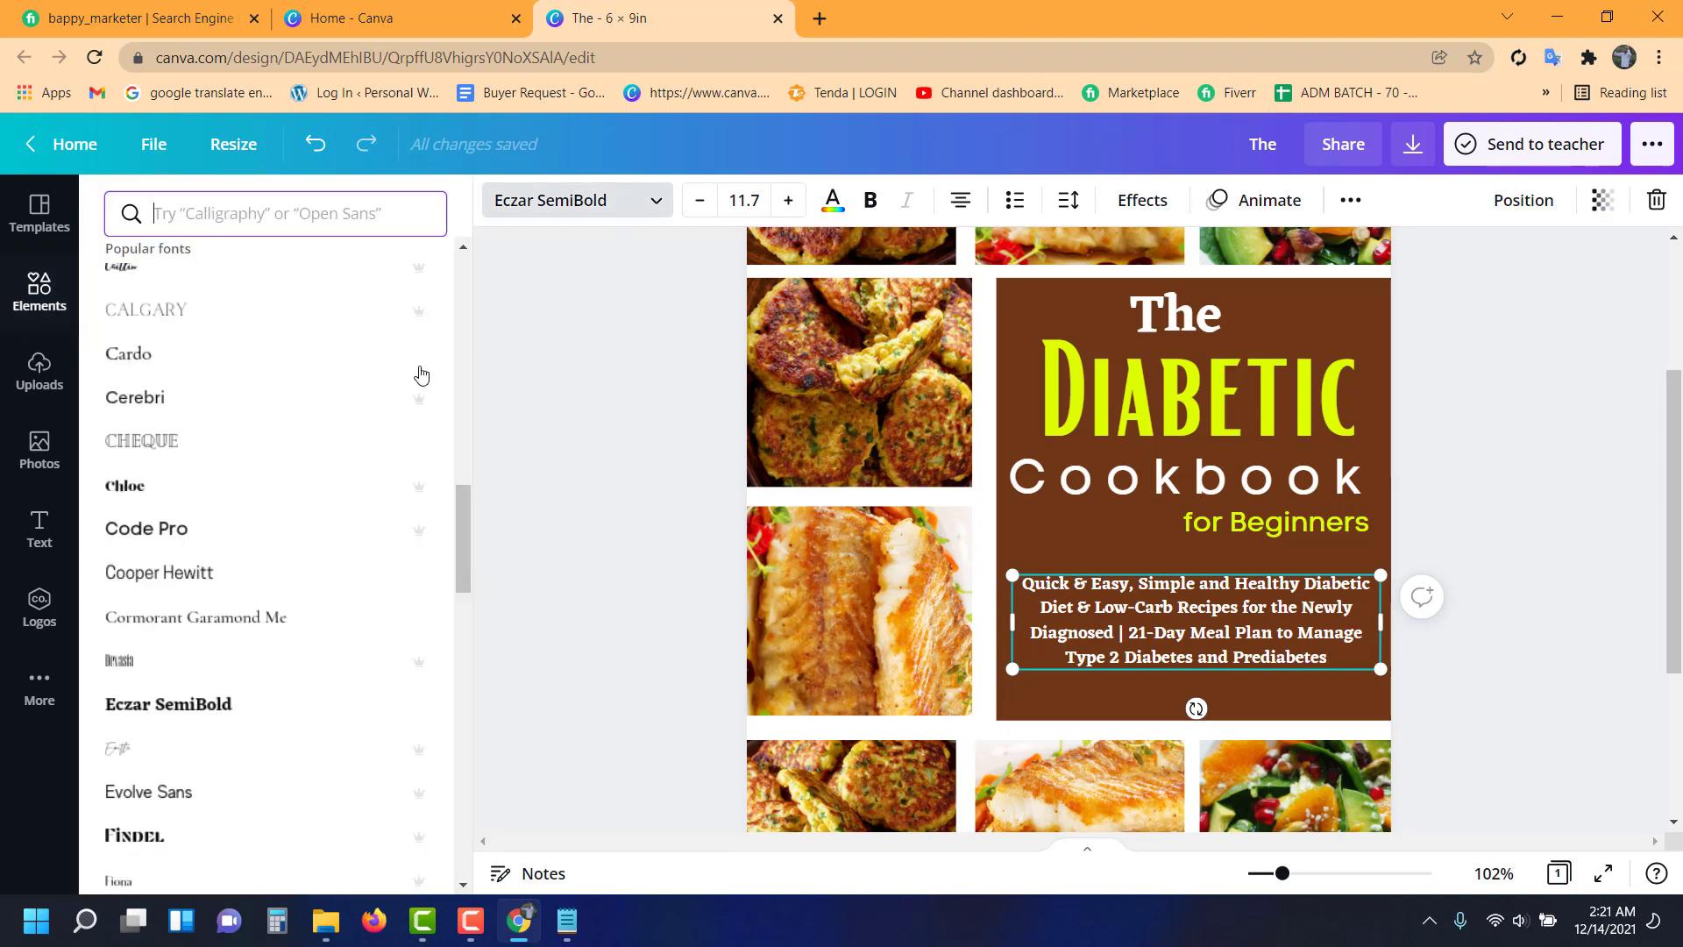
left_click(251, 329)
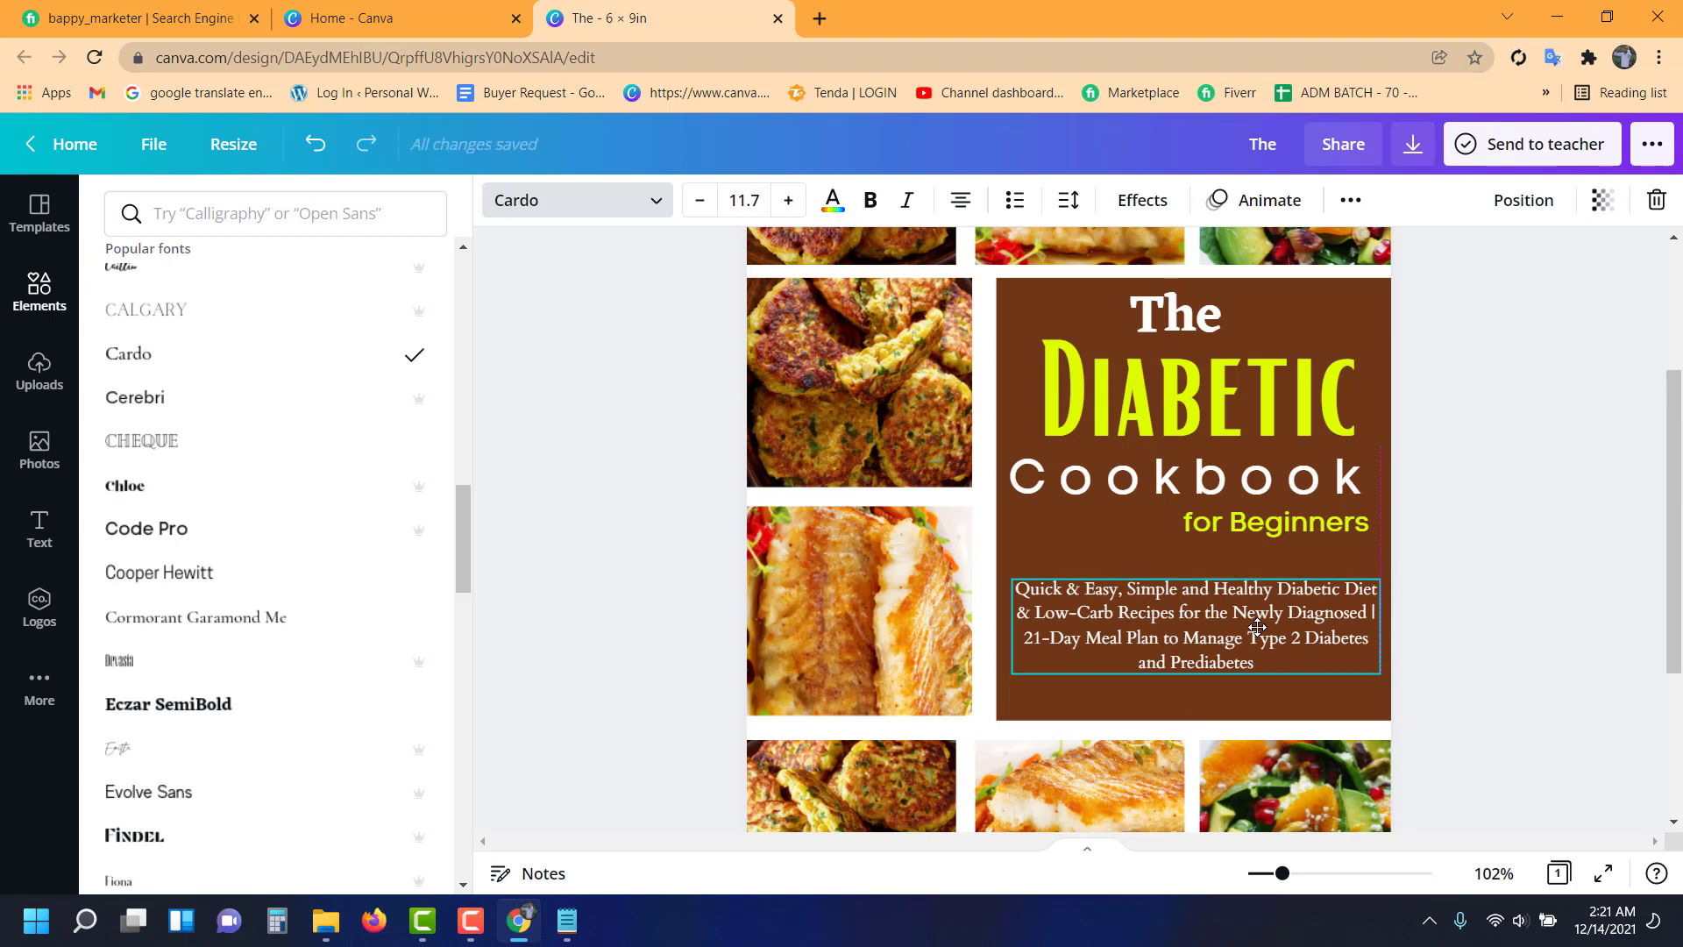
key("Escape")
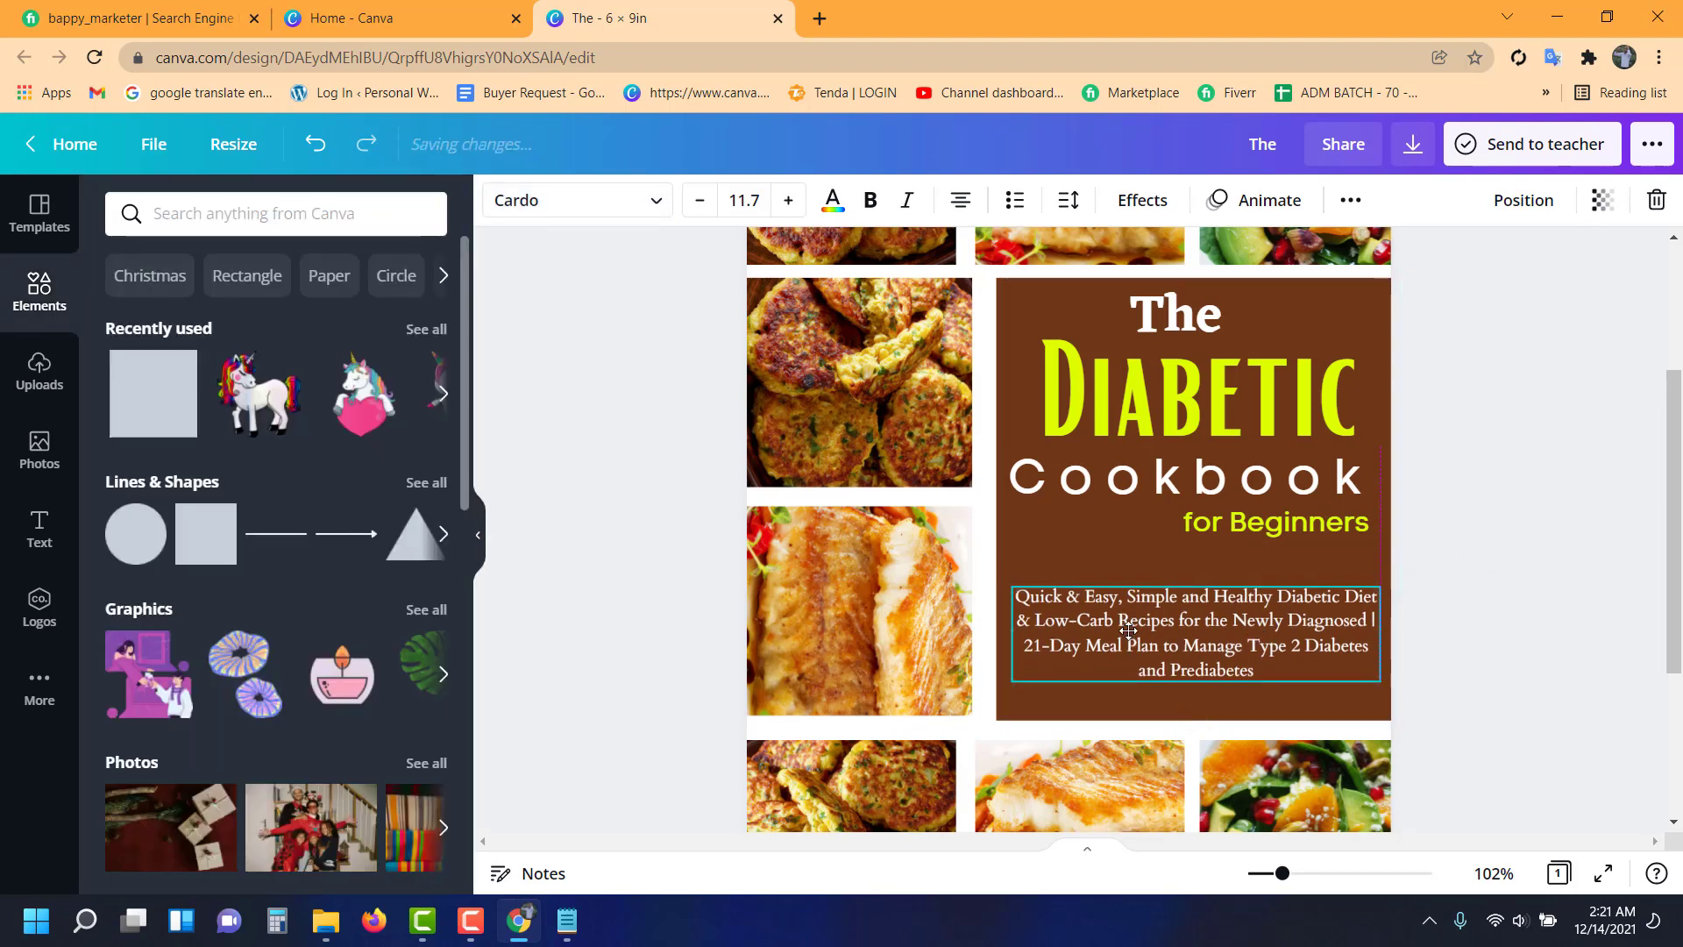
left_click(1218, 624)
left_click_drag(1225, 636, 1225, 622)
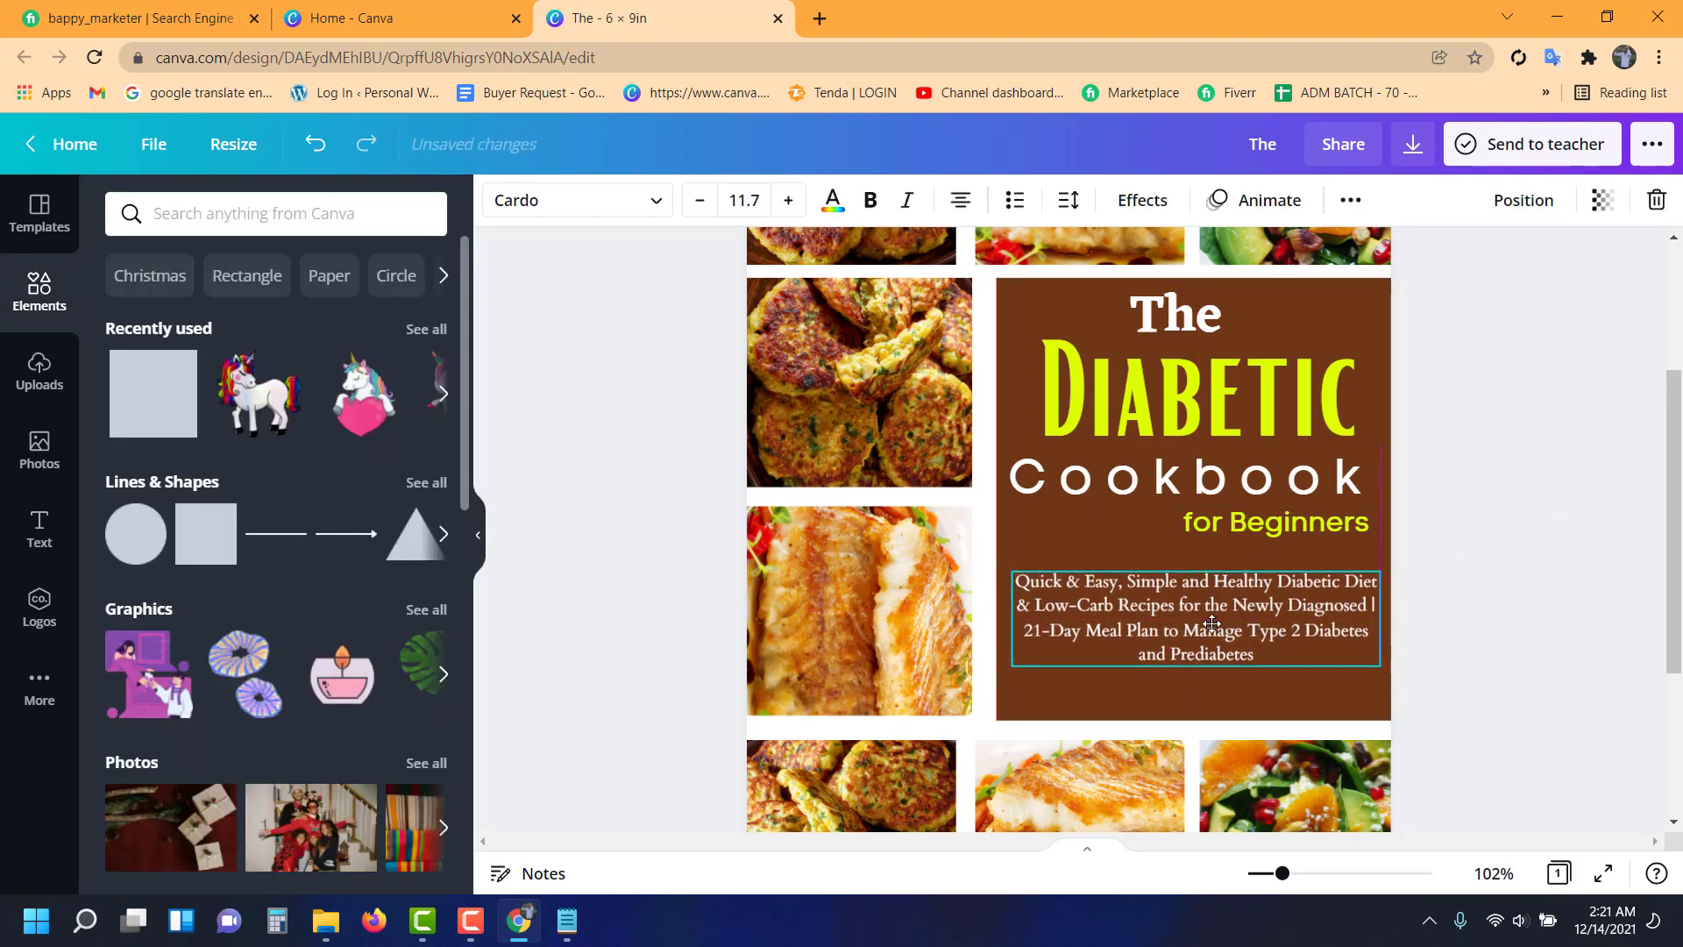
key("Escape")
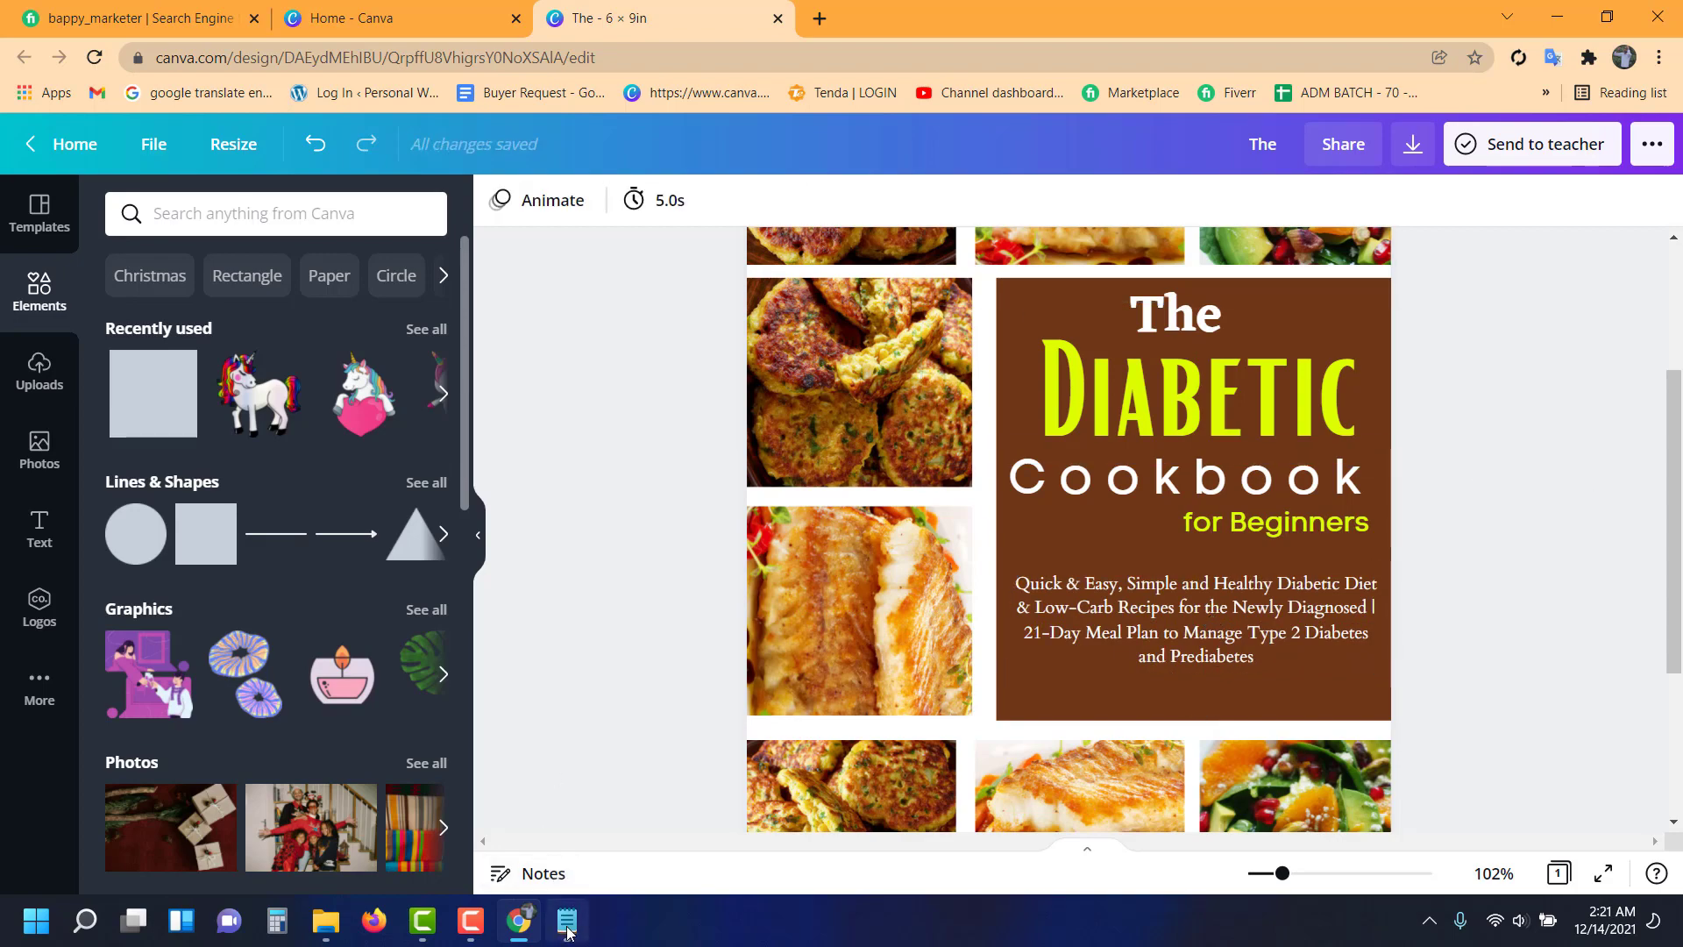
left_click(568, 927)
- Paste '370+' as yellow-green Code Pro at size 27.5, left of 'for Beginners'
left_click_drag(651, 209, 526, 226)
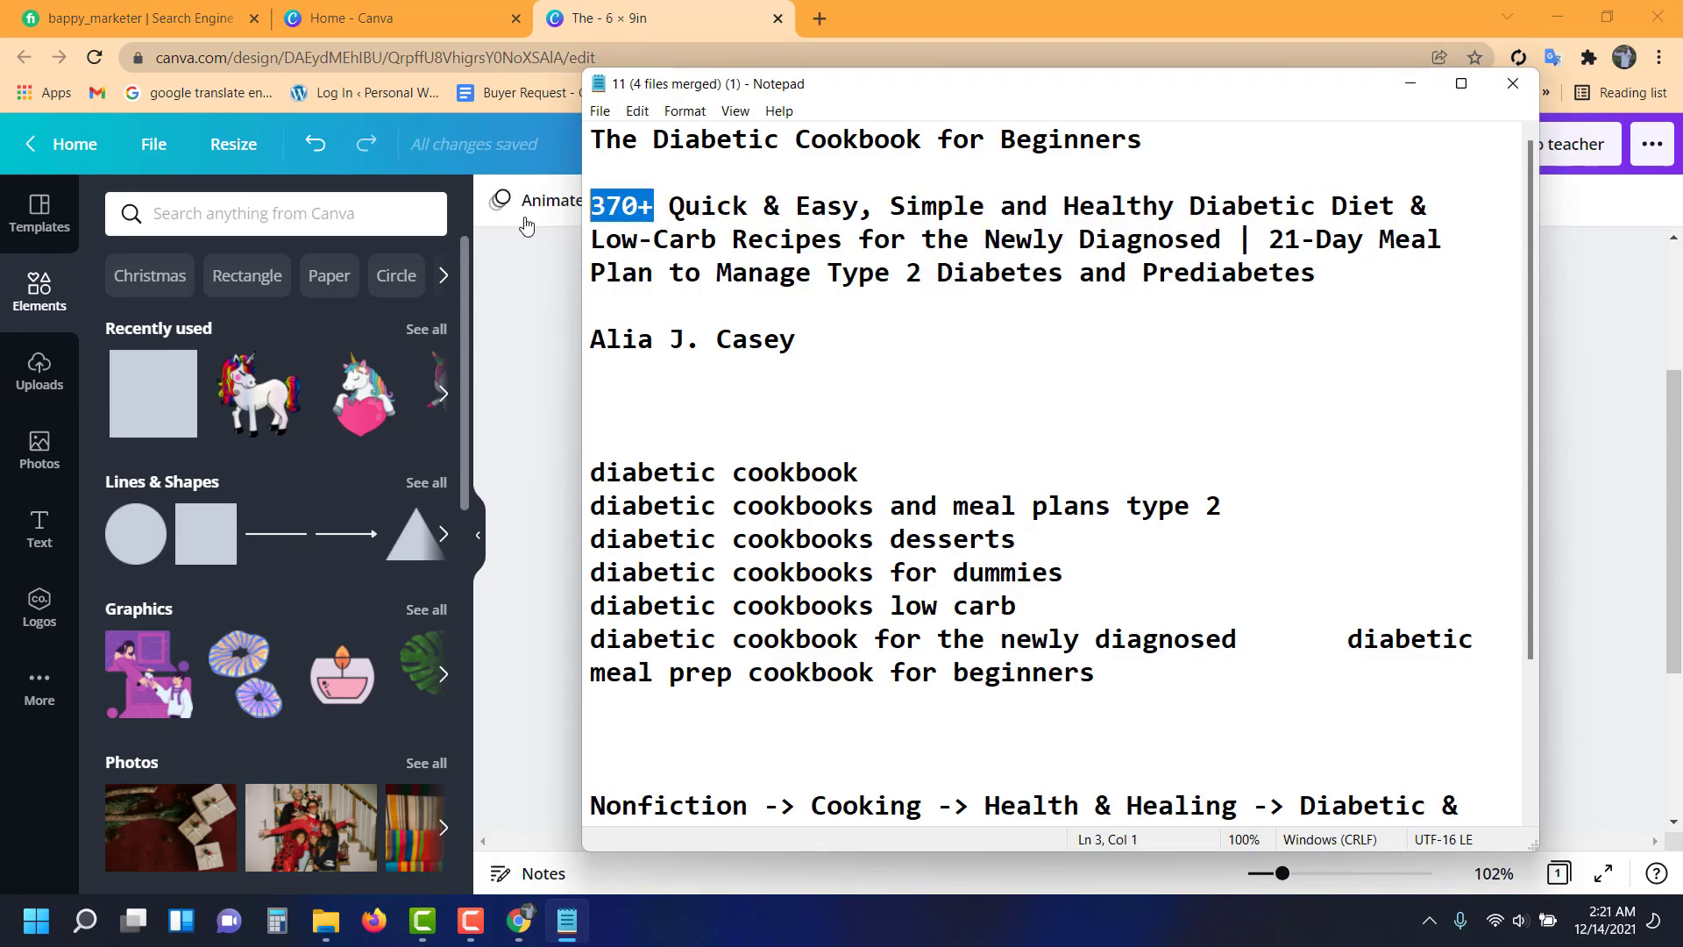
left_click(549, 451)
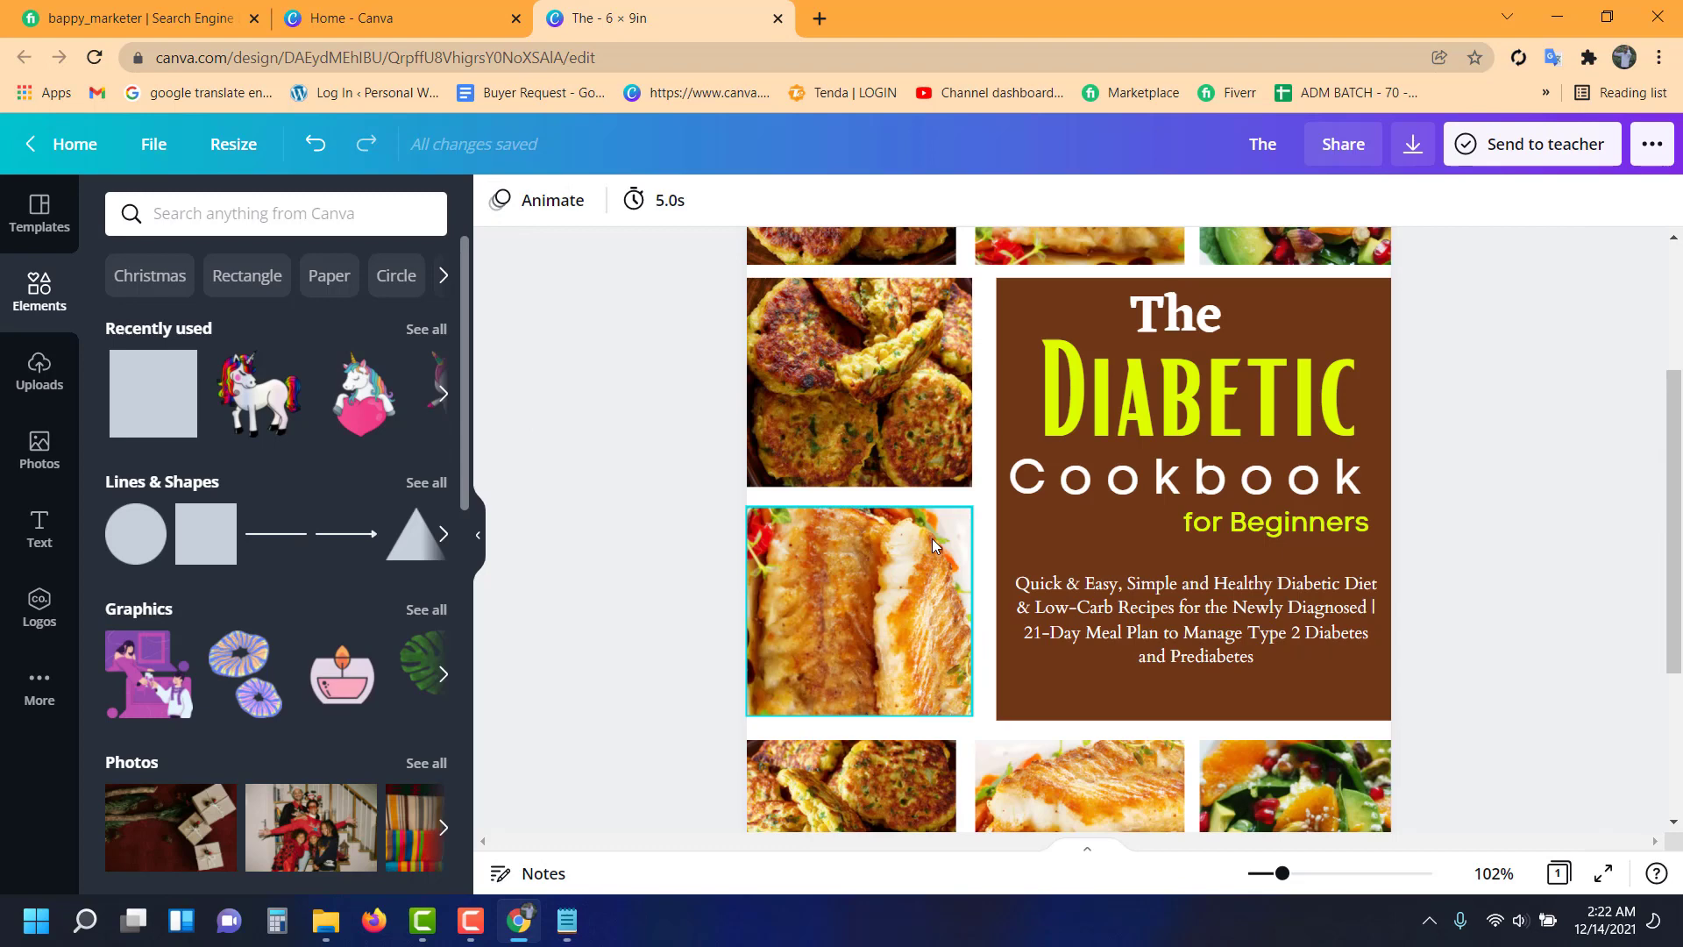
left_click(1044, 538)
type("370+")
left_click_drag(1090, 543, 1141, 568)
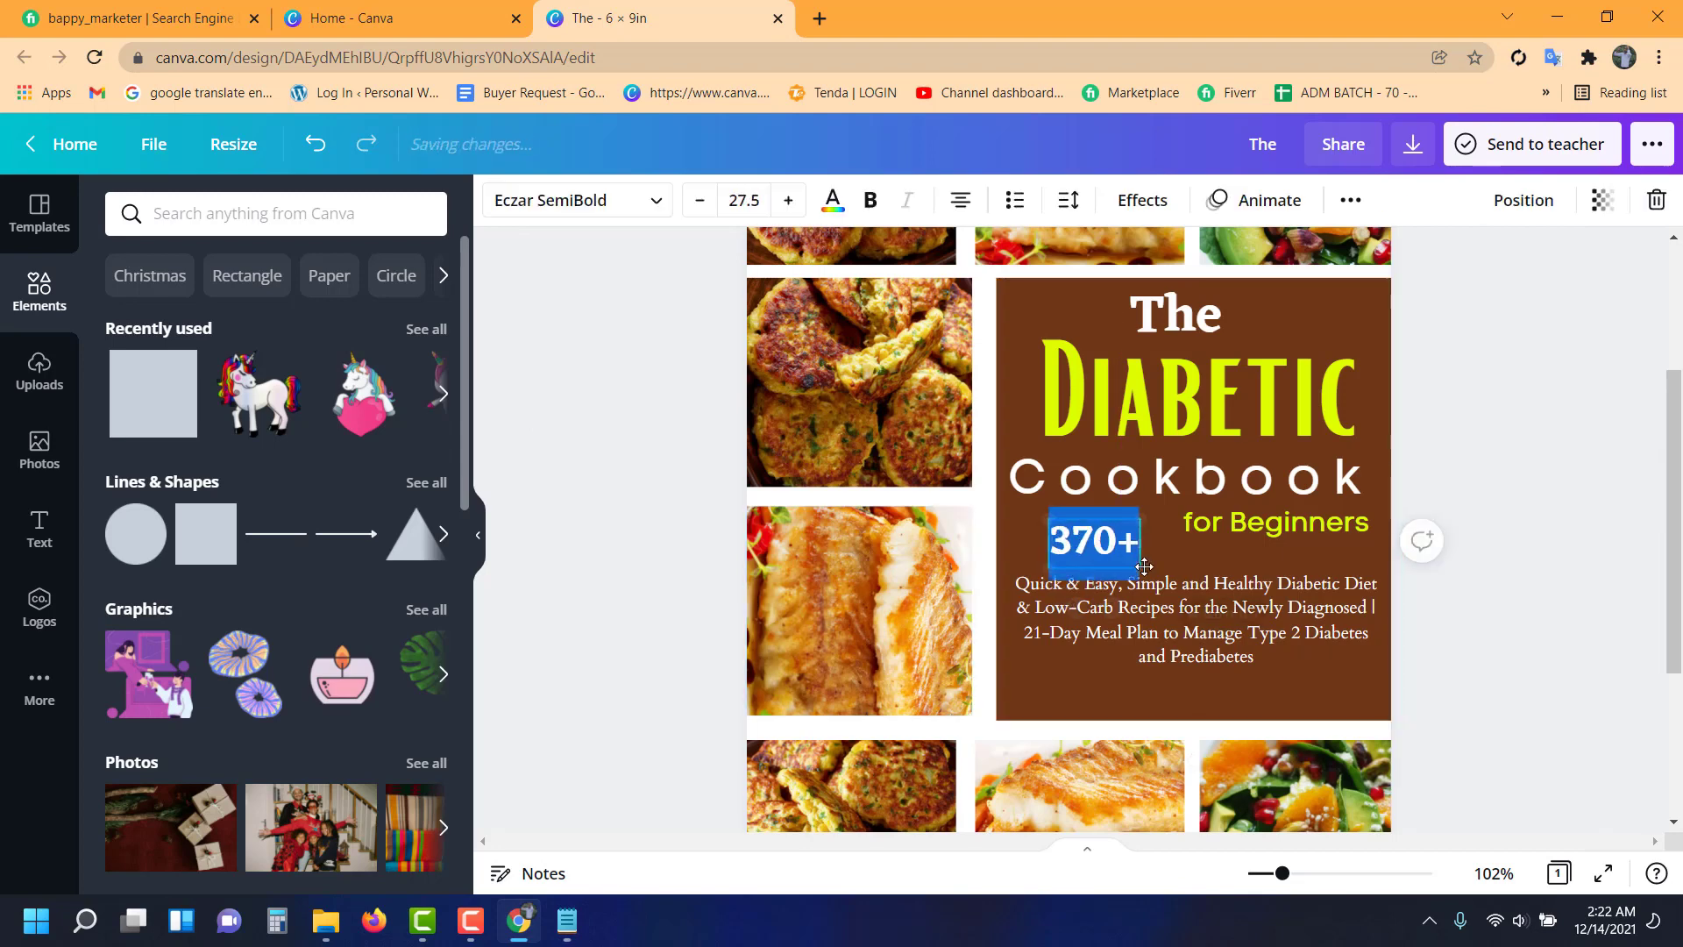
left_click(578, 200)
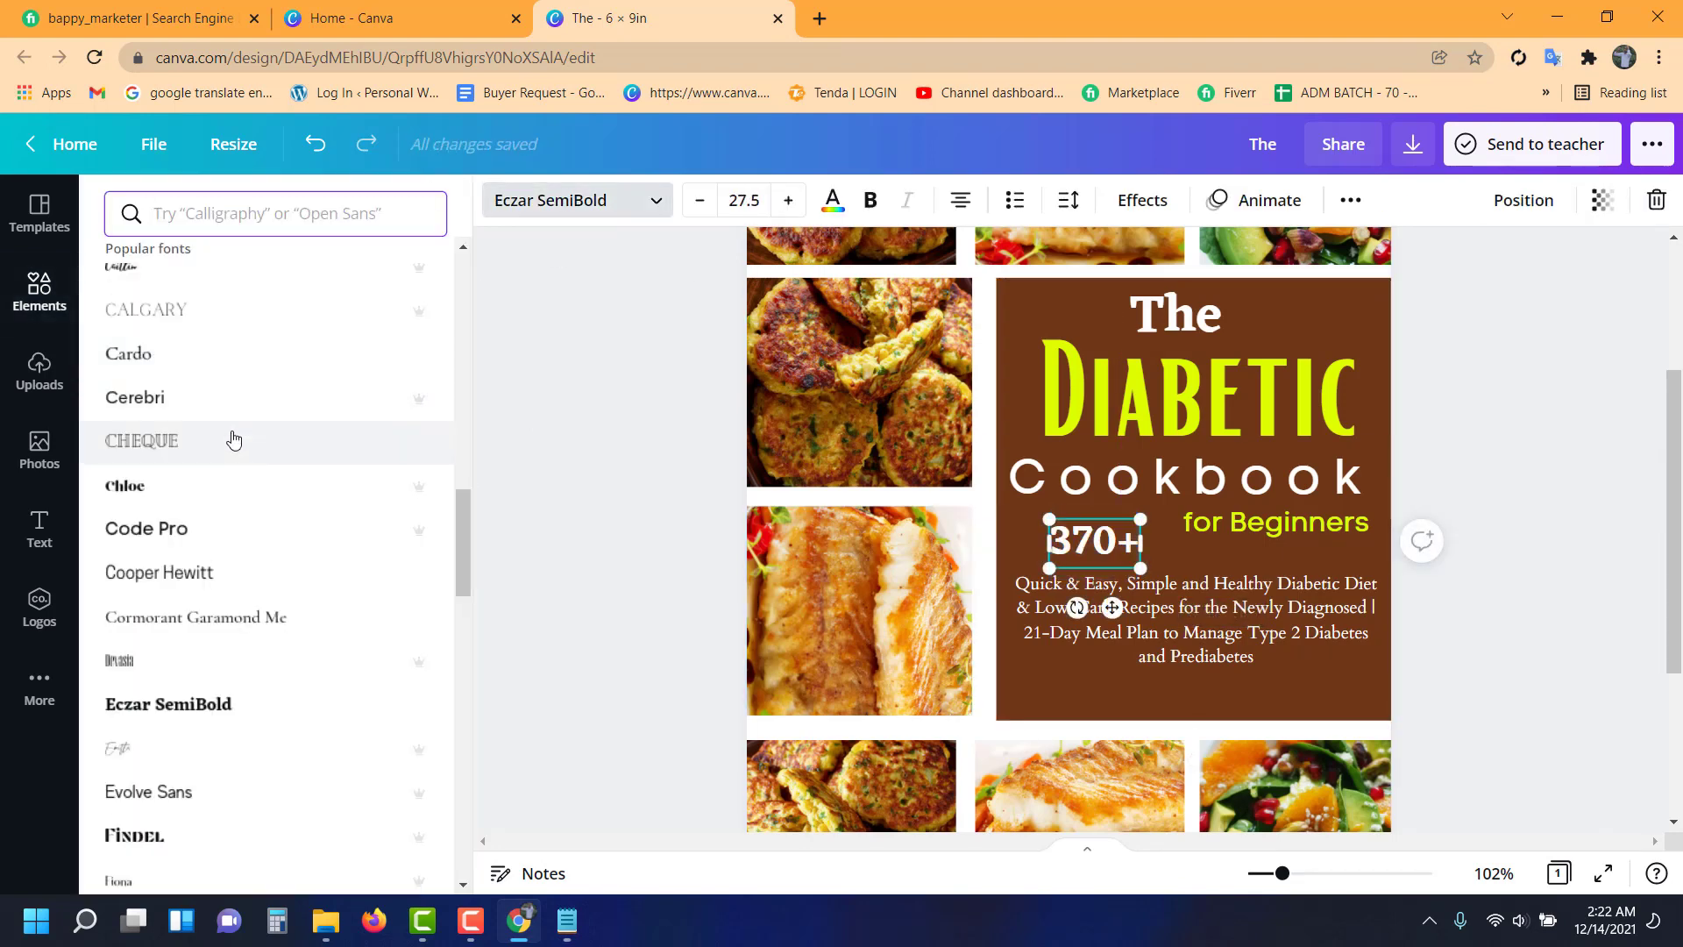
left_click(237, 527)
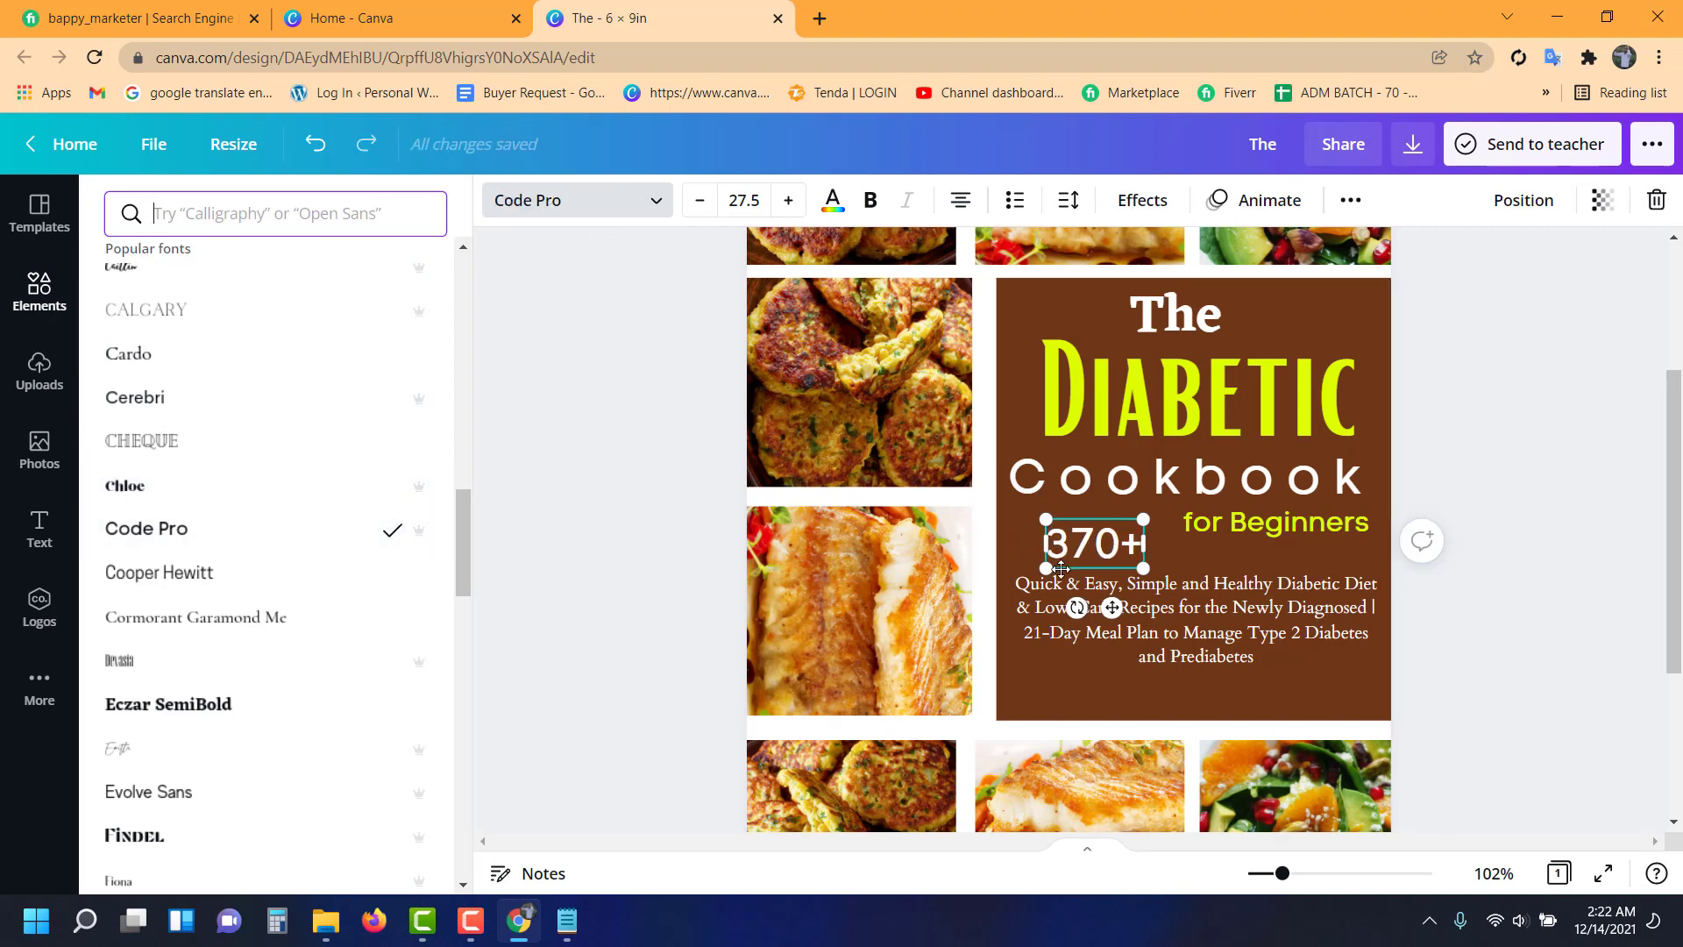
left_click_drag(1087, 595, 1079, 596)
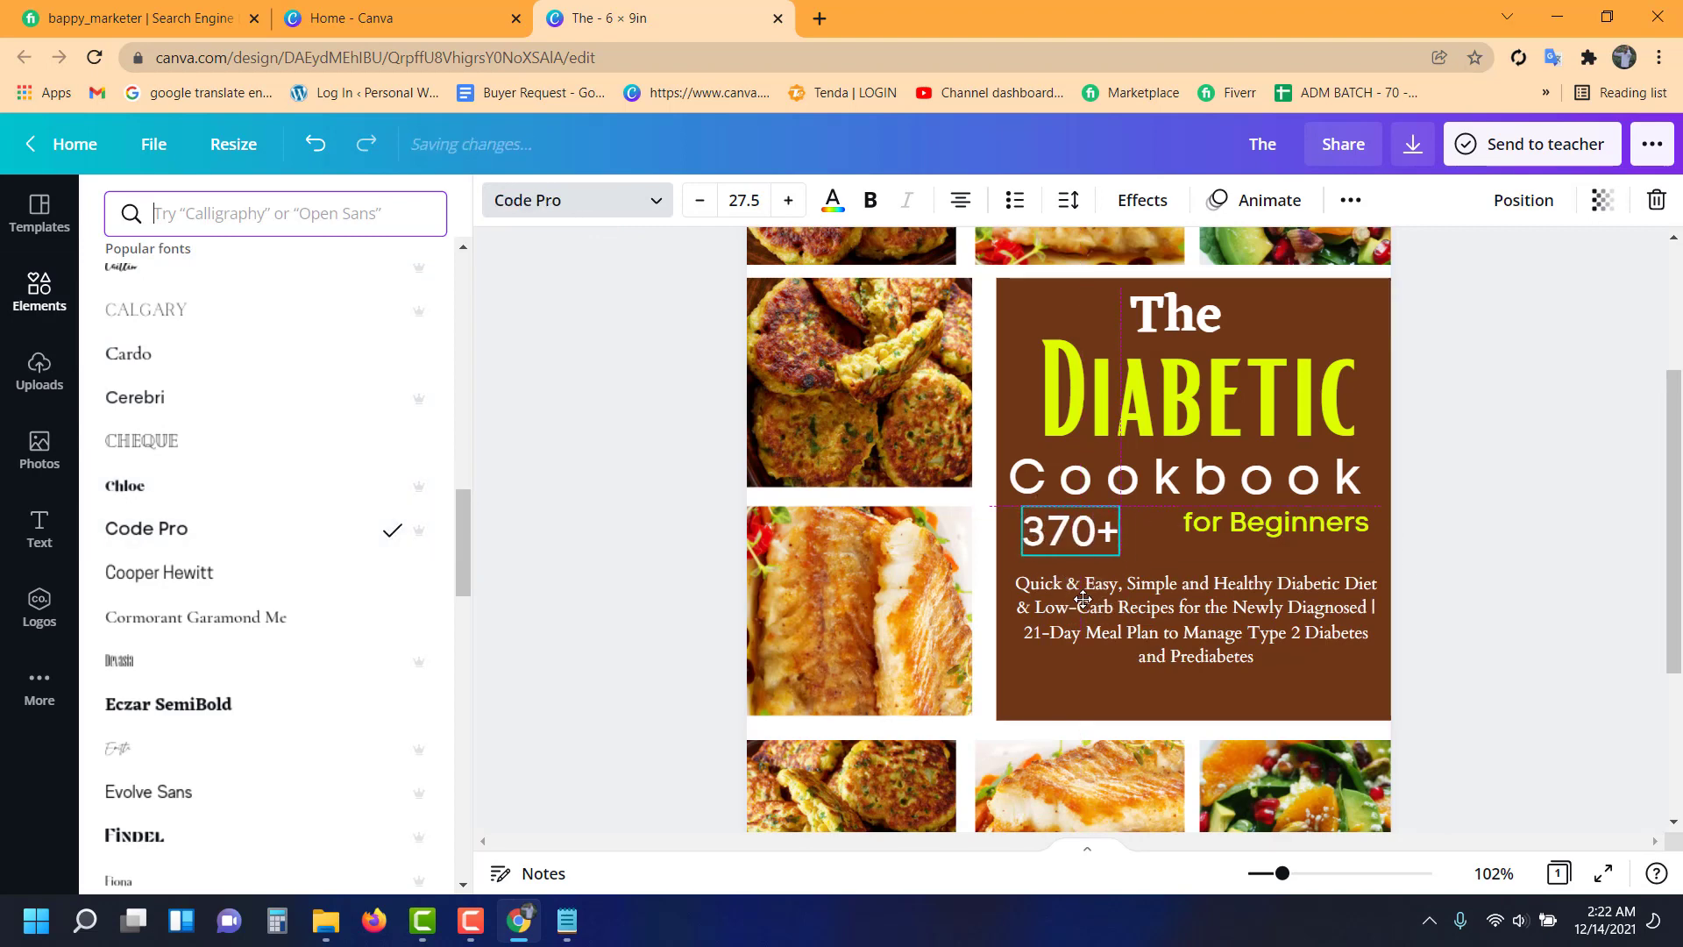
left_click(833, 202)
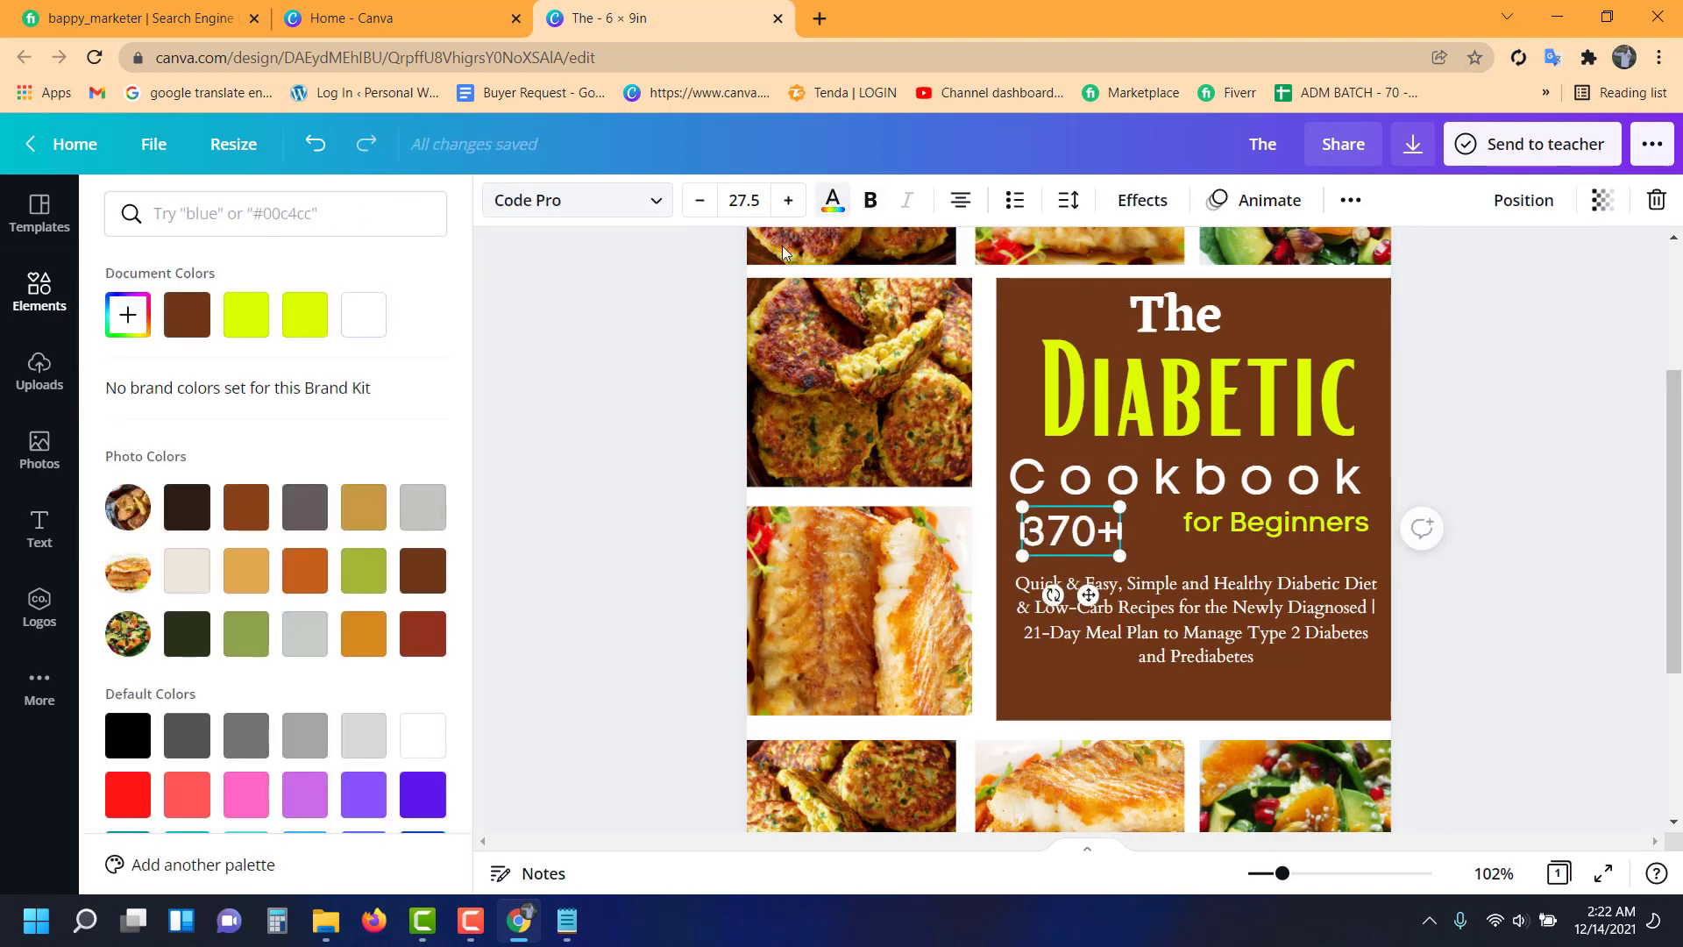
left_click(304, 314)
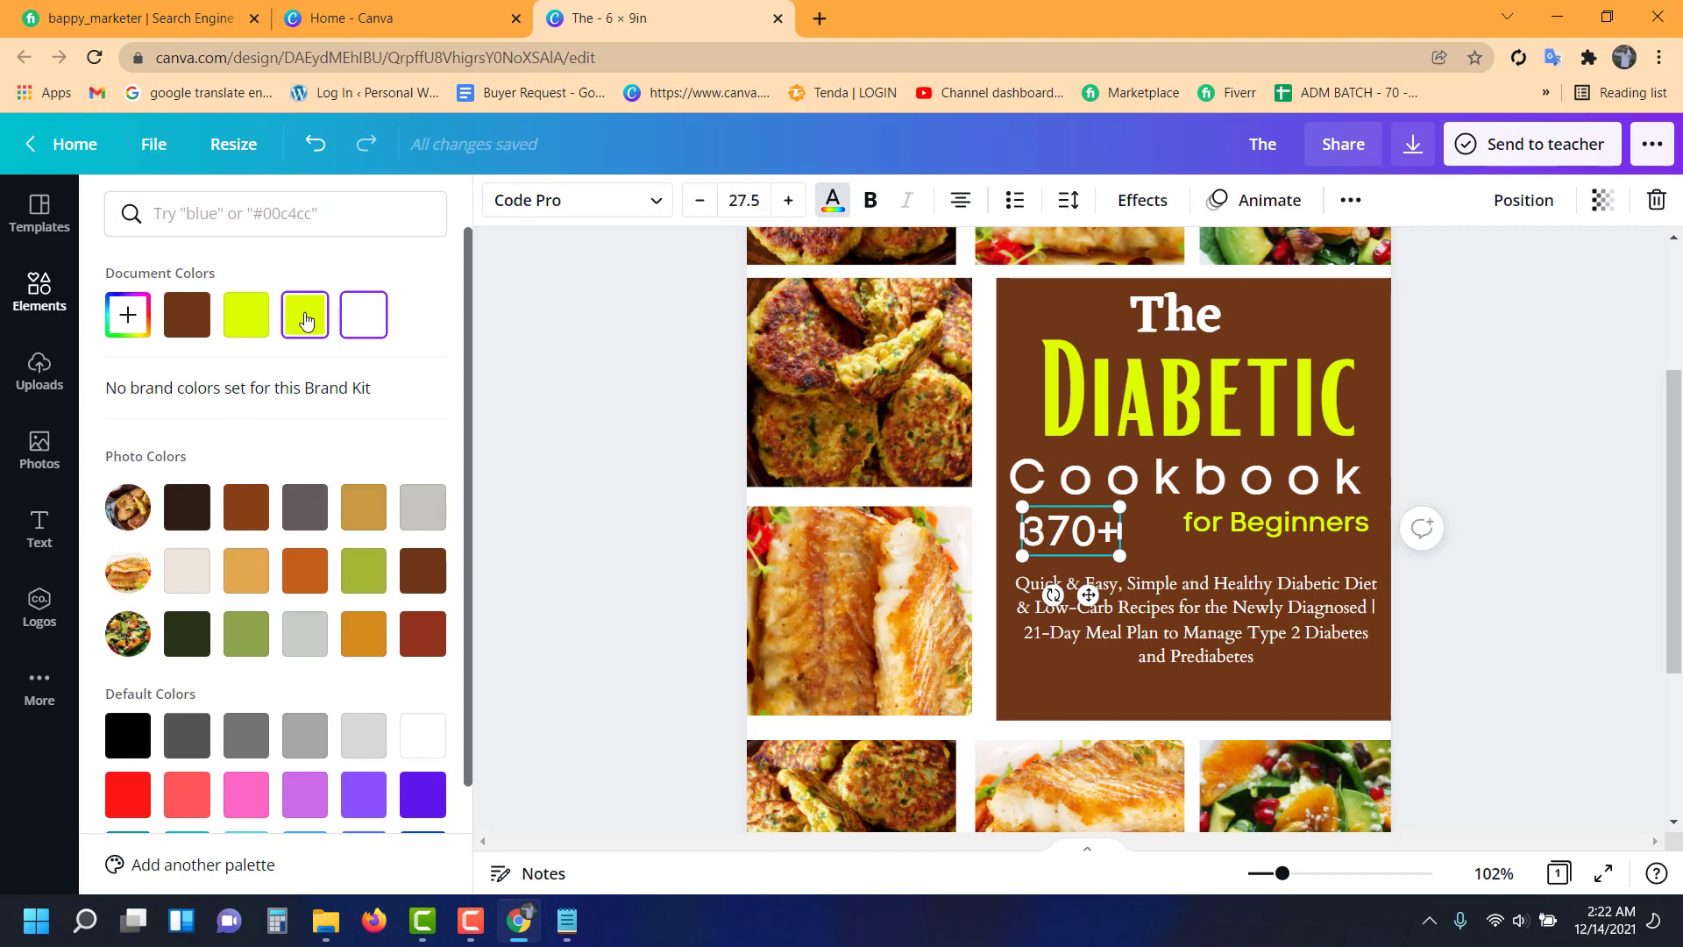
left_click(1553, 407)
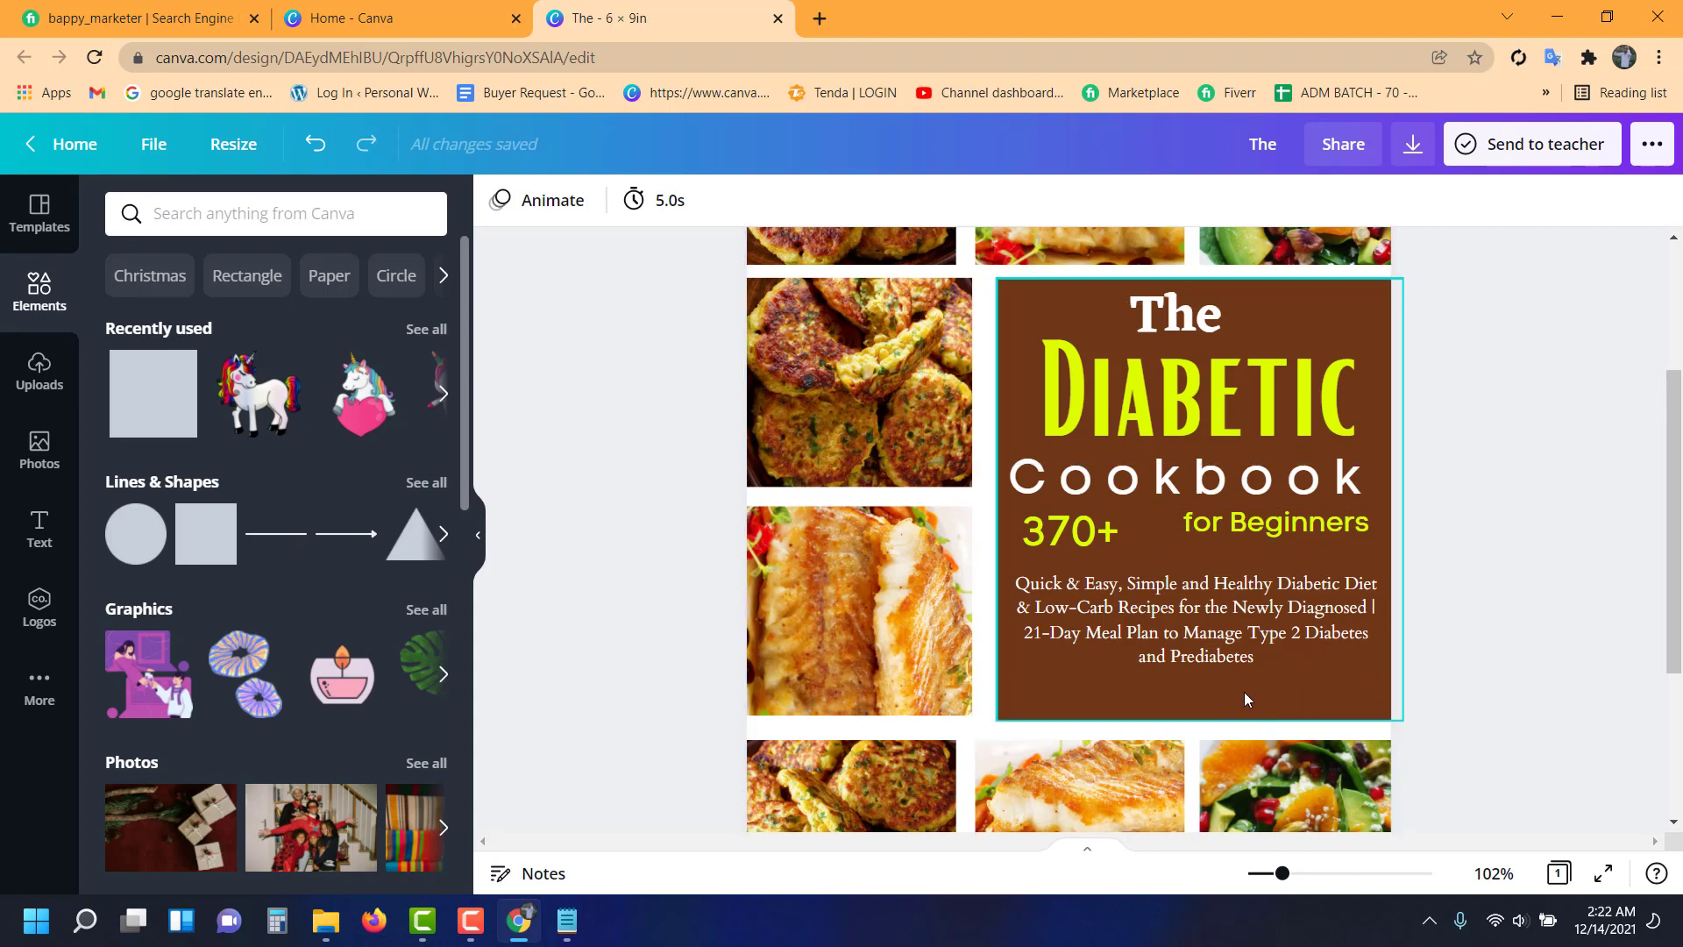
- Drag a square onto the brown panel and flatten it into a thin bar
left_click_drag(154, 394, 1264, 659)
left_click_drag(1358, 744, 1324, 504)
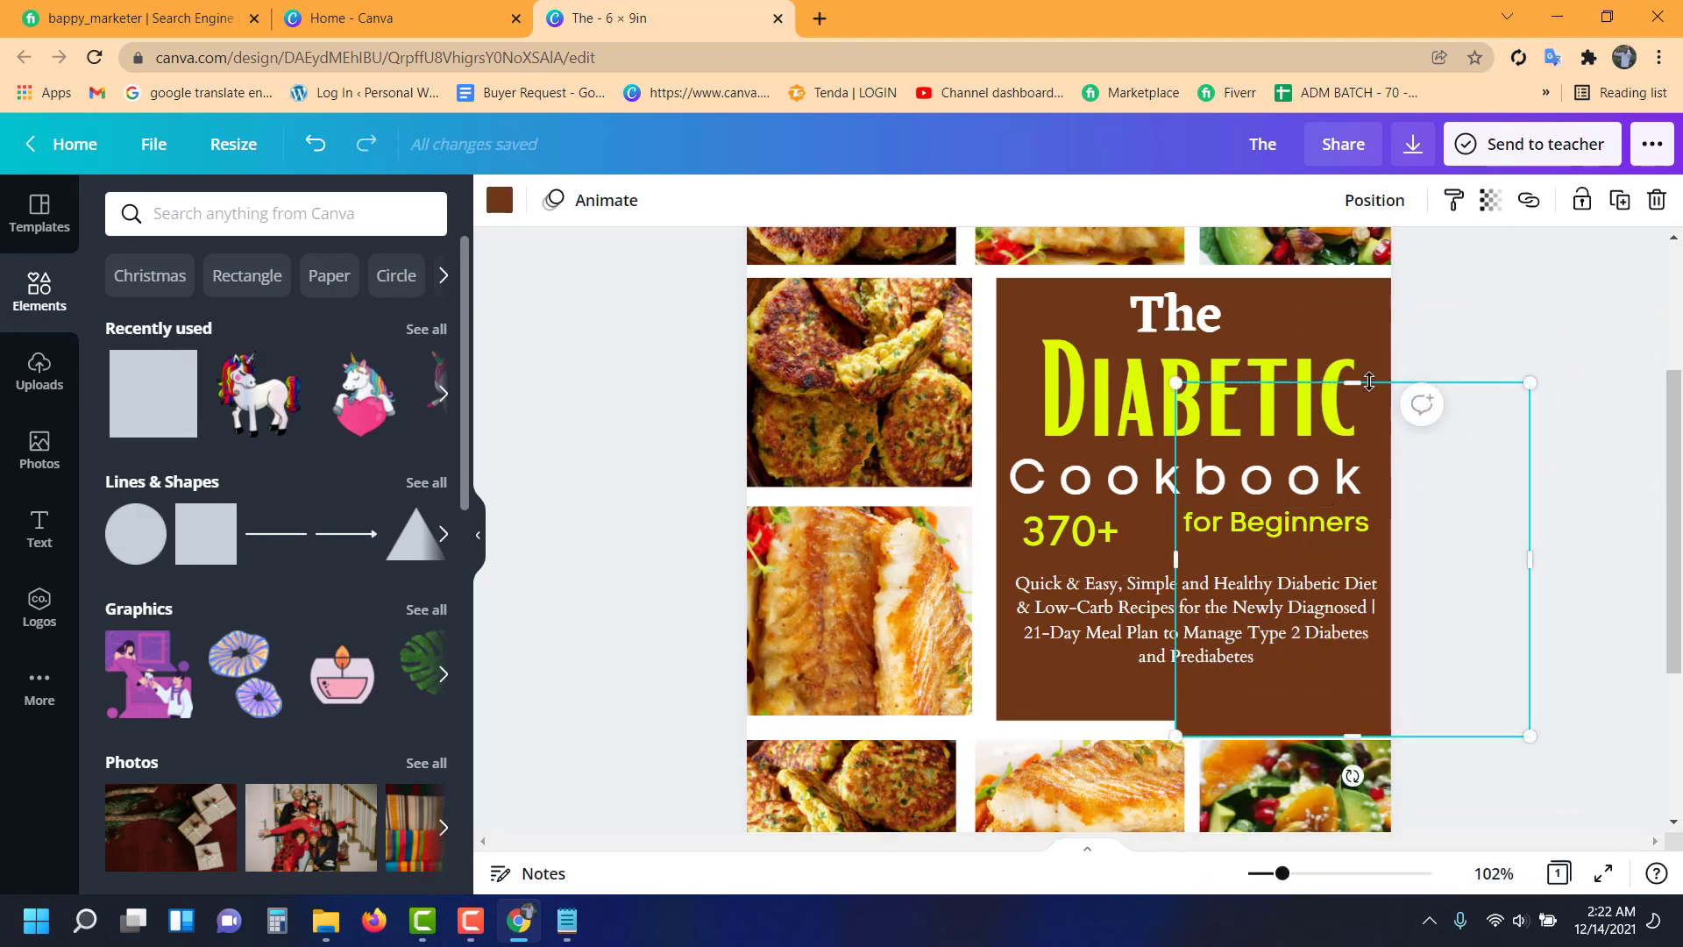
left_click_drag(1368, 382, 1368, 684)
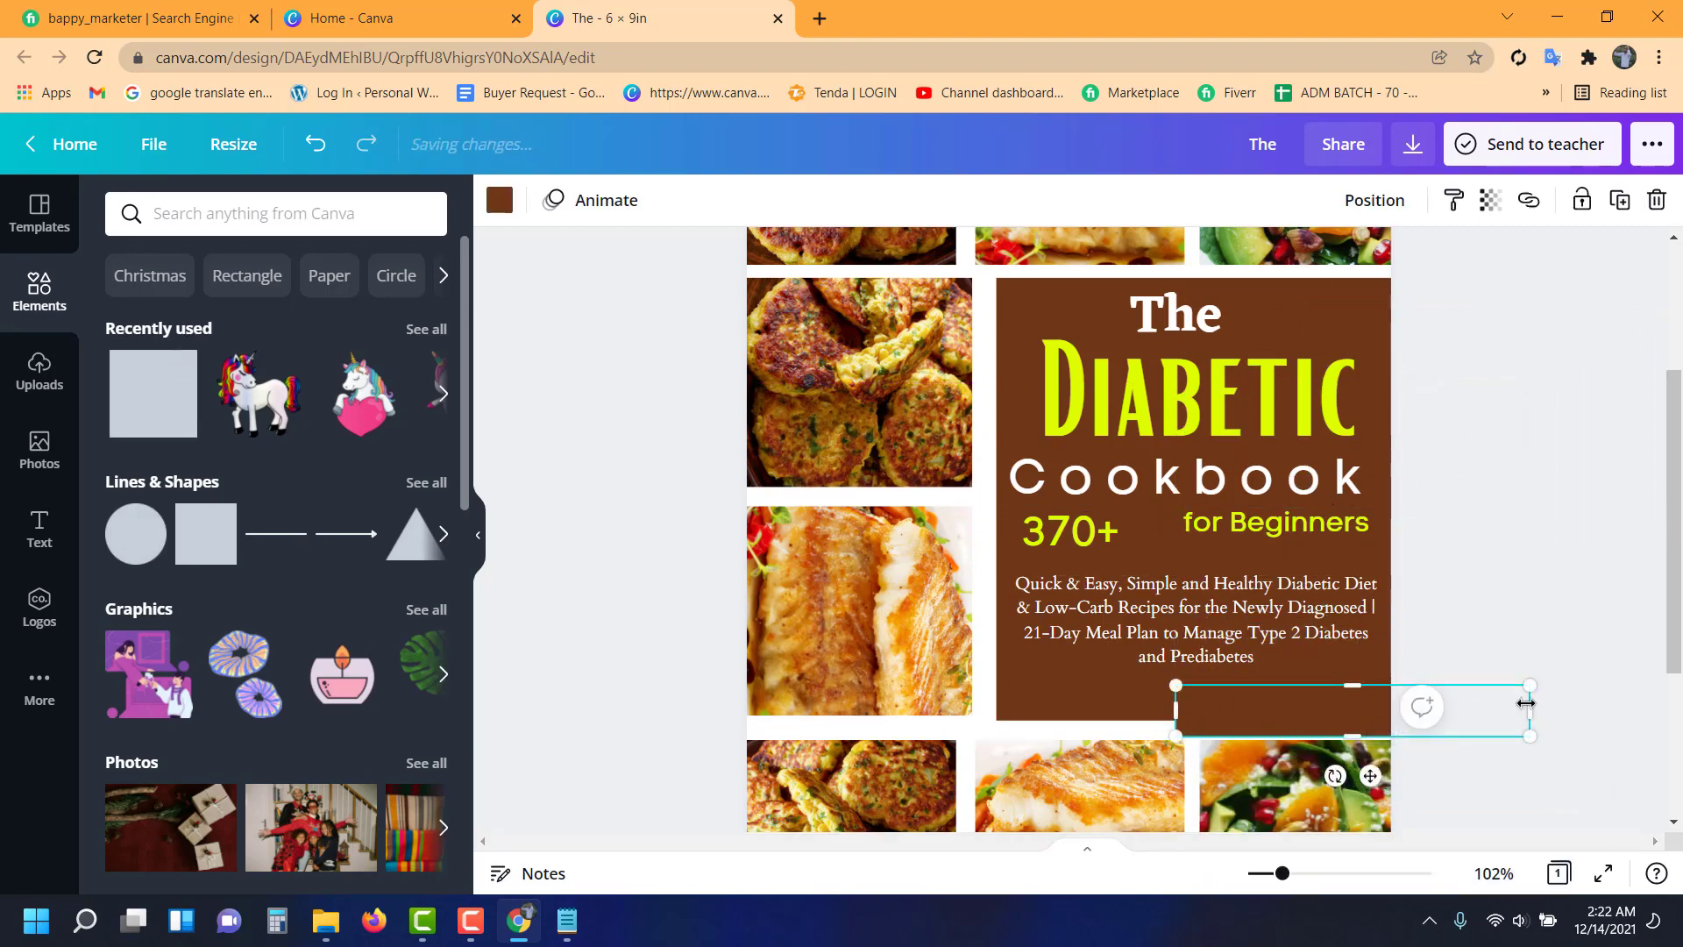
left_click_drag(1526, 702, 1402, 702)
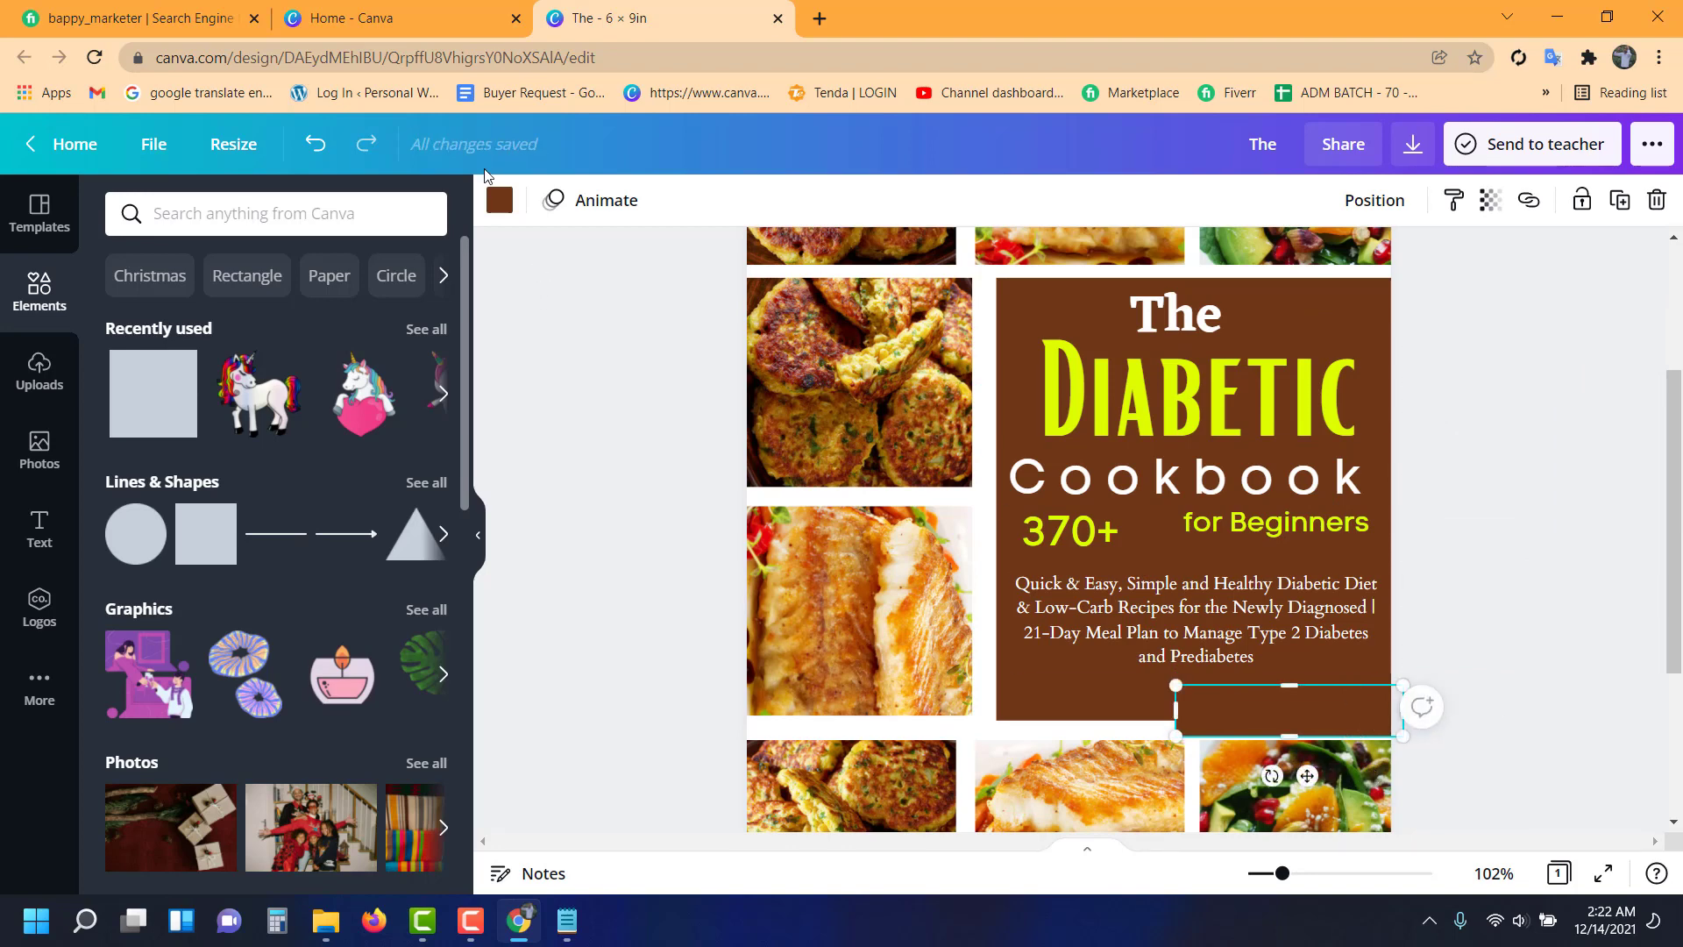
- Colour the bar tan and position it just under the subtitle, trimmed from the left
left_click(499, 200)
left_click(256, 332)
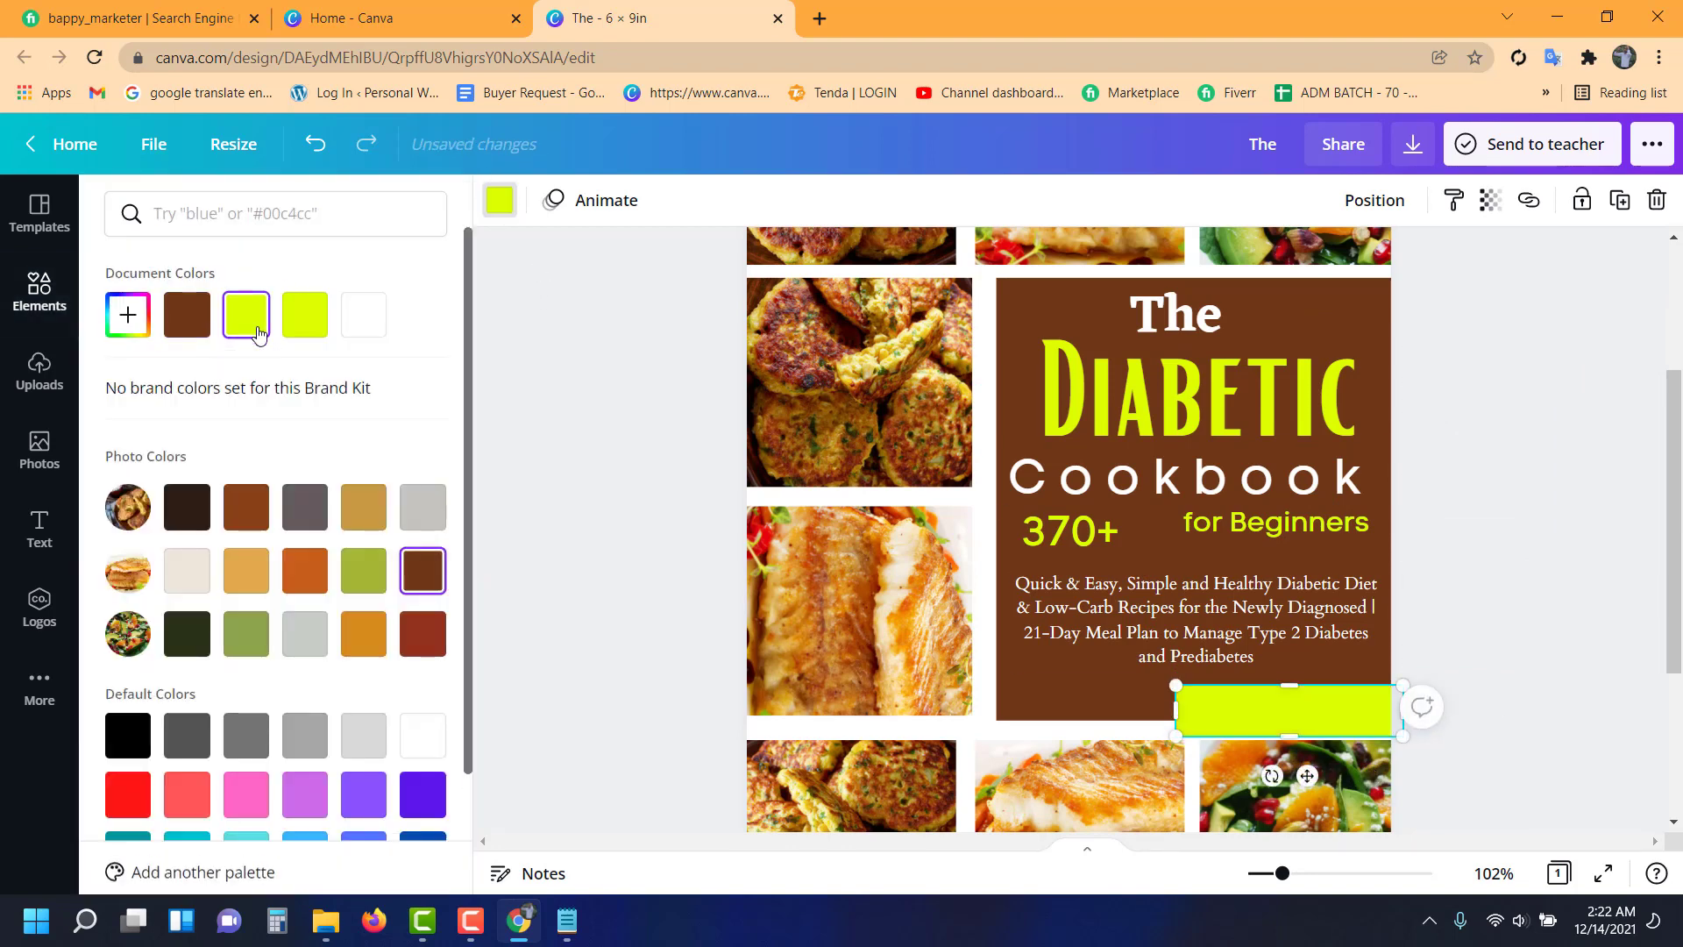
left_click(304, 633)
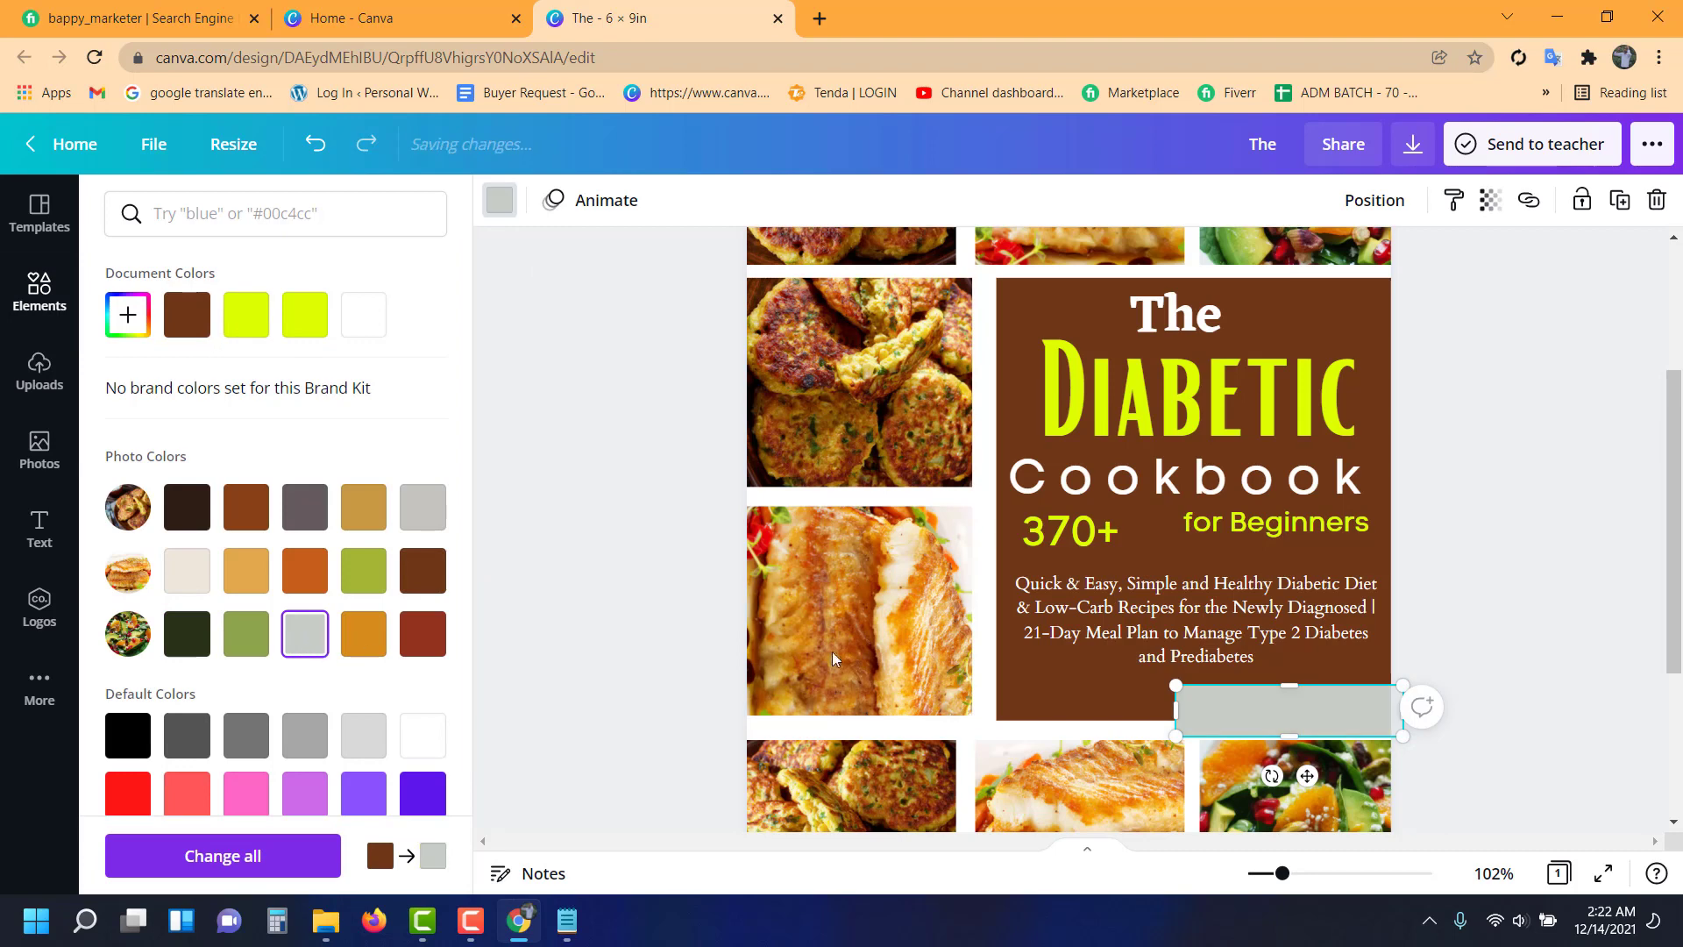
left_click(422, 569)
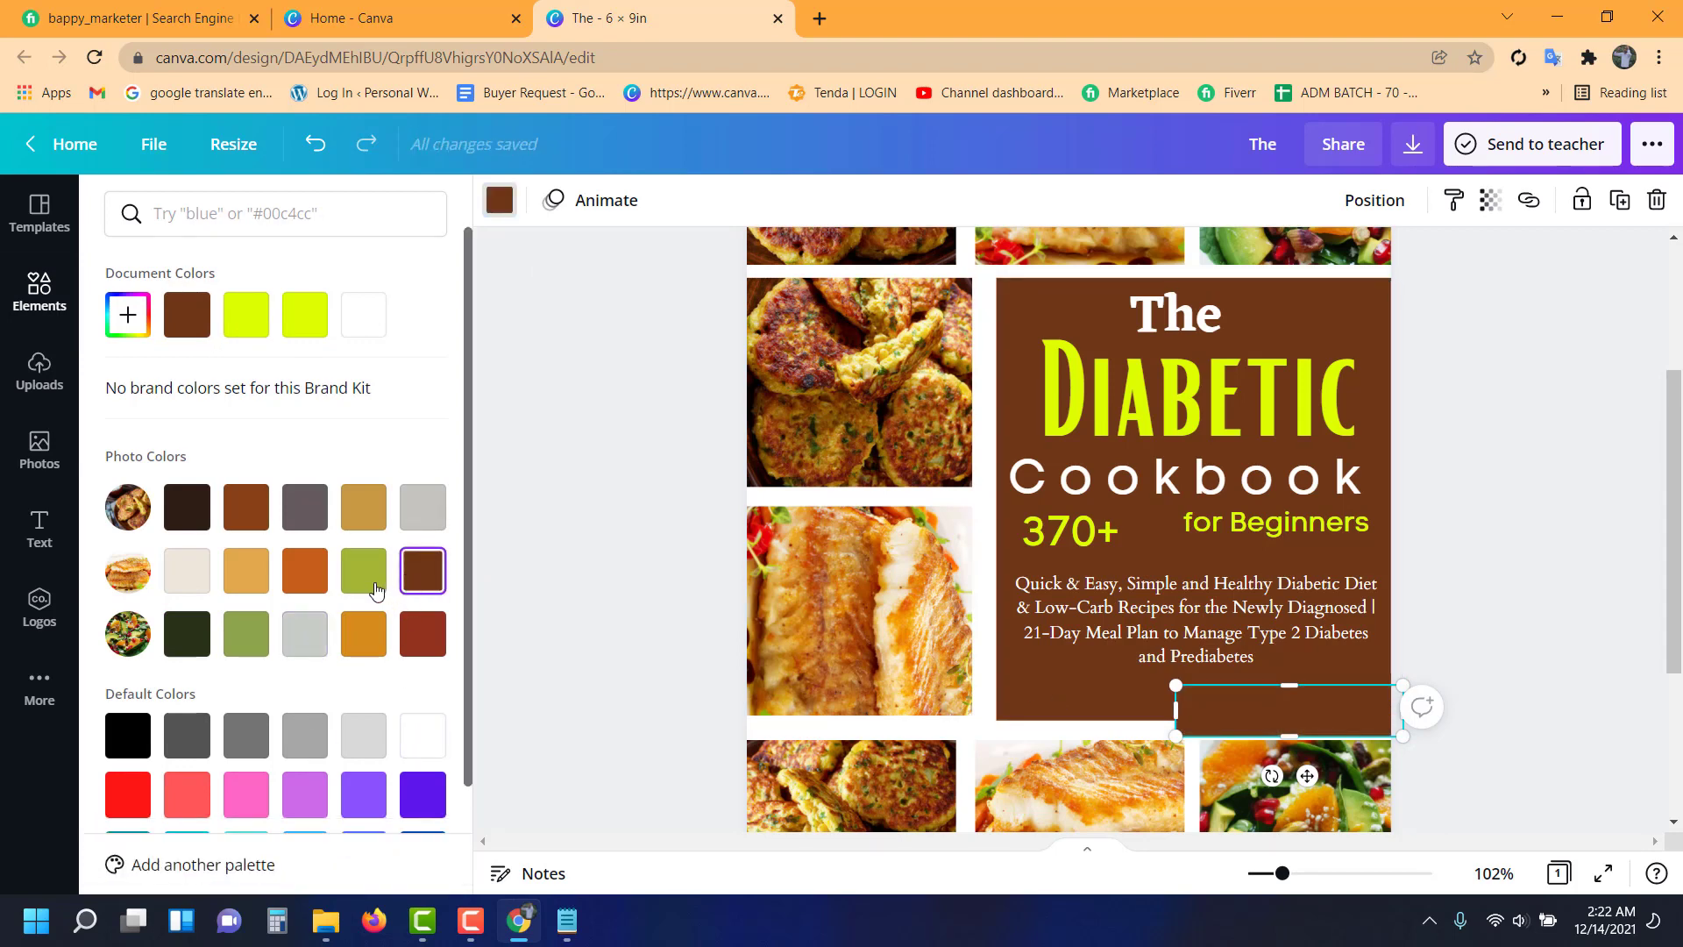
left_click(363, 507)
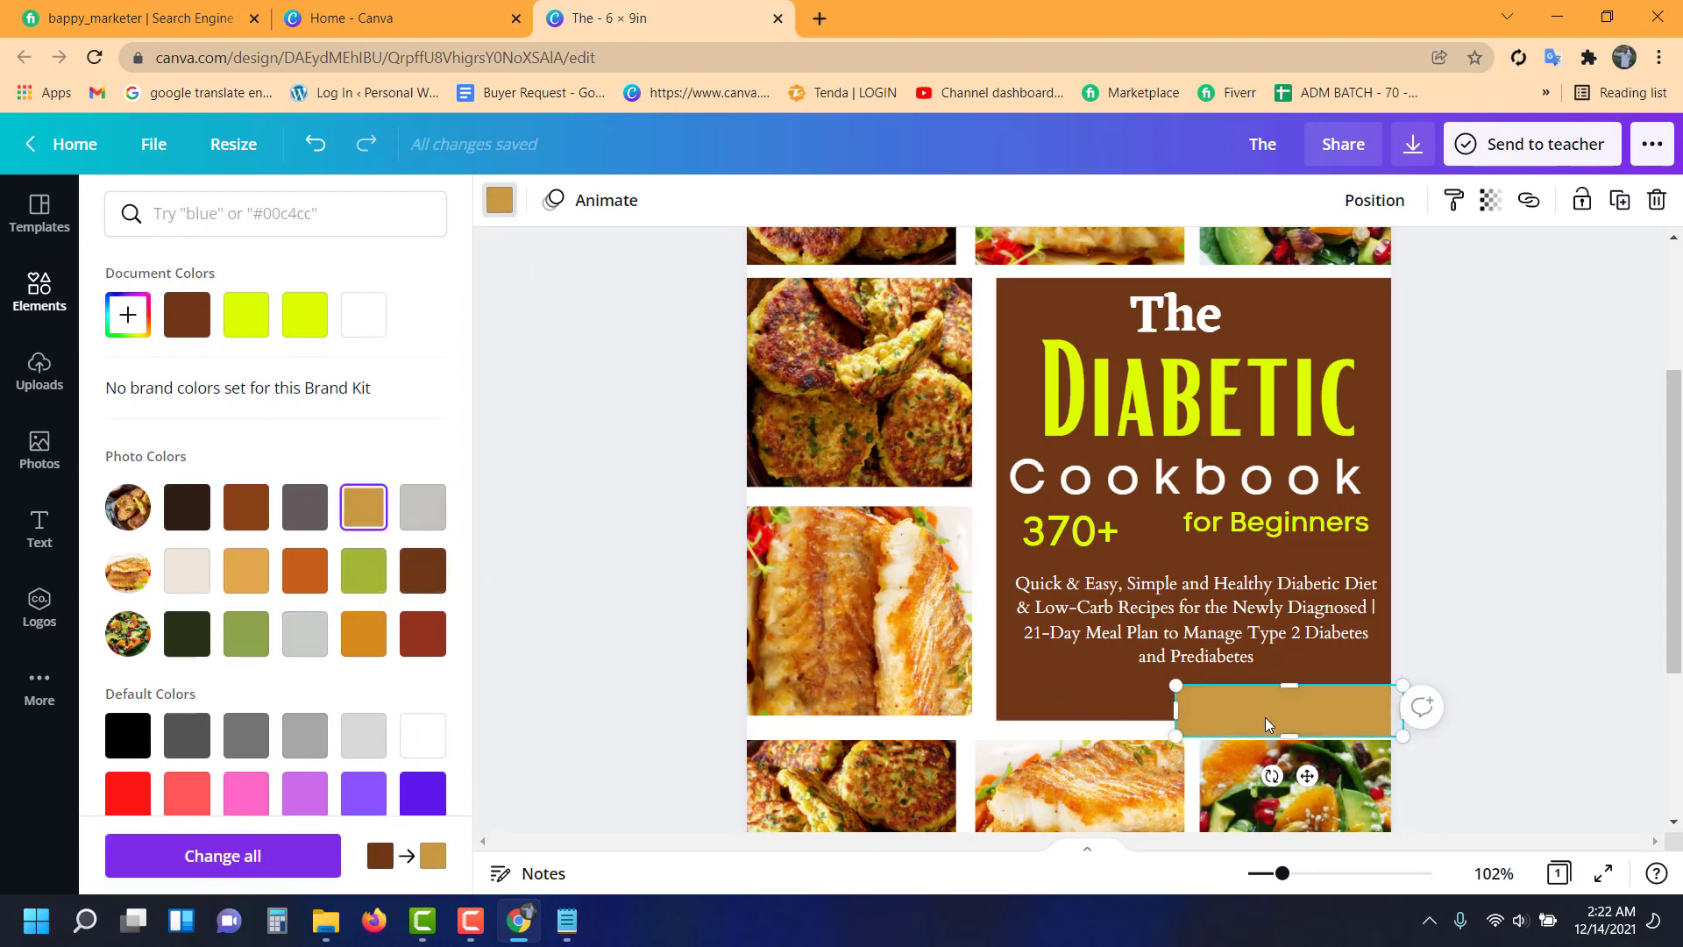
mouse_move(1267, 724)
left_mouse_down()
mouse_move(1253, 703)
mouse_move(1277, 680)
left_mouse_up()
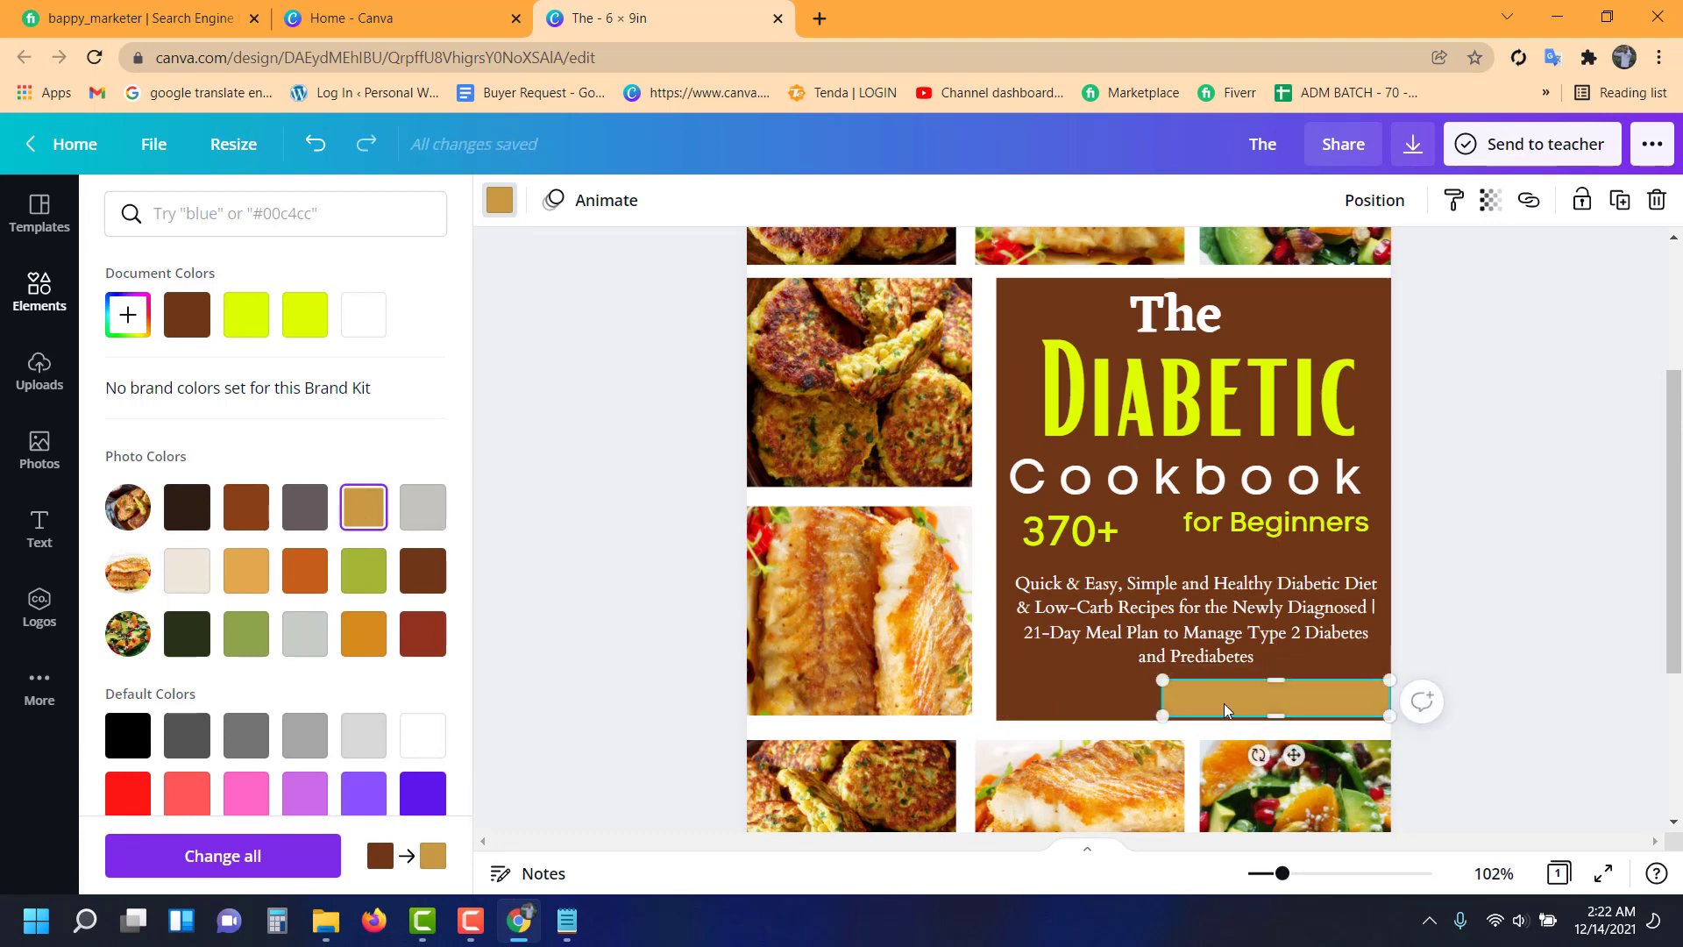
left_click_drag(1162, 699, 1257, 702)
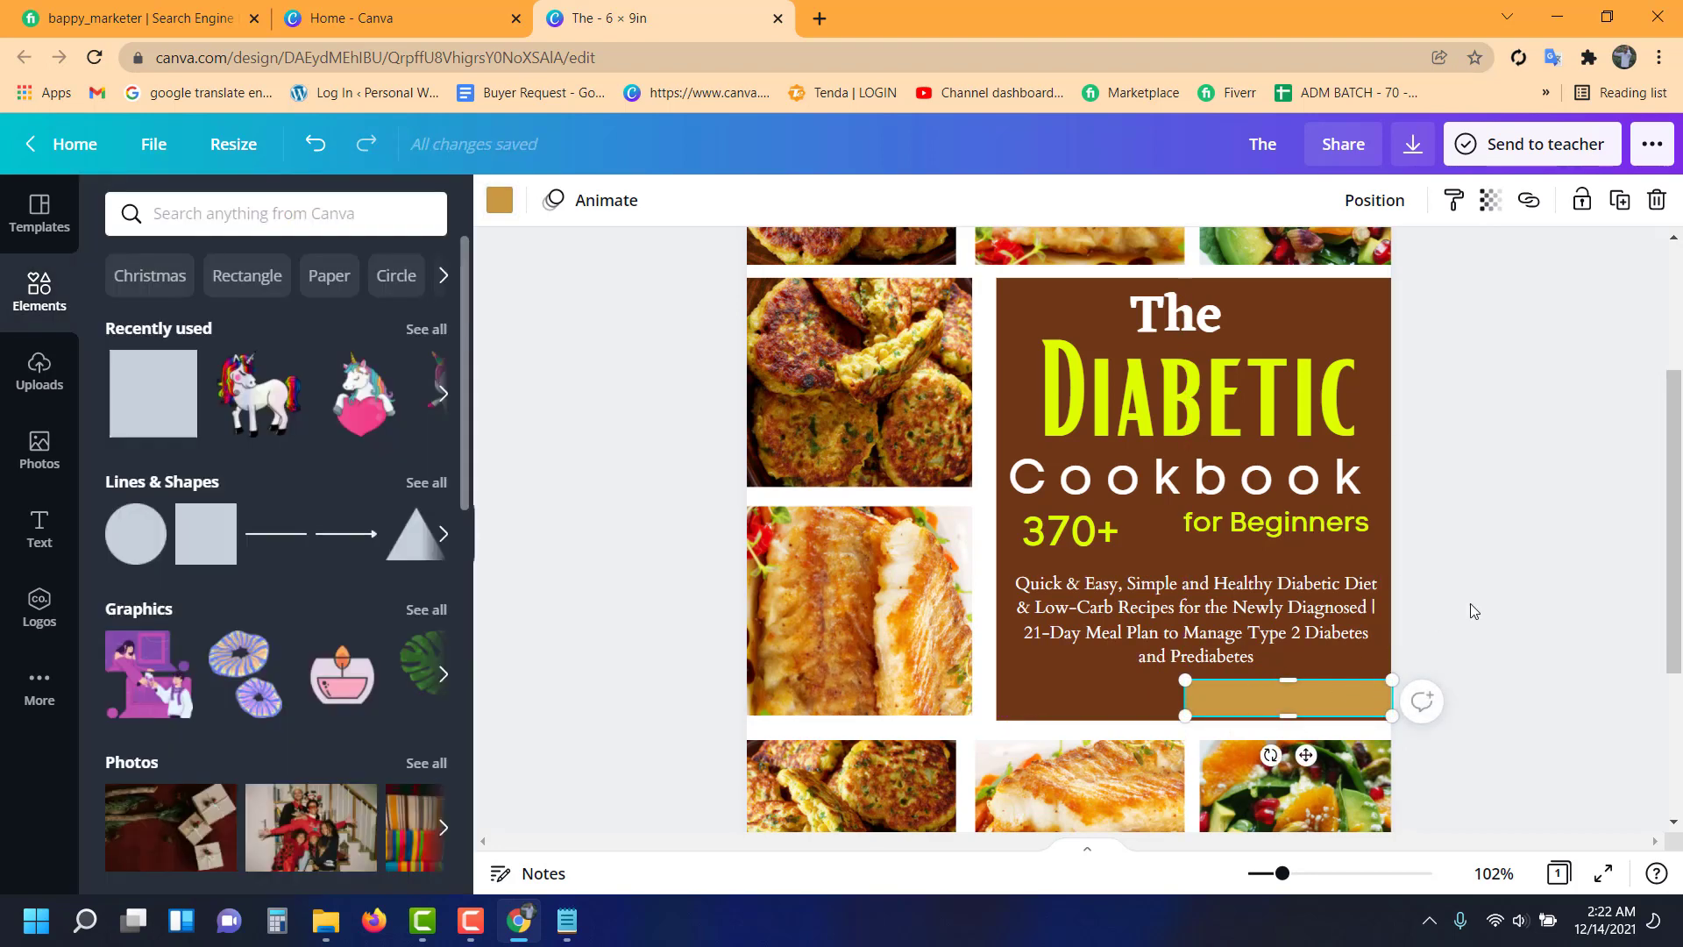
left_click(1469, 603)
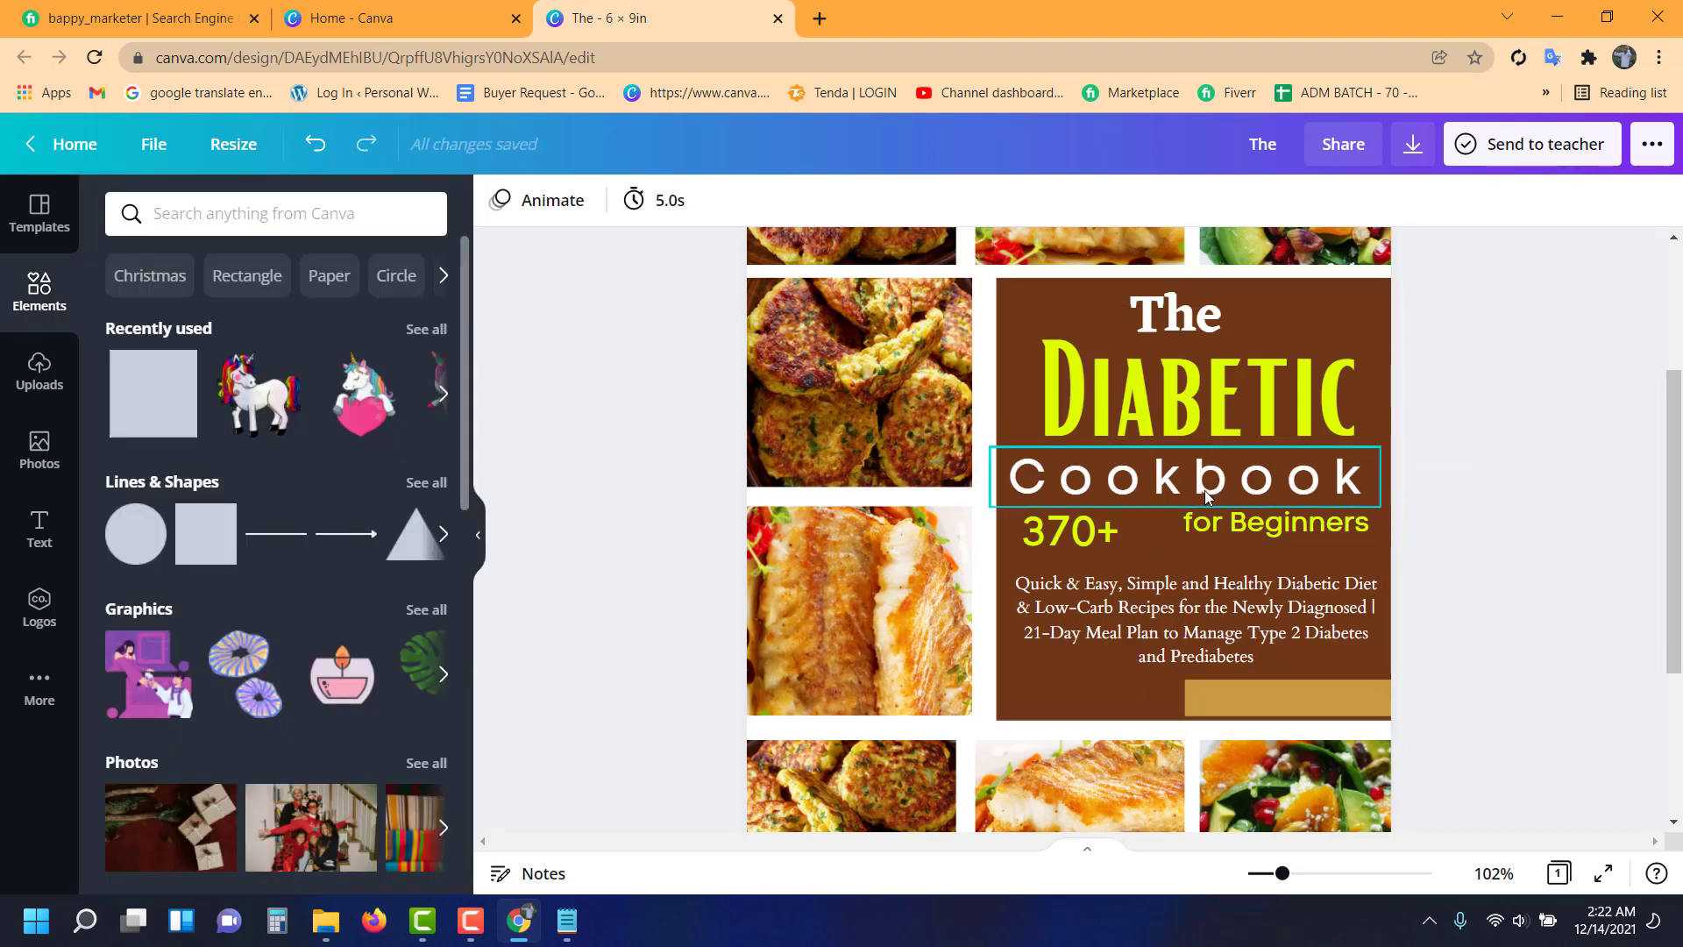
- Zoom to 60% and download the cover as a 1× JPG (1333 × 2000 px)
scroll(1202, 498, "up", 3)
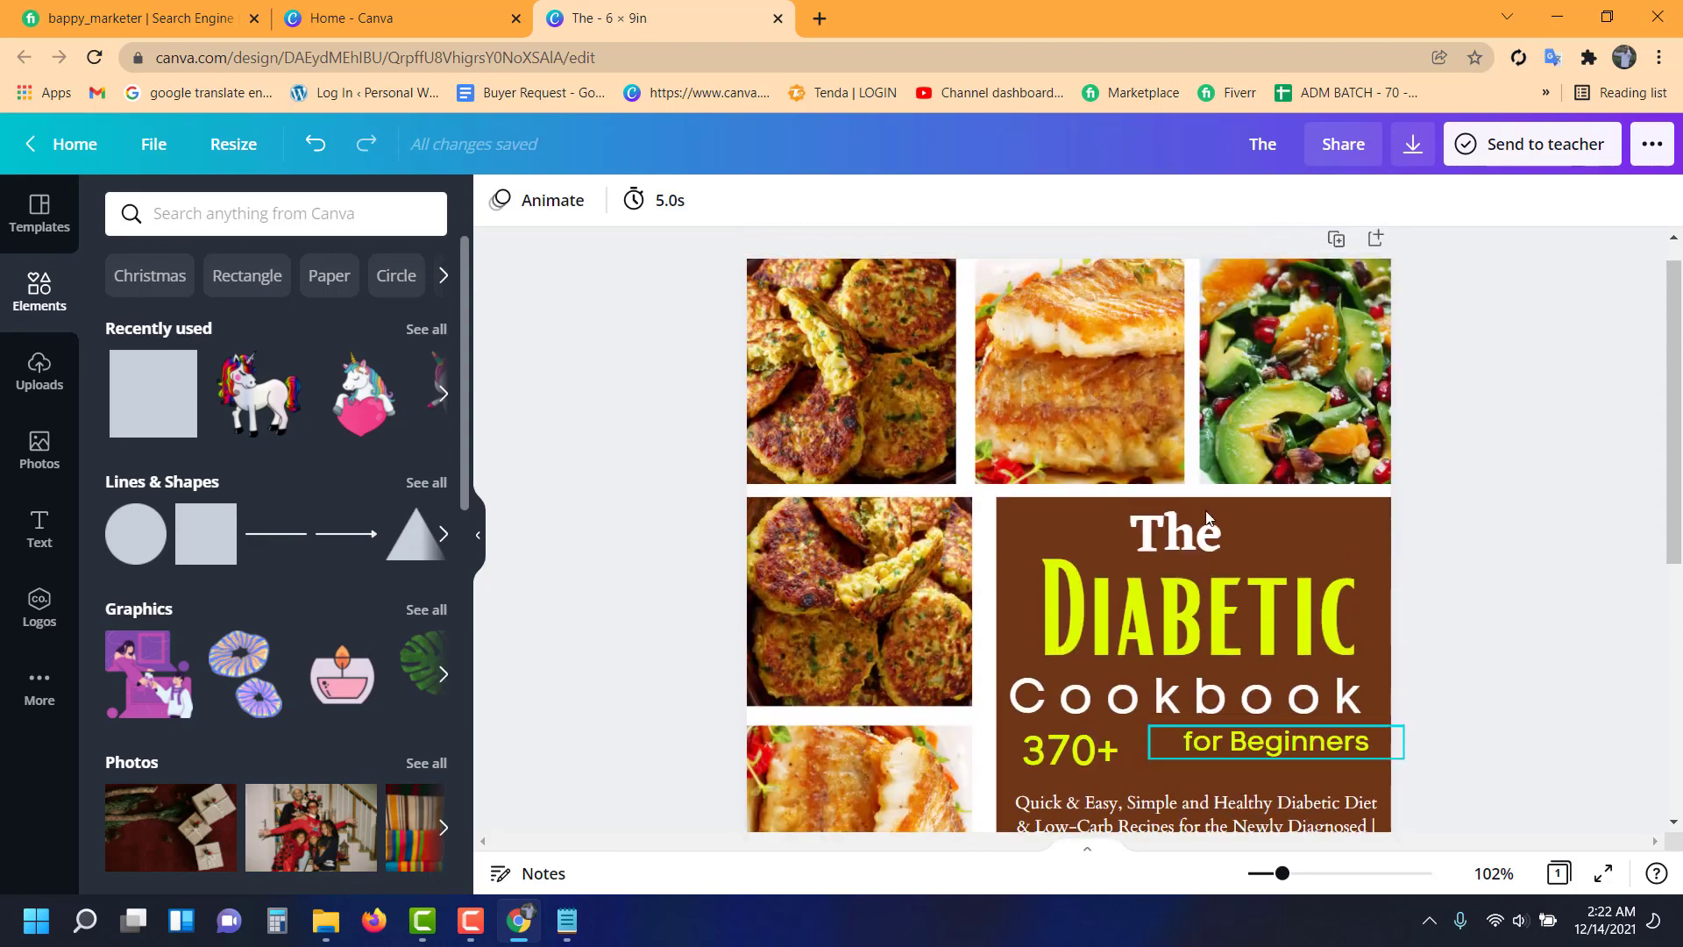
scroll(1203, 498, "down", 3)
left_click_drag(1286, 883, 1268, 883)
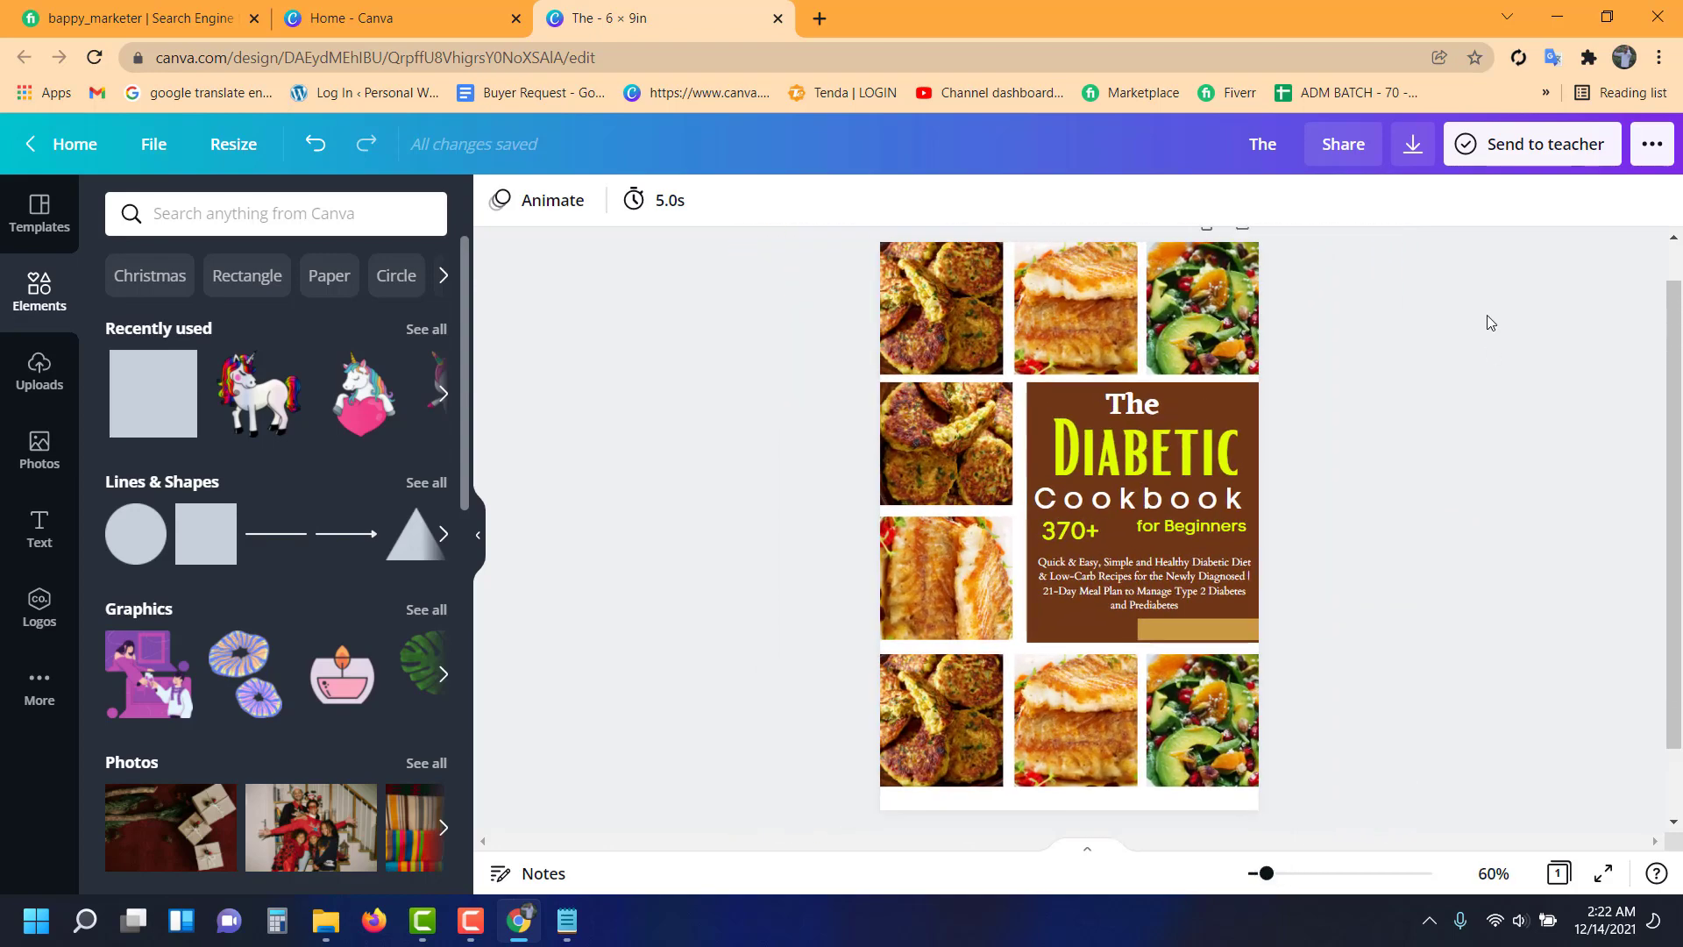
left_click(1414, 147)
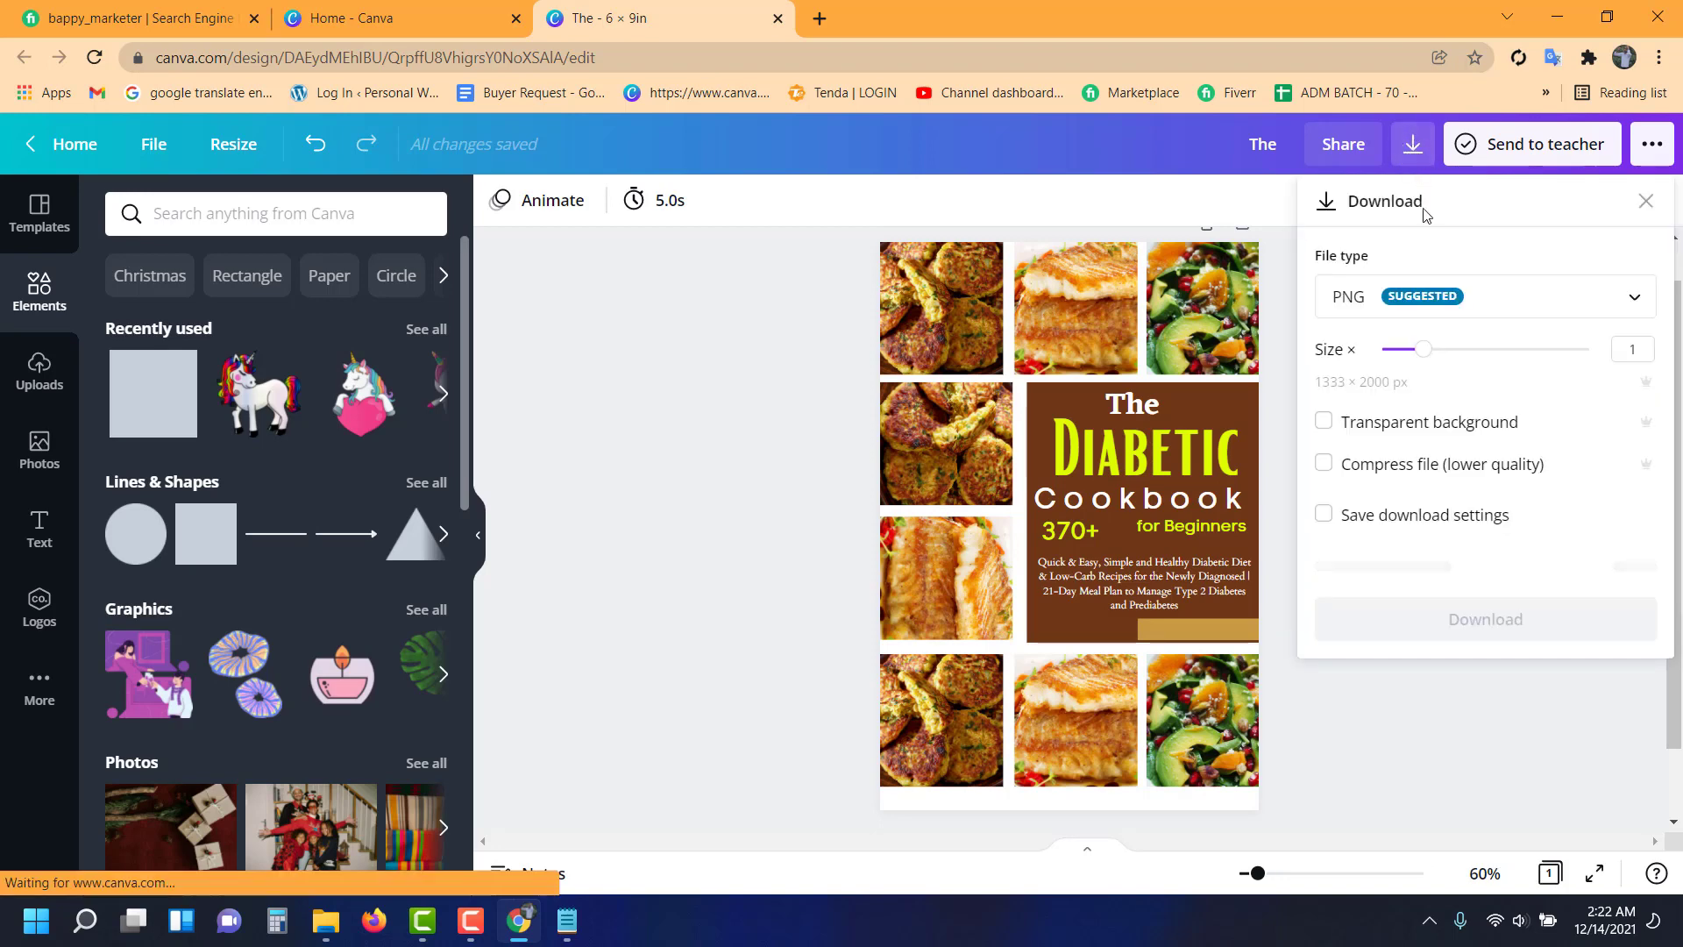
left_click(1494, 316)
left_click(1420, 374)
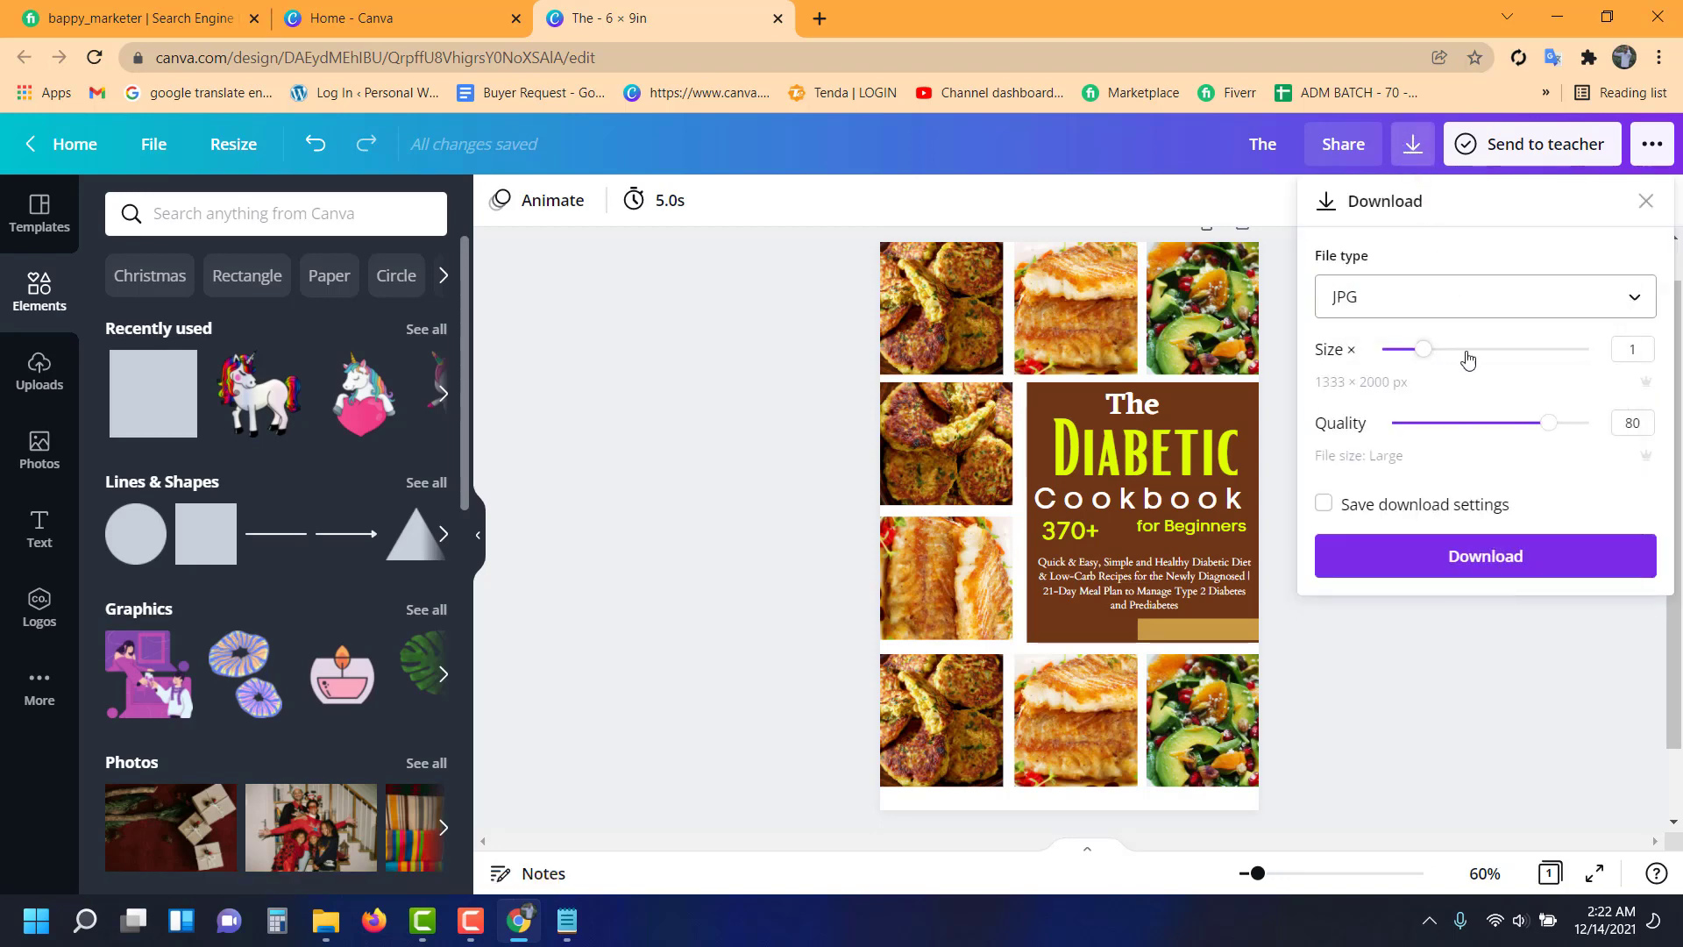
left_click_drag(1425, 349, 1437, 362)
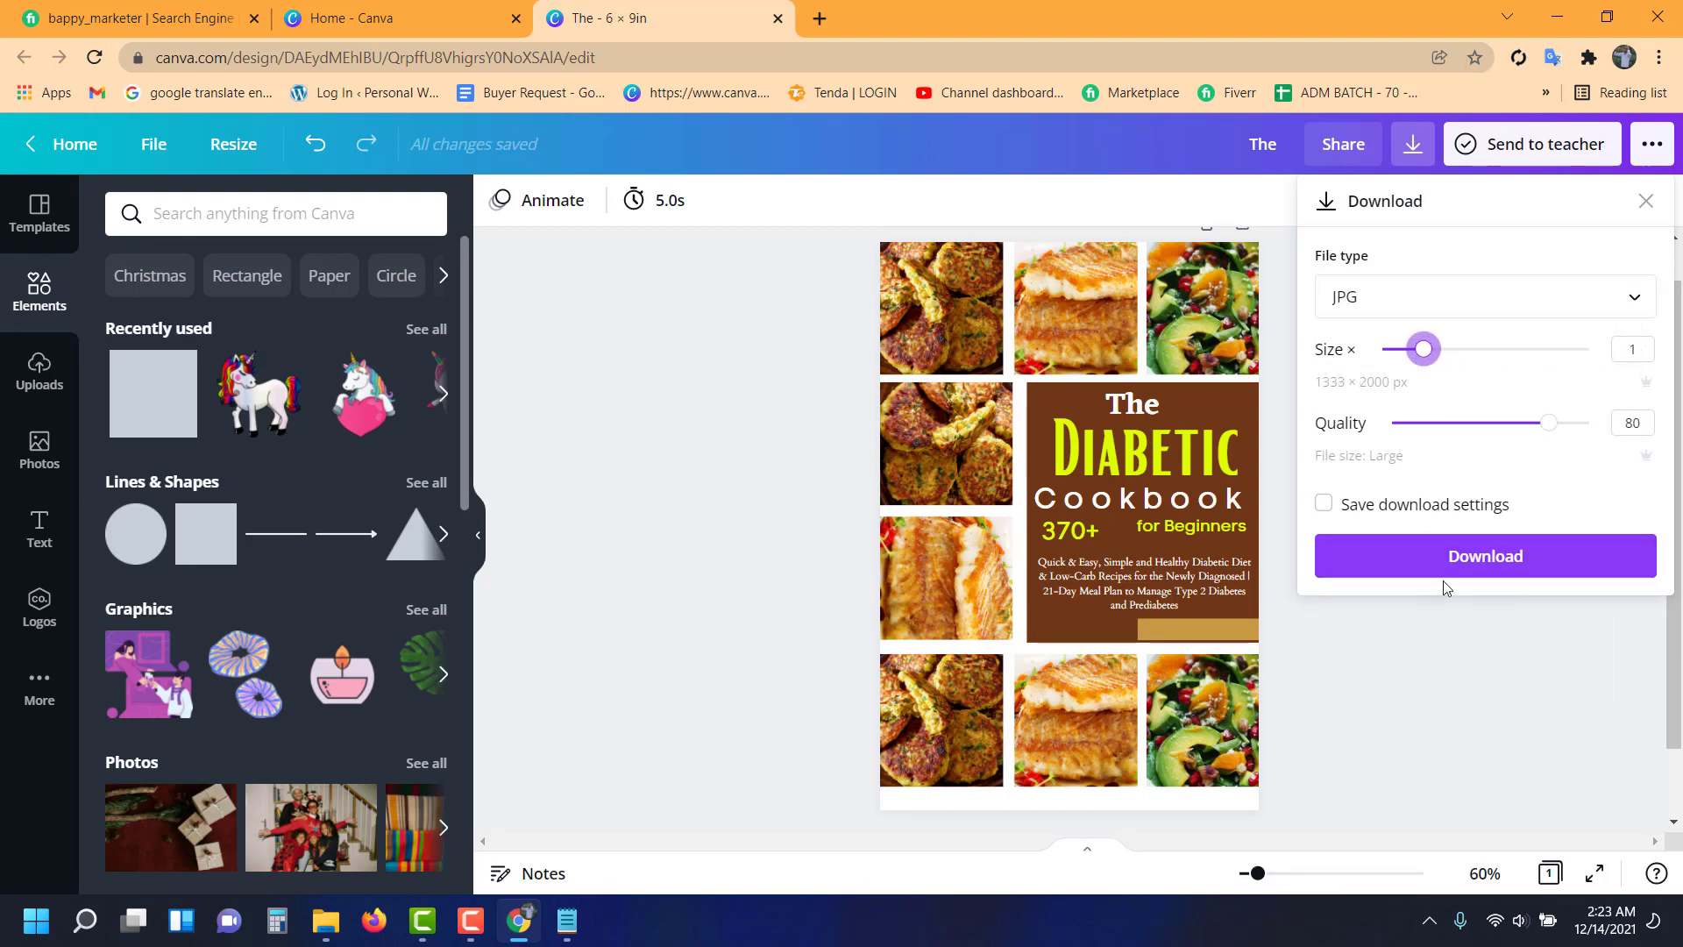
left_click(1483, 556)
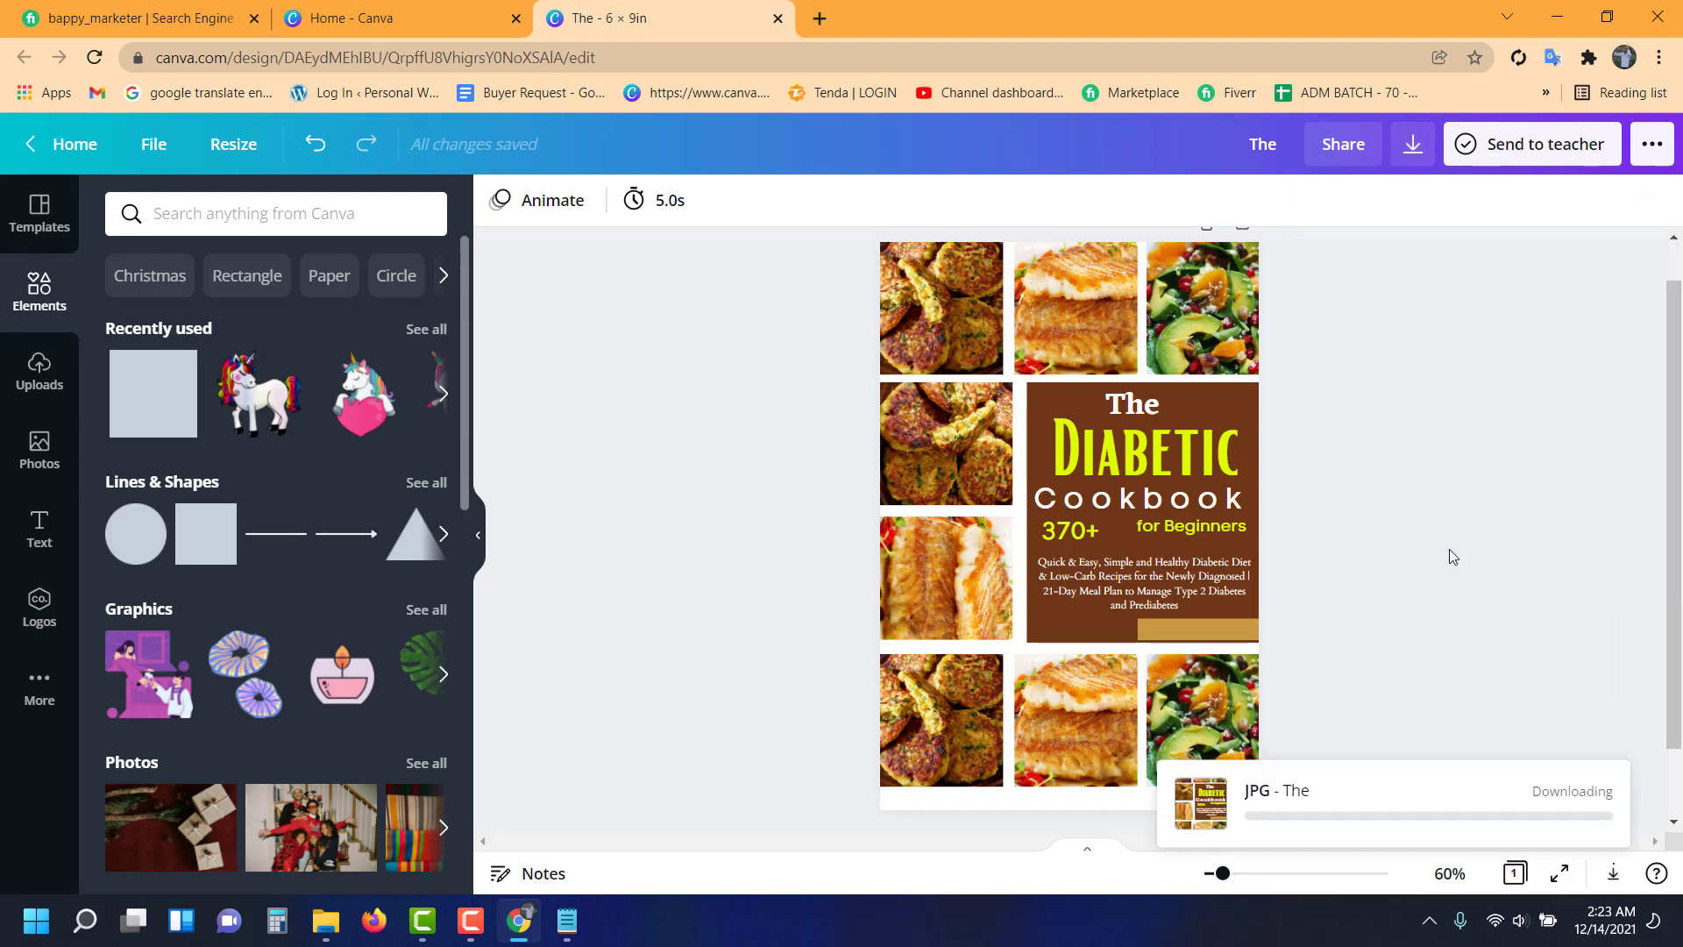